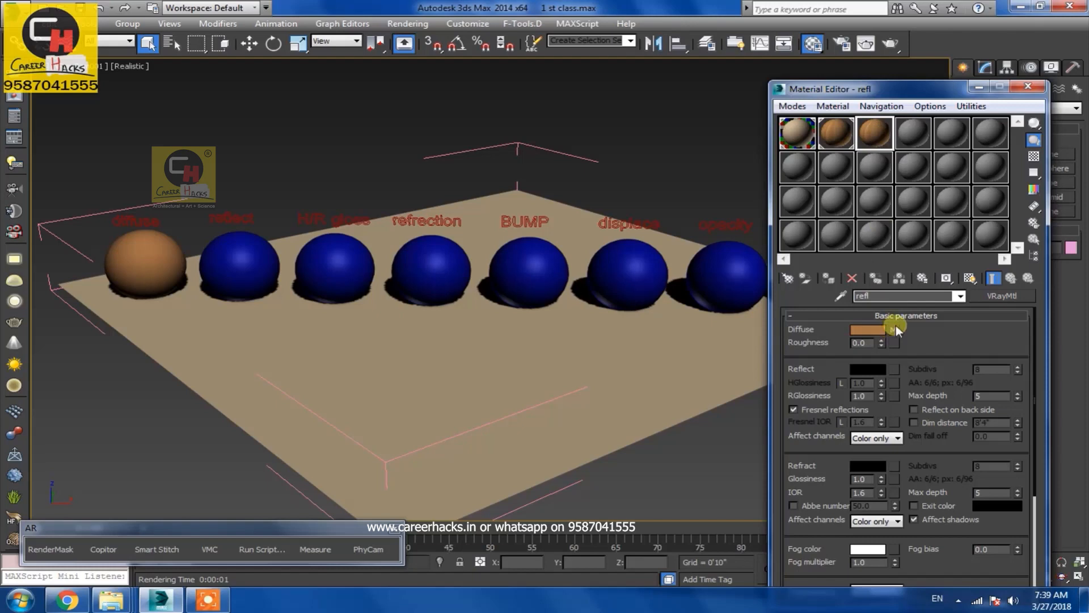
Set the material's Reflect color to white
left_click(865, 369)
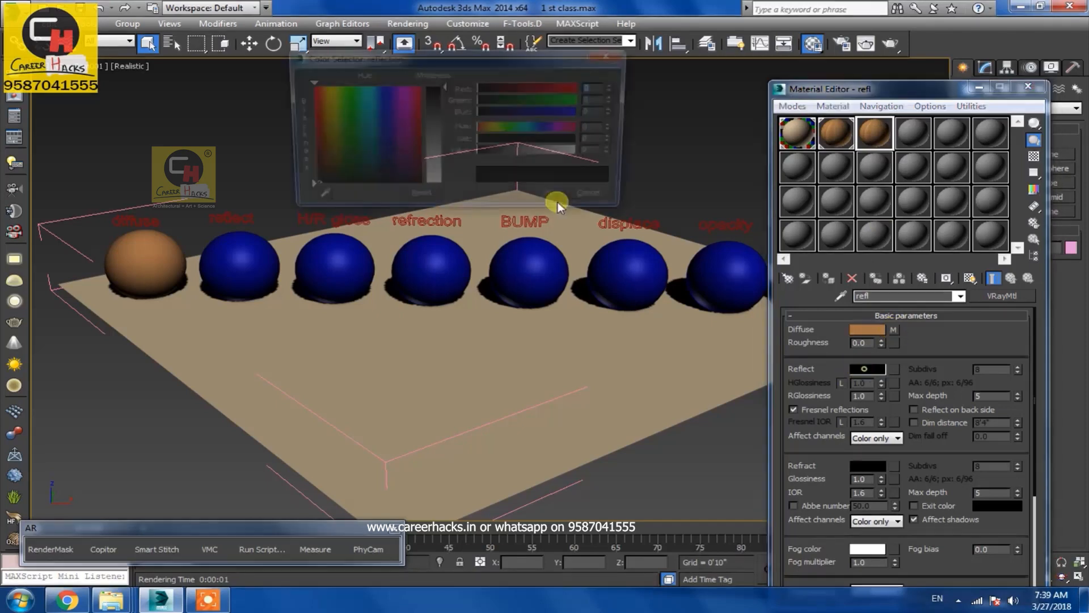
left_click_drag(431, 139, 437, 184)
left_click(553, 199)
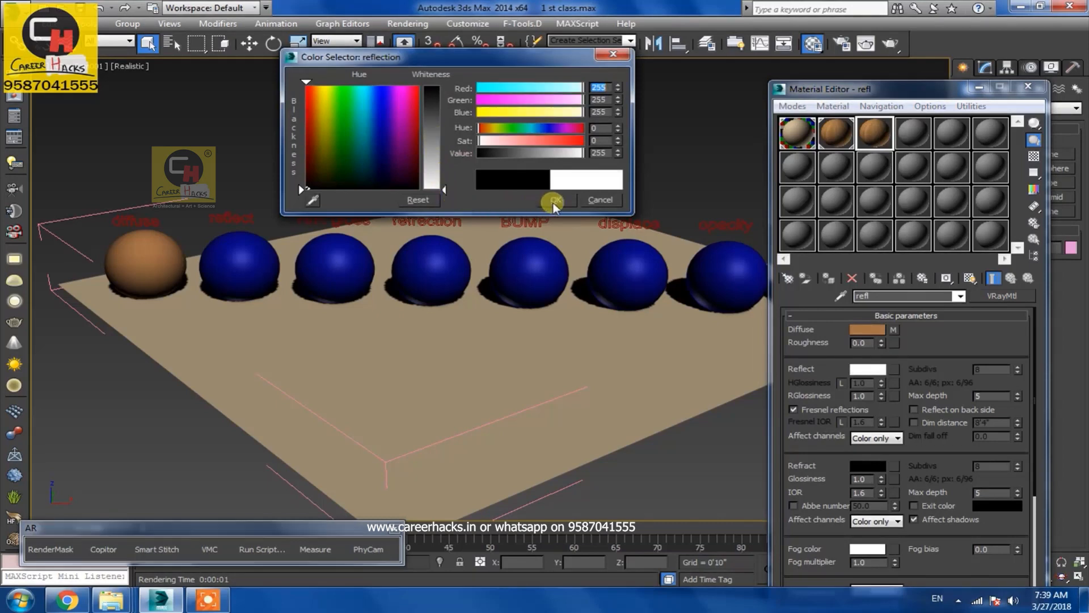
Assign the refl material to the second sphere, labelled reflect, and render the scene
left_click(227, 272)
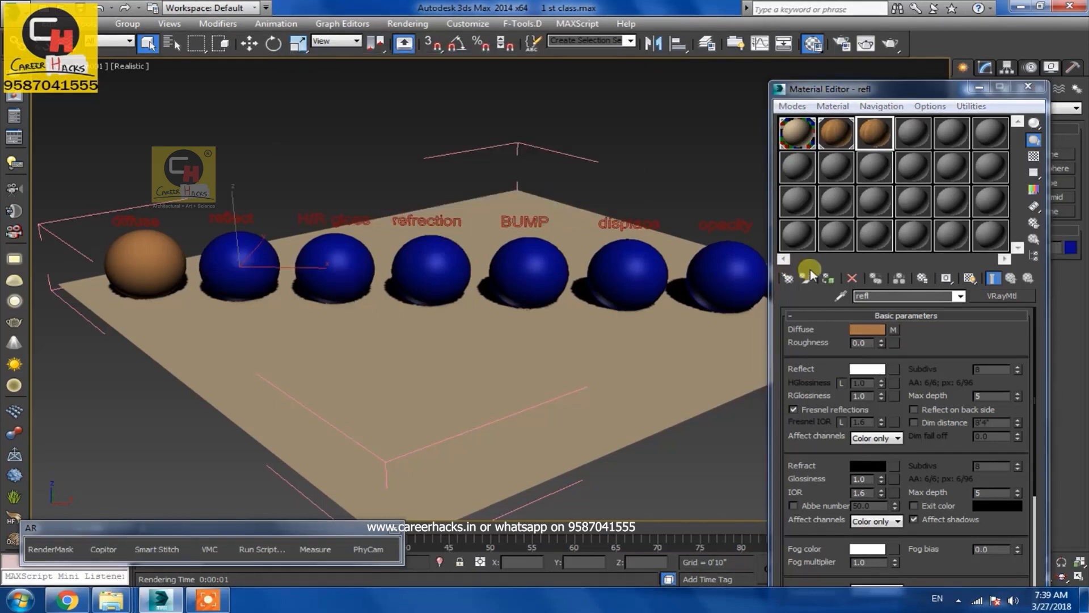
left_click(827, 278)
left_click(866, 44)
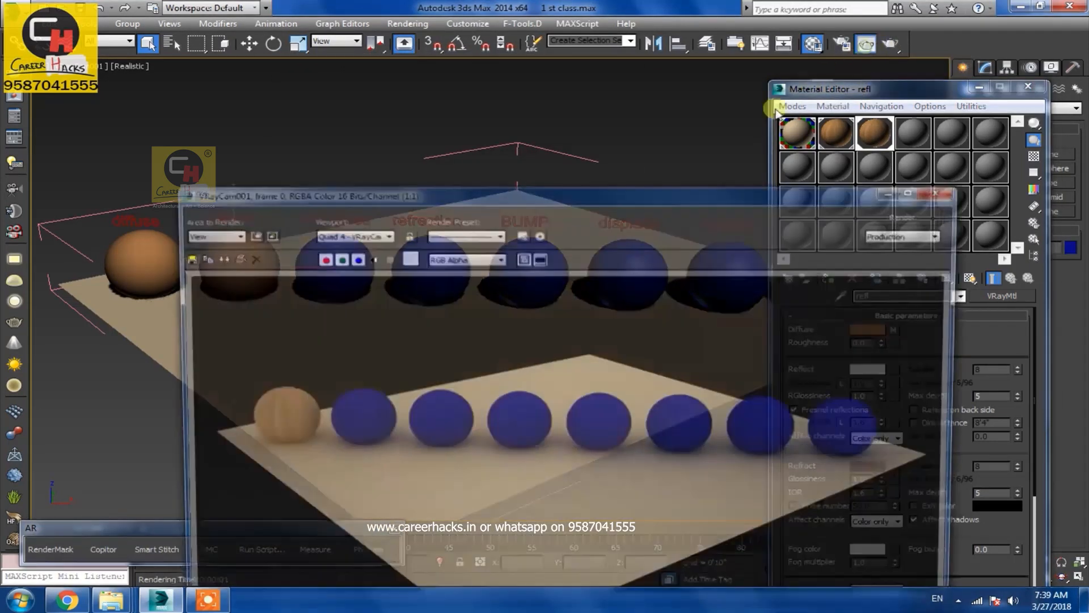
left_click(230, 234)
left_click(228, 236)
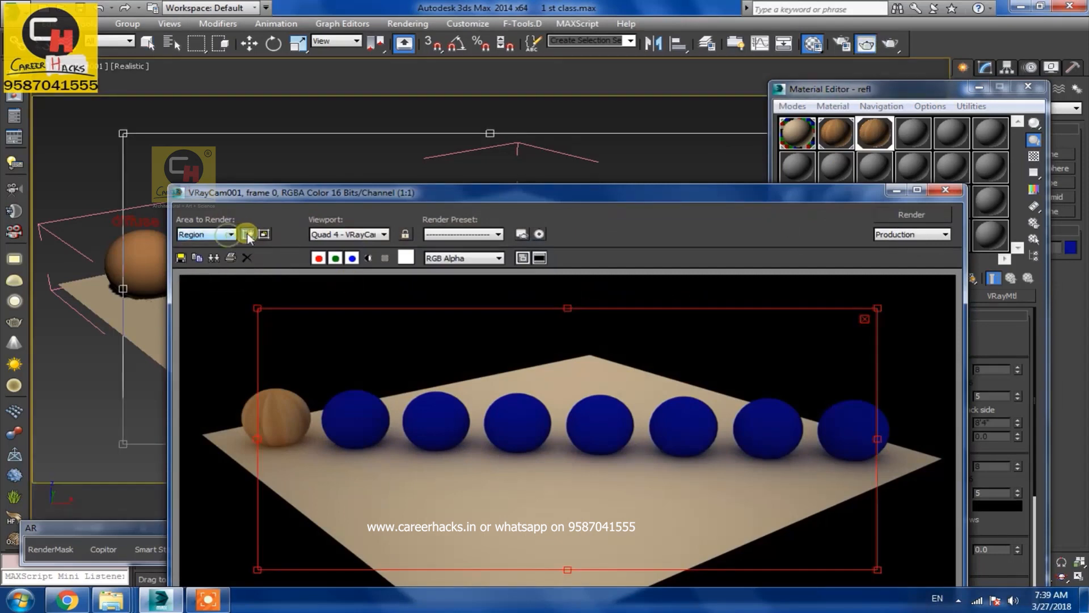
left_click_drag(472, 195, 417, 179)
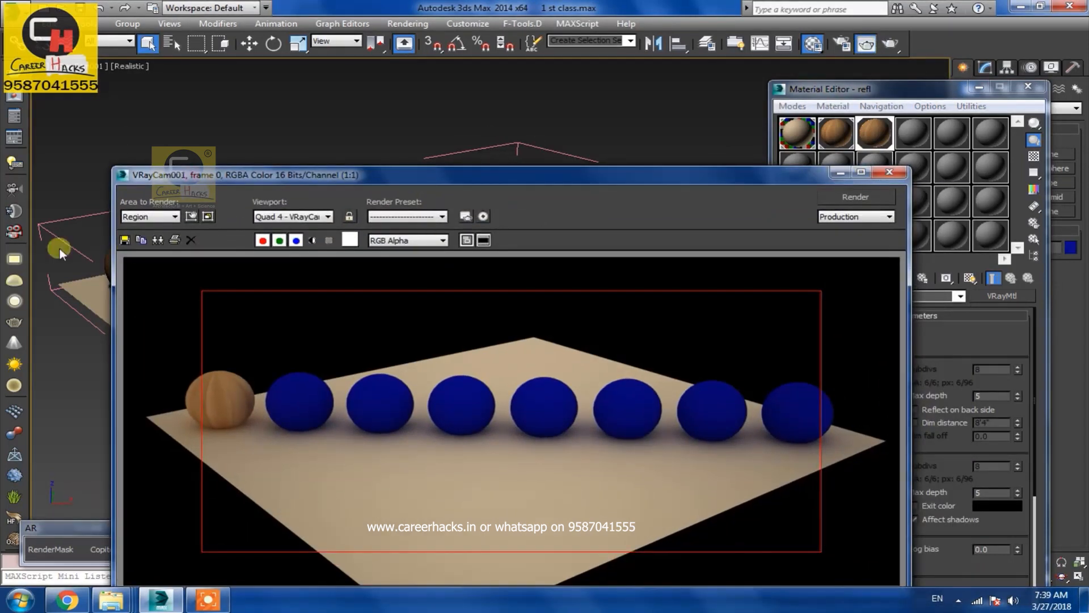
left_click(840, 172)
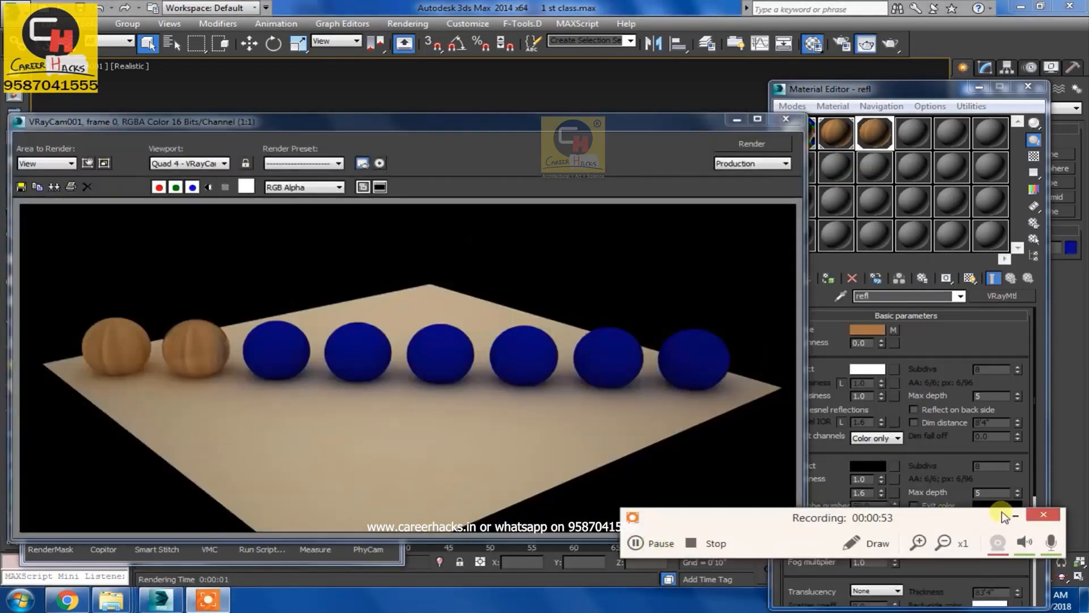
Zoom into the rendered frame to examine the reflective sphere up close
scroll(180, 406, "up", 2)
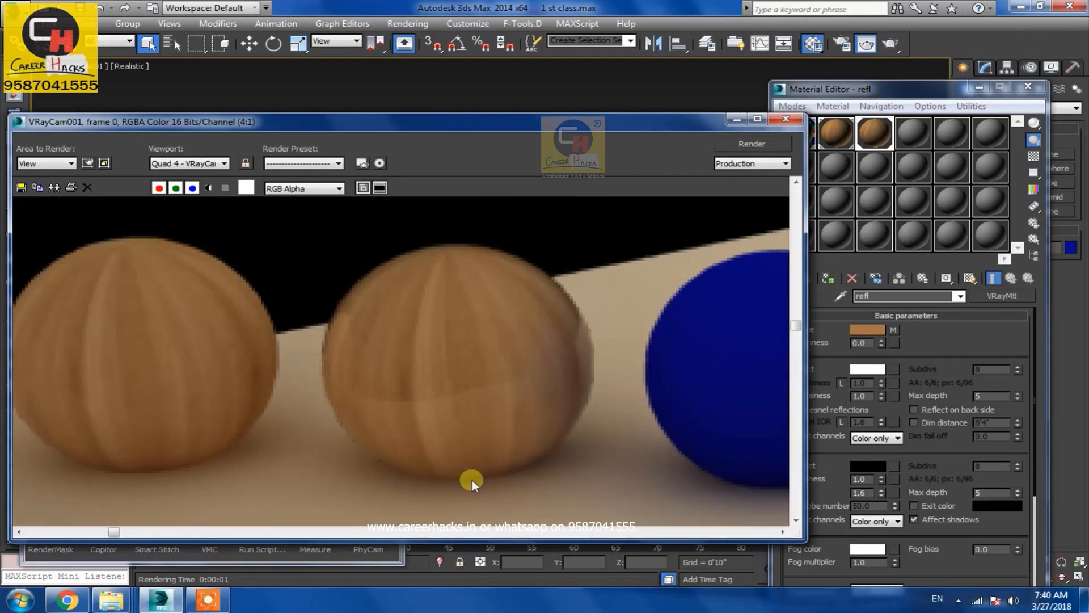
middle_click_drag(472, 480, 401, 400)
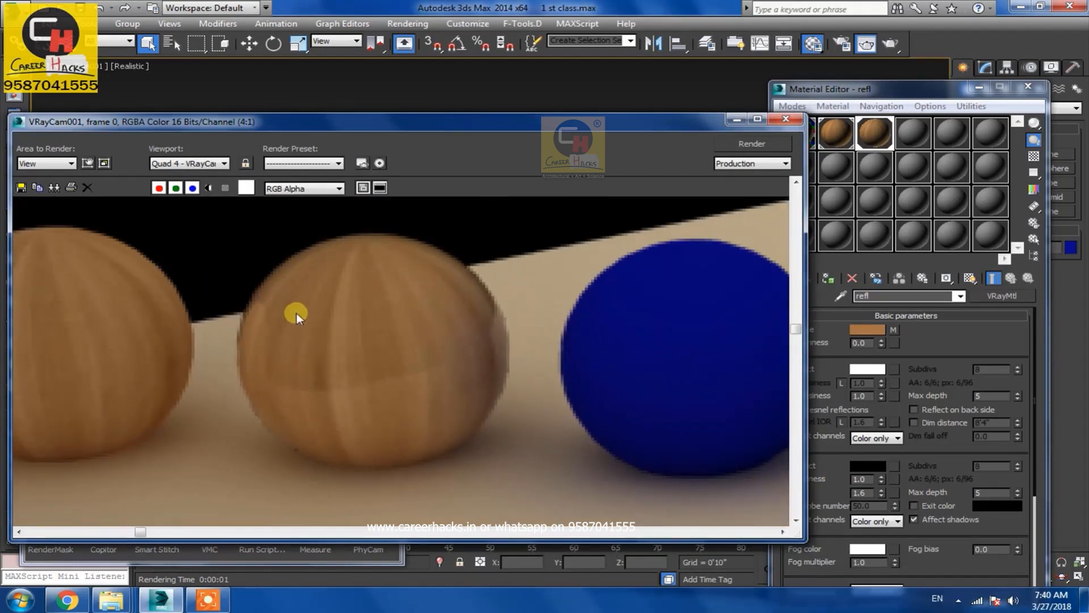
middle_click_drag(417, 338, 291, 316)
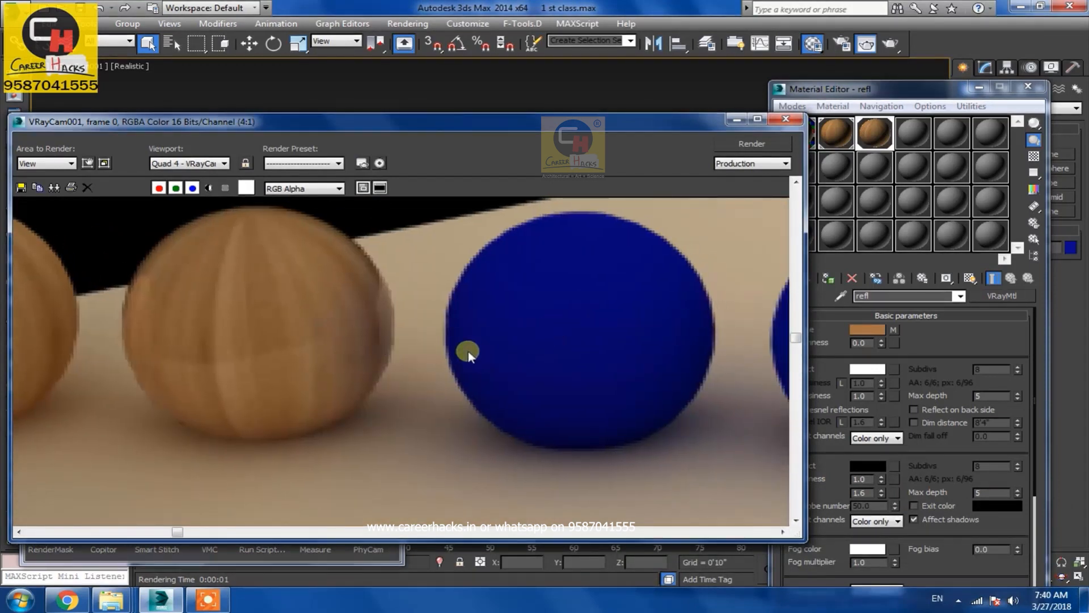
scroll(362, 360, "up", 2)
scroll(353, 441, "down", 1)
middle_click_drag(352, 440, 399, 429)
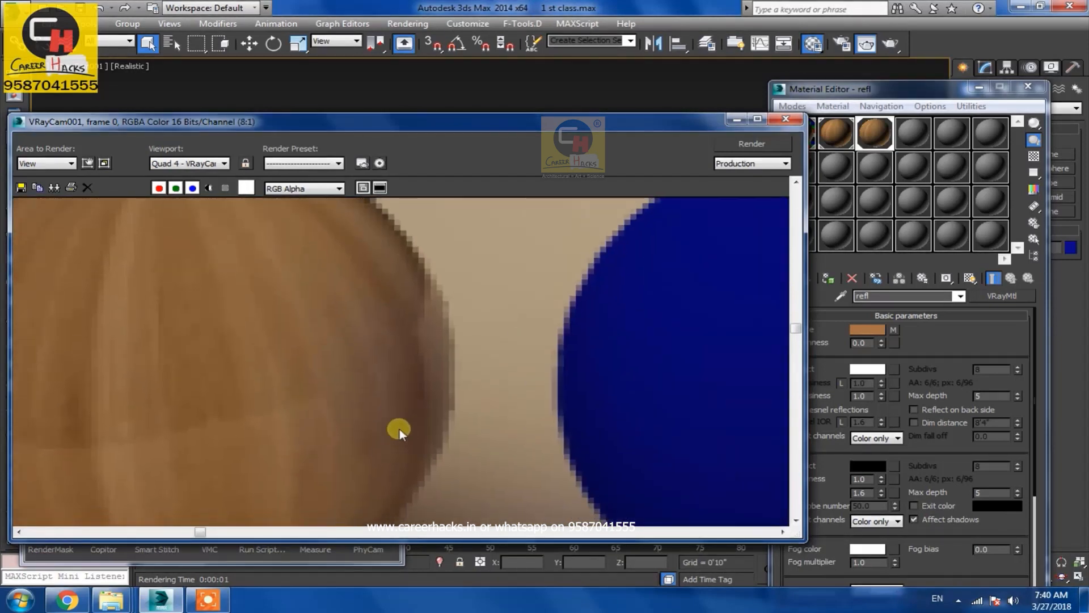
scroll(343, 383, "down", 2)
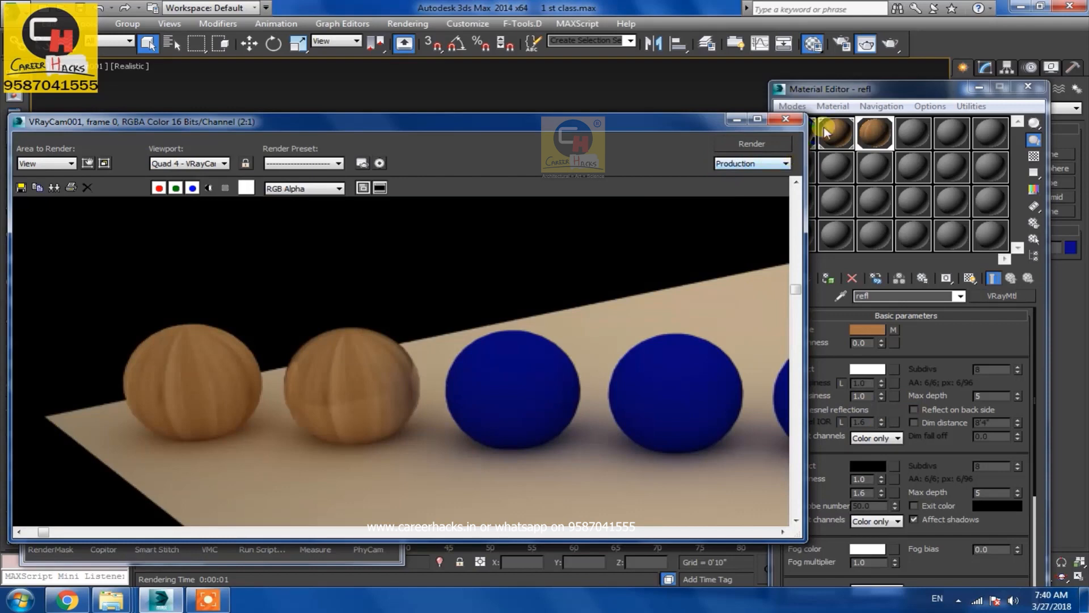
Turn off Fresnel reflections and set the Reflect color to a mid grey
left_click_drag(845, 86, 887, 85)
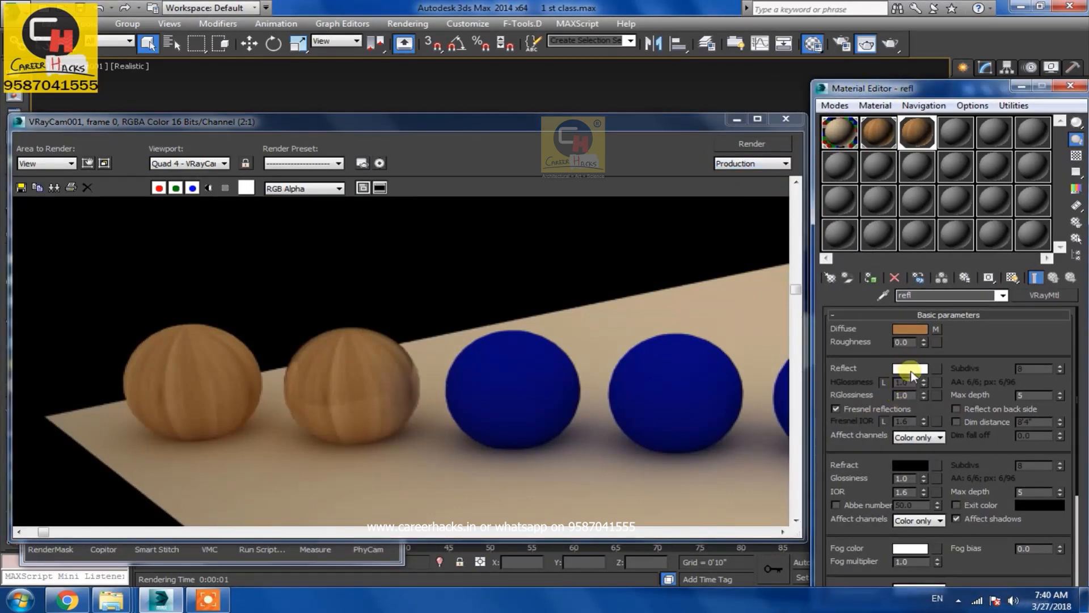
left_click(857, 409)
left_click(910, 370)
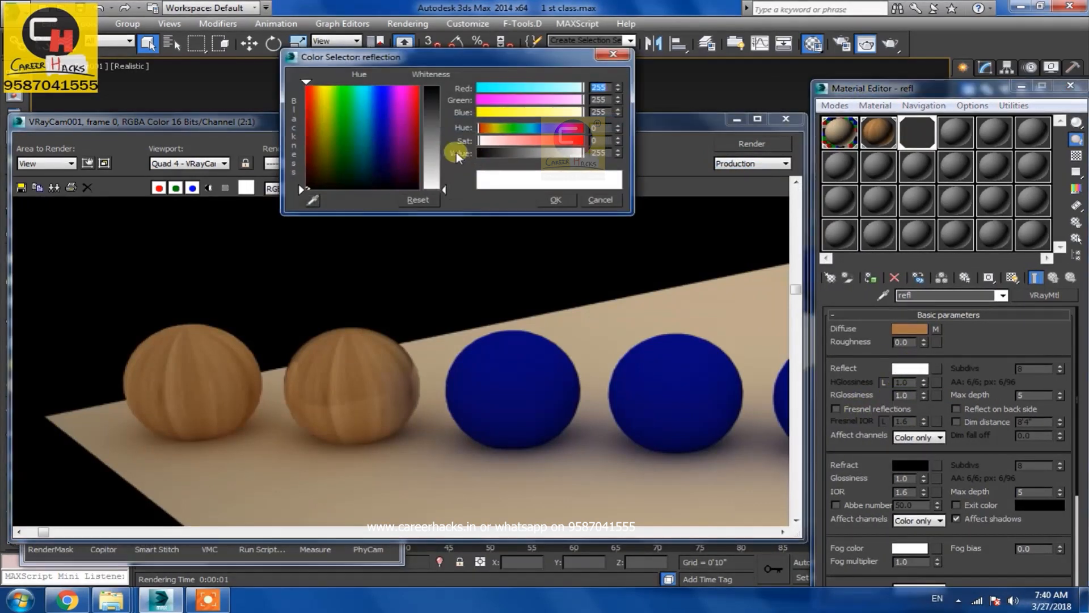
left_click_drag(457, 156, 461, 161)
left_click(555, 199)
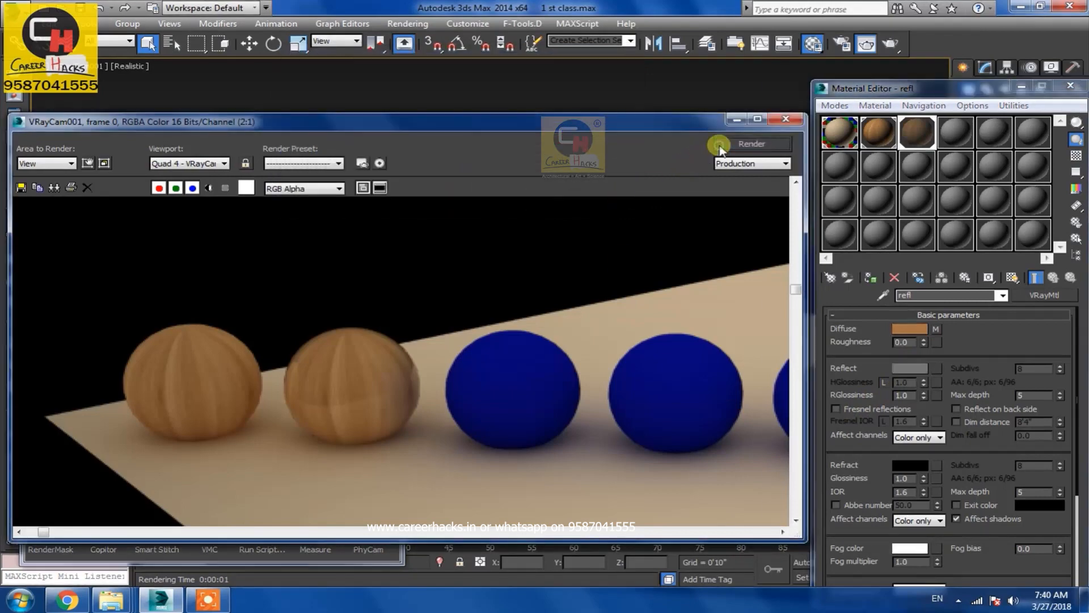
Re-render the scene with the grey reflection
left_click(719, 146)
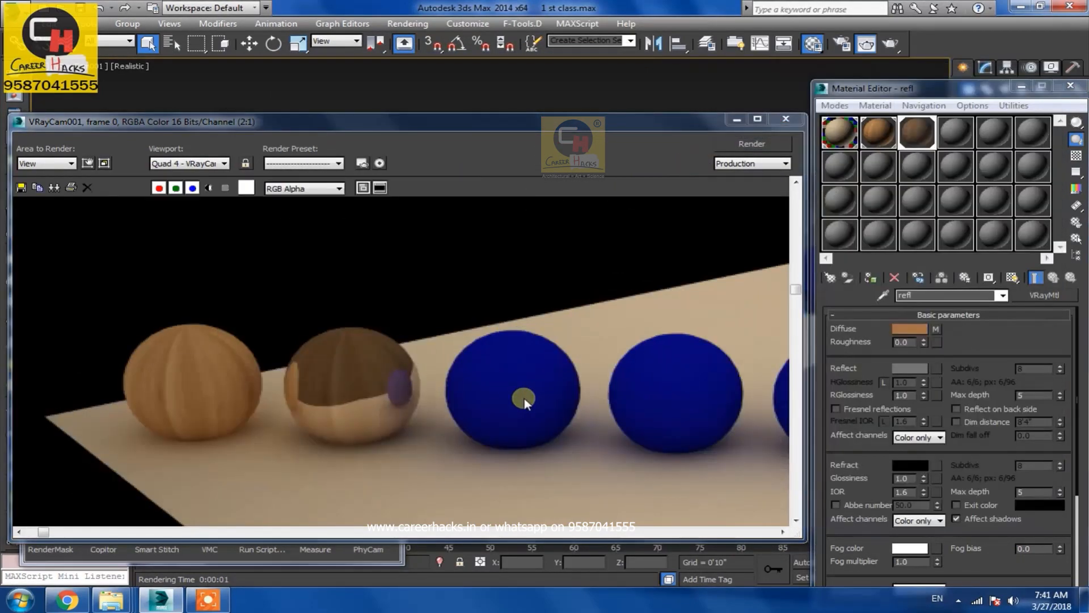
scroll(448, 489, "down", 1)
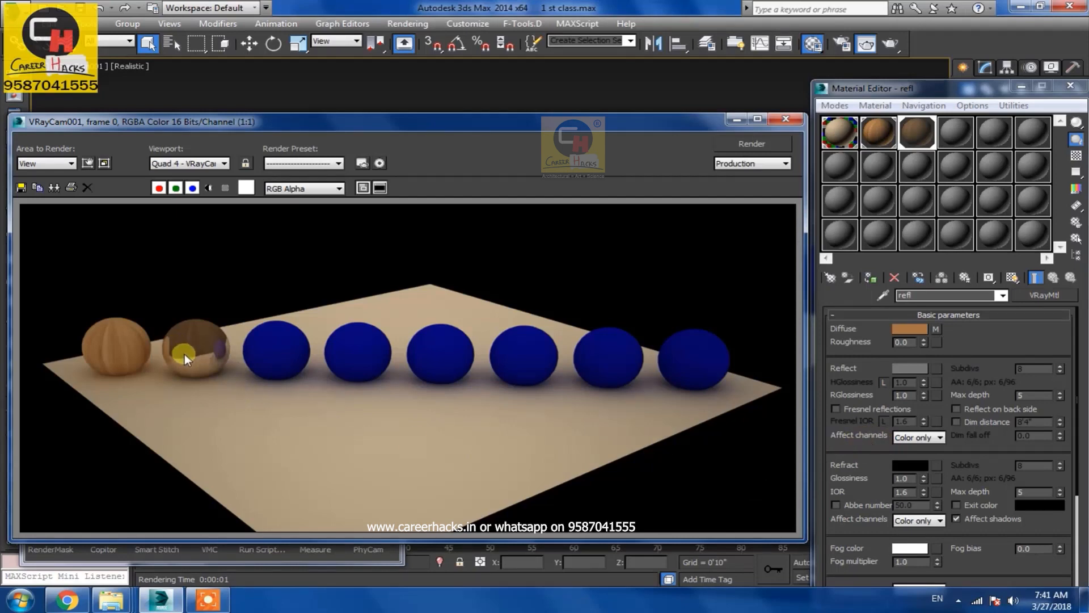
Lower the reflection glossiness (RGlossiness) to about 0.78 and render again
left_click(911, 396)
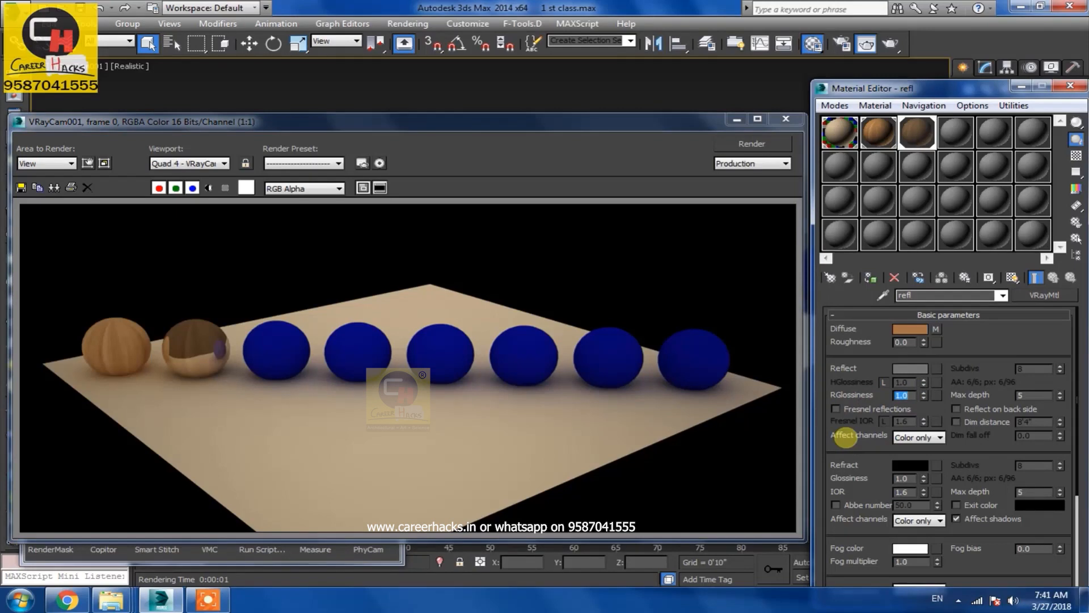
left_click(924, 398)
left_click(925, 398)
left_click_drag(925, 397, 926, 410)
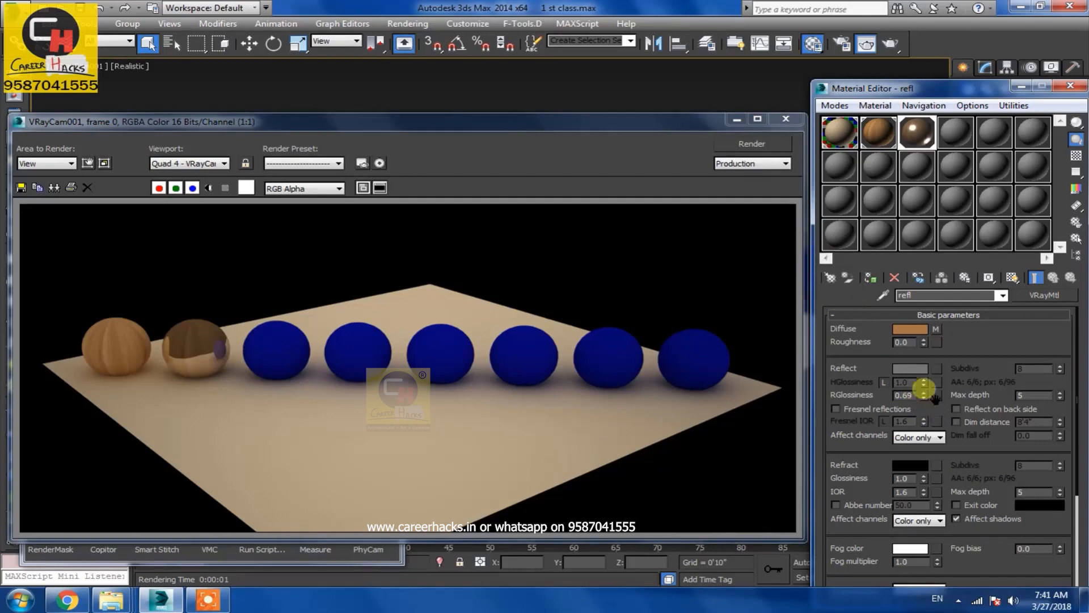
left_click(750, 144)
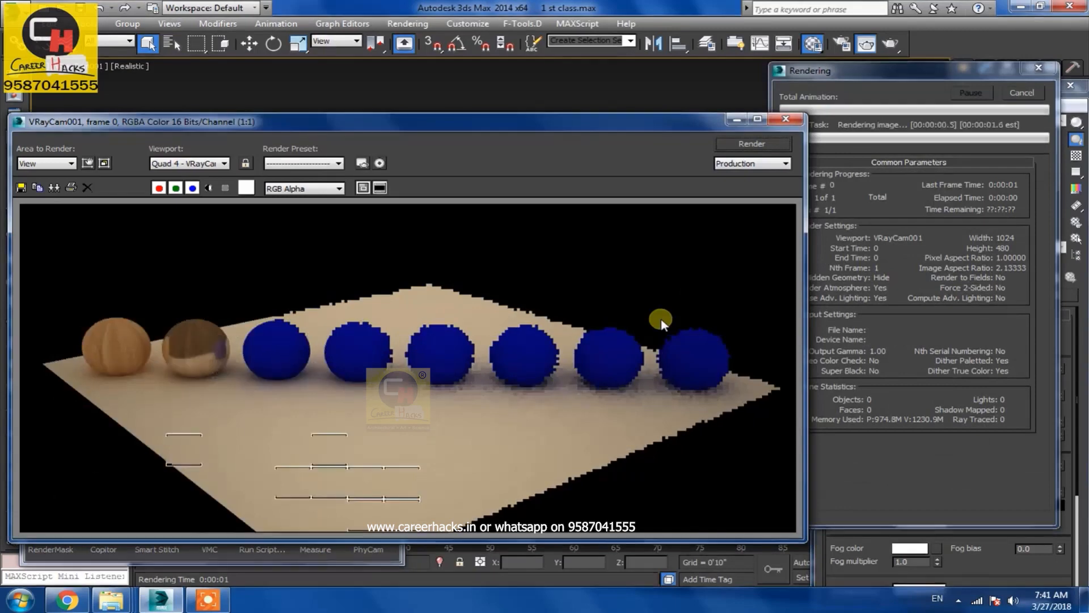
Set the area to render to Region and draw a region around the first two spheres
left_click(46, 163)
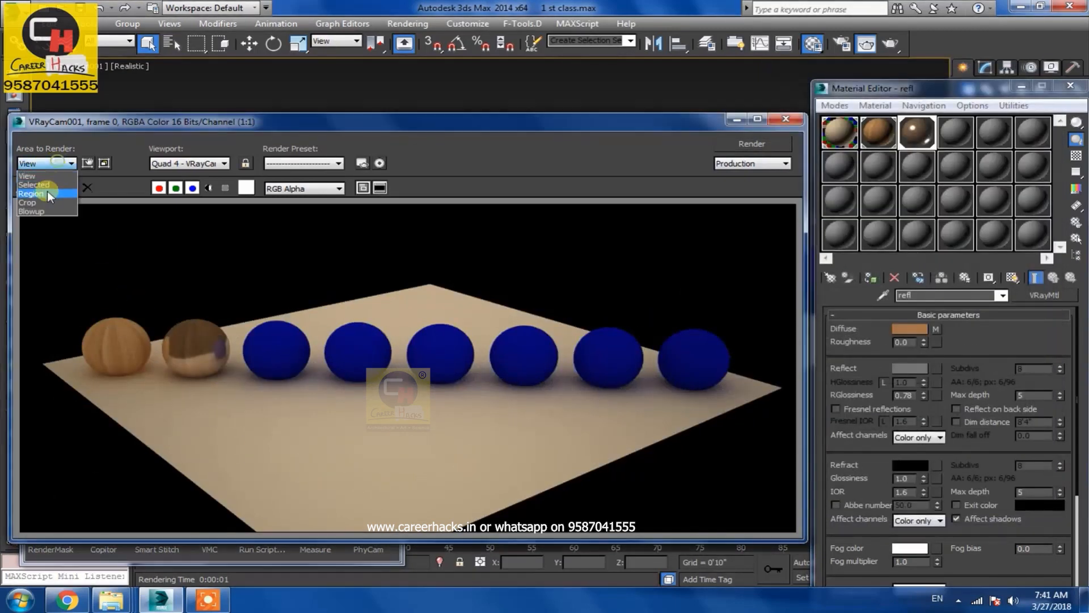
left_click(45, 193)
left_click_drag(718, 498, 285, 464)
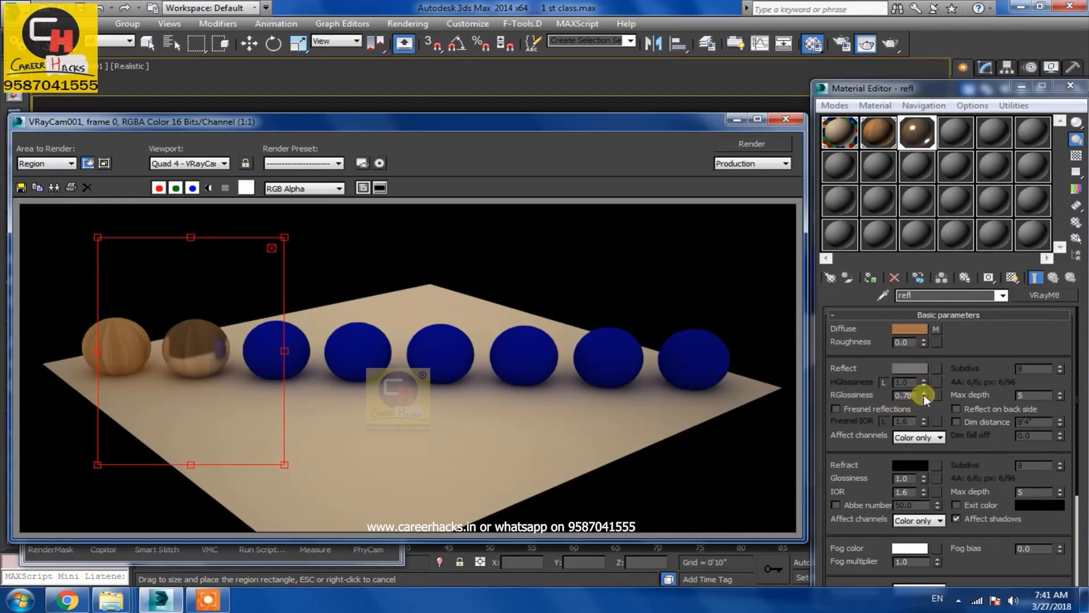
Lower the reflection glossiness to 0.58 and render the region
left_click_drag(924, 396, 926, 411)
left_click(752, 143)
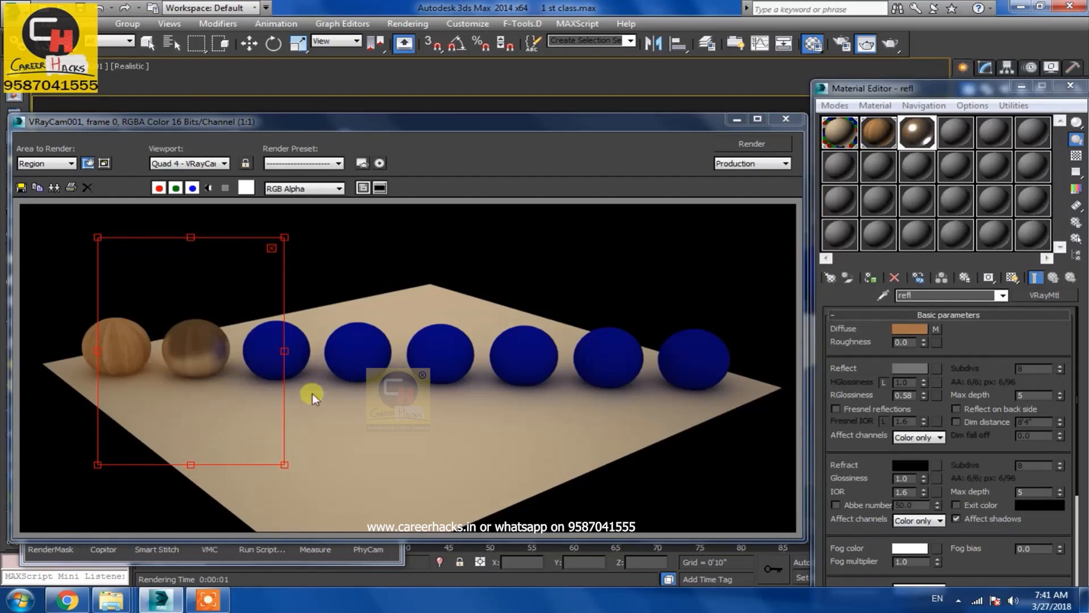
Lower the reflection glossiness to 0.43 and render the region again
left_click(924, 395)
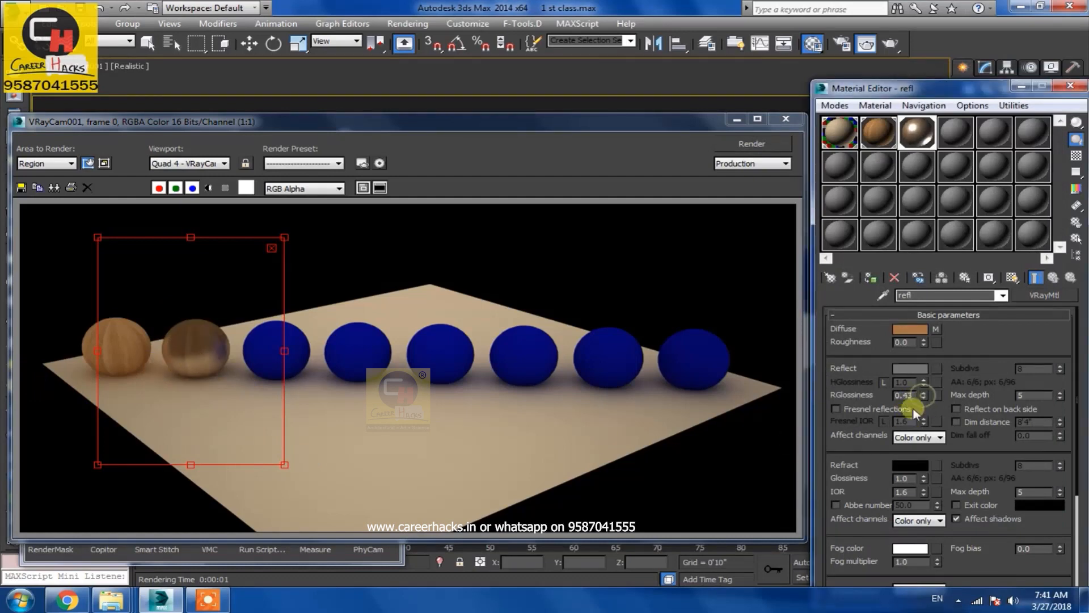
left_click(751, 143)
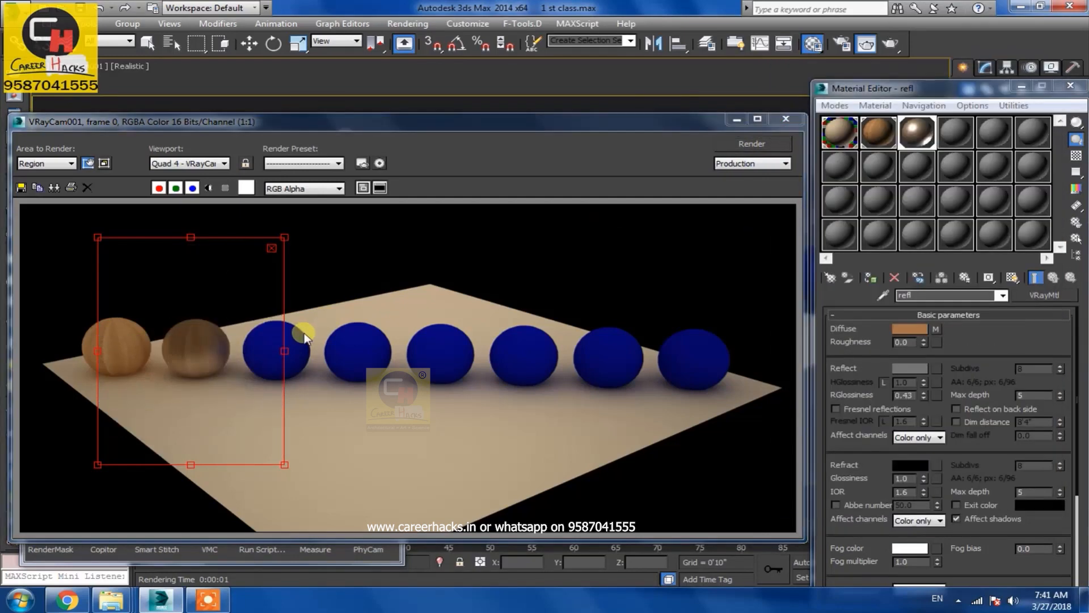
Open Render Setup and set the output width to 2000, giving a height of 937
left_click(70, 164)
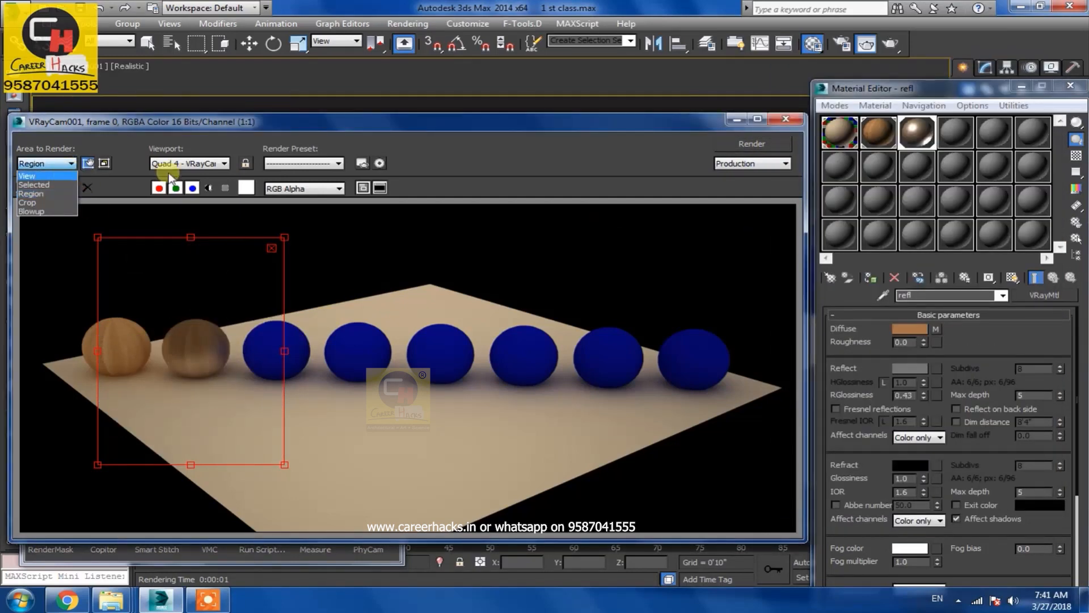
left_click(366, 162)
left_click(655, 73)
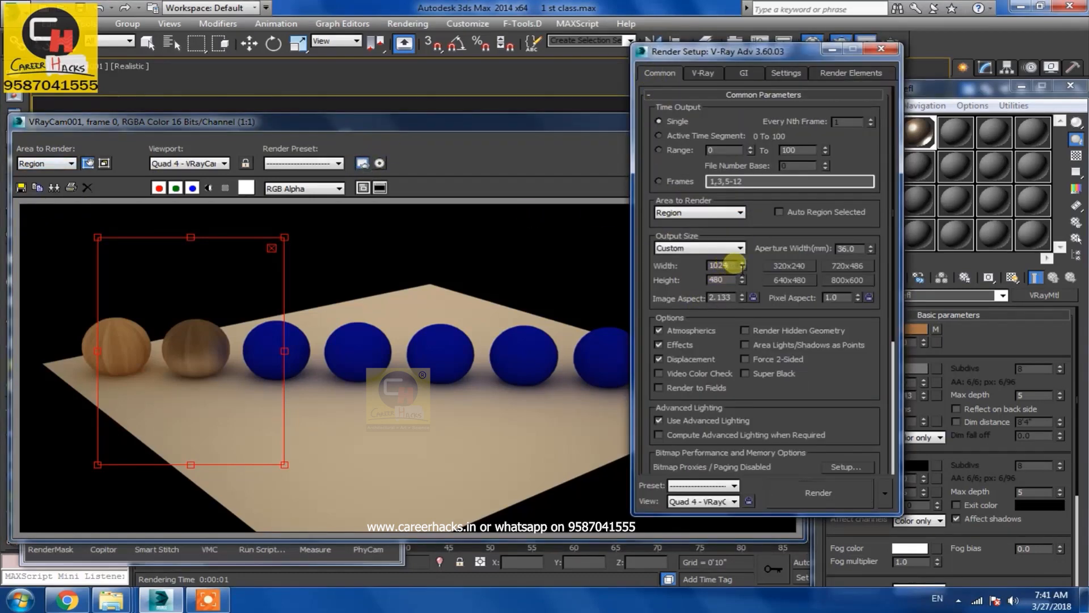
left_click(753, 298)
left_click_drag(728, 265, 654, 268)
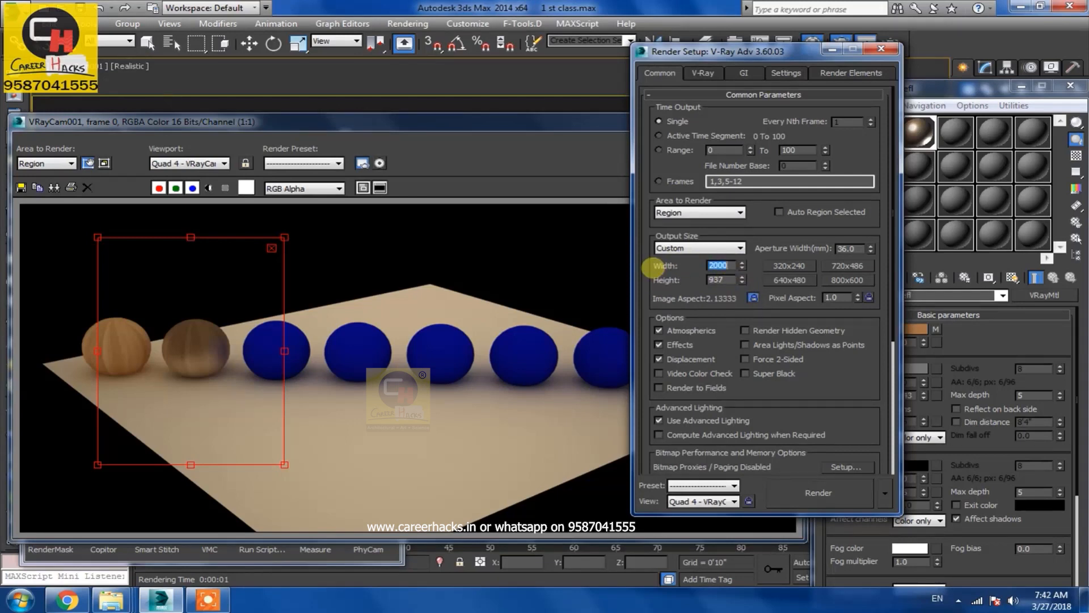
key("Return")
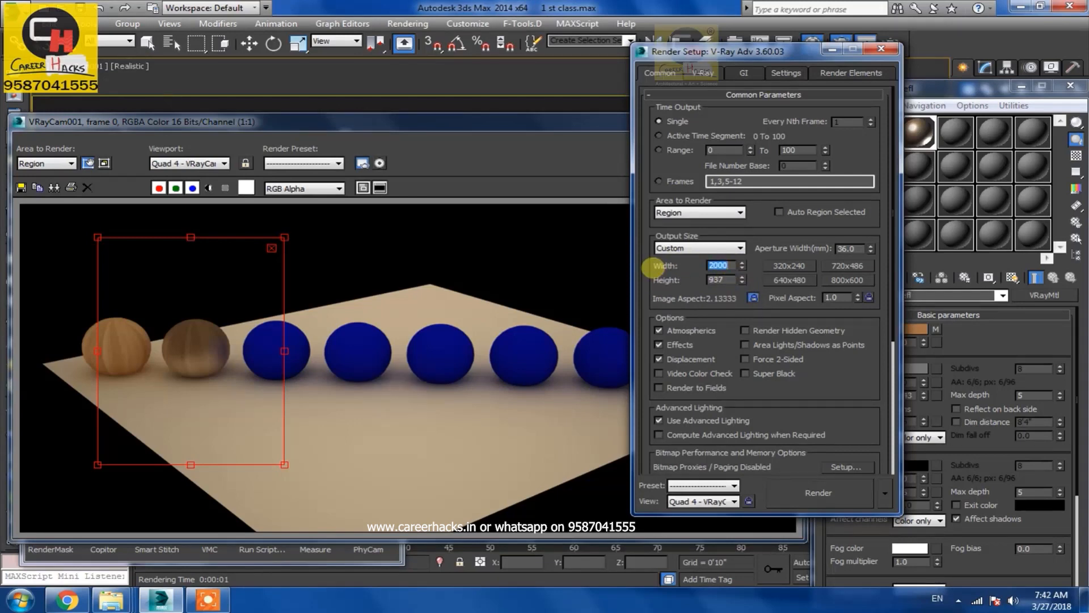
Switch the area to render to View and render the full frame at the new size
left_click(73, 163)
left_click(59, 175)
left_click(126, 178)
left_click(753, 149)
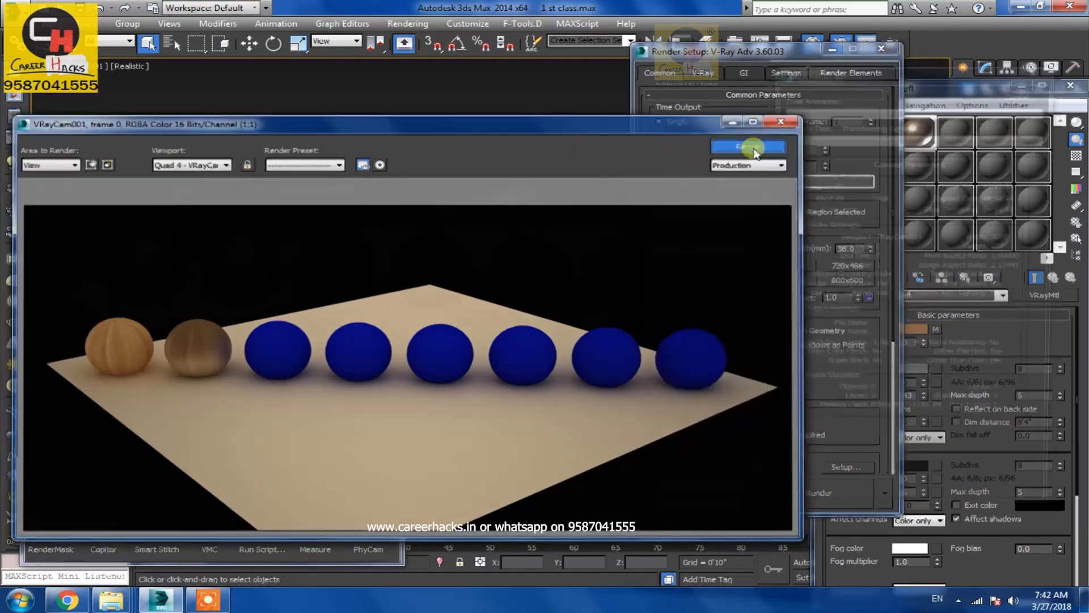
Set the area to render back to Region and resize the region box around the first two spheres
middle_click_drag(307, 409, 499, 470)
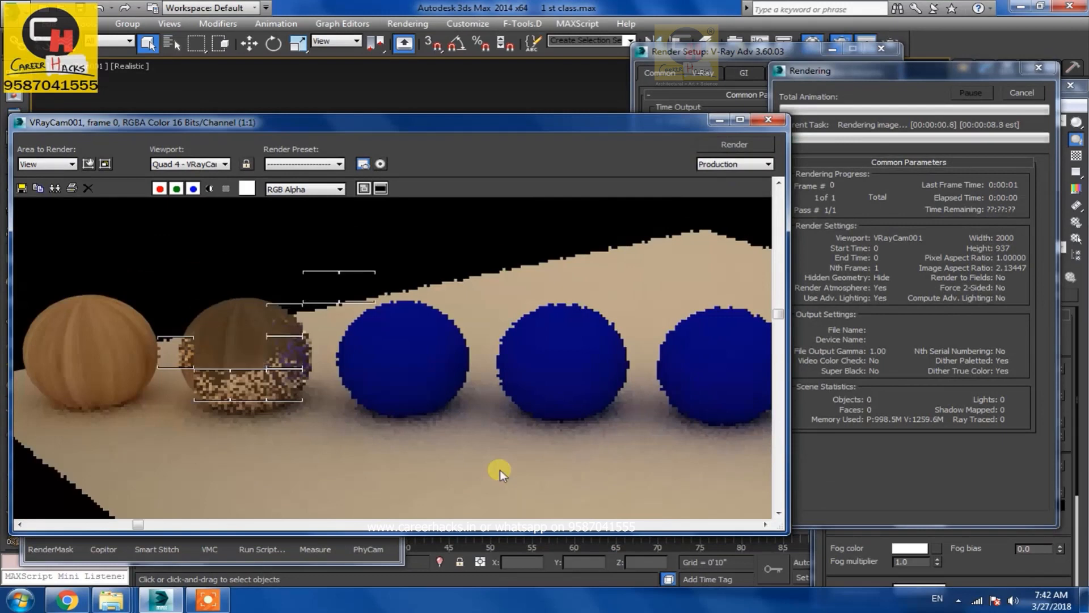
left_click(50, 164)
left_click(38, 194)
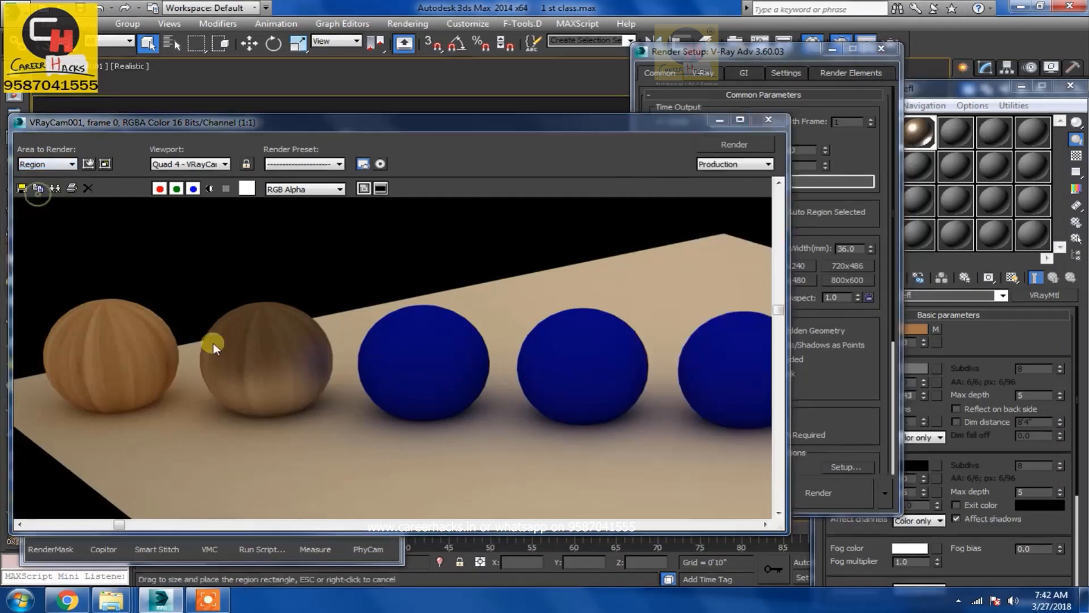
scroll(312, 386, "down", 1)
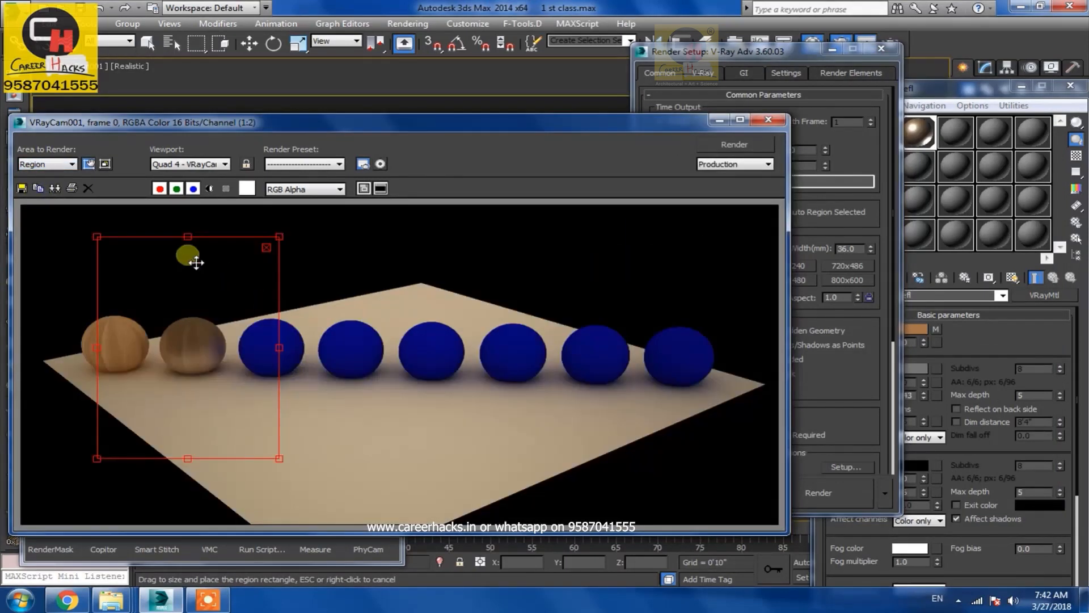
left_click_drag(189, 238, 189, 283)
left_click_drag(188, 456, 195, 379)
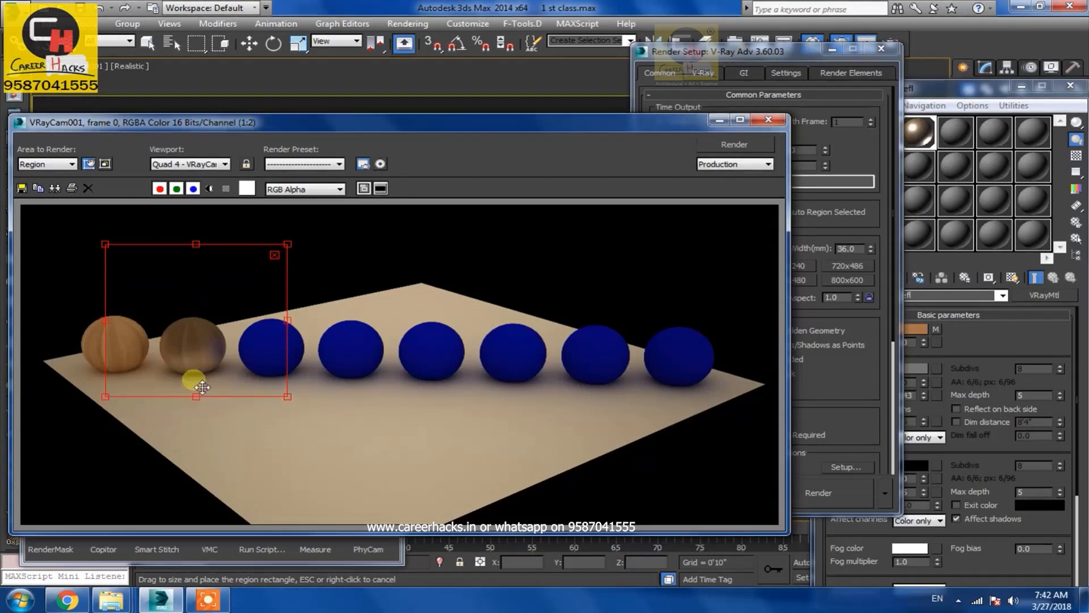
left_click_drag(198, 338, 189, 353)
left_click(829, 384)
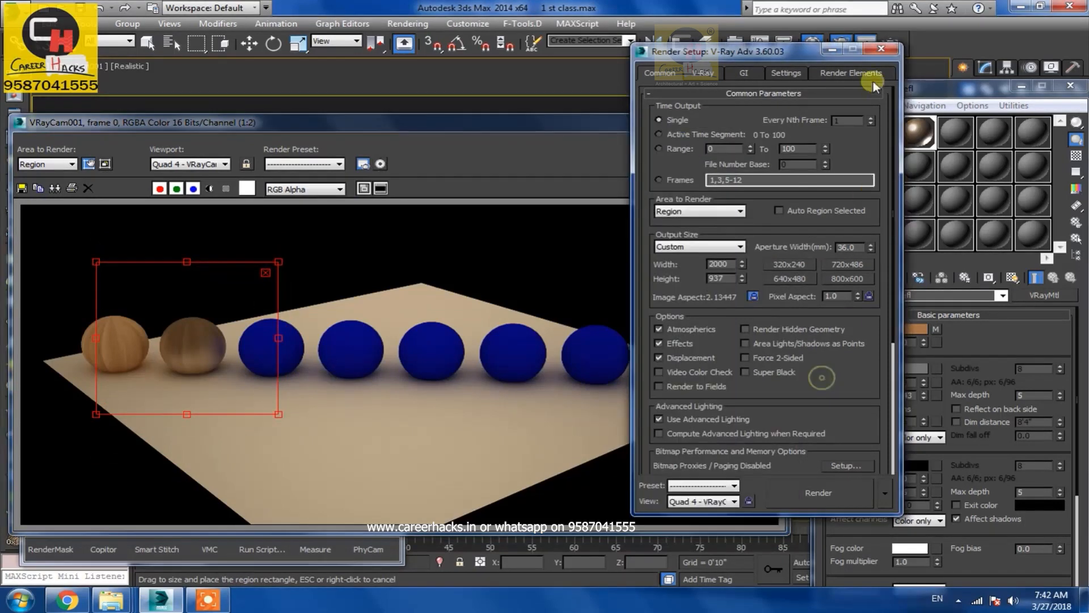
Close Render Setup and render the selected region
left_click(882, 50)
left_click(911, 367)
left_click(554, 199)
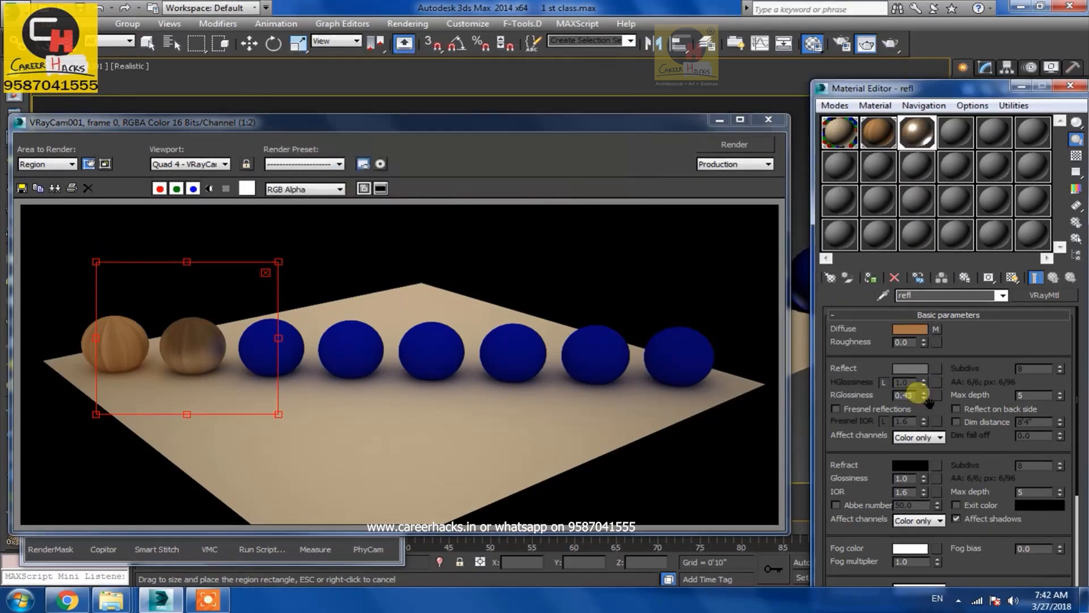
left_click(734, 144)
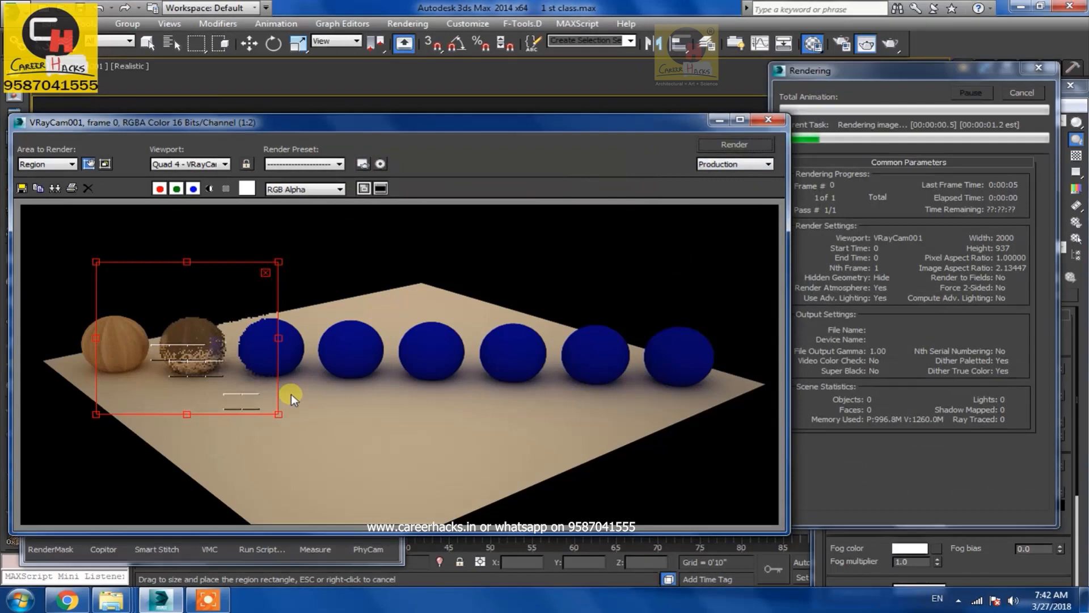
Select the floor's base material, set its reflect colour to a grey, and render the region
scroll(210, 397, "up", 1)
middle_click_drag(191, 385, 353, 390)
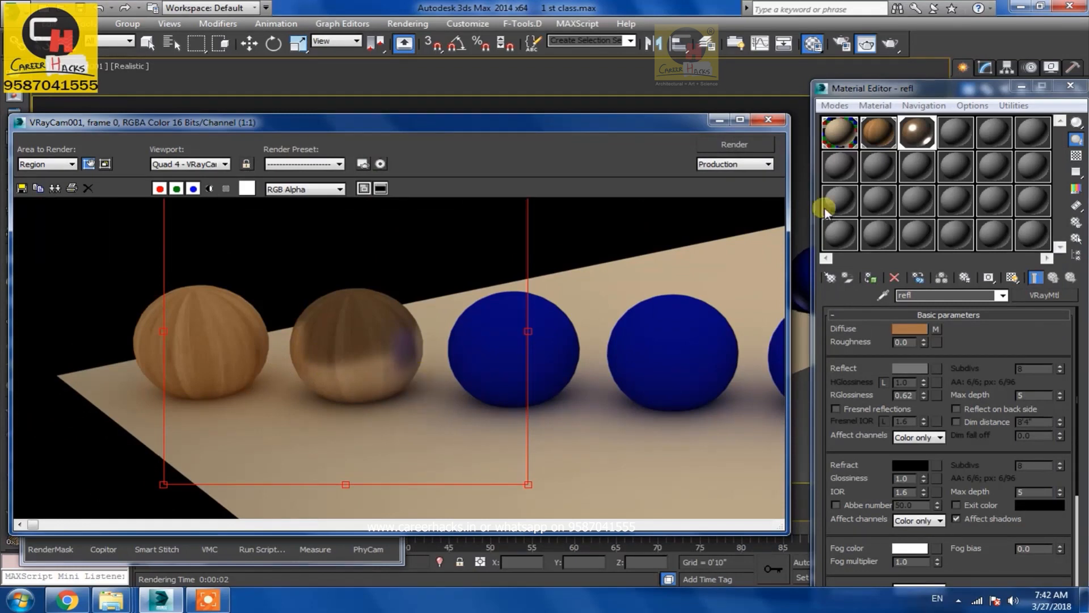
left_click(838, 136)
scroll(895, 539, "up", 10)
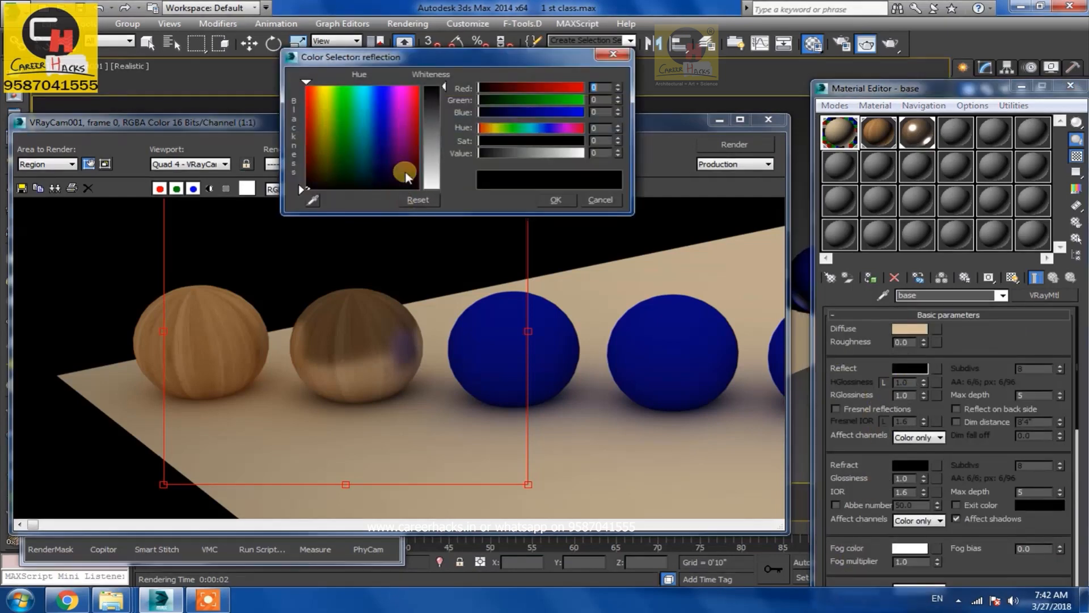
left_click(435, 112)
left_click(538, 194)
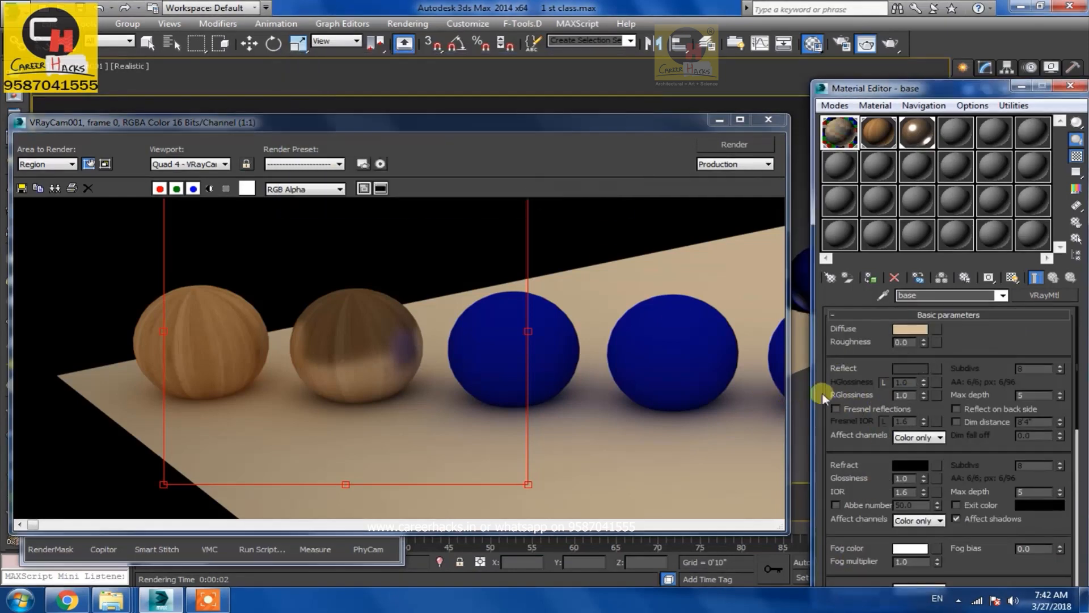
left_click(734, 145)
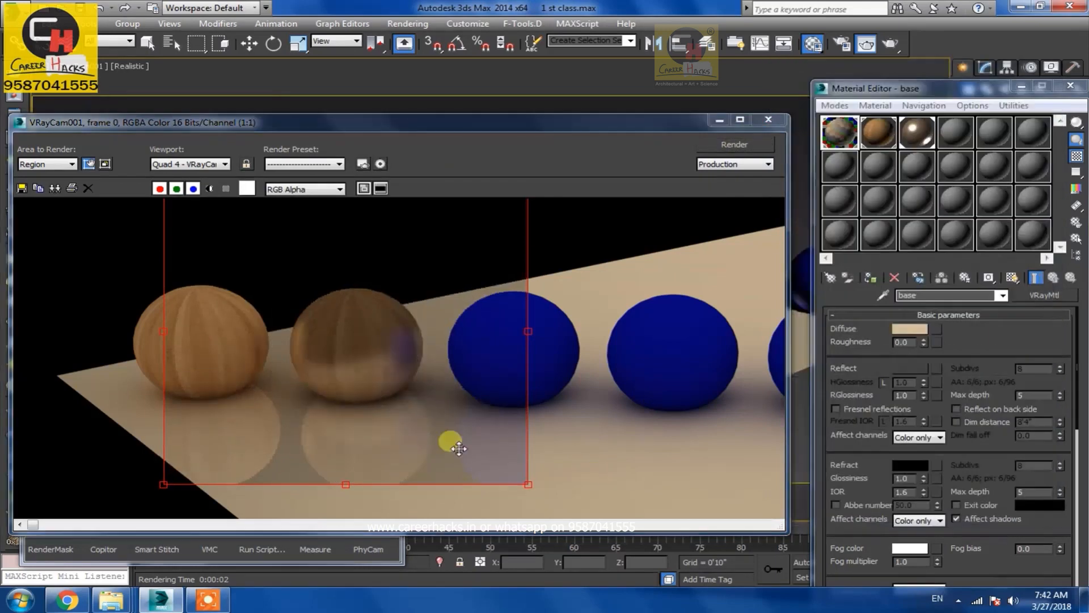
Lower the base material's reflection glossiness to 0.64 and render the region again
middle_click_drag(429, 457, 400, 419)
left_click_drag(400, 418, 401, 443)
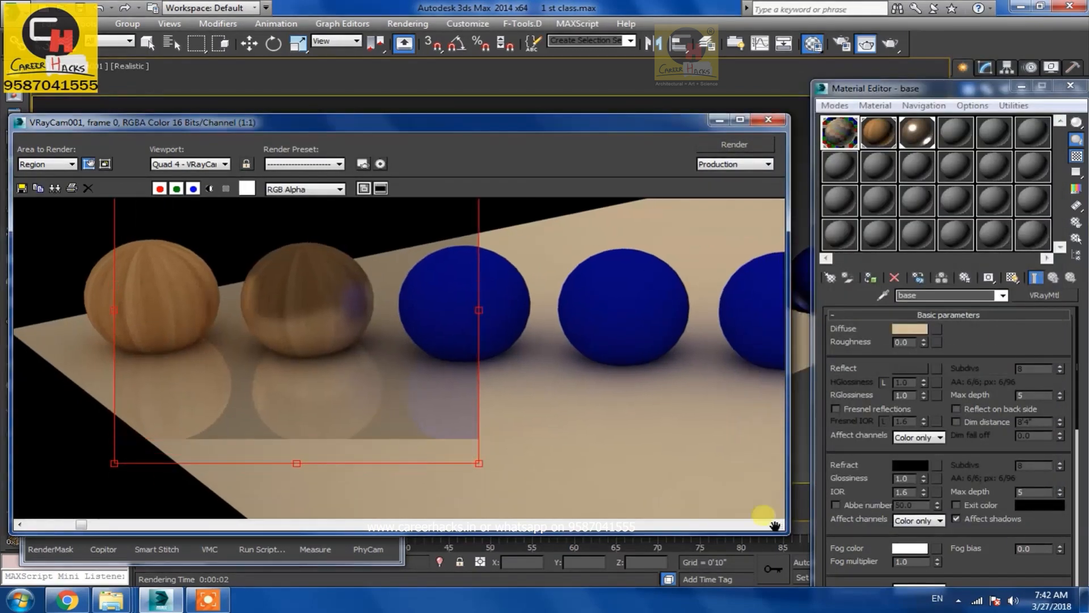
double_click(903, 395)
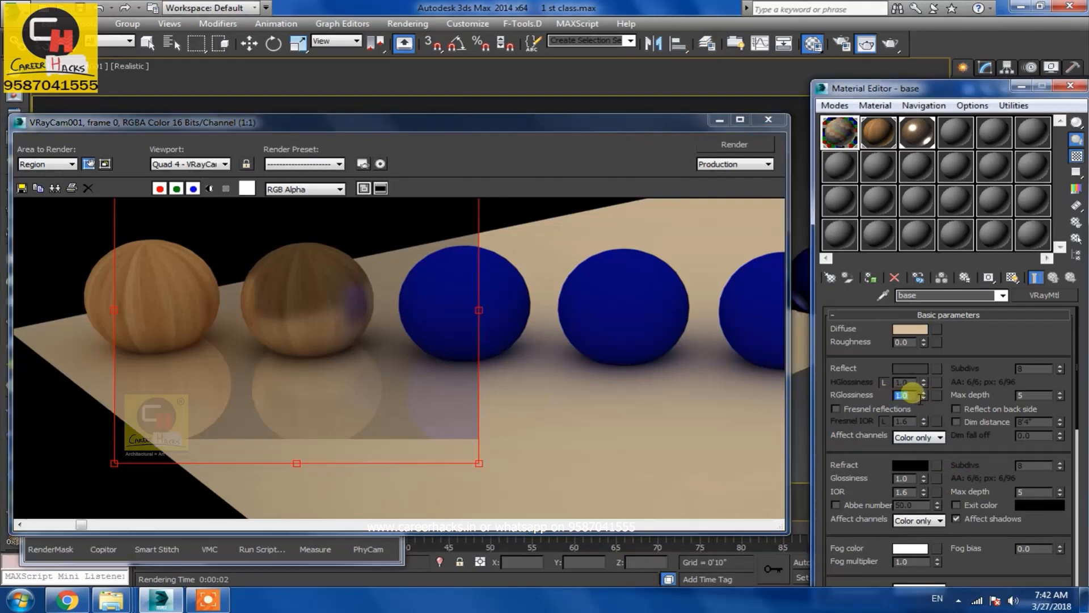
left_click_drag(924, 397, 924, 417)
left_click(735, 145)
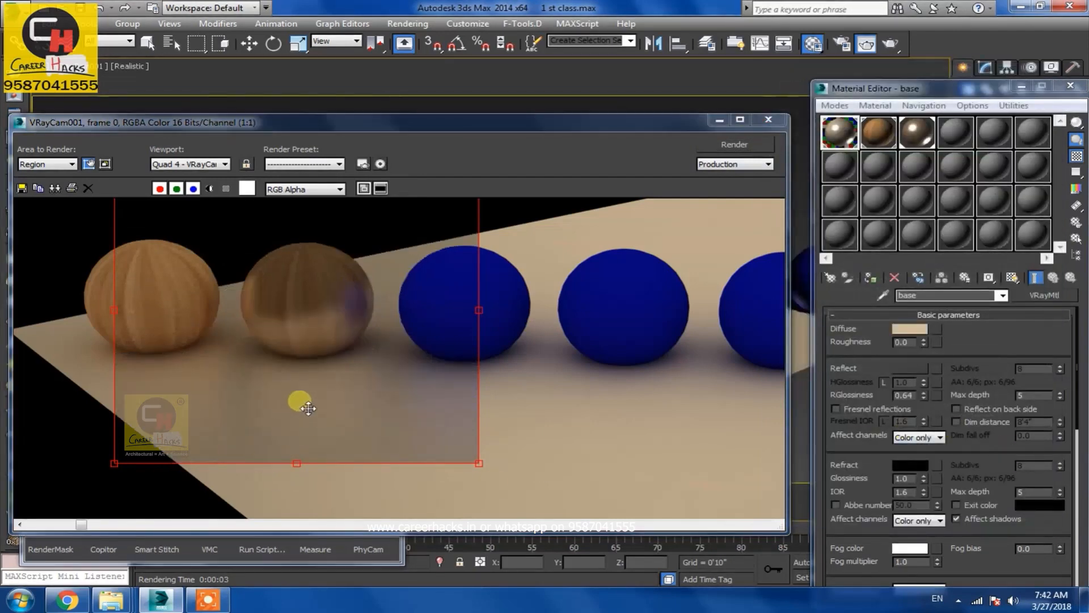
Raise the base material's reflection glossiness to 0.78 and render the region
left_click(286, 417)
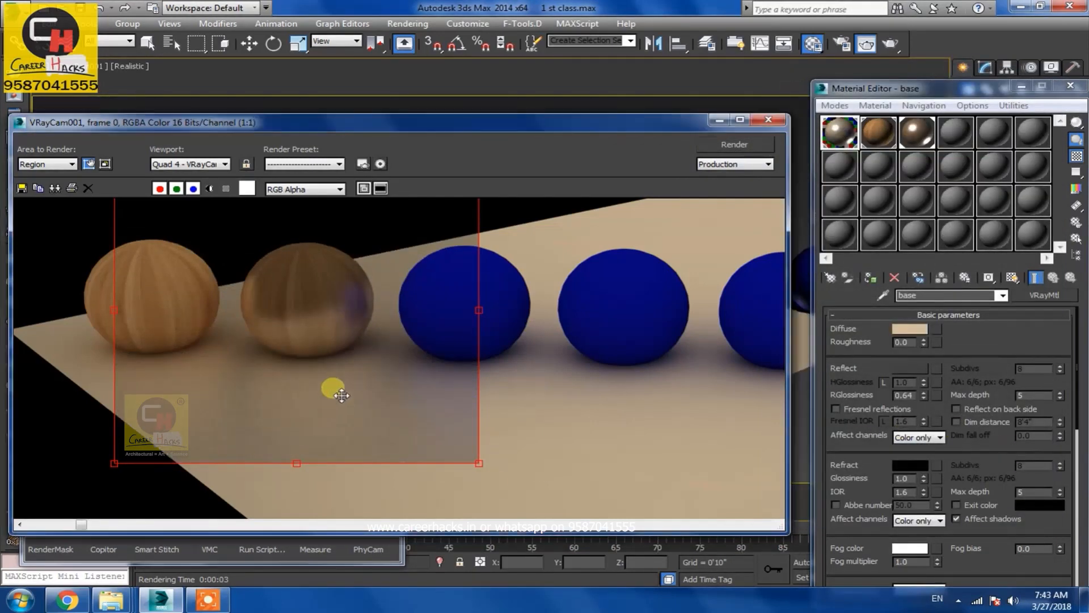
left_click(923, 392)
left_click(731, 145)
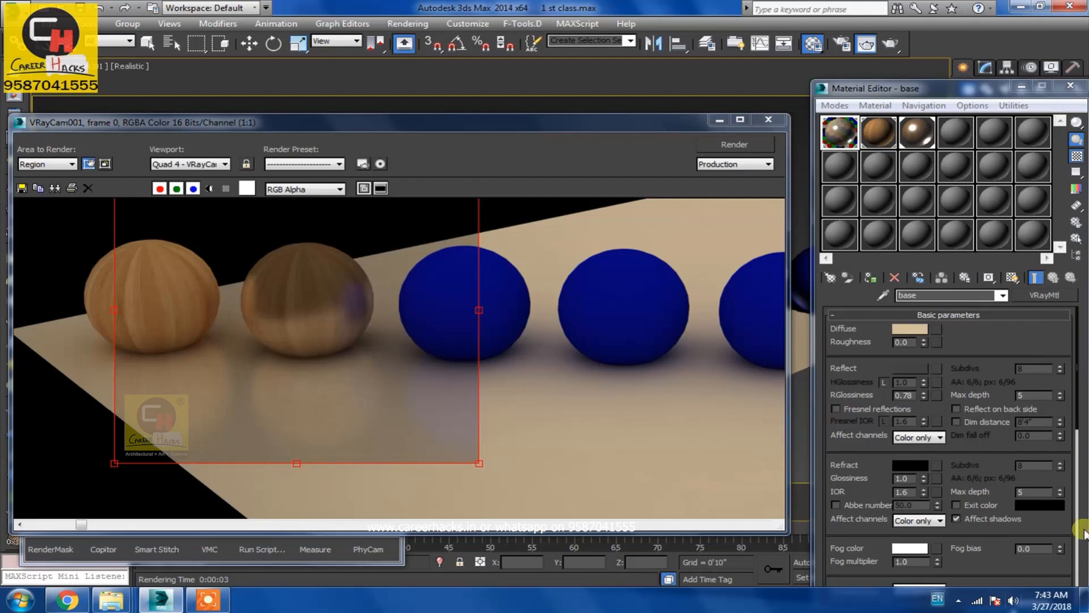
Open Render Setup's V-Ray settings, expand Global DMC and turn on Use local subdivs
left_click(1034, 368)
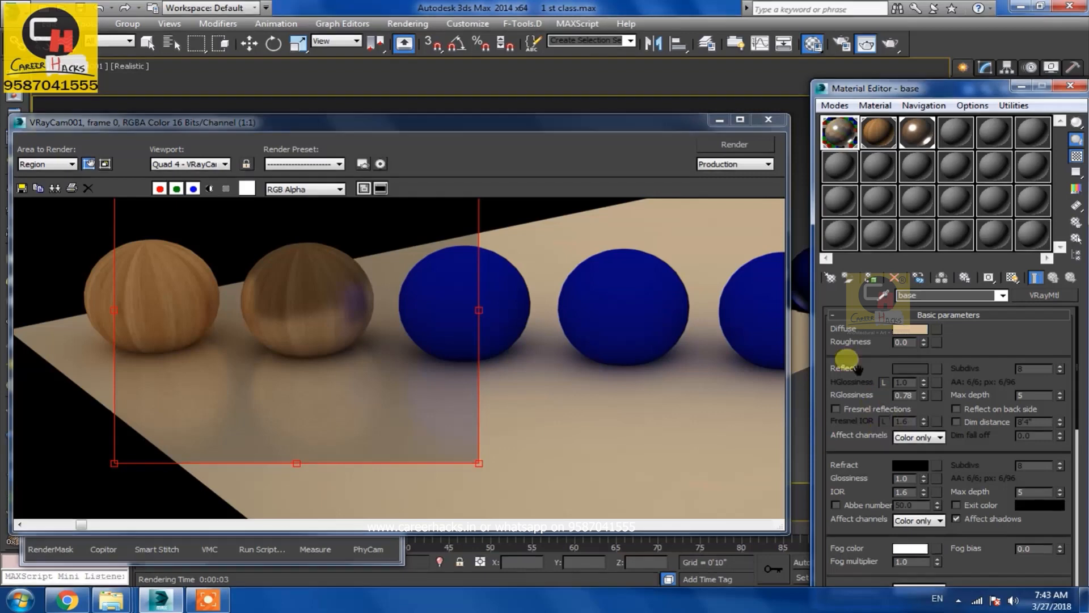
left_click(841, 44)
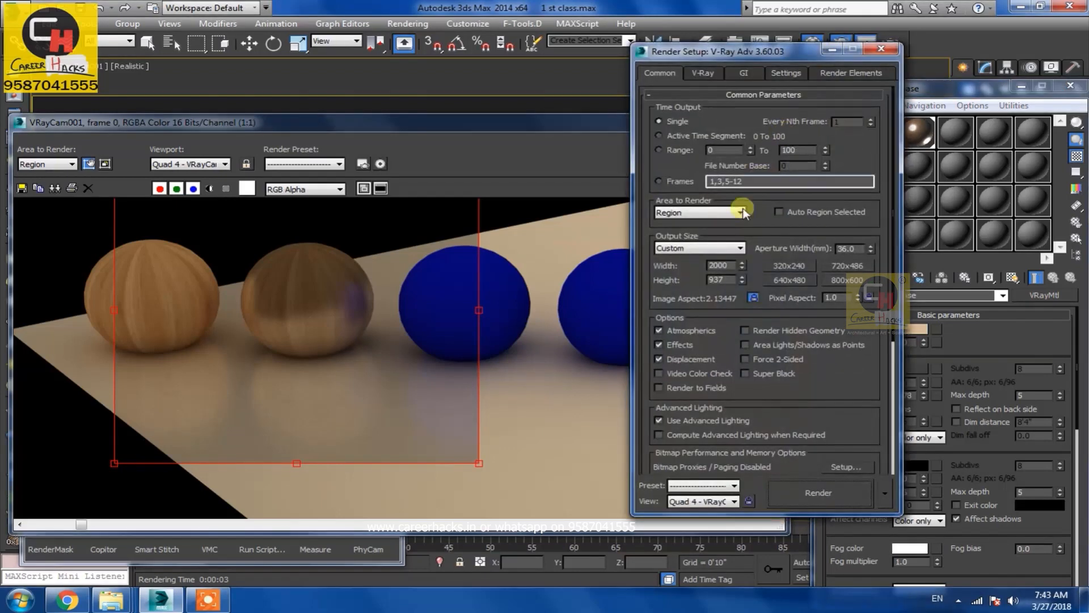
left_click(702, 75)
left_click_drag(718, 54, 641, 53)
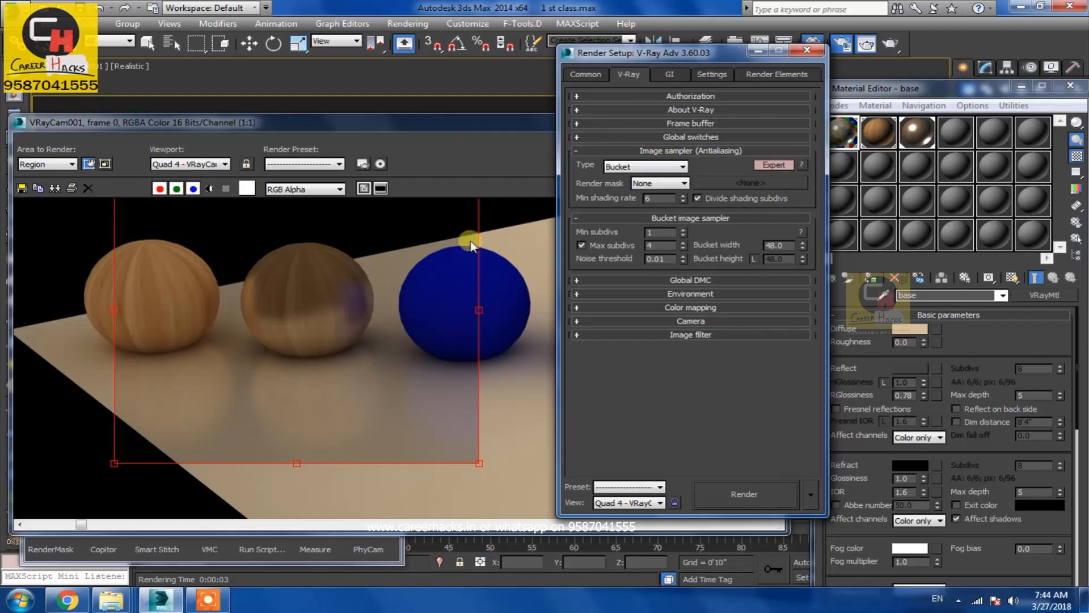
left_click(708, 280)
left_click(634, 310)
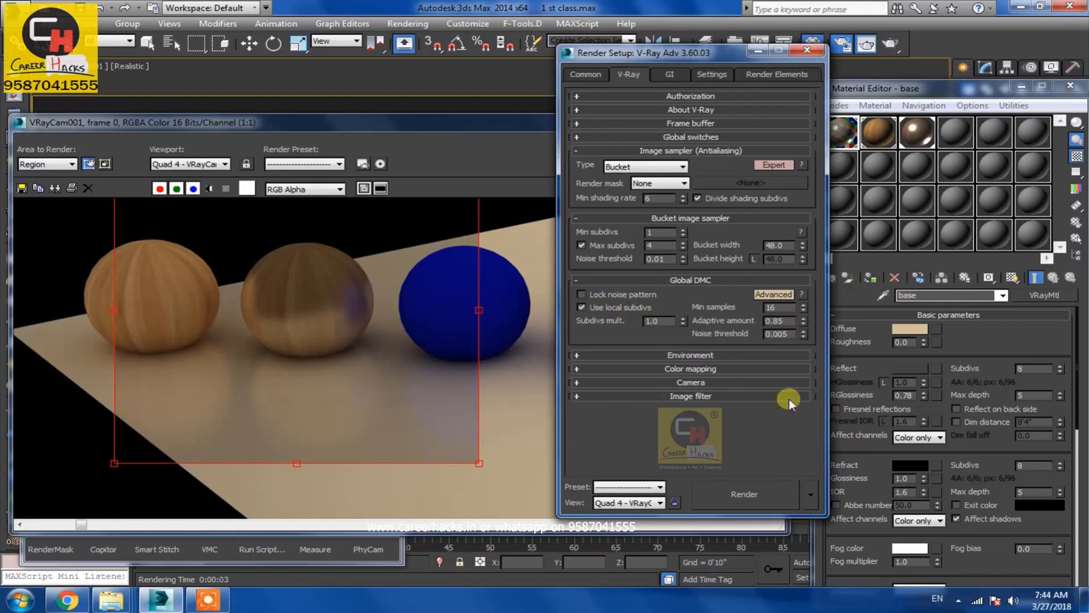
Render the region, set the base material's reflection subdivs to 4, and render again
left_click(529, 120)
left_click(746, 145)
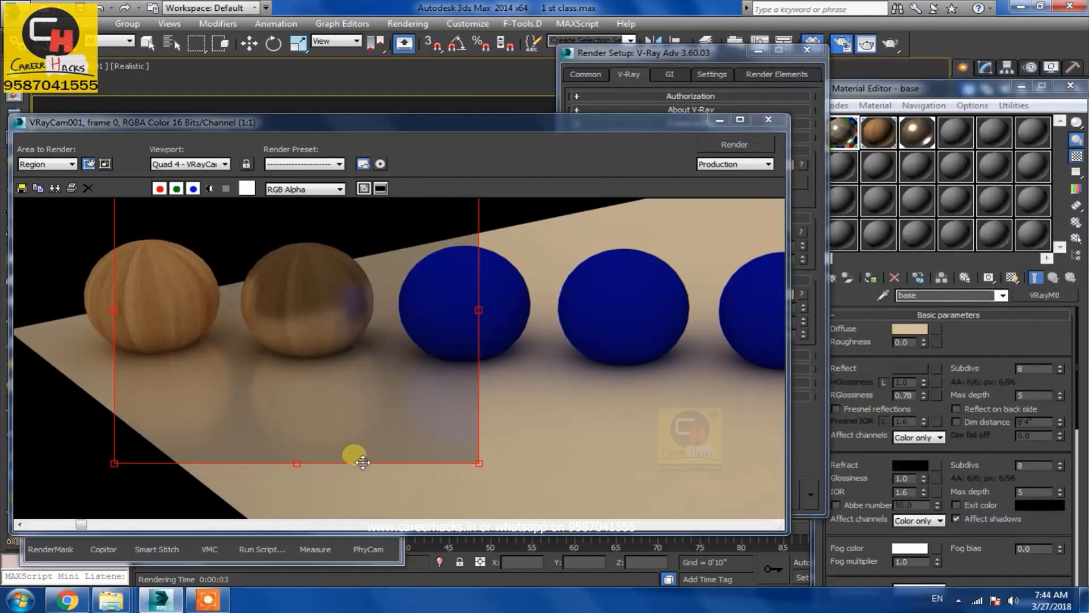
left_click(1036, 369)
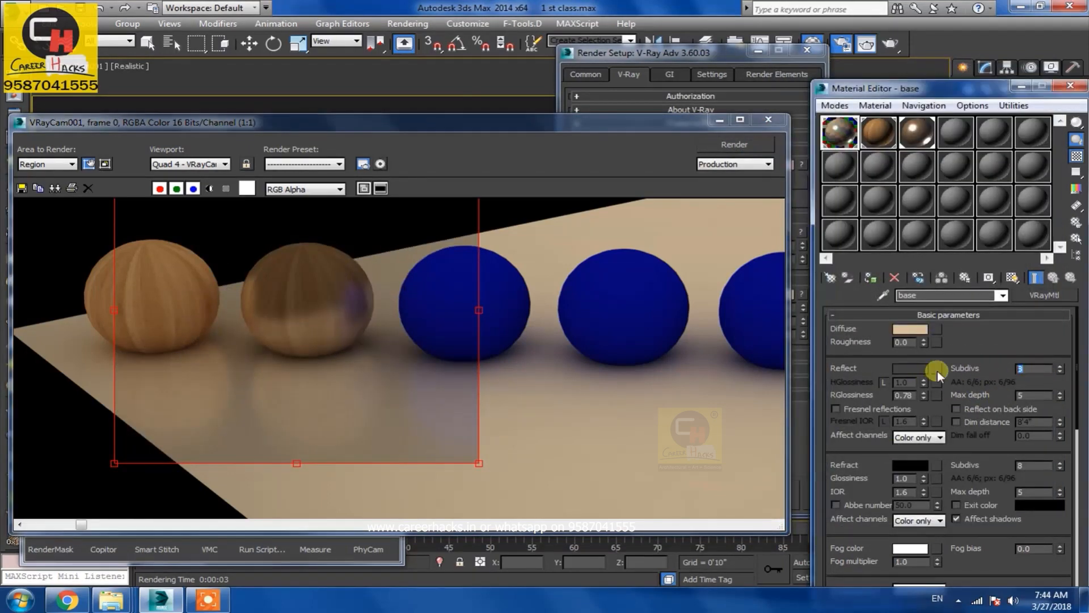
type("4")
left_click(771, 146)
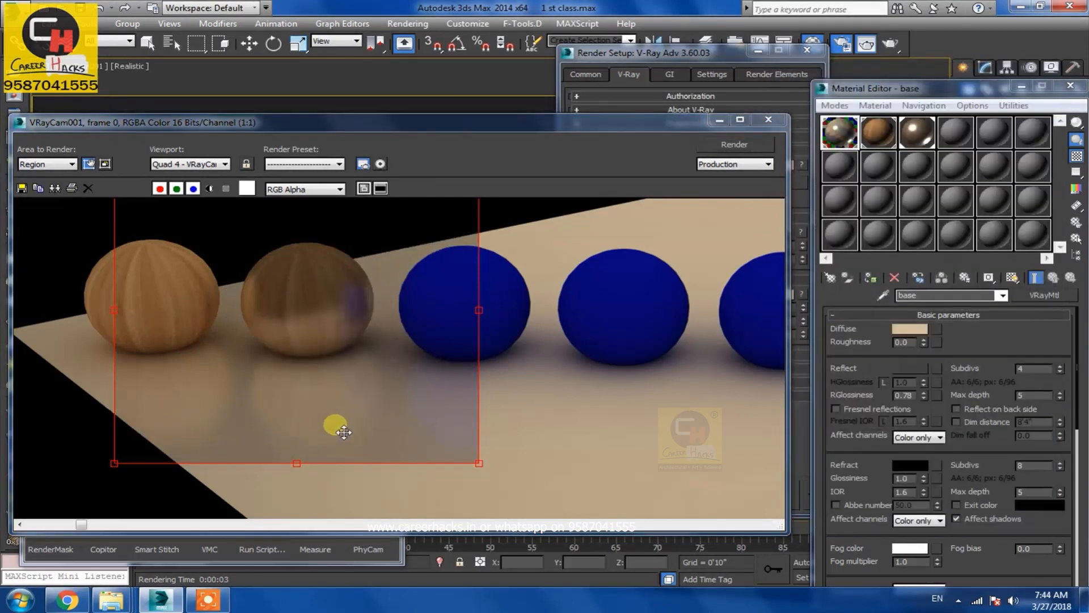
Set the reflection subdivs to 1 and glossiness to 0.85, then render the region
double_click(1034, 369)
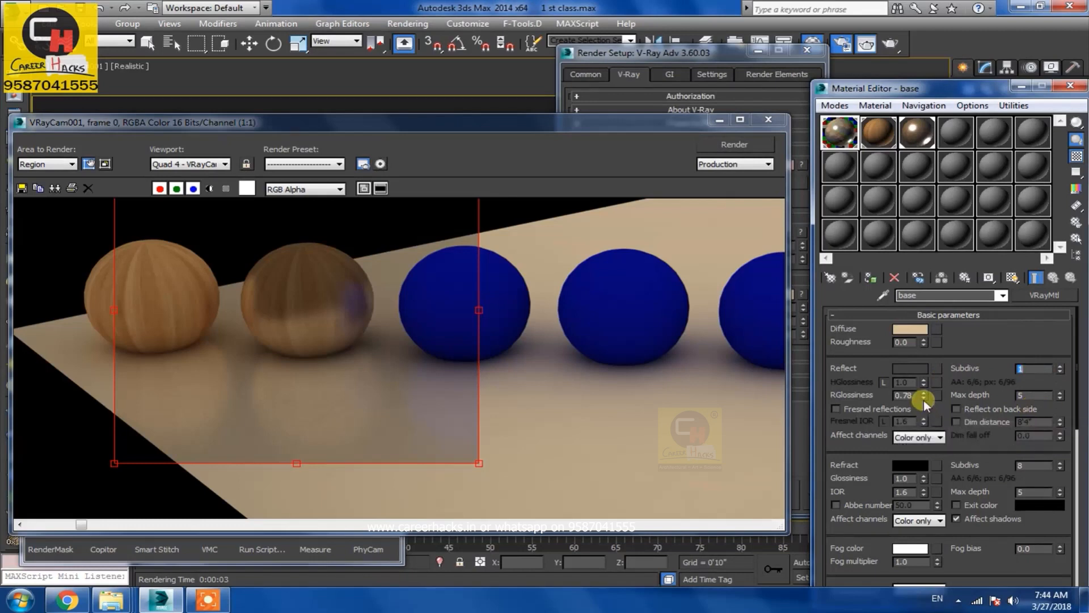
left_click_drag(923, 393, 922, 400)
left_click_drag(912, 392, 885, 400)
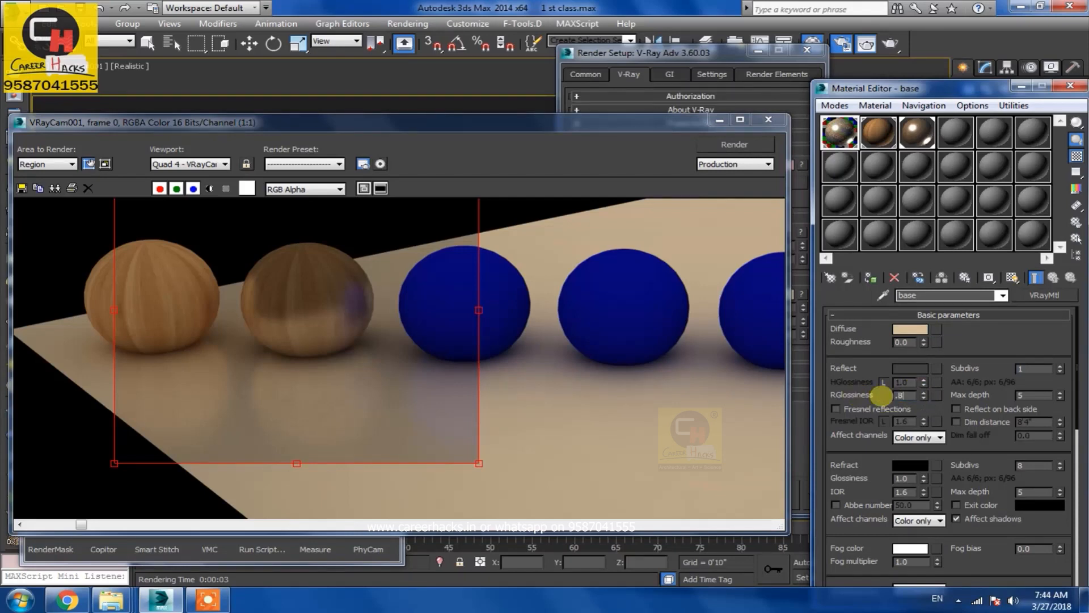
left_click(734, 145)
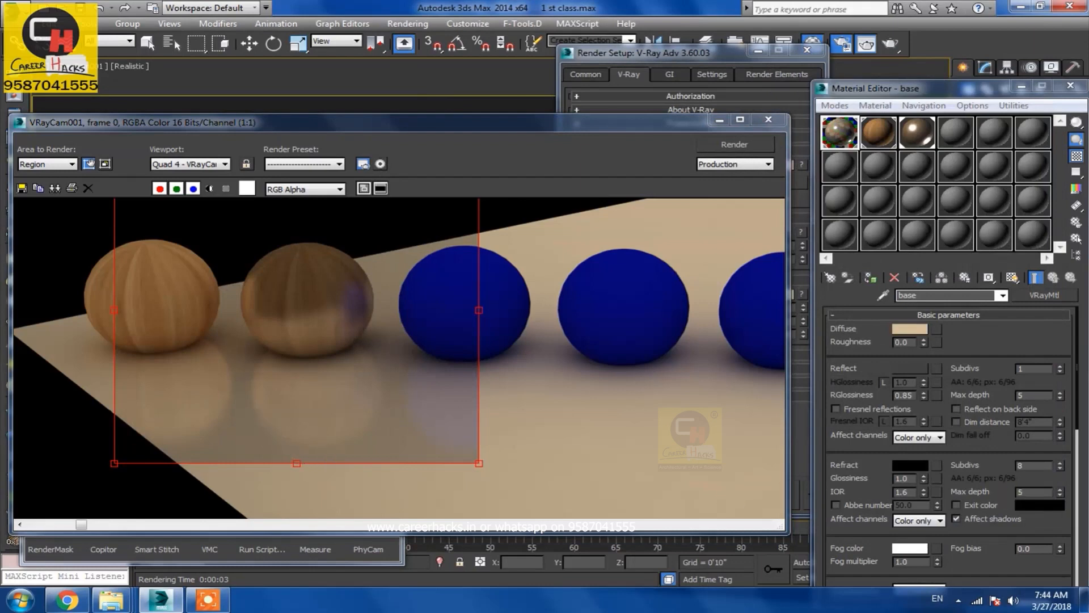
Set the base material's reflection subdivs to 16 and render the region
double_click(1032, 370)
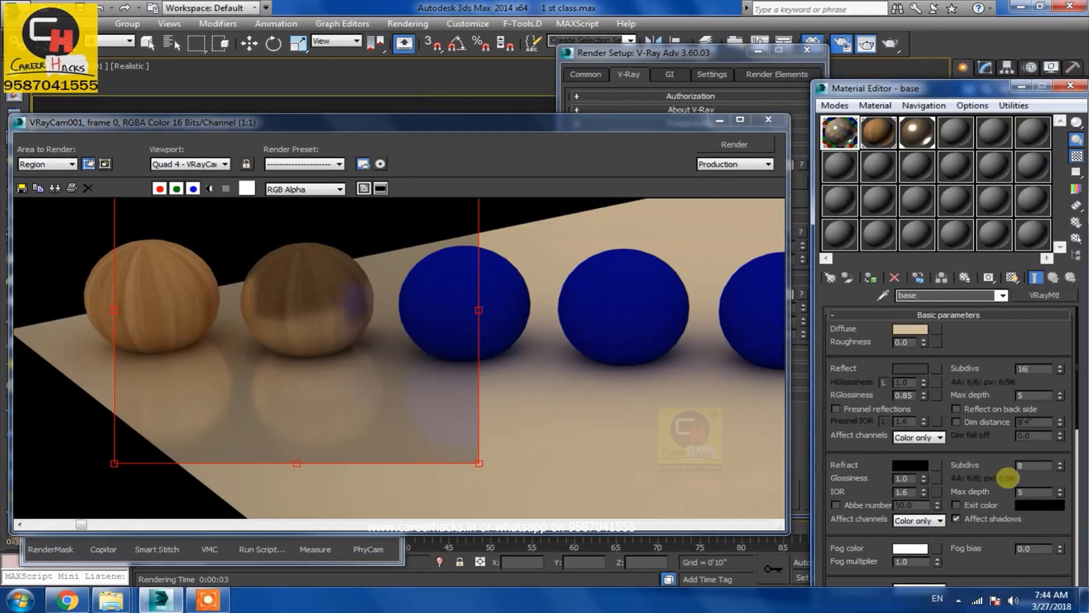
left_click(741, 147)
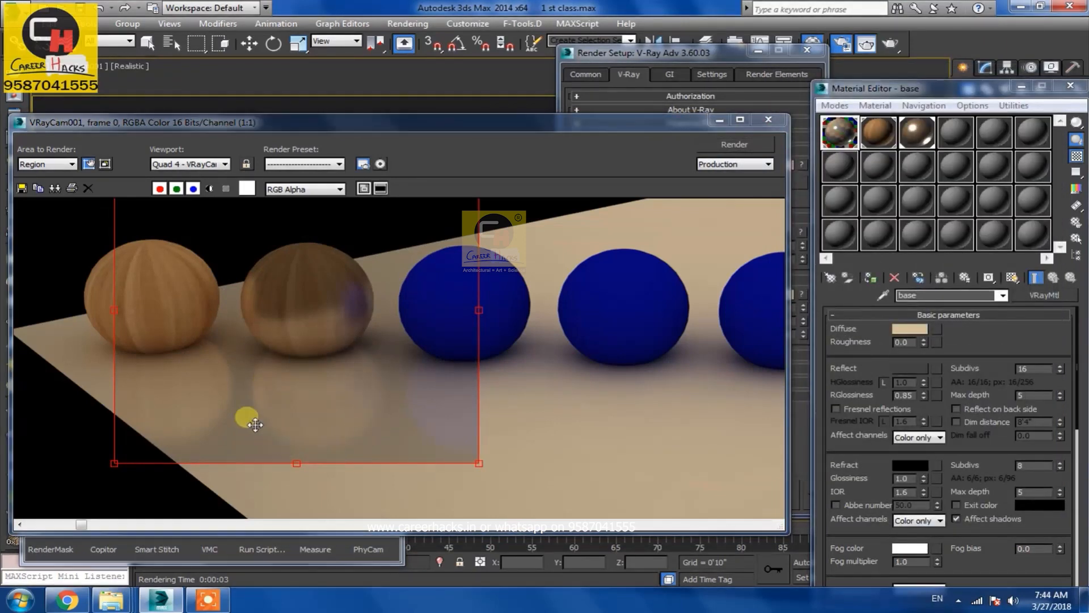
Set reflection subdivs to 1, clone the rendered frame, and render the region again
left_click_drag(1044, 370, 917, 368)
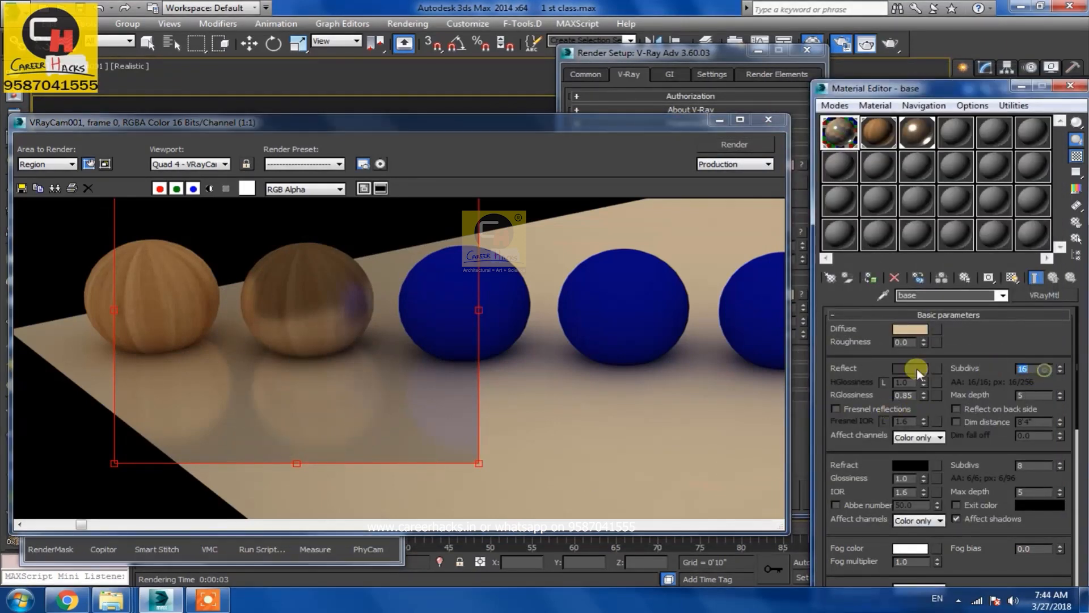
type("1")
key("Return")
left_click(55, 188)
left_click_drag(693, 140, 846, 236)
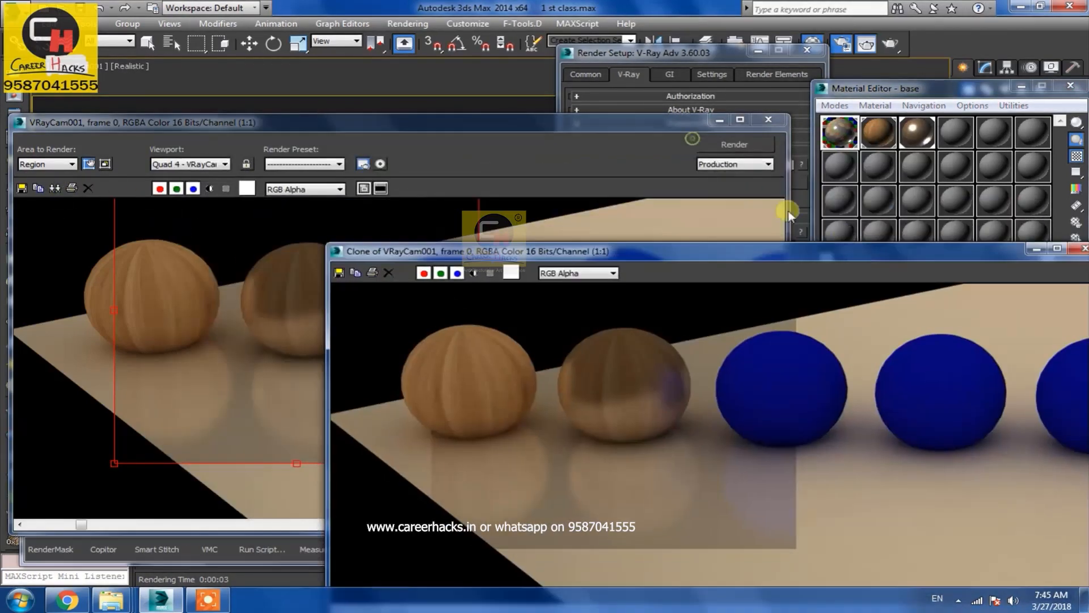
left_click(734, 144)
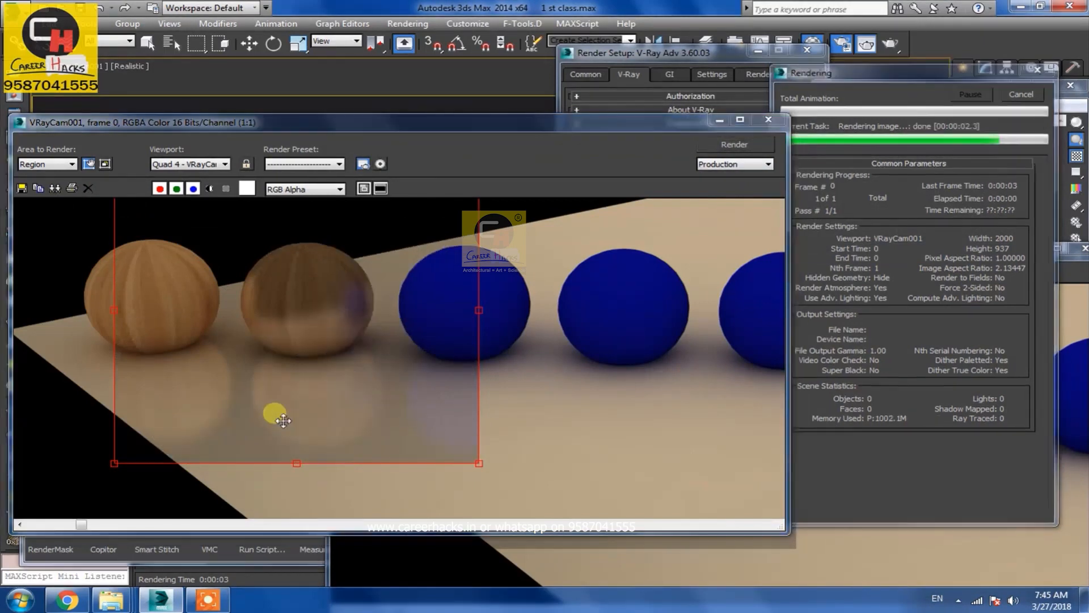
Compare the cloned frame against the new render, then close the clone window
left_click_drag(829, 251, 882, 142)
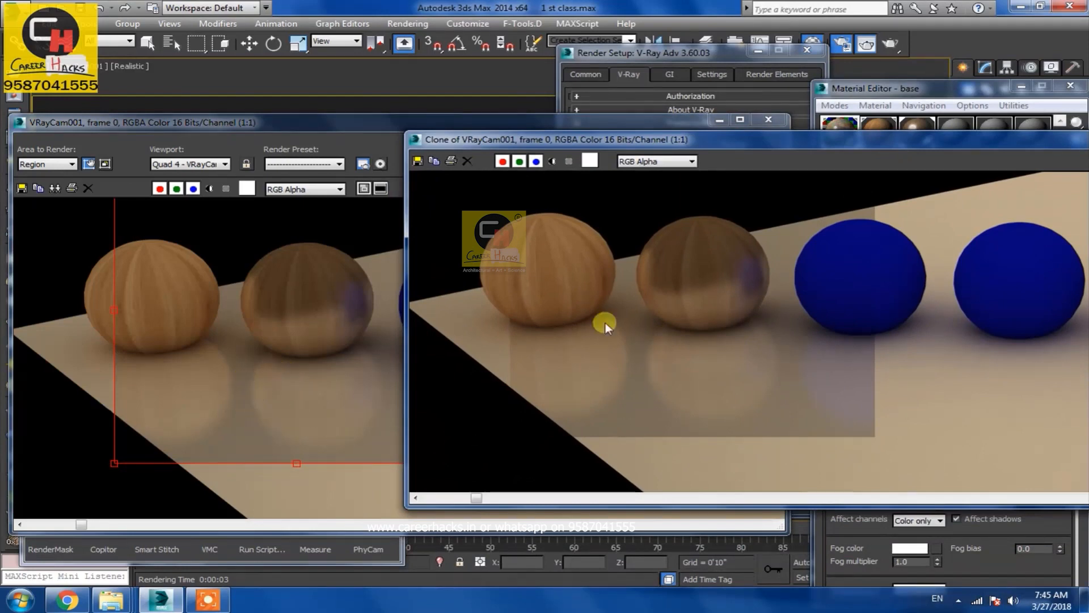
mouse_move(862, 132)
left_mouse_down()
mouse_move(827, 175)
mouse_move(477, 298)
left_mouse_up()
right_click(806, 302)
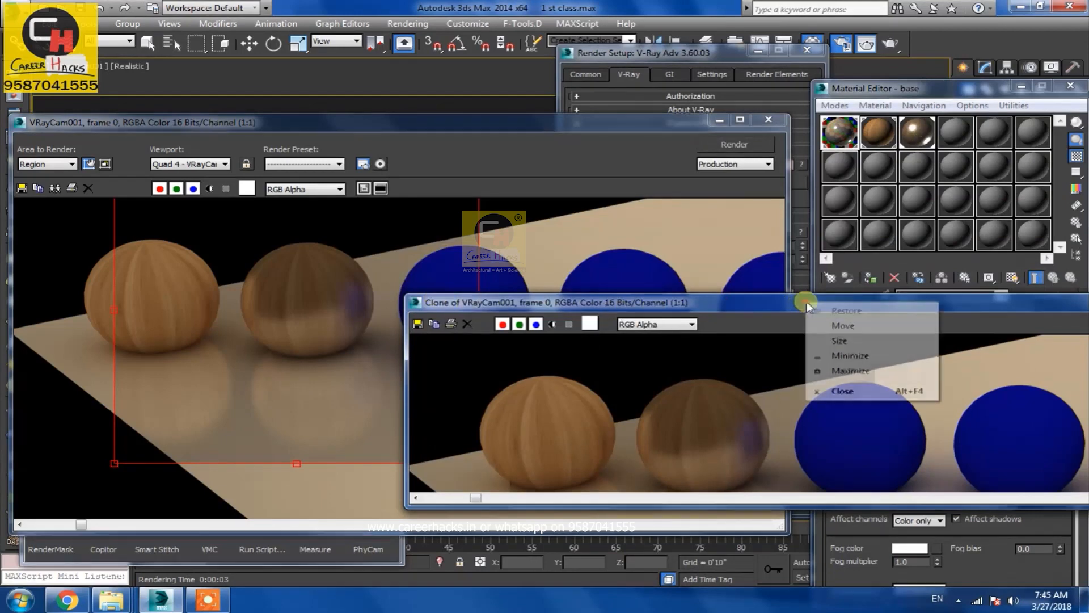
left_click(843, 391)
Set reflection subdivs to 16 on both the base and refl materials and render the region
double_click(1038, 368)
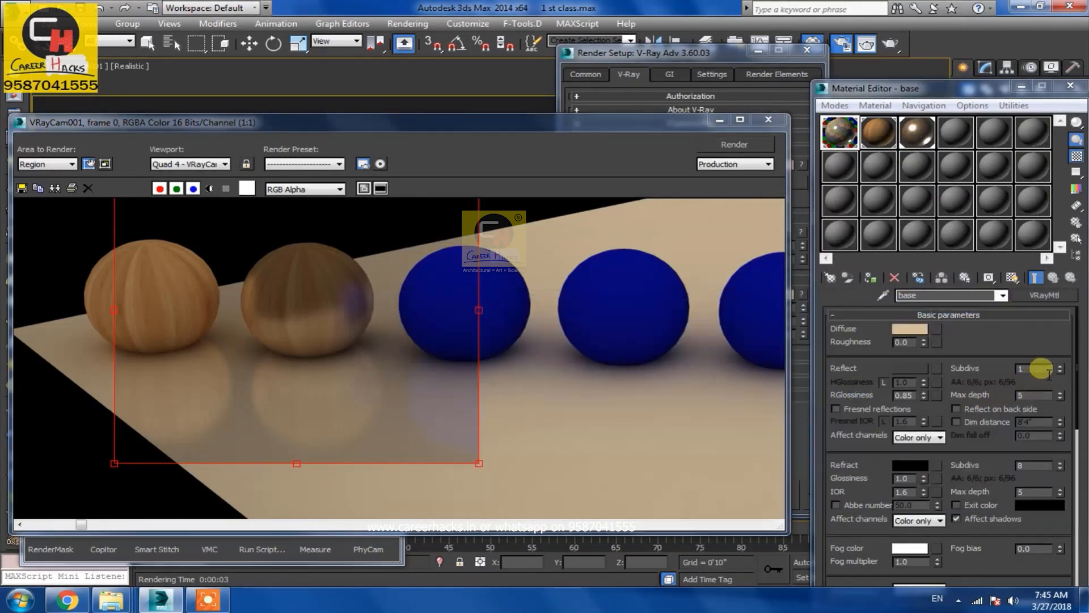
key("Return")
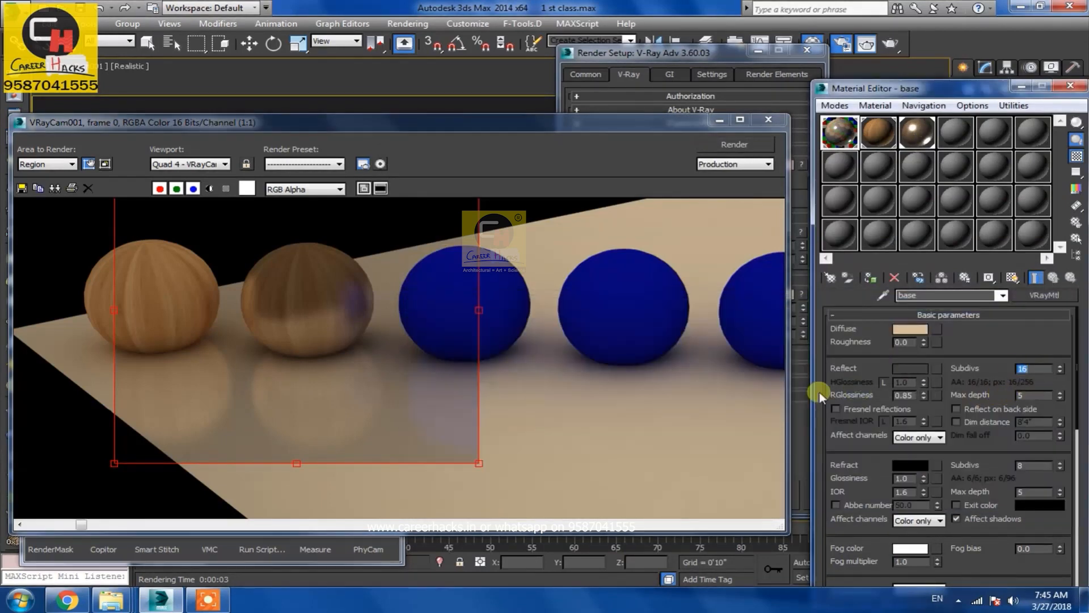
left_click(917, 134)
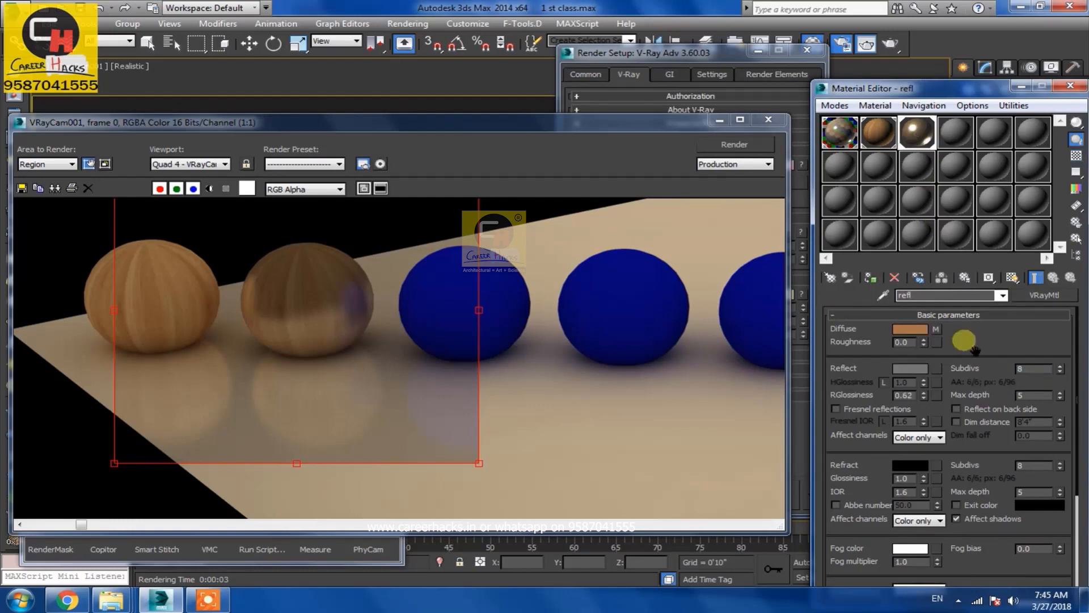
double_click(1038, 368)
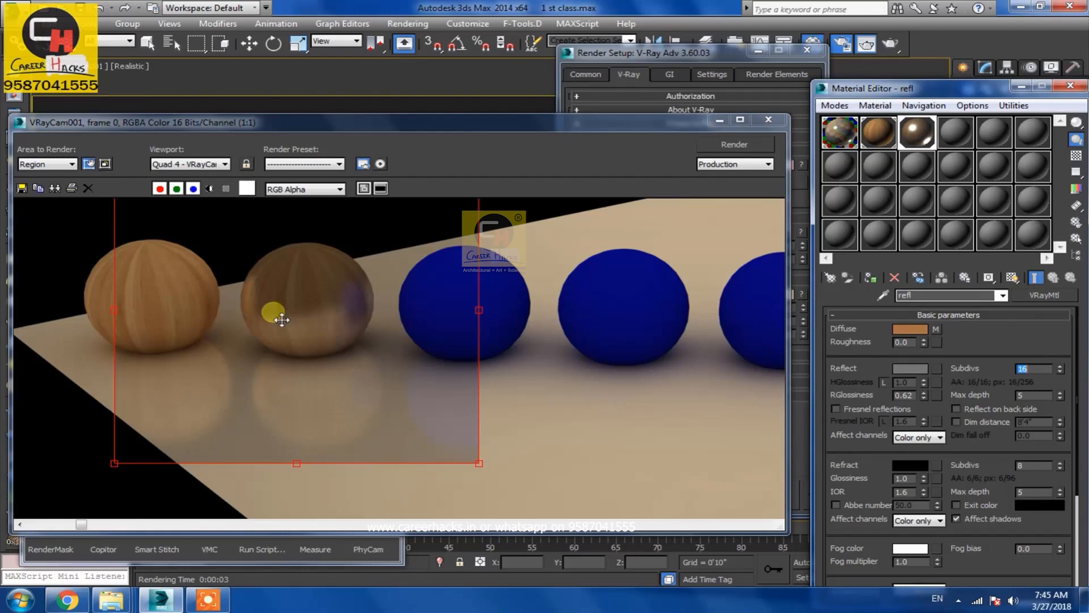
key("shift+q")
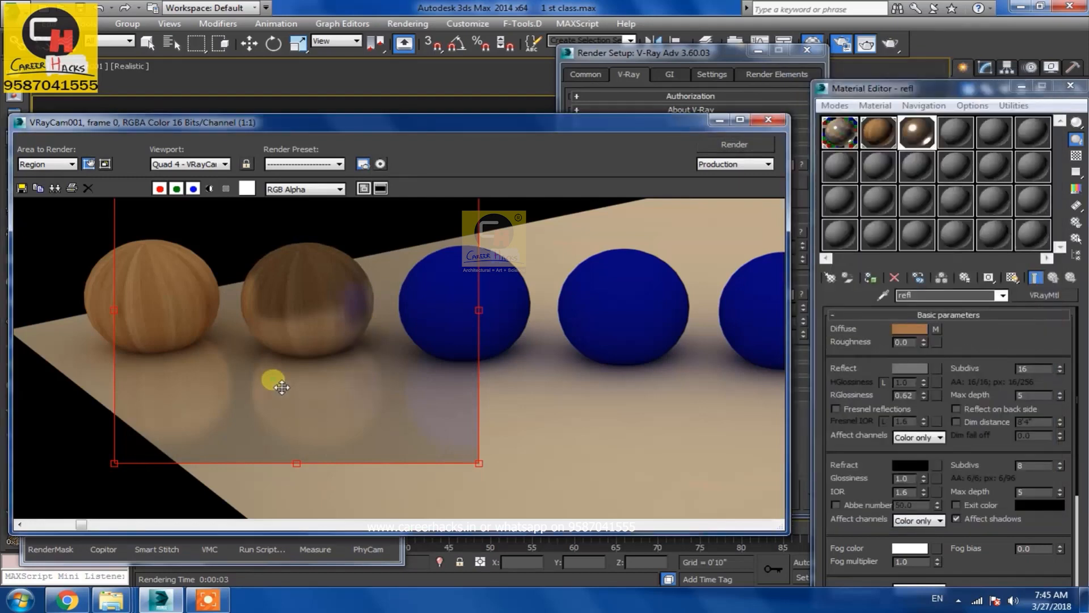
Open the Environment and Effects dialog and render the region
scroll(315, 387, "down", 3)
scroll(315, 387, "up", 1)
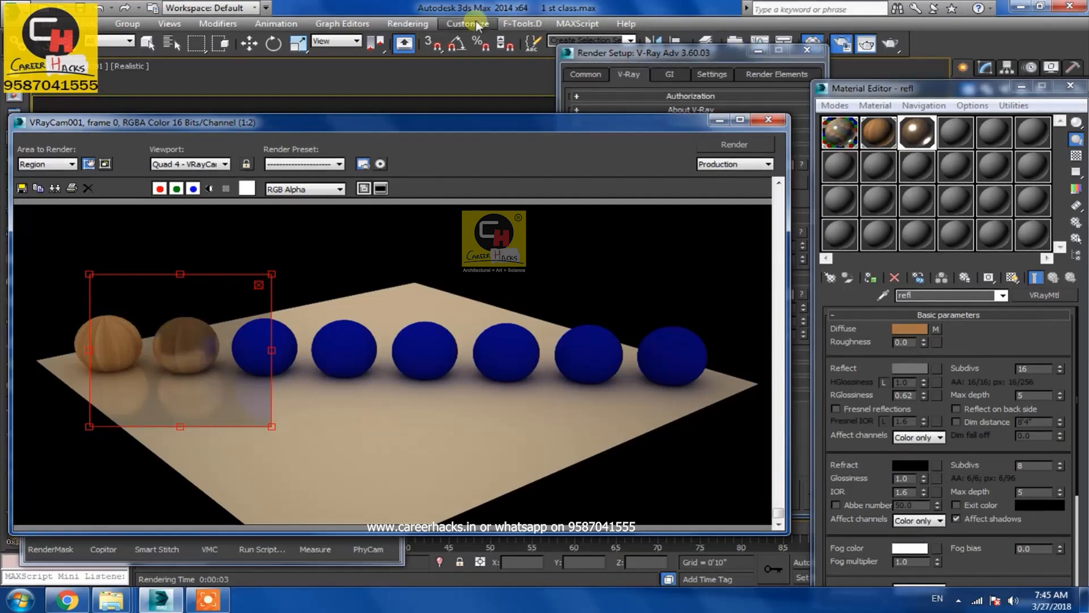
left_click(414, 26)
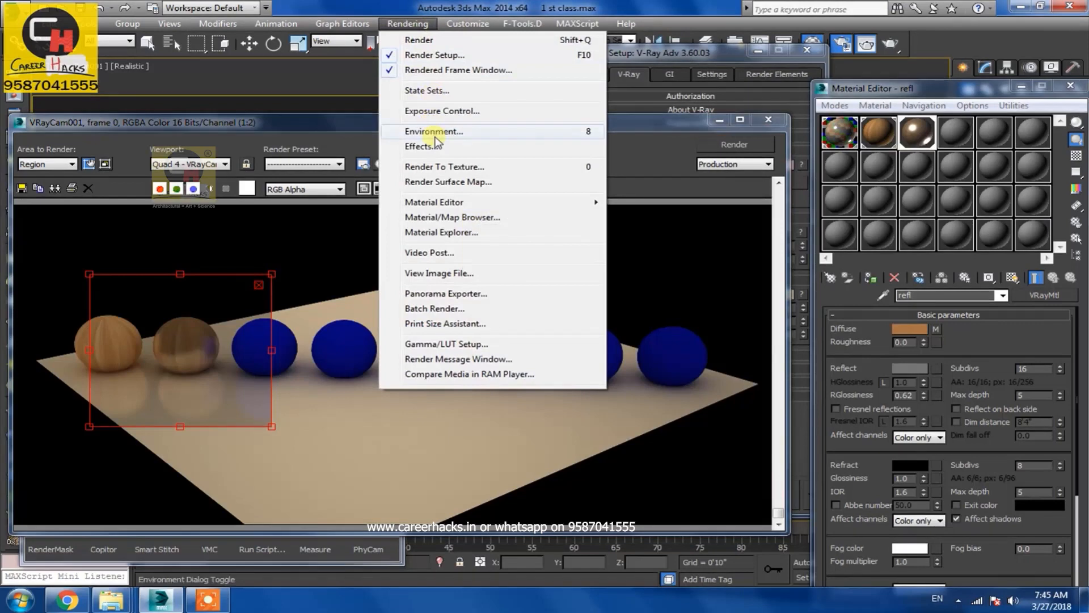
left_click(468, 132)
left_click_drag(423, 102, 878, 104)
left_click(712, 183)
left_click_drag(441, 110, 442, 144)
left_click(565, 204)
left_click(661, 170)
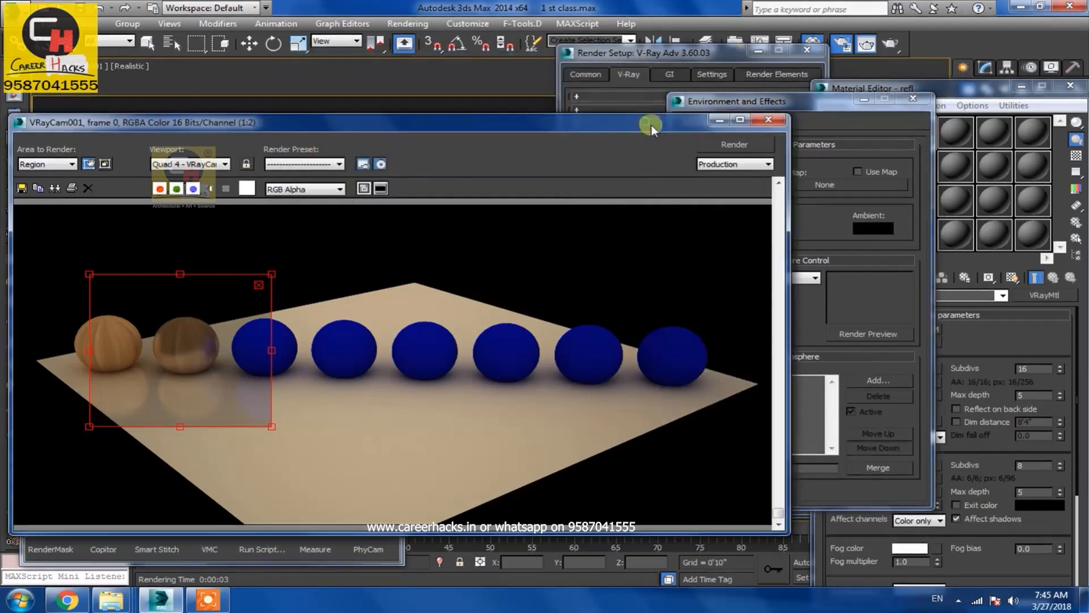
left_click(732, 144)
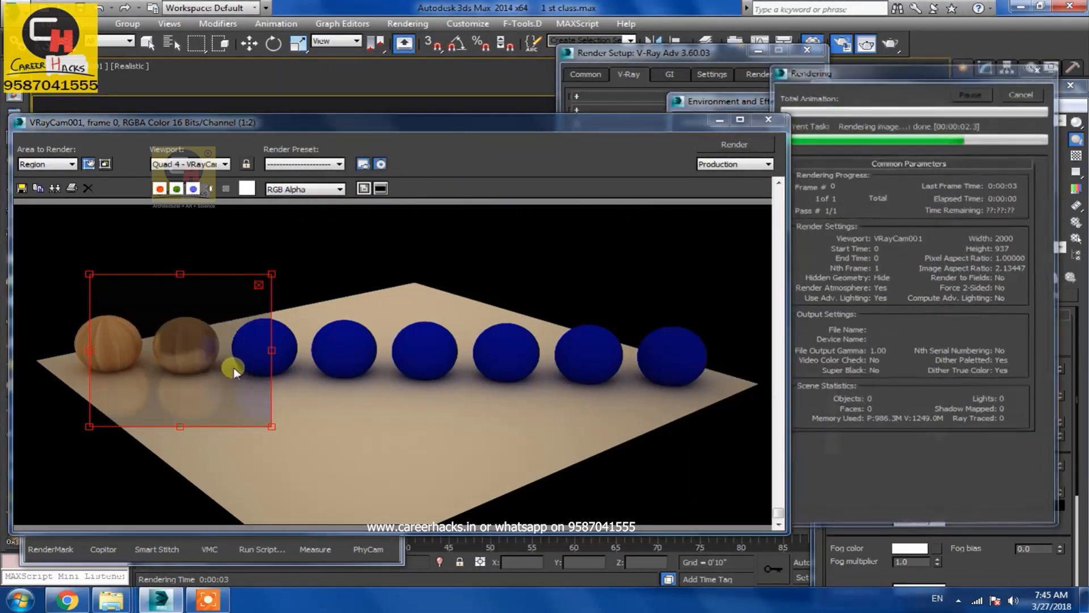
Change the environment background color and render the region again
left_click_drag(802, 106, 833, 101)
left_click(749, 179)
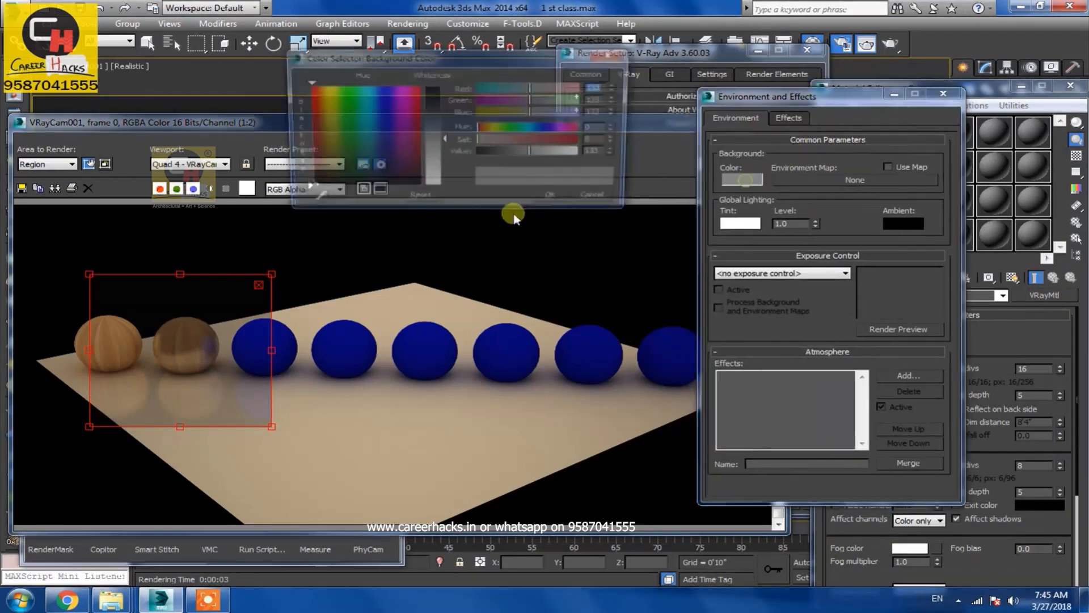
left_click_drag(432, 170, 436, 194)
left_click(555, 200)
left_click(615, 126)
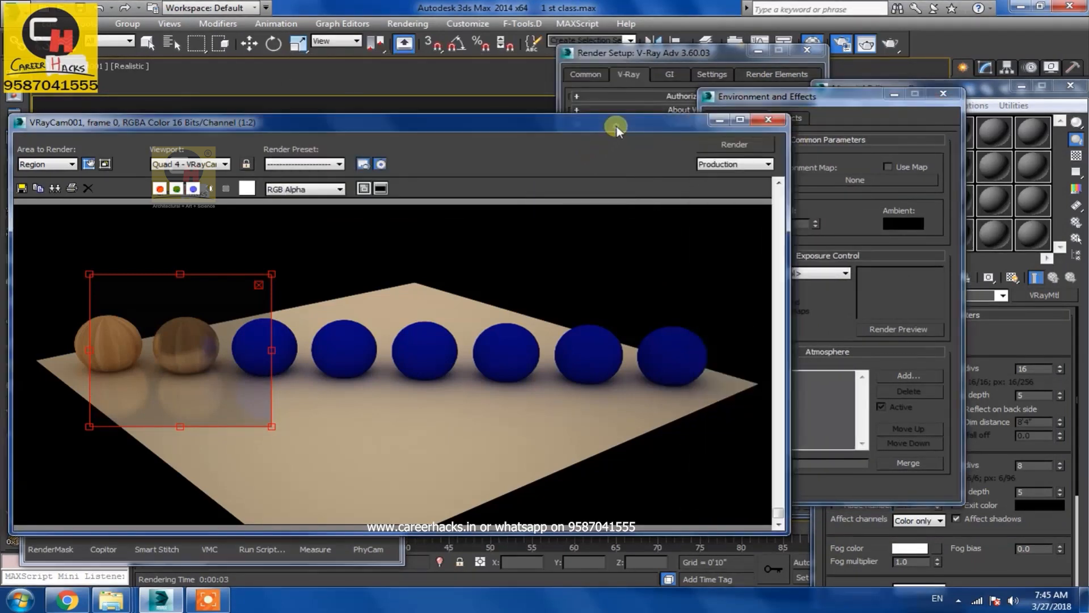
left_click(734, 145)
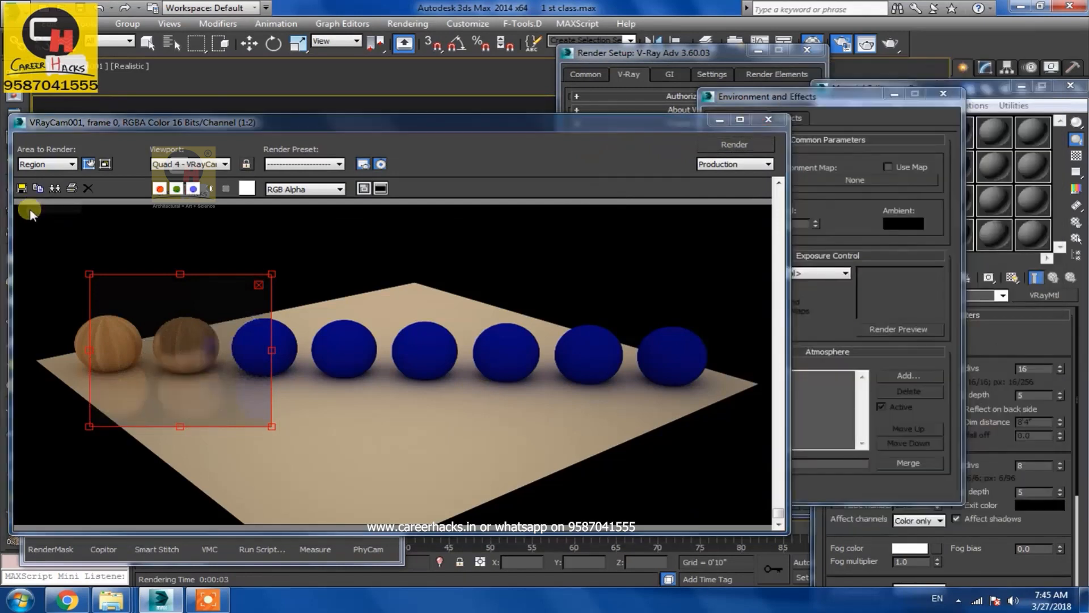
left_click(40, 164)
left_click(38, 174)
left_click(76, 270)
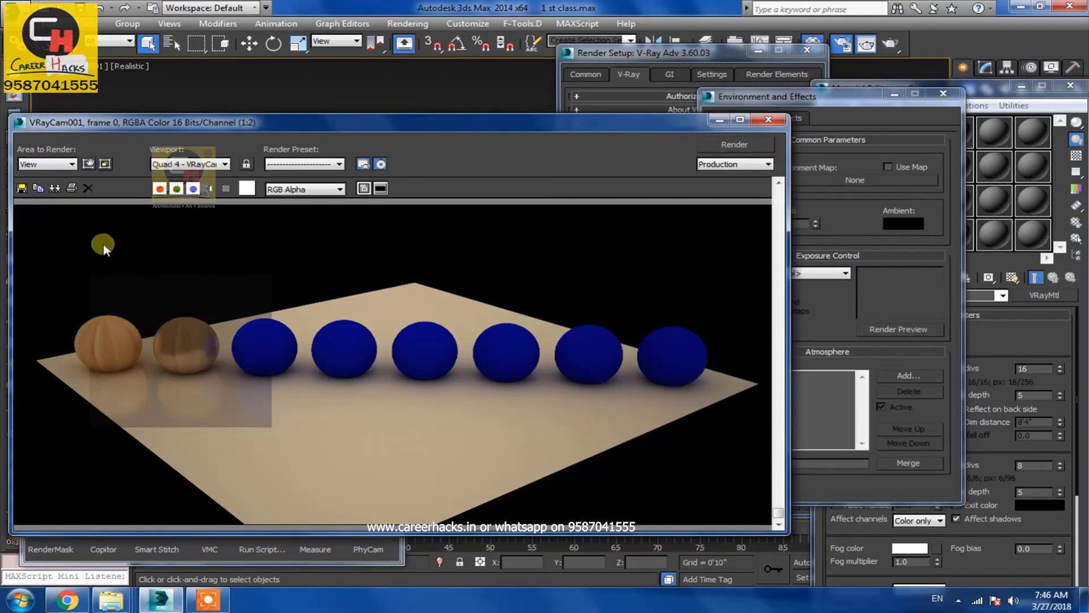
left_click(57, 164)
left_click(32, 194)
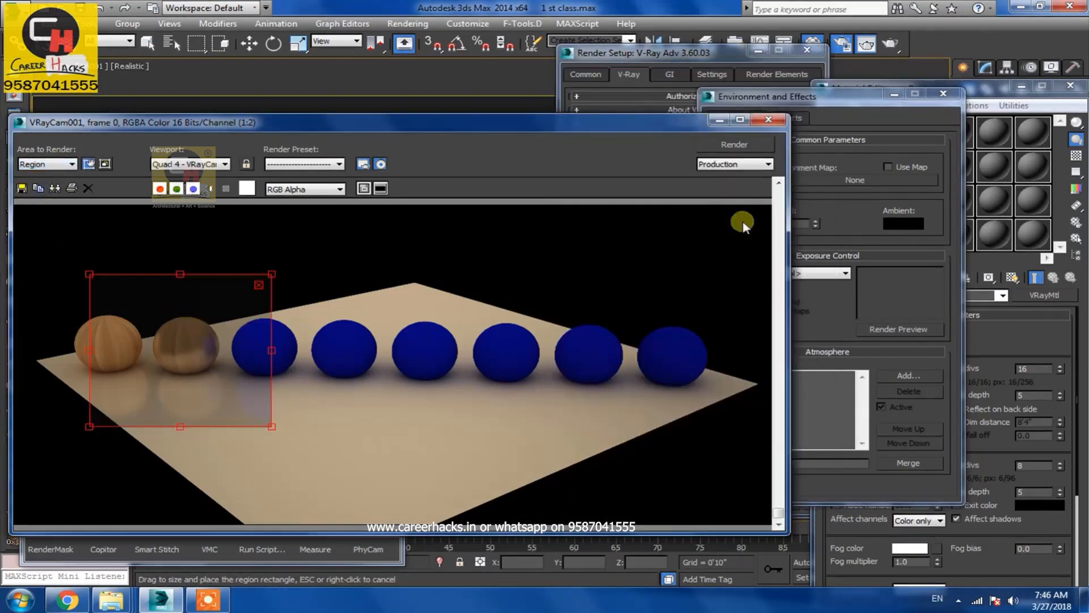
Review the background color in its color selector and close the Environment and Effects dialog
left_click(742, 179)
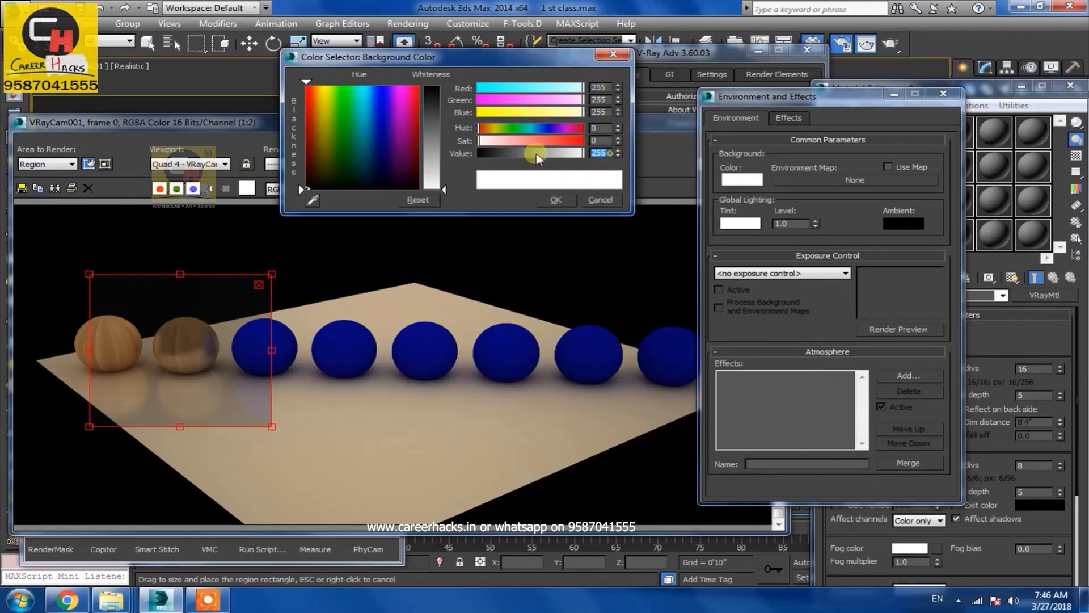
left_click(556, 201)
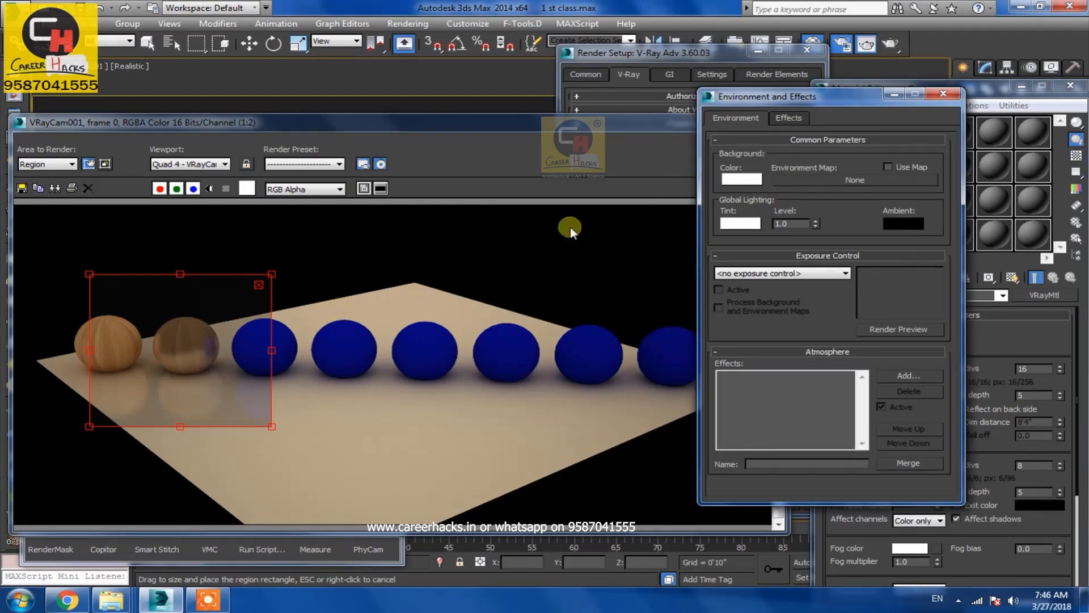
left_click_drag(970, 92, 903, 104)
left_click_drag(626, 130, 571, 133)
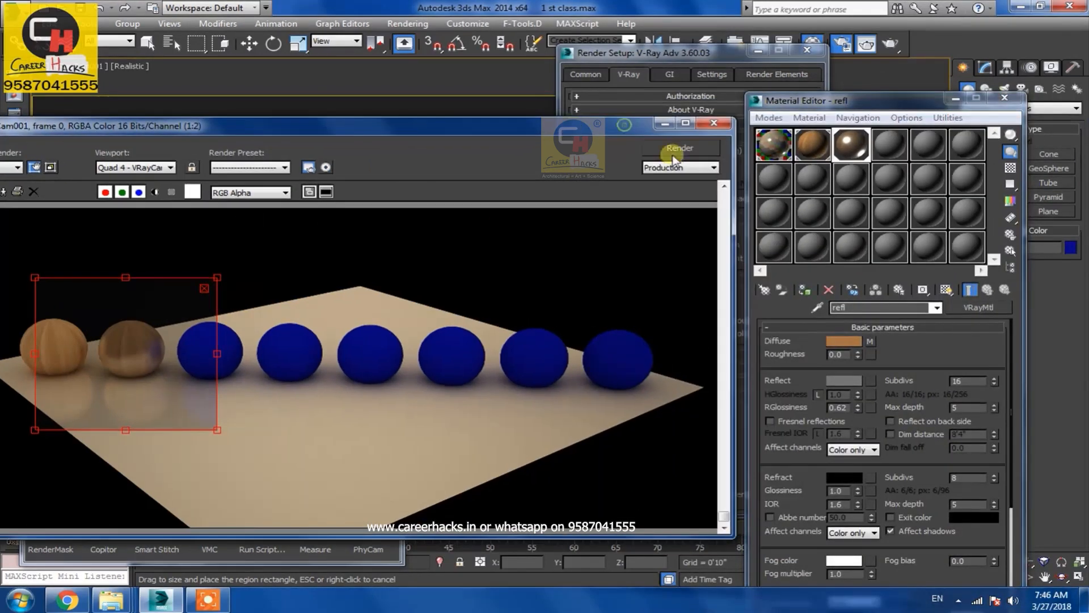
Adjust the refl material's reflection glossiness and render the region
left_click_drag(849, 410, 813, 403)
type(".")
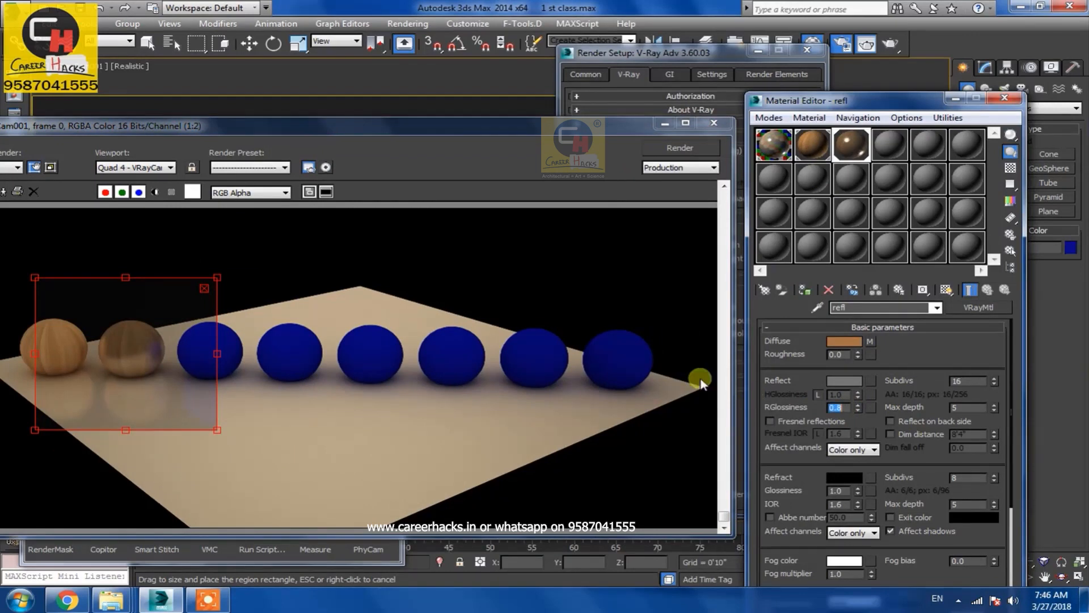
left_click(680, 149)
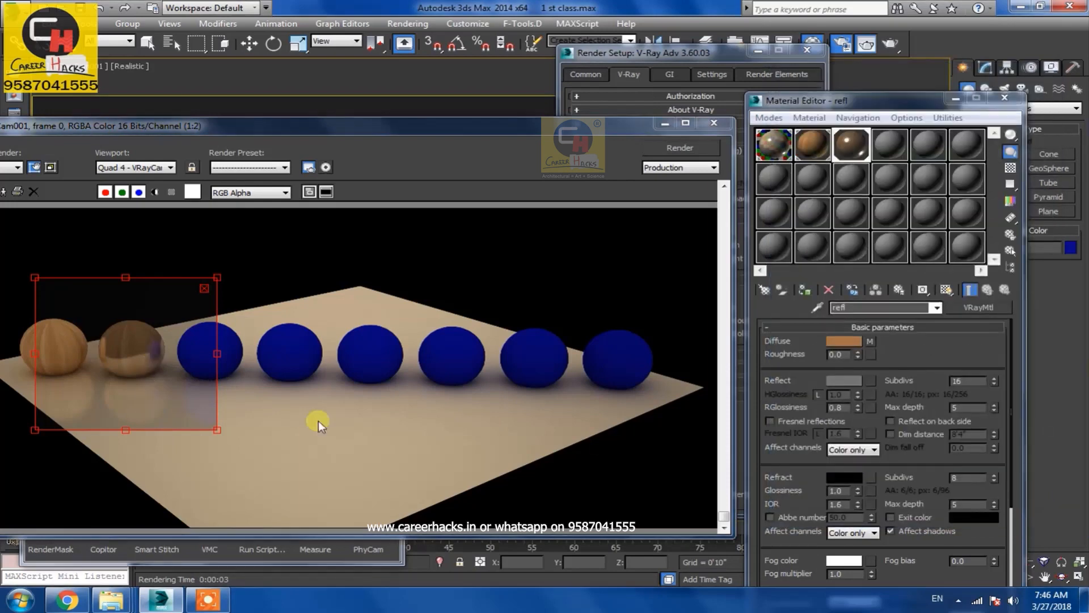
Set the refl material's reflection glossiness to 0.7
double_click(839, 407)
type(".")
key("Return")
Select the third sphere, labeled HiFi gloss, in the viewport
left_click(316, 141)
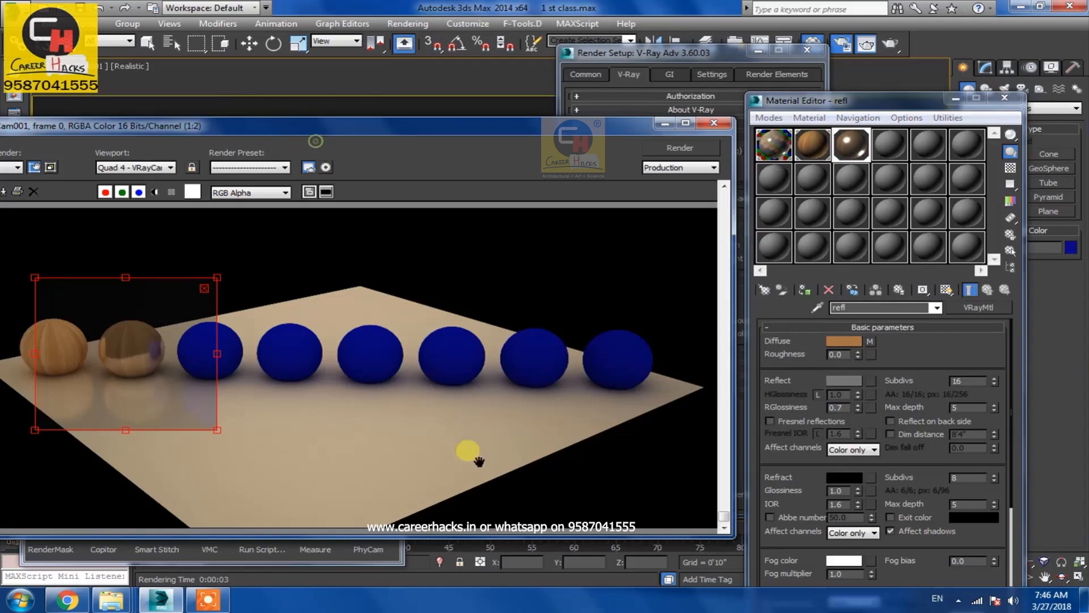
left_click_drag(315, 130, 416, 428)
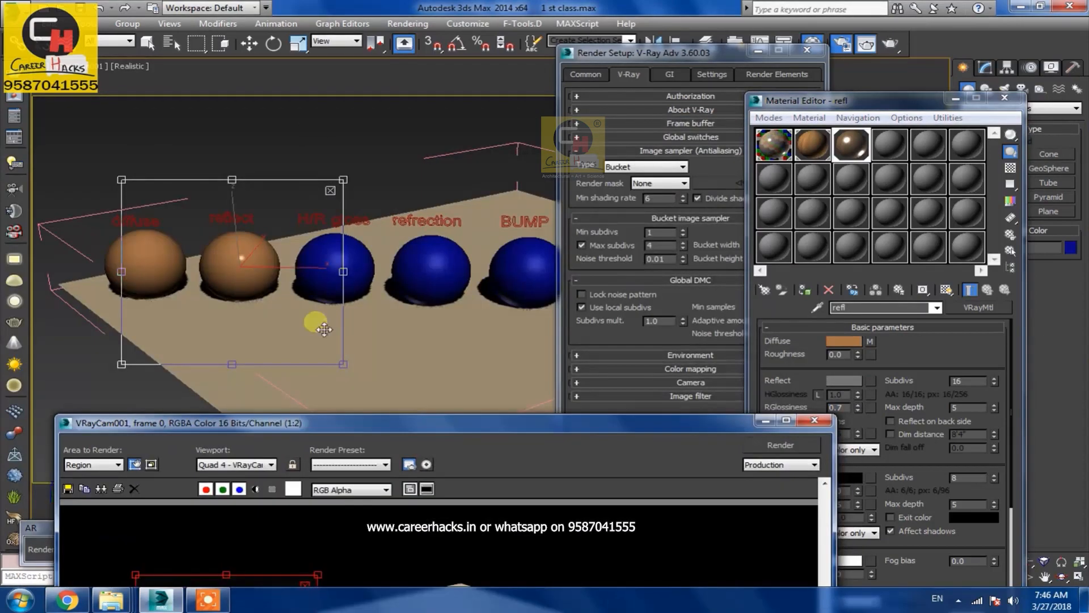
left_click(340, 265)
left_click(341, 271)
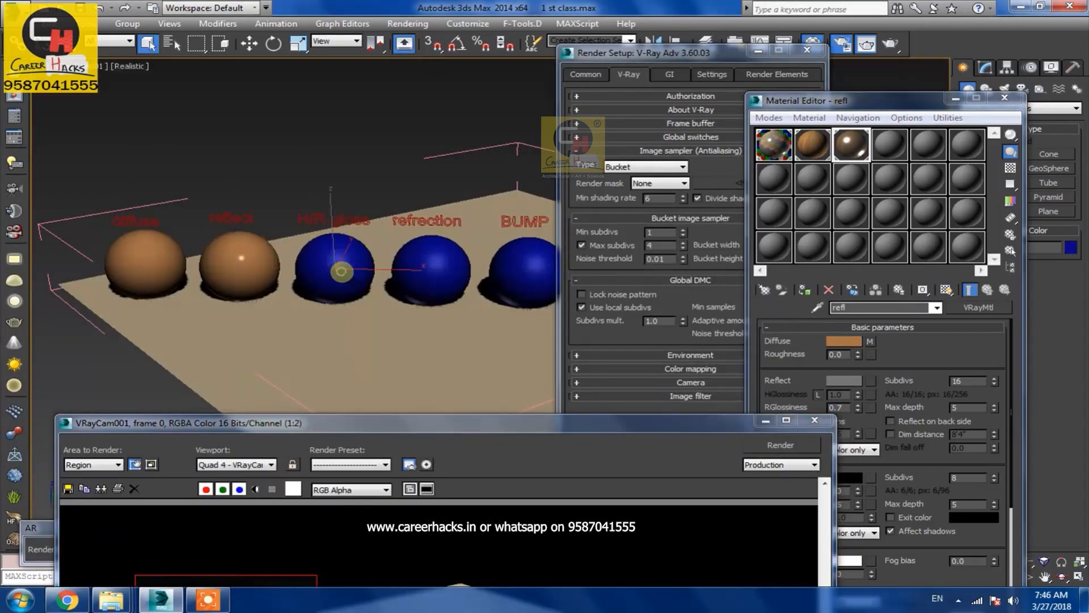
left_click_drag(385, 427, 333, 85)
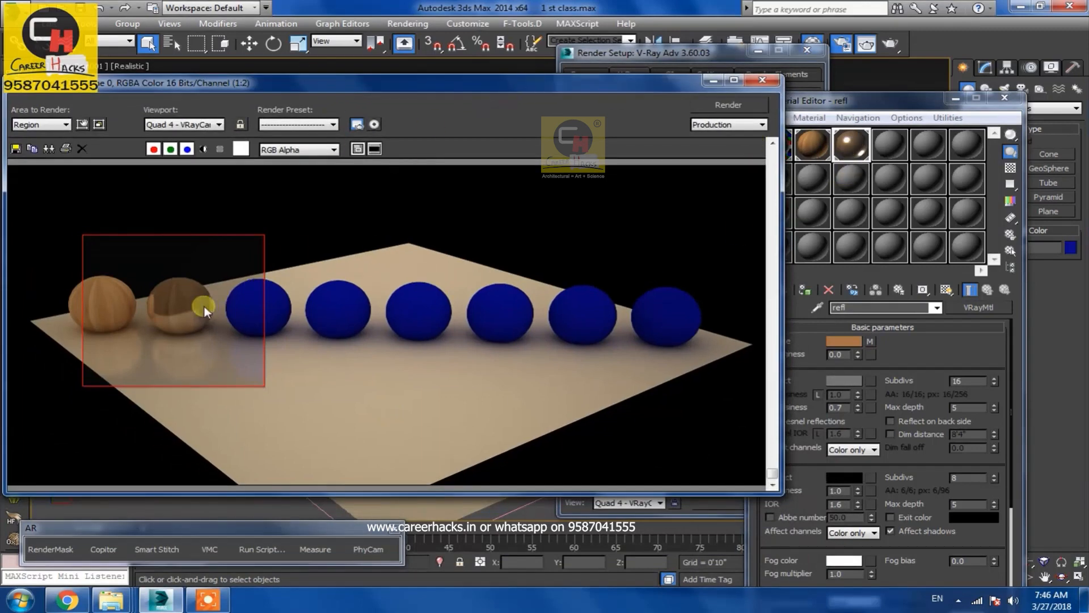
Redraw the render region around the third sphere and close Render Setup
left_click(41, 125)
left_click(34, 156)
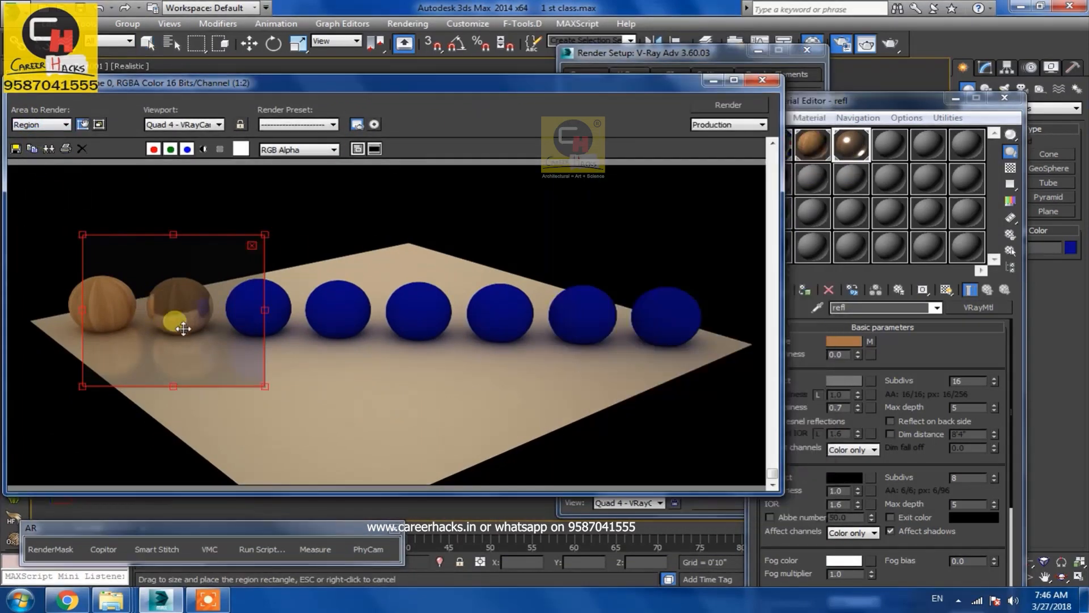
left_click_drag(182, 328, 287, 327)
left_click_drag(148, 388, 198, 365)
left_click_drag(333, 231, 307, 245)
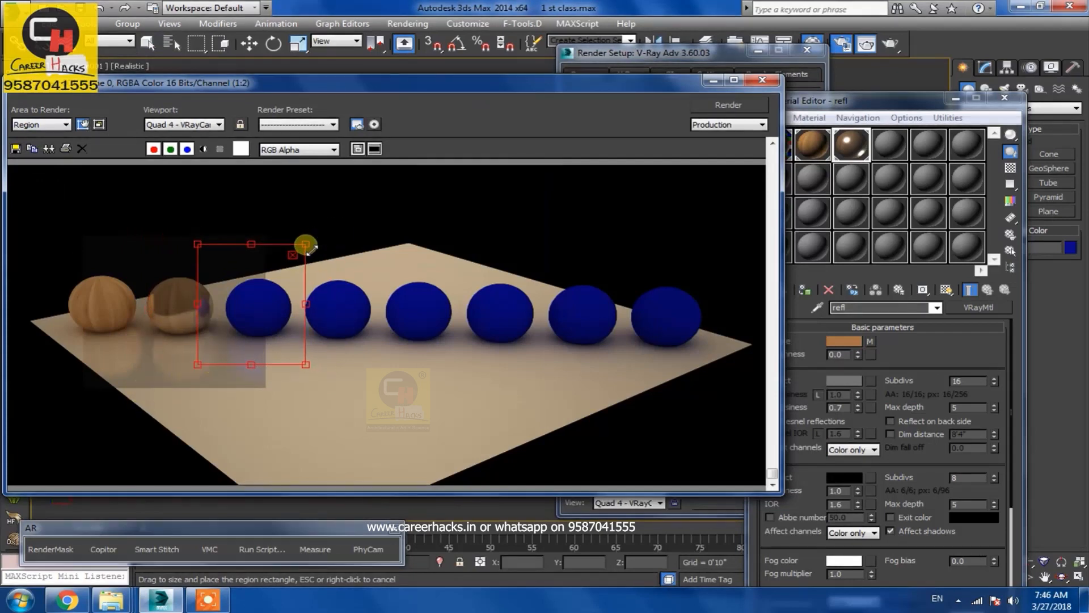
left_click(717, 79)
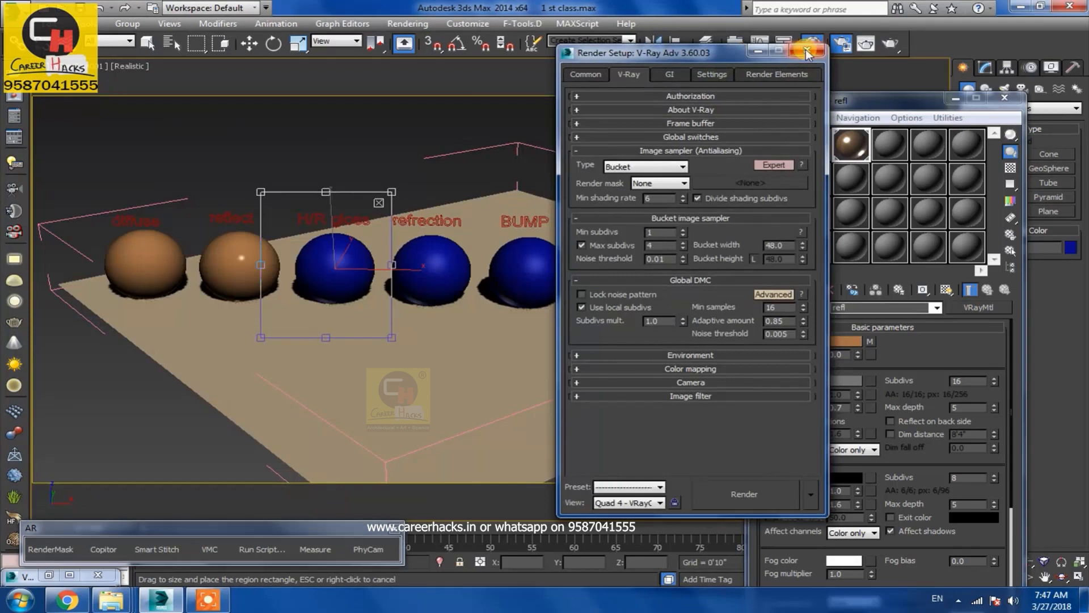
left_click(807, 52)
Select the fourth material slot and rename its material h grefl
left_click(890, 148)
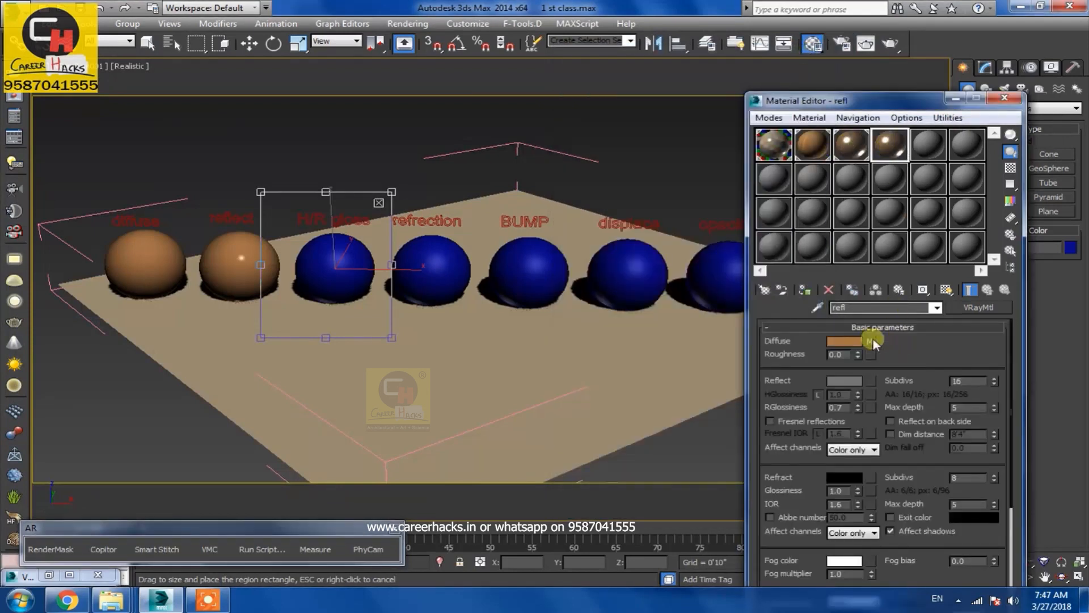
left_click_drag(854, 312, 839, 314)
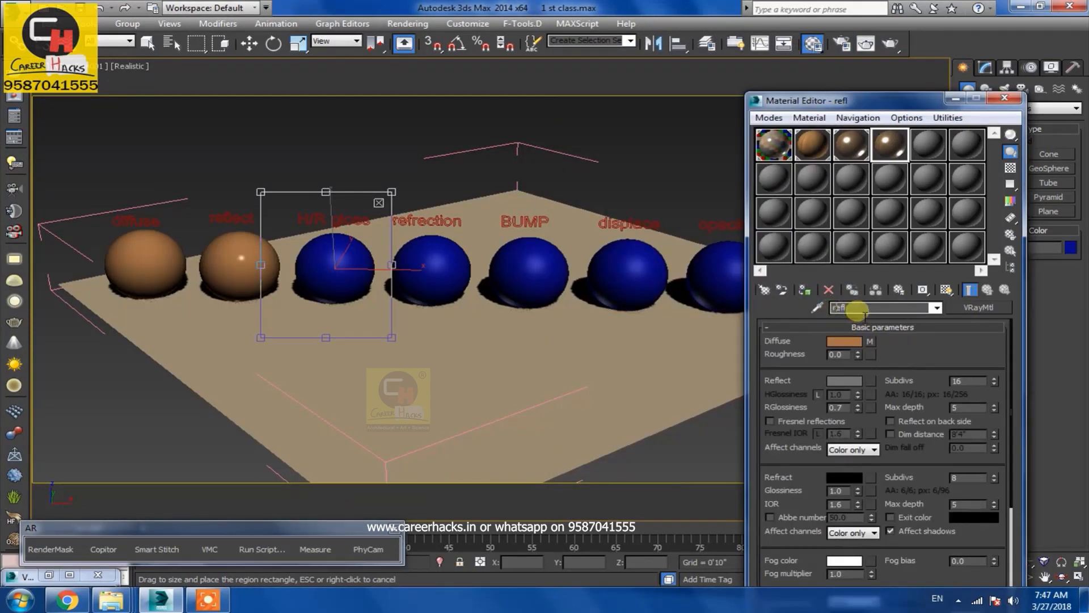
type("h g")
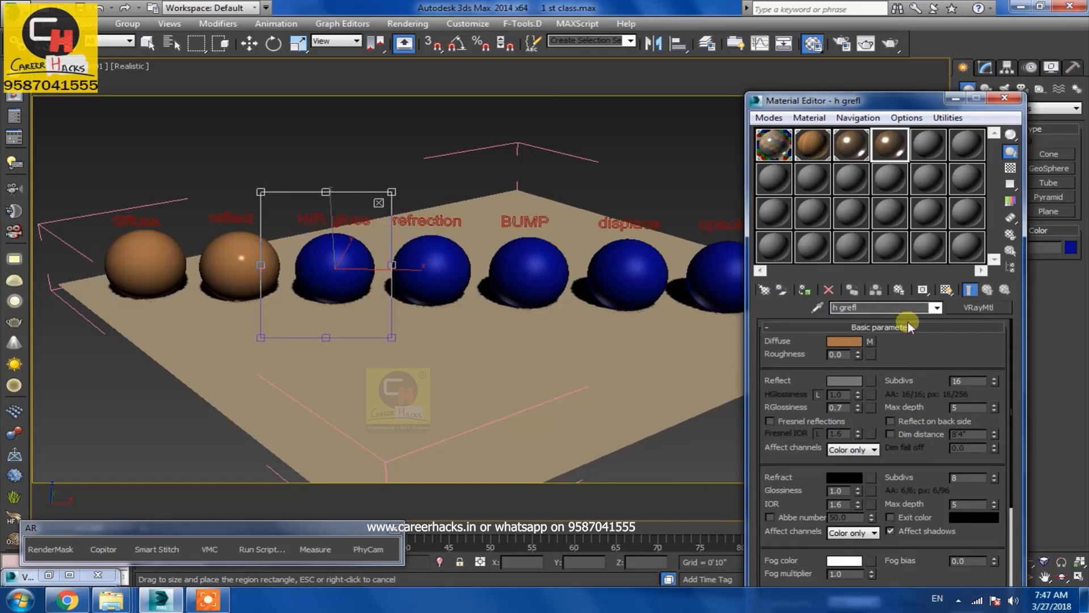
Assign the h grefl material to the selected sphere and render the region
right_click(344, 277)
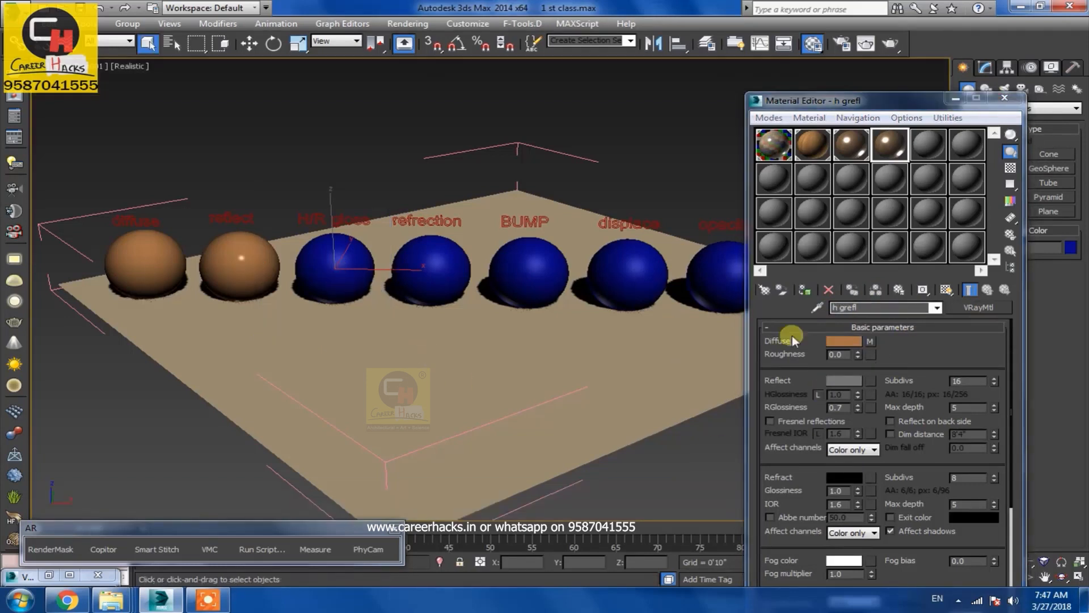
left_click(807, 293)
key("shift+q")
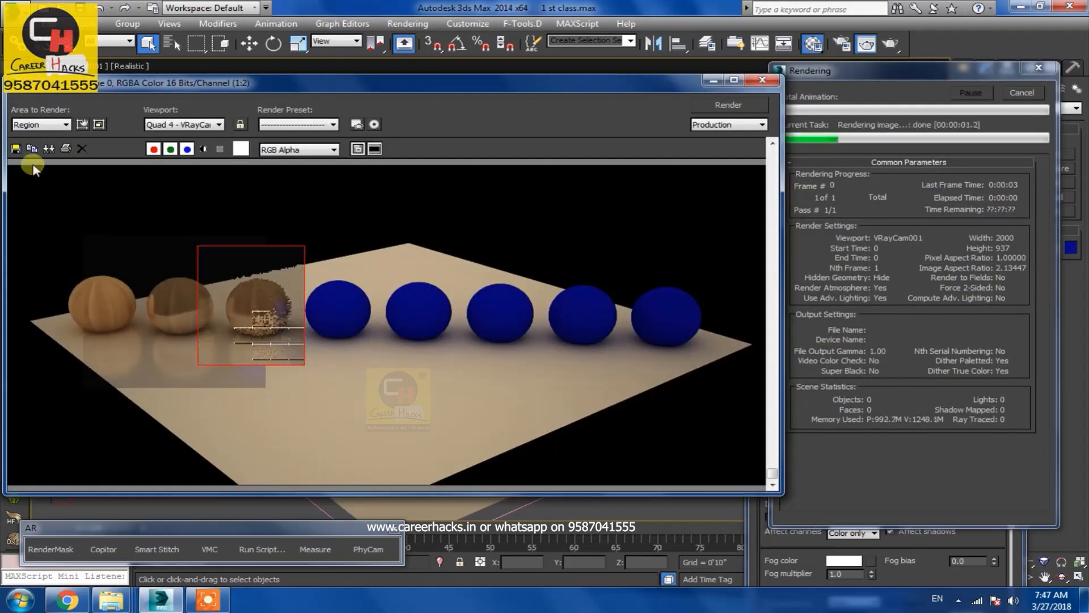
Move the render region to cover the second and third spheres
left_click(52, 126)
left_click(46, 154)
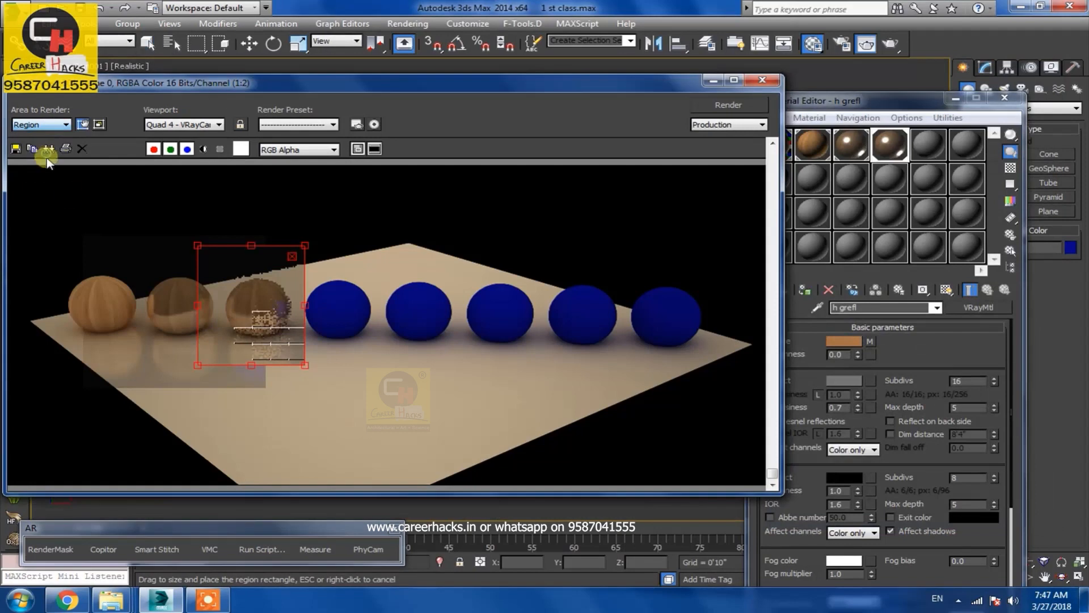
left_click_drag(201, 305, 128, 309)
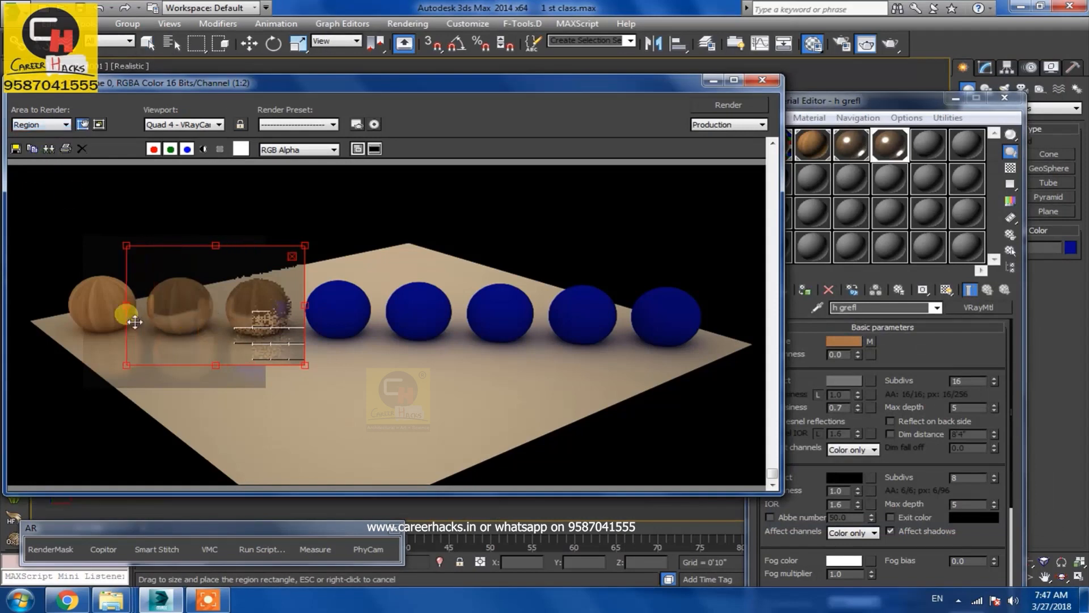
left_click(713, 81)
Open an enlarged preview of the h grefl material and unlock its highlight glossiness
double_click(890, 144)
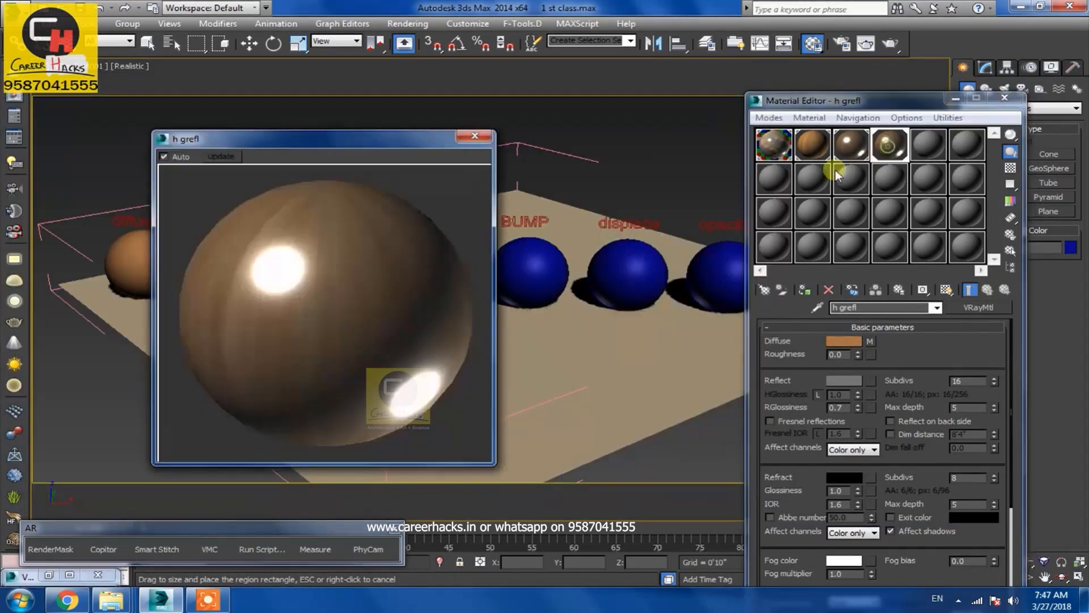
left_click_drag(352, 138, 597, 83)
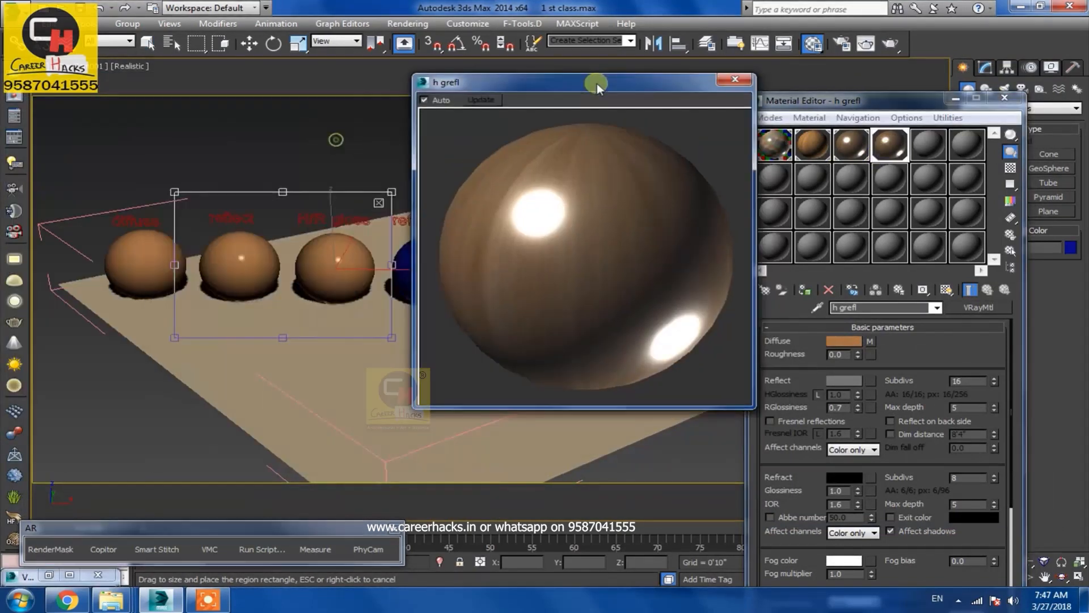
left_click(818, 394)
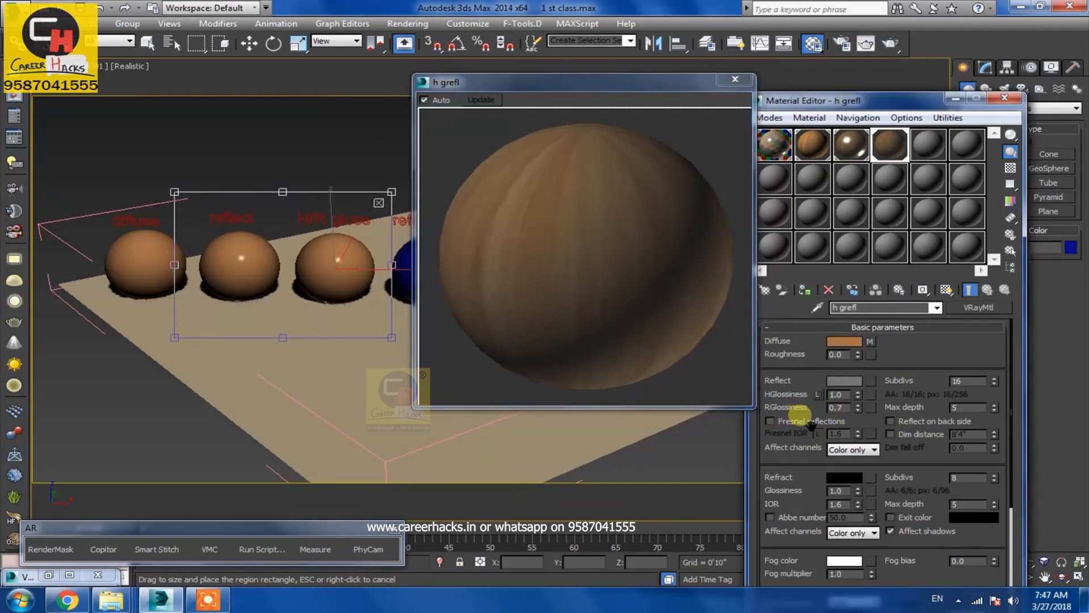
Render the region again and close the material preview
key("shift+q")
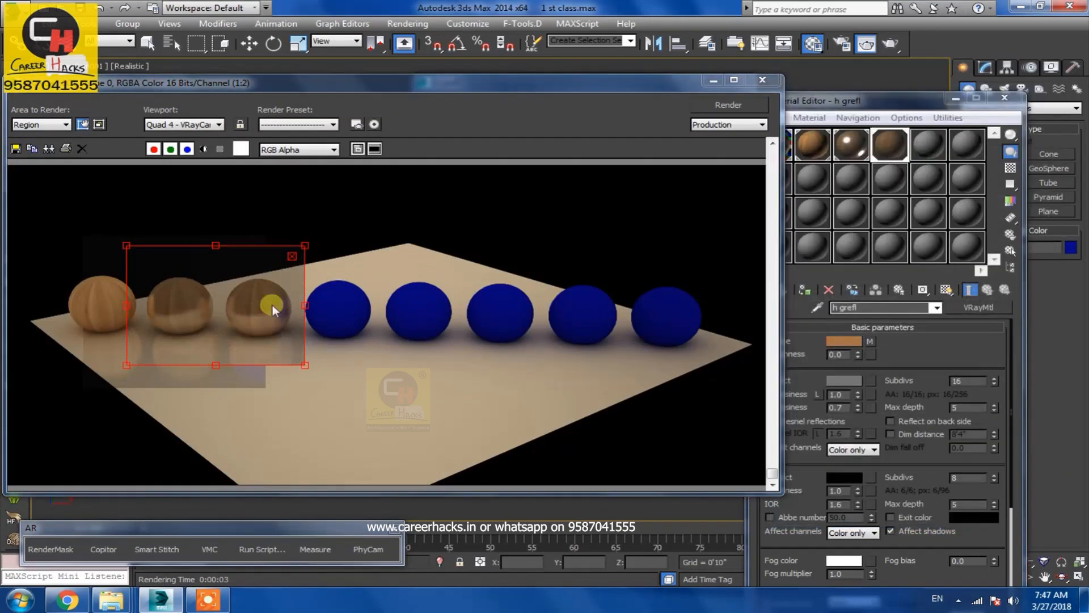
left_click(713, 80)
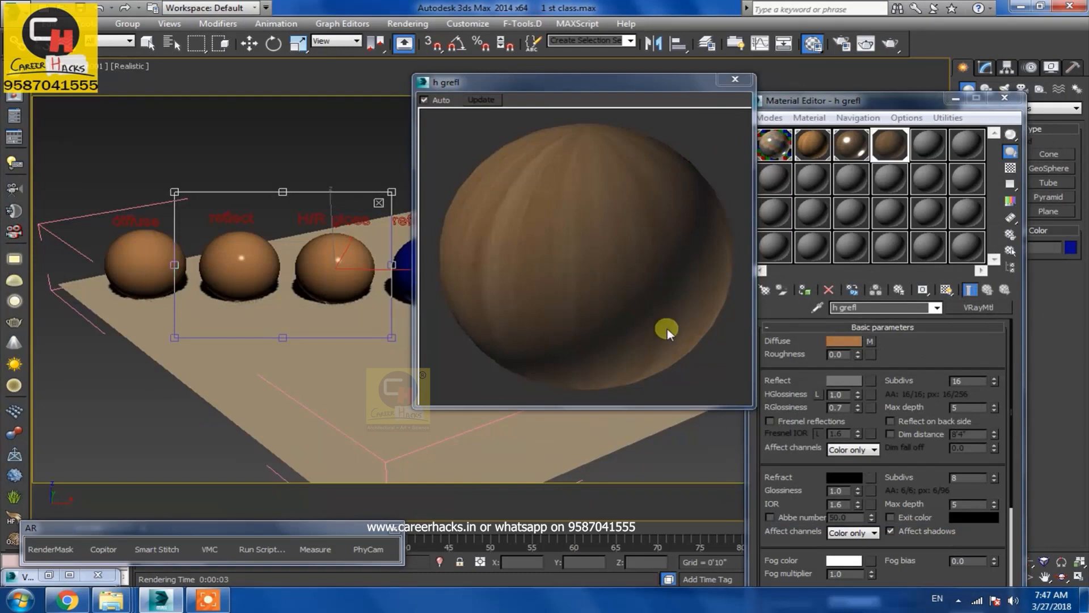
left_click(735, 79)
Close the Material Editor and open Render Setup
left_click(1005, 98)
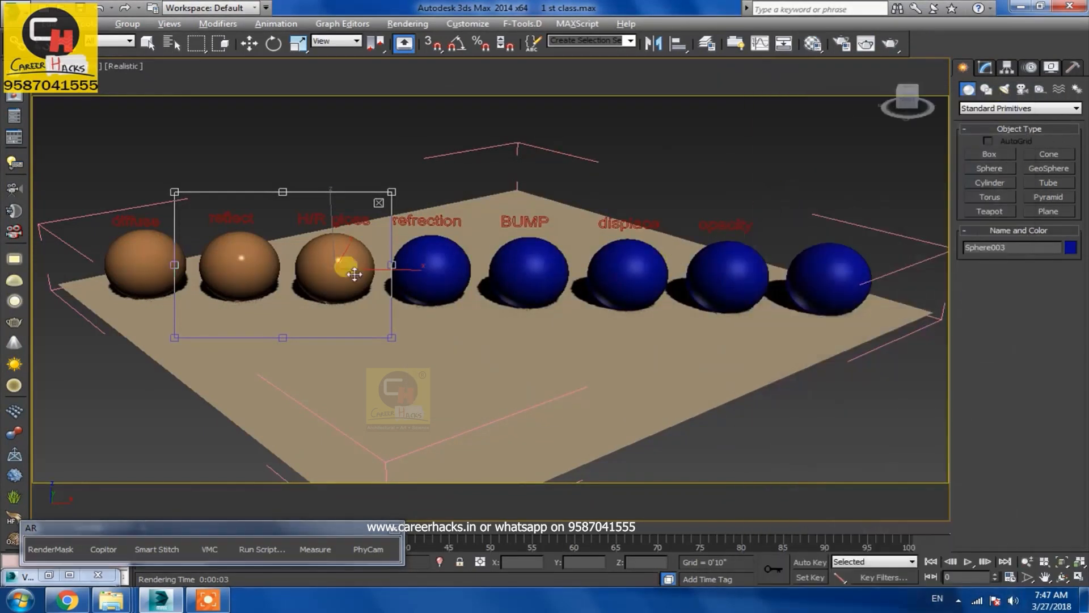
scroll(420, 284, "down", 10)
middle_click_drag(706, 301, 686, 290)
left_click(839, 42)
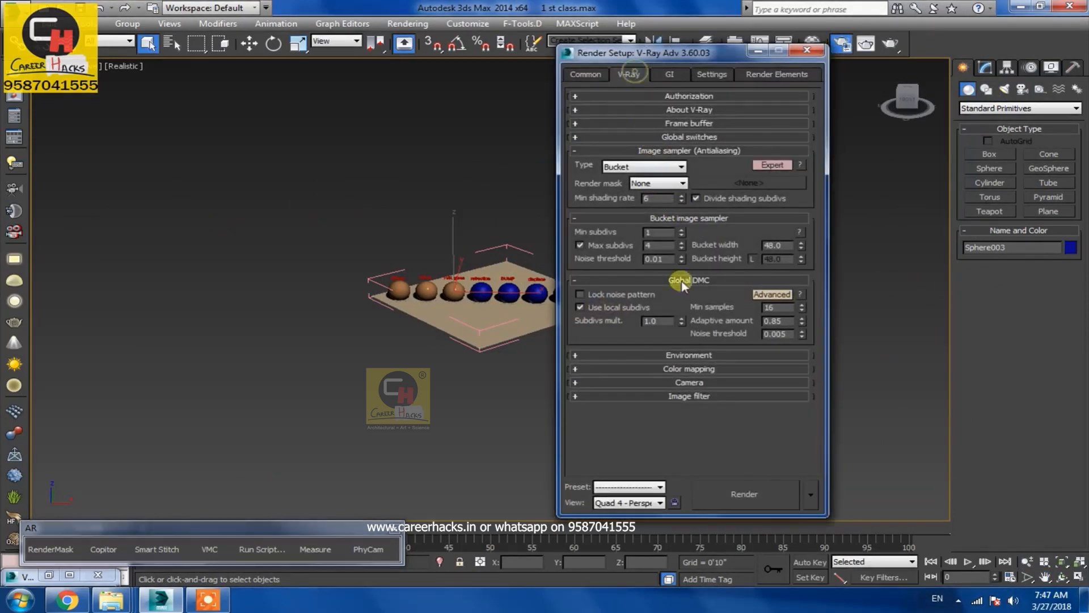
Review the Environment settings in Render Setup and close the dialog
left_click(712, 355)
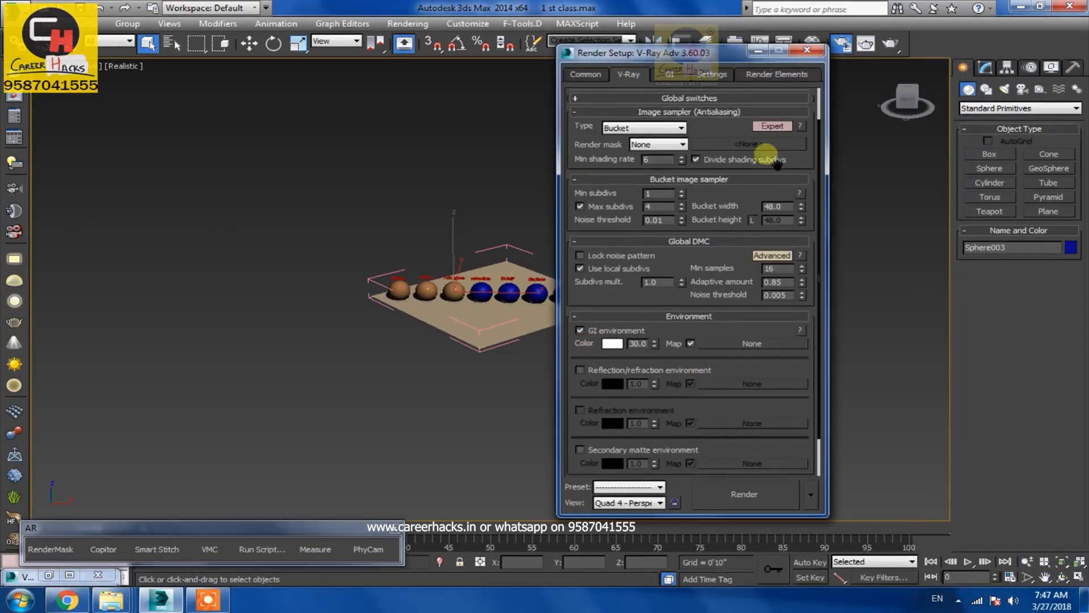
left_click(760, 52)
Create a VRayLight plane light in the scene below the spheres
left_click(1004, 89)
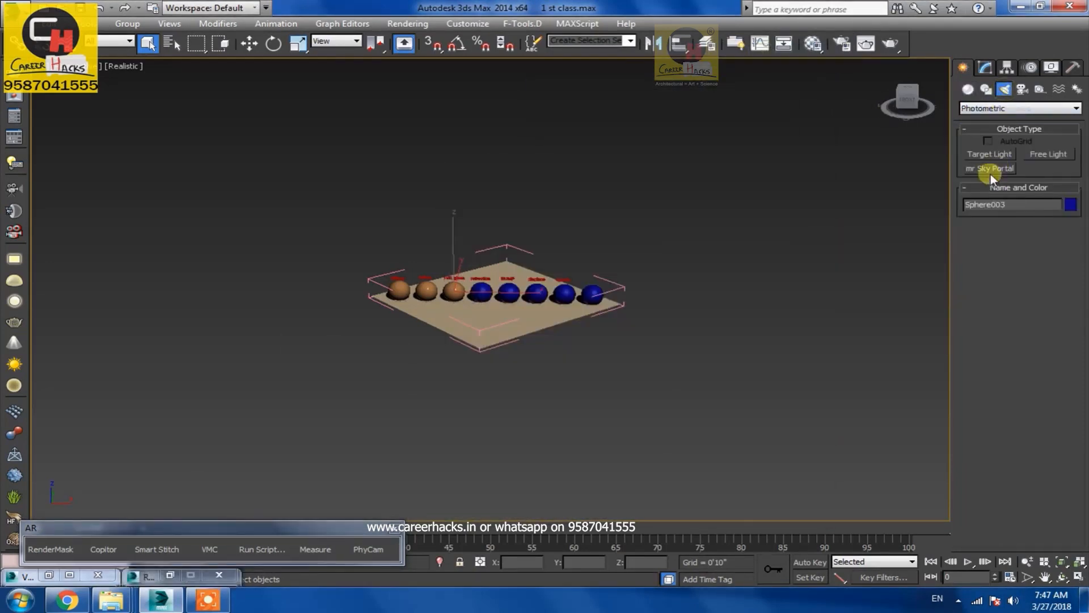
left_click(982, 109)
left_click(981, 126)
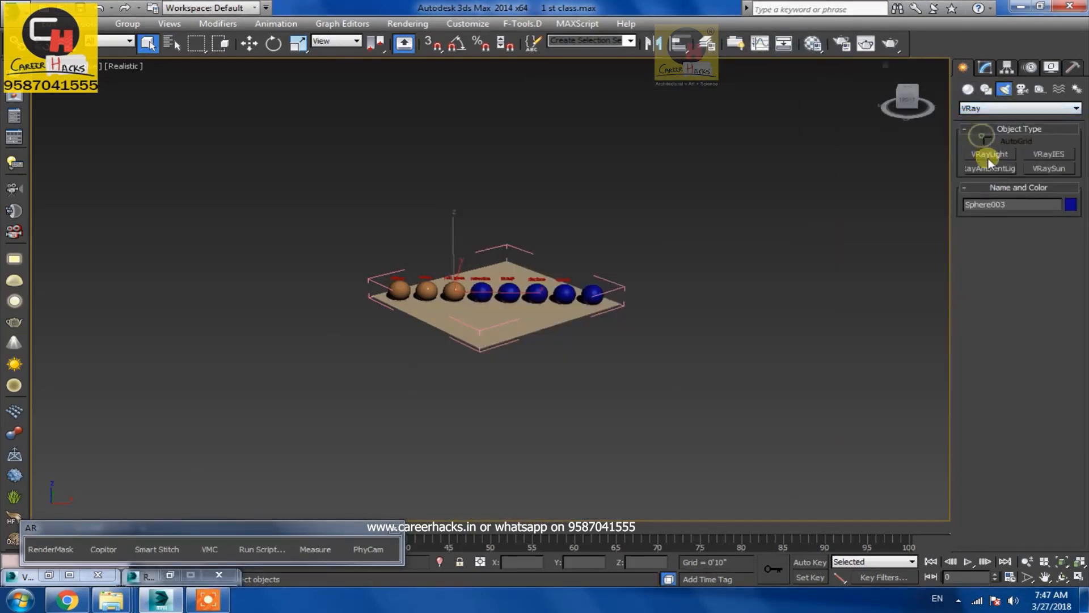
left_click(990, 154)
mouse_move(525, 385)
left_mouse_down()
mouse_move(719, 444)
mouse_move(688, 438)
mouse_move(691, 418)
left_mouse_up()
Rotate the VRay light to face the spheres and move it into place
key("e")
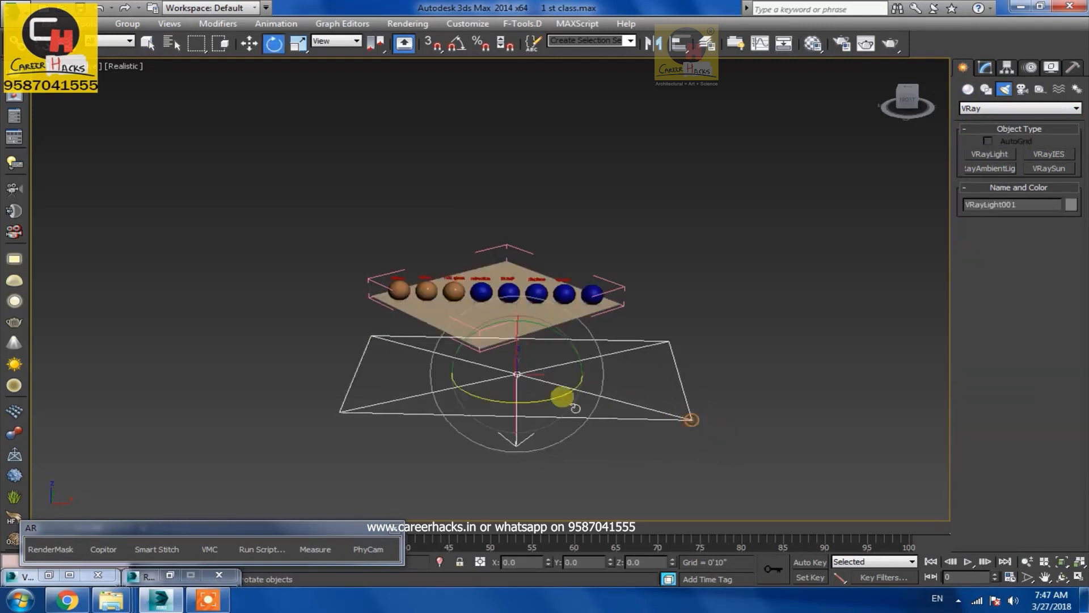
left_click_drag(529, 367, 518, 234)
key("w")
middle_click_drag(451, 336, 553, 336, "alt")
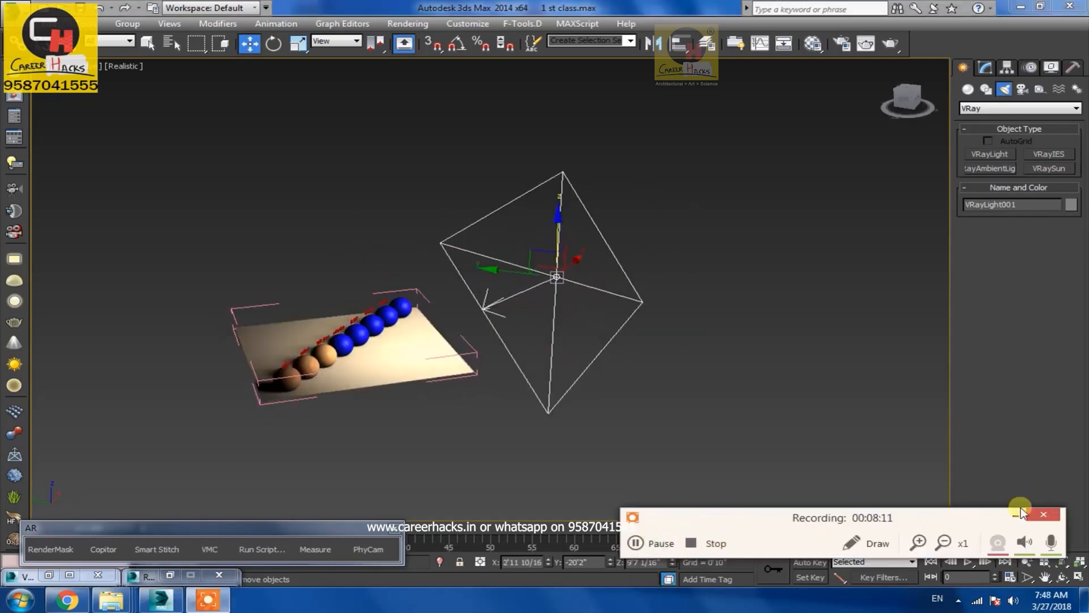
Reposition the VRay light above and to the side of the spheres
left_click(1016, 519)
middle_click_drag(658, 443, 567, 342, "alt")
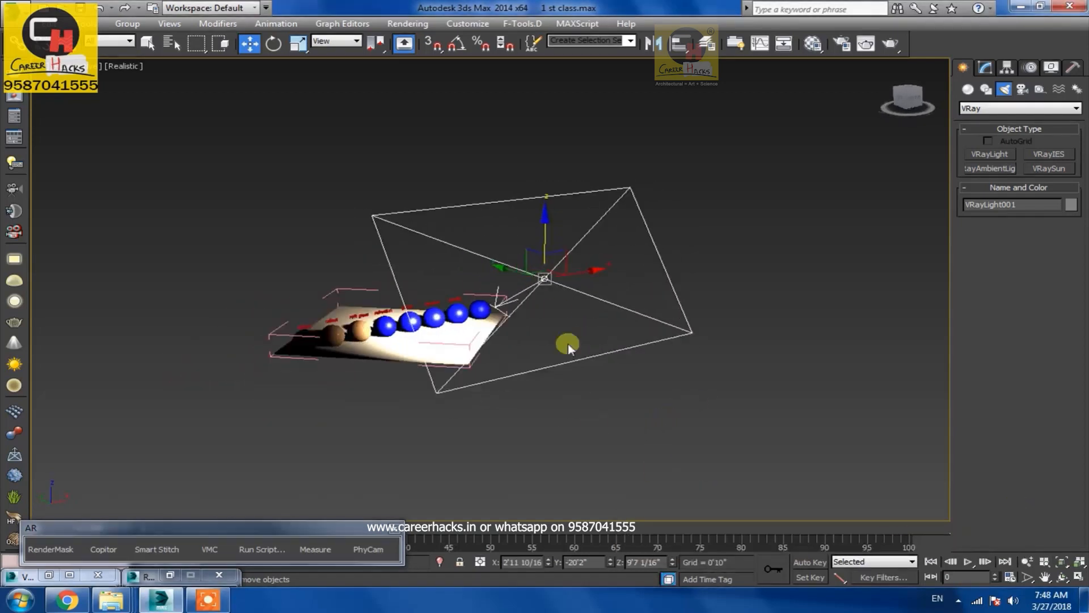
middle_click_drag(554, 251, 468, 248, "alt")
left_click_drag(491, 234, 532, 252)
mouse_move(607, 402)
middle_mouse_down("alt")
mouse_move(690, 380)
mouse_move(479, 436)
mouse_move(589, 398)
mouse_move(599, 383)
middle_mouse_up("alt")
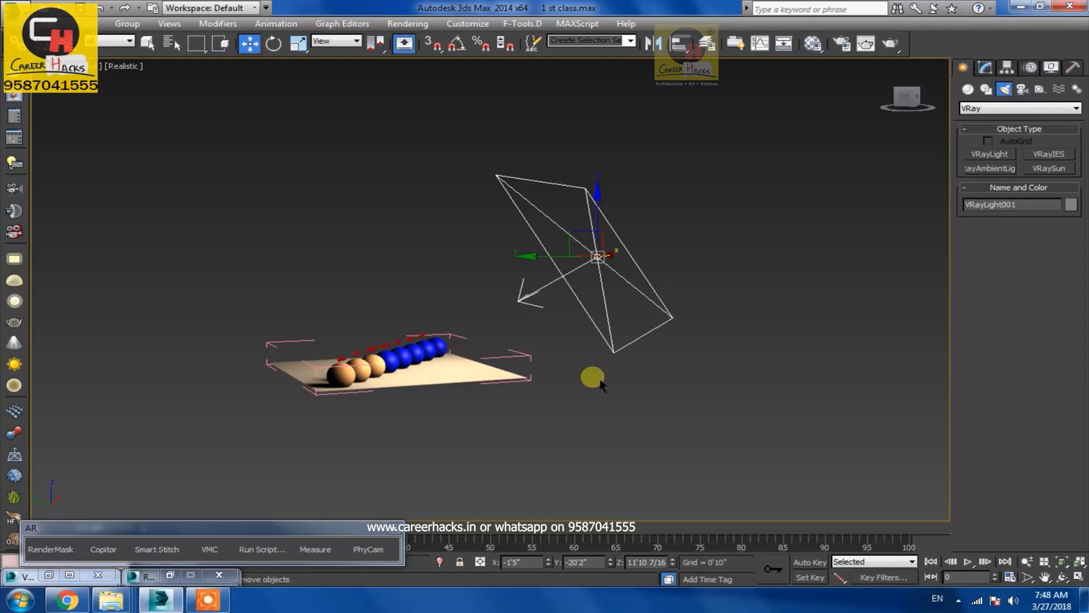
left_click(647, 414)
left_click_drag(584, 411, 632, 342)
left_click(645, 427)
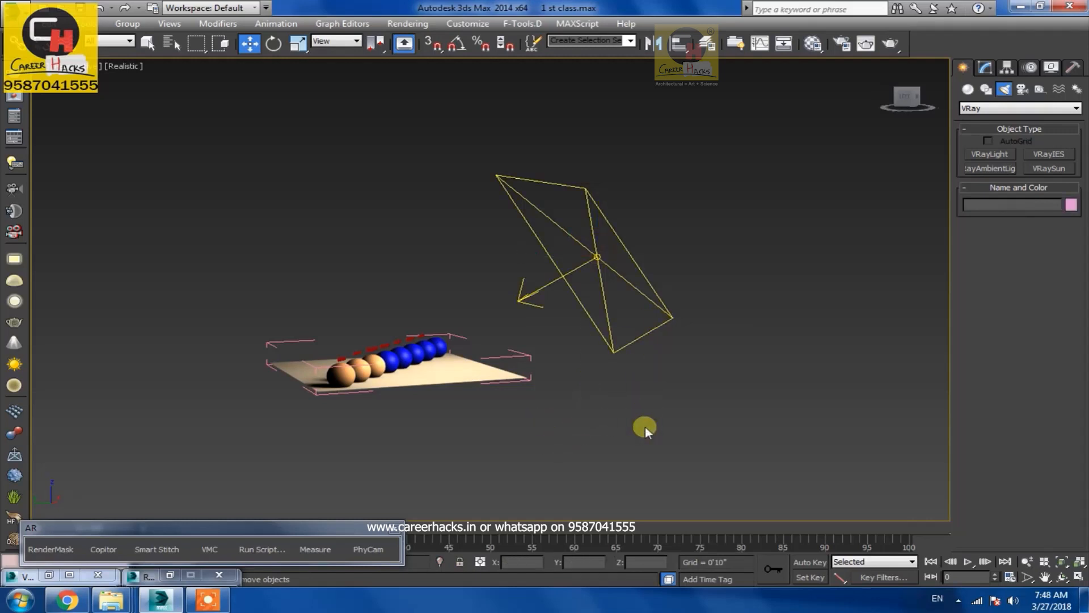
left_click_drag(552, 406, 698, 225)
left_click(681, 414)
middle_click_drag(707, 408, 698, 409, "alt")
left_click_drag(622, 295, 619, 309)
middle_click_drag(613, 345, 623, 344, "alt")
Set the viewport to the selected light's view and adjust the light's aim over the spheres
right_click(583, 264)
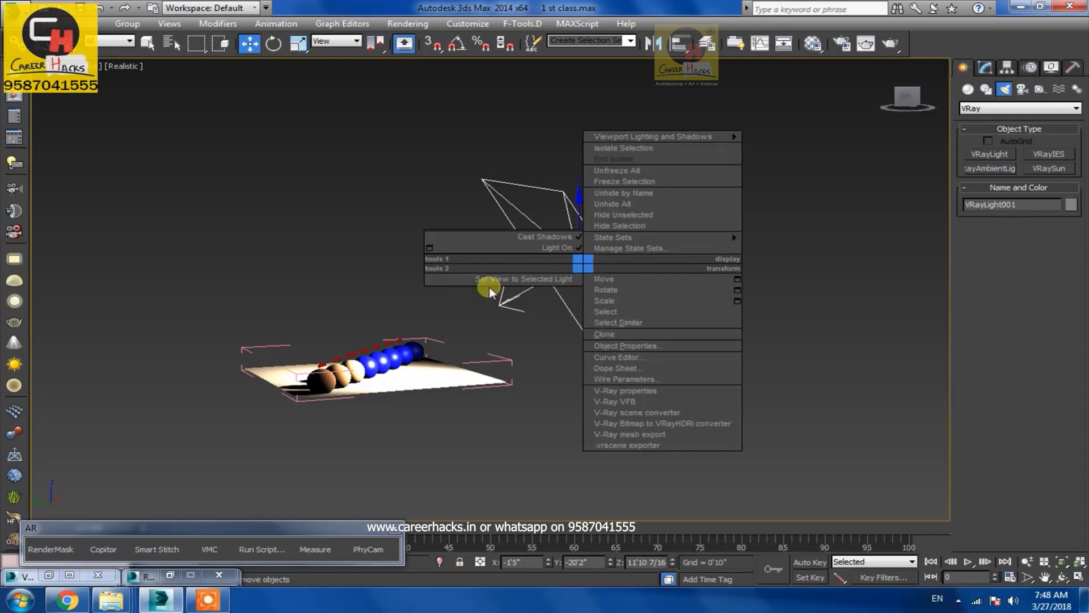
left_click(507, 278)
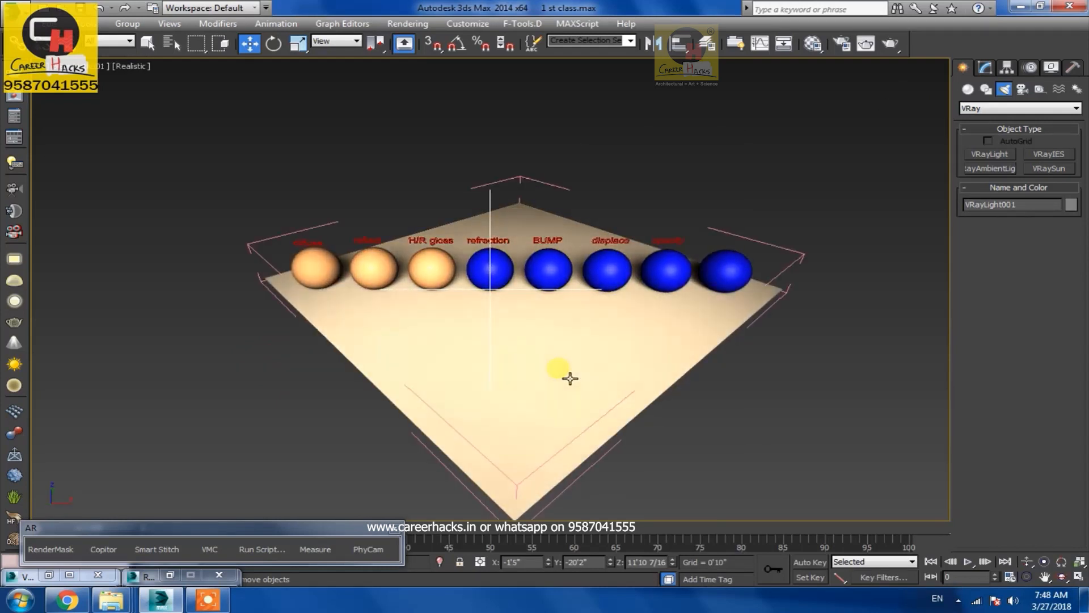
mouse_move(569, 378)
middle_mouse_down("alt")
mouse_move(521, 361)
mouse_move(523, 350)
middle_mouse_up("alt")
middle_click_drag(531, 261, 469, 372)
middle_click_drag(493, 282, 488, 320)
key("w")
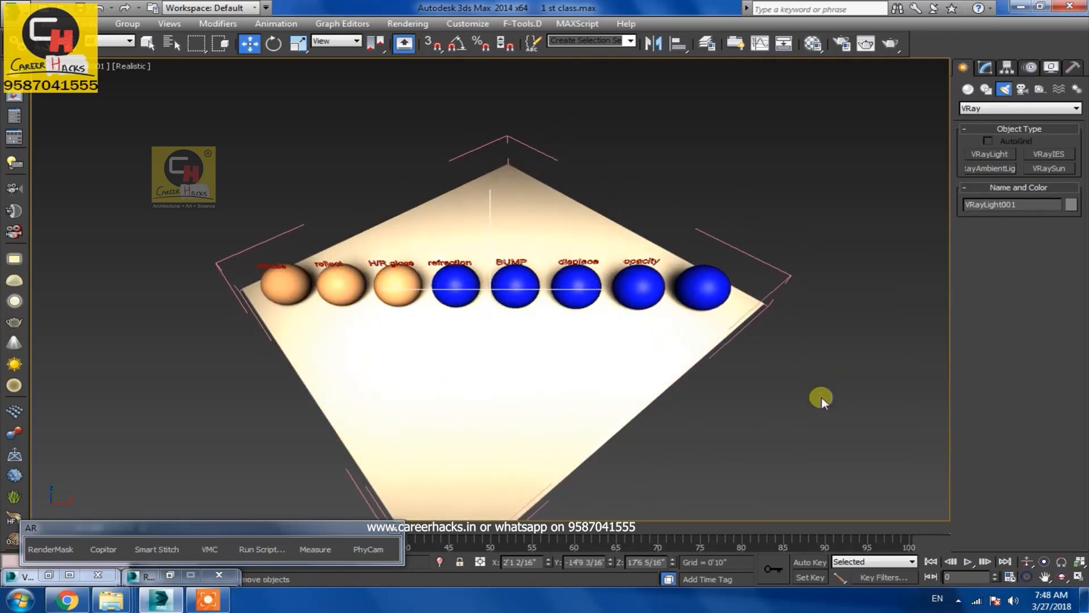
Switch to the VRay camera view and render the region with the new light
scroll(515, 385, "down", 4)
middle_click_drag(478, 425, 395, 326, "alt")
key("w")
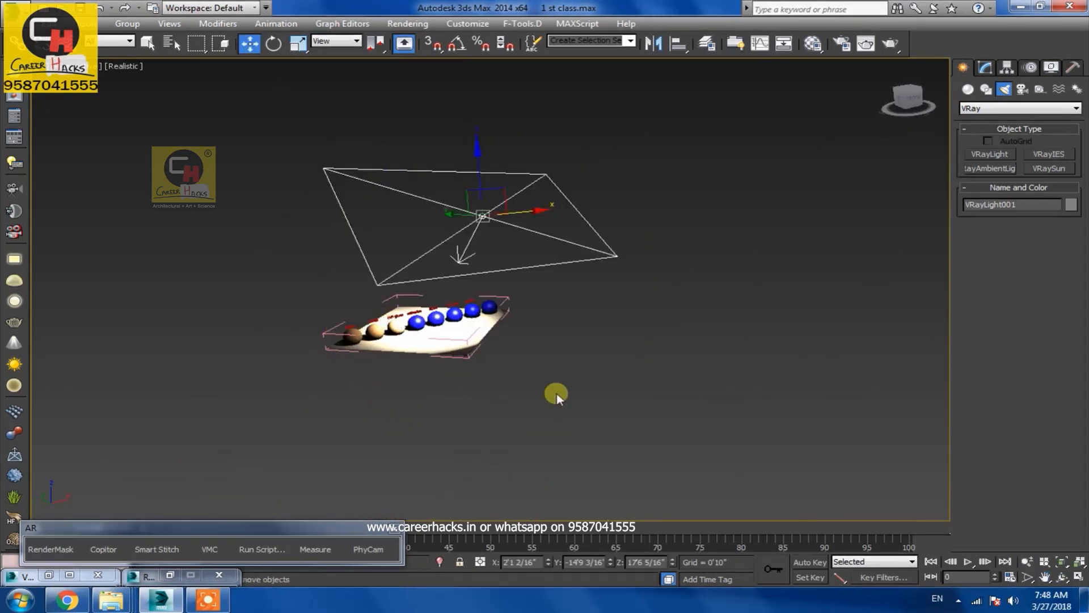
key("shift+4")
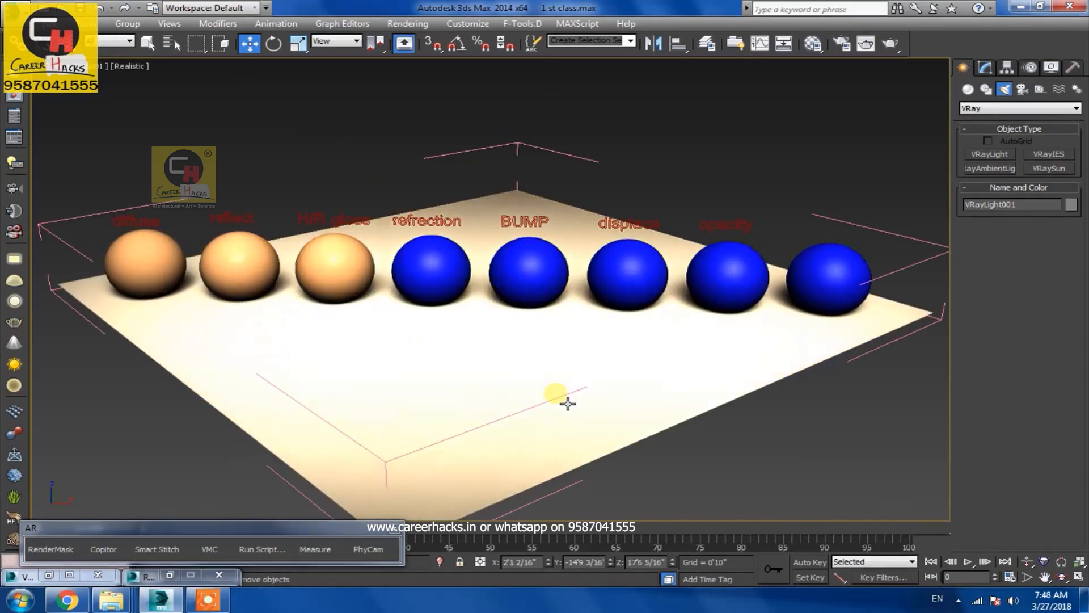
key("shift+q")
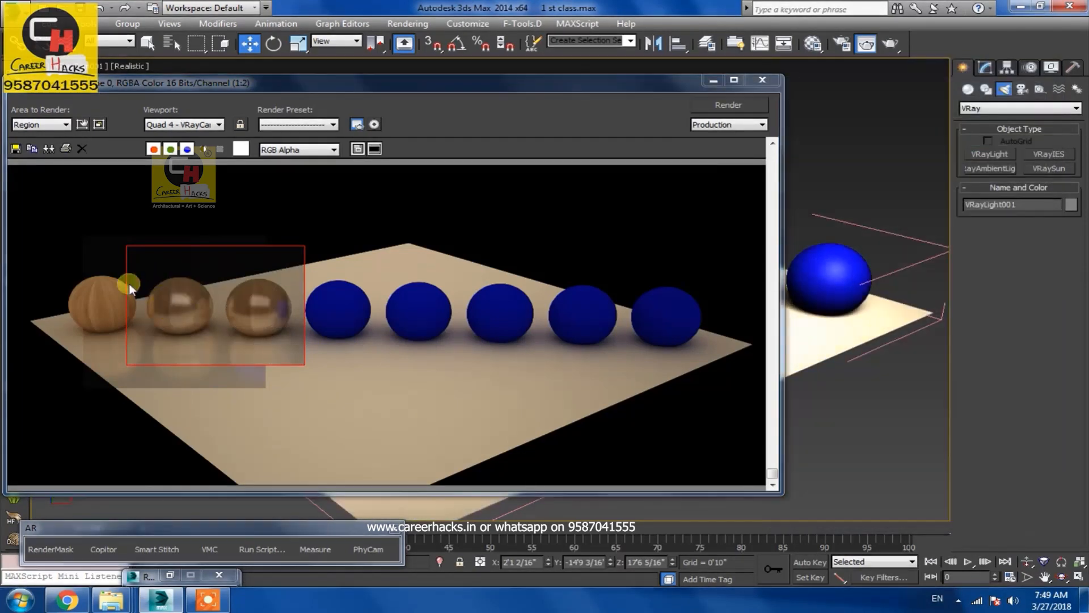
Open the Material Editor, set the h grefl highlight glossiness to 0.2 and render the region again
left_click(812, 44)
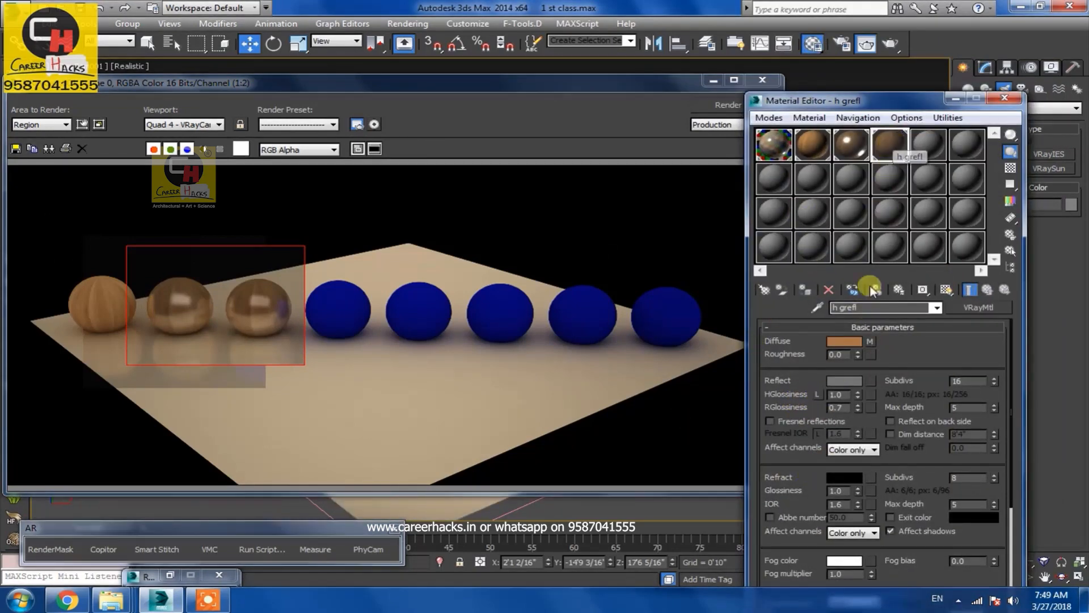
left_click_drag(847, 393, 786, 398)
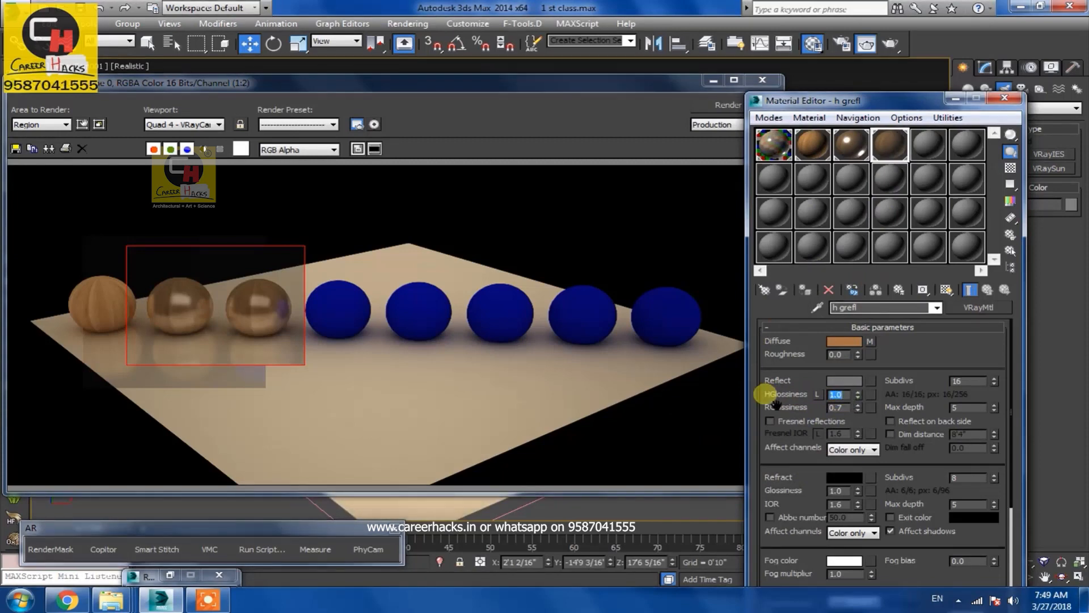
type("0.2")
key("Return")
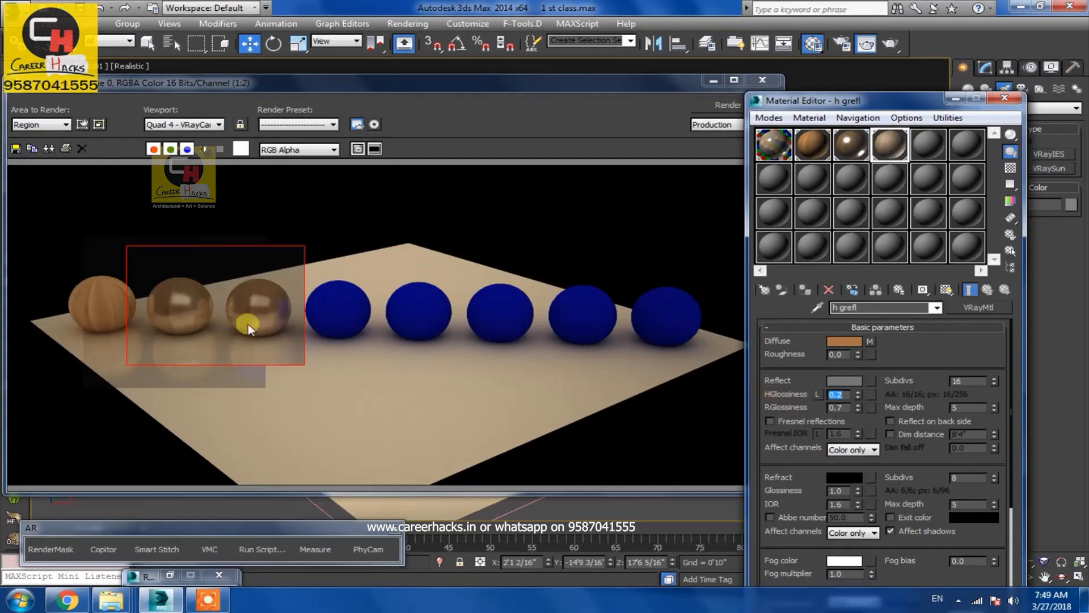
left_click(727, 106)
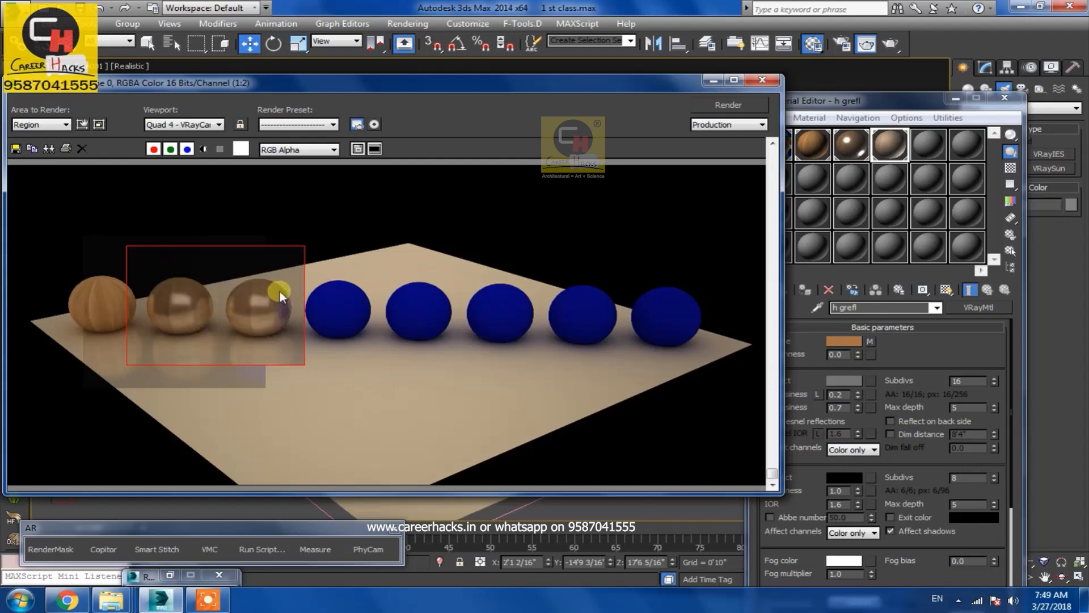
Open an enlarged preview of the h grefl material and set its highlight glossiness to 1
left_click(843, 396)
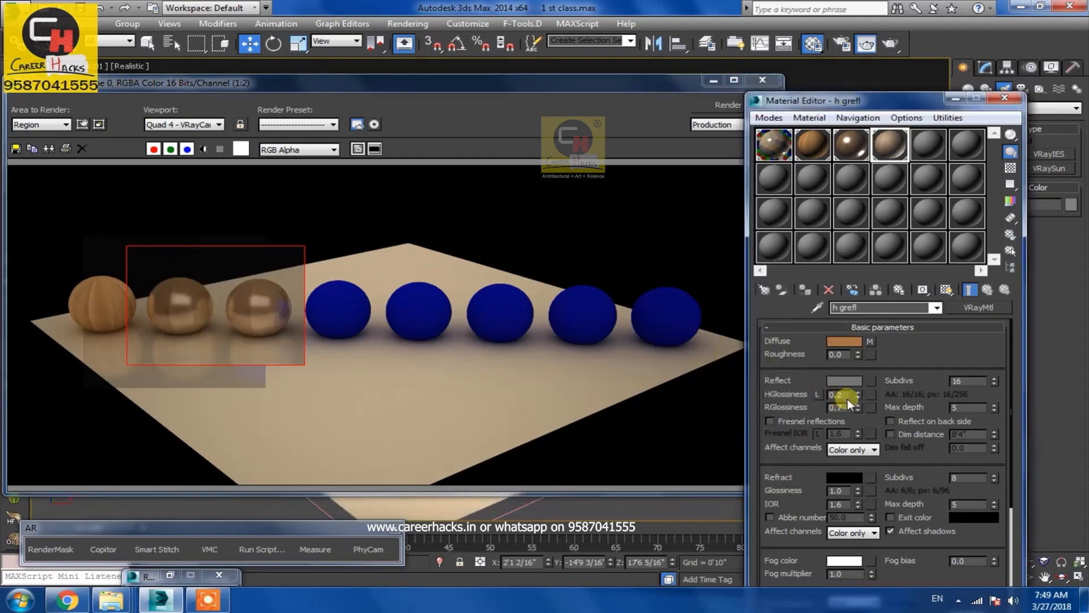
double_click(892, 148)
left_click_drag(582, 85, 483, 93)
double_click(839, 395)
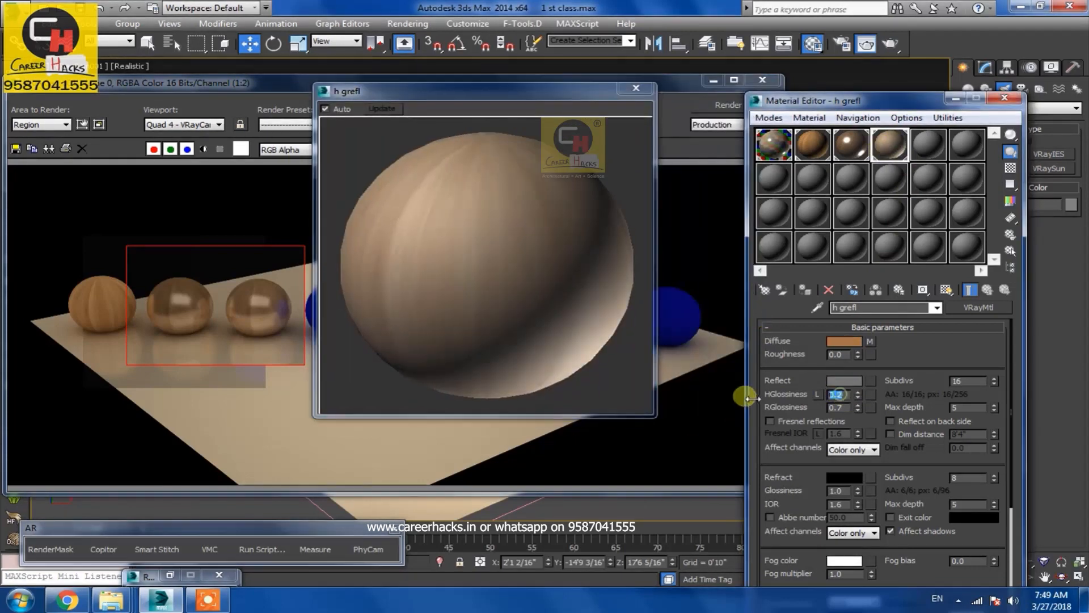
type("1")
key("Return")
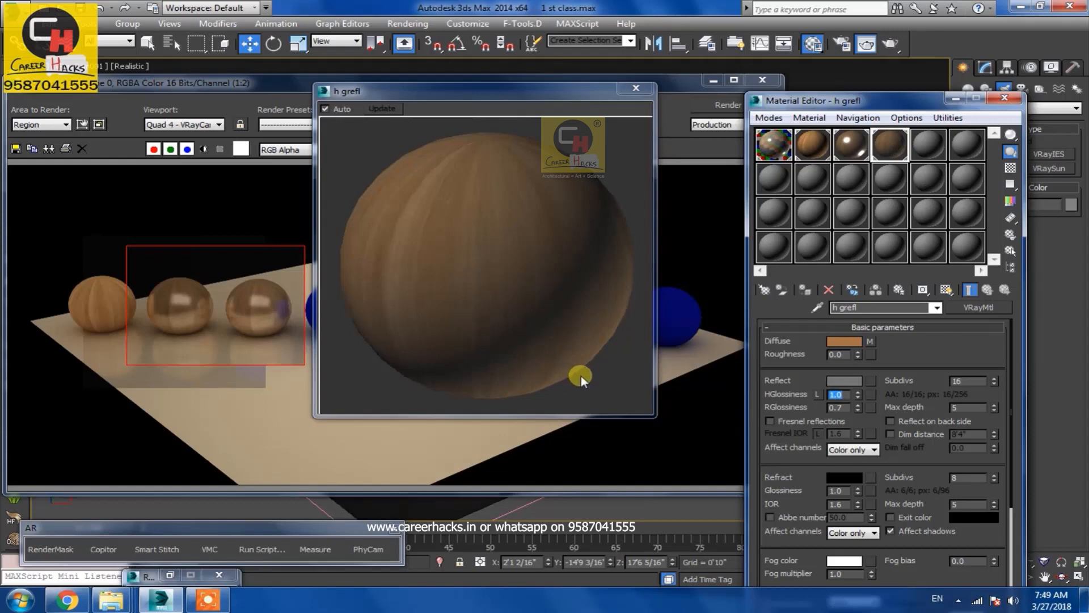
Lower the h grefl highlight glossiness step by step down to 0.3
type(".8")
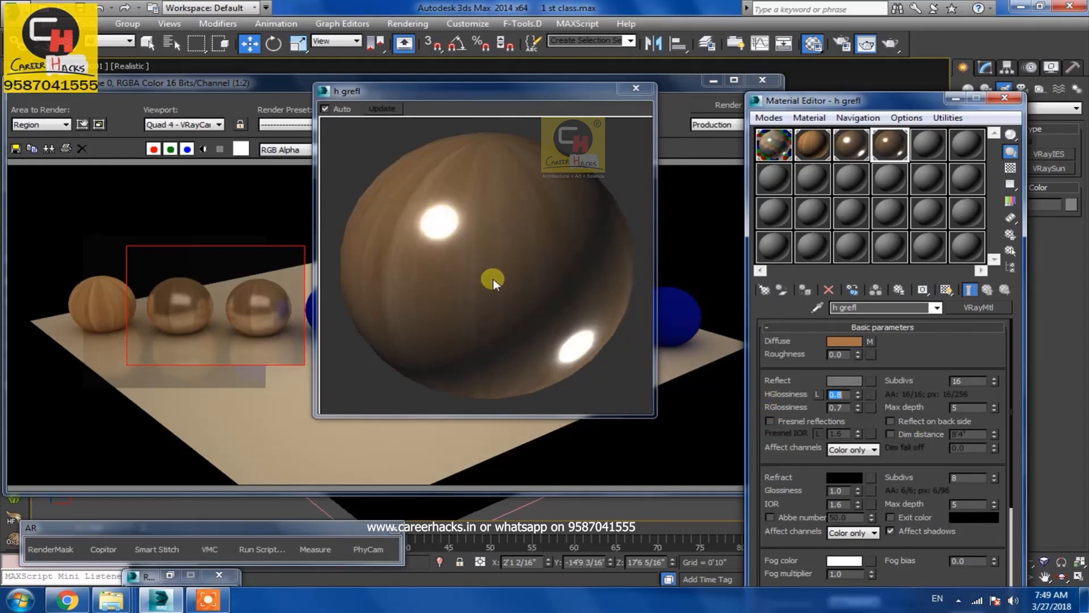
type(".7")
key("Return")
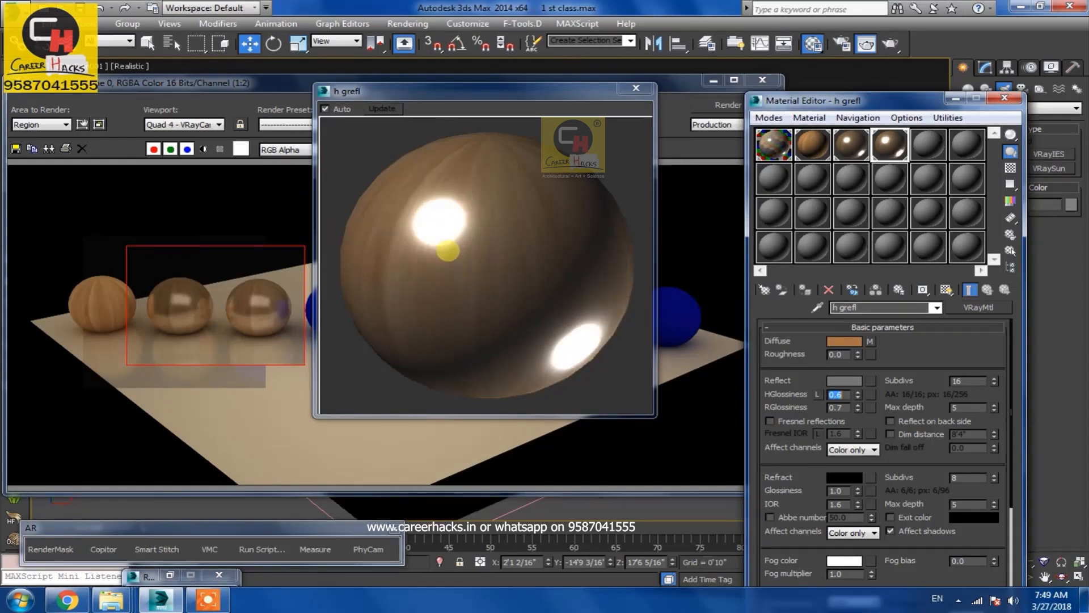
key("Return")
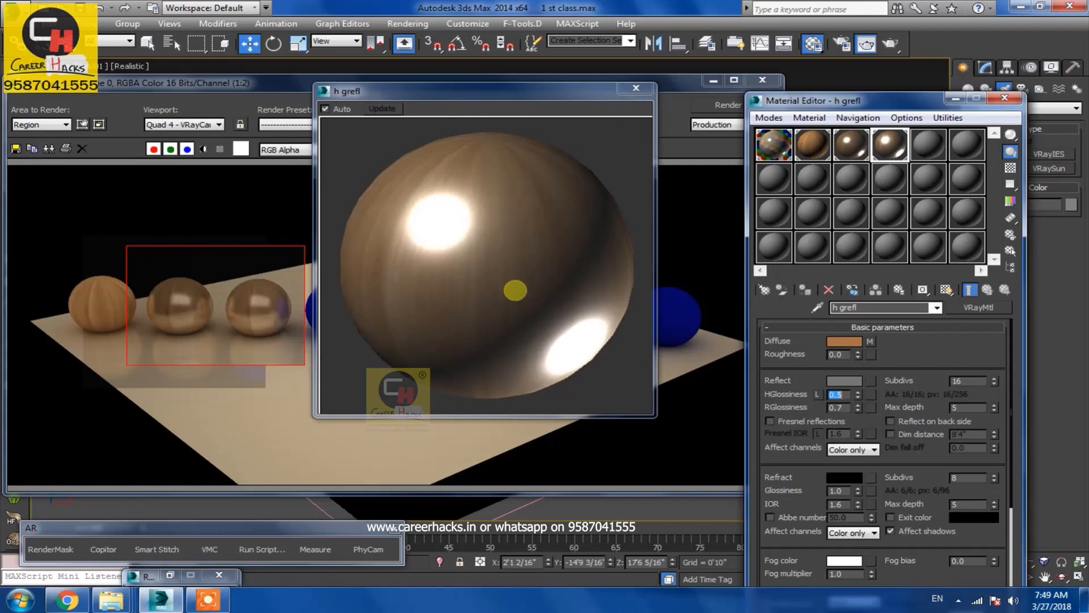
type(".")
type(".3")
key("Return")
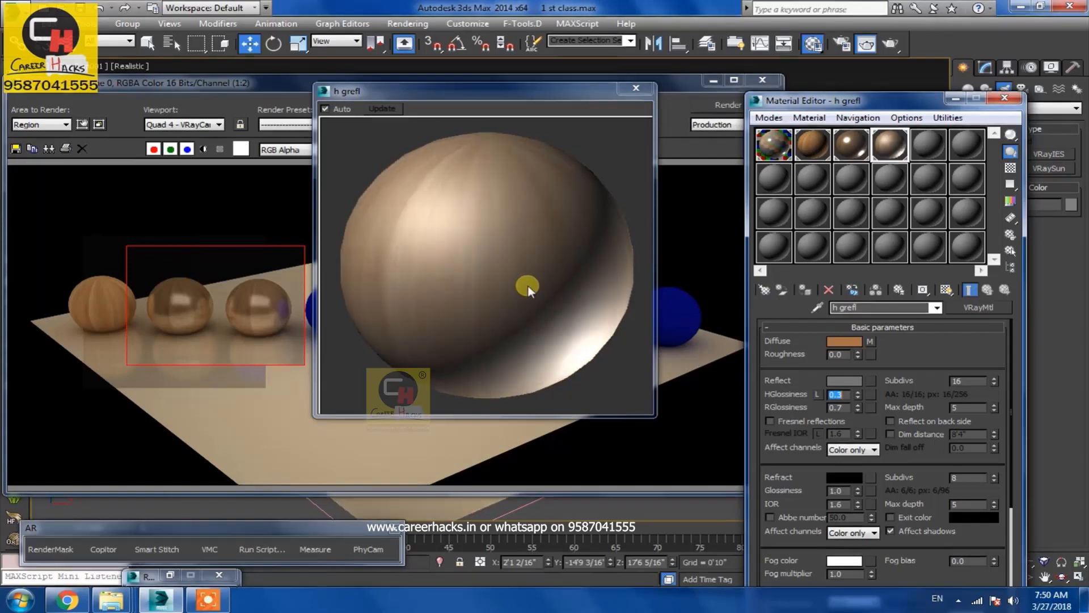
Set the reflection glossiness to 0.8 and the highlight glossiness to 0.7
double_click(838, 407)
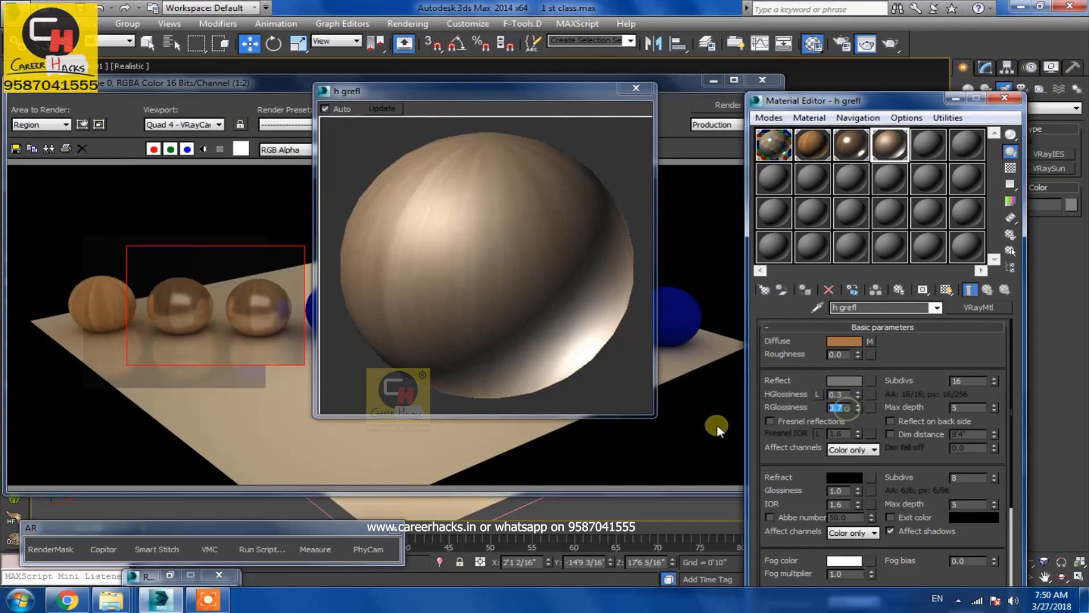
type(".8")
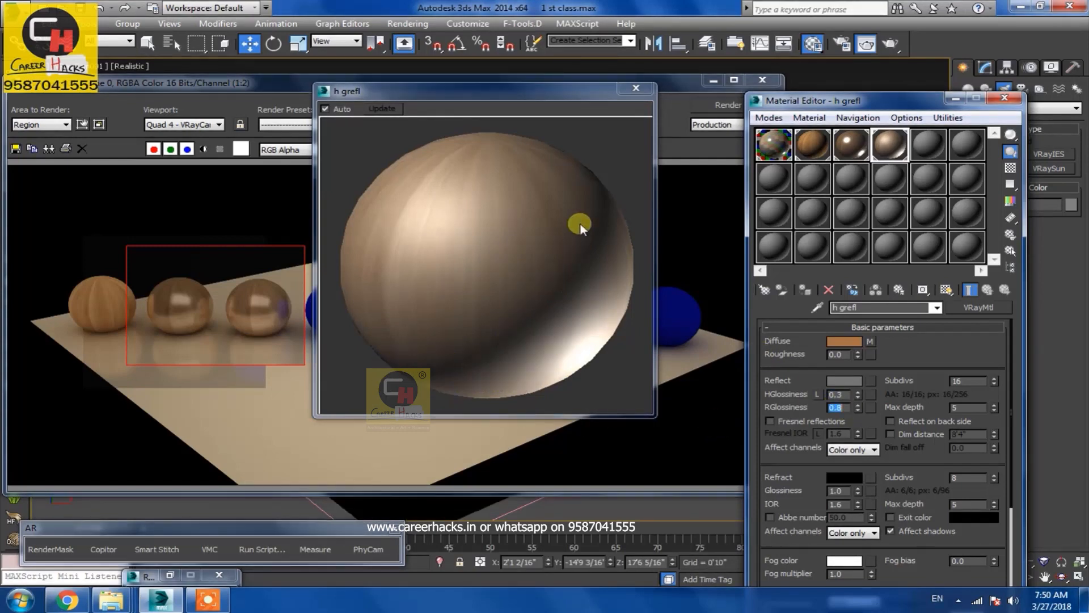
double_click(842, 394)
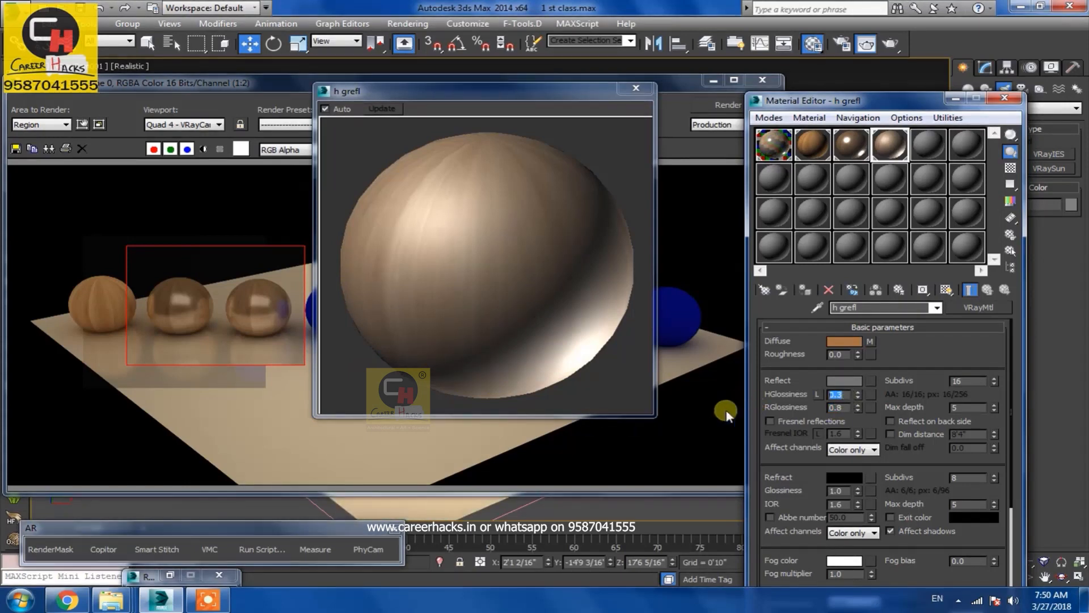
type("0.7")
key("Return")
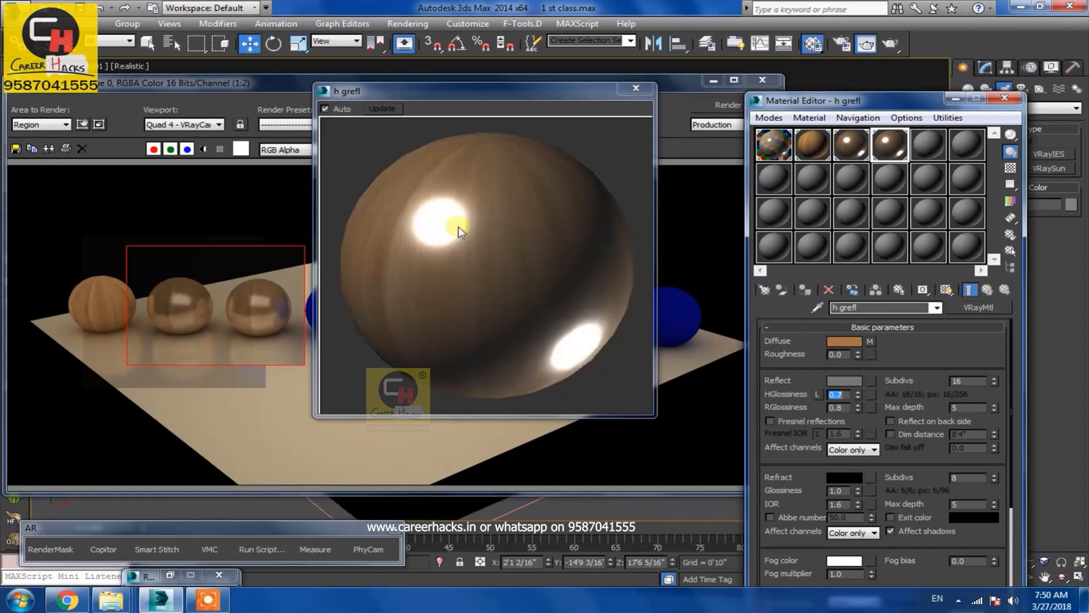
Turn on the checkered background in the material preview and reposition the preview window
double_click(839, 407)
left_click(1010, 168)
left_click_drag(514, 101, 489, 93)
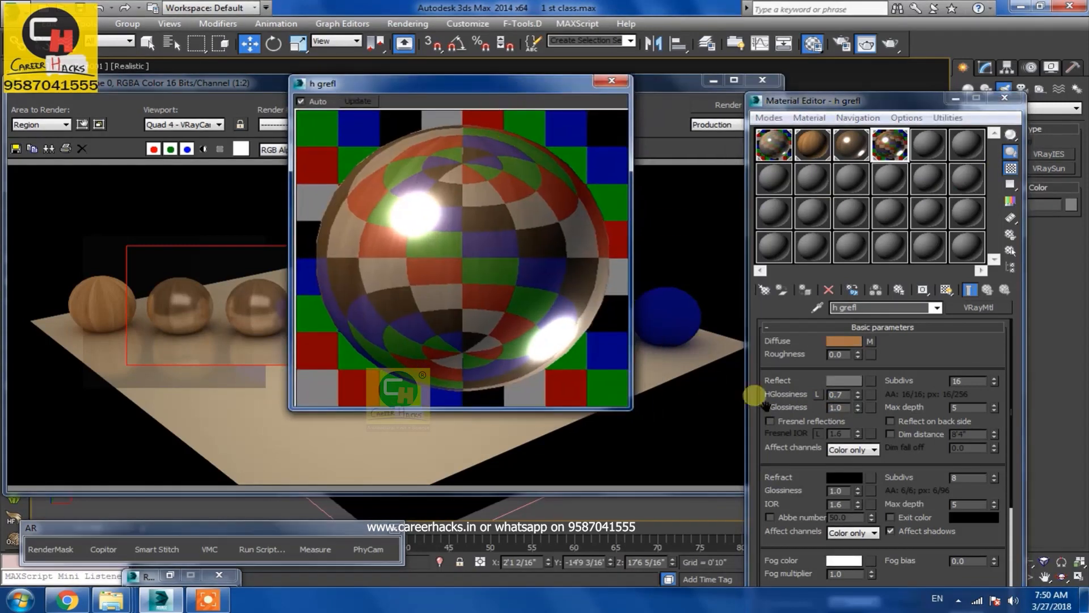
Reduce the reflection glossiness gradually through 0.8, 0.7 and 0.6 down to 0.3
double_click(837, 407)
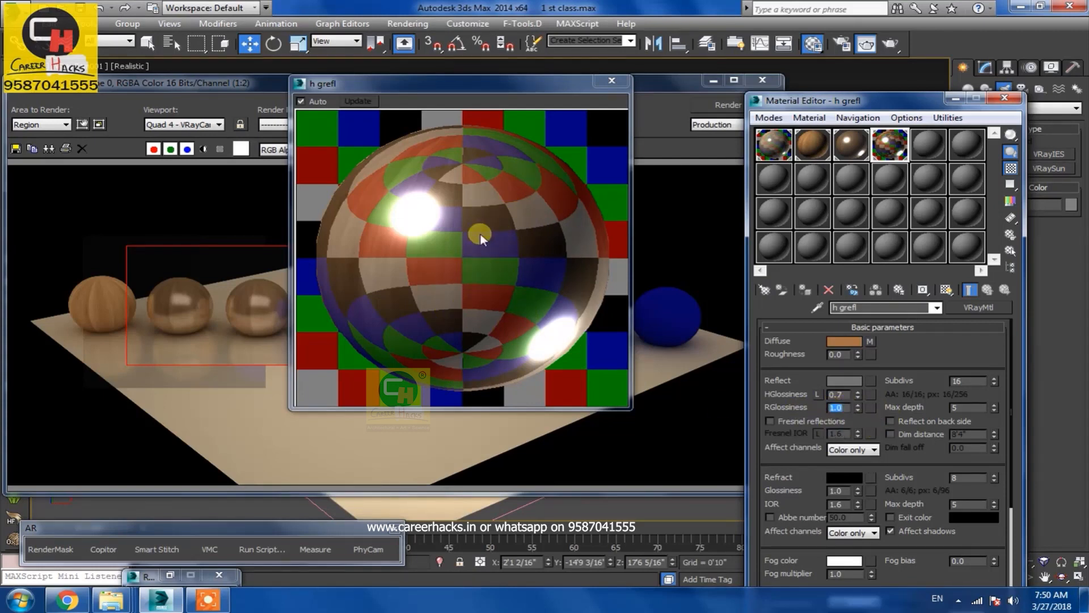
type("0.8")
key("Return")
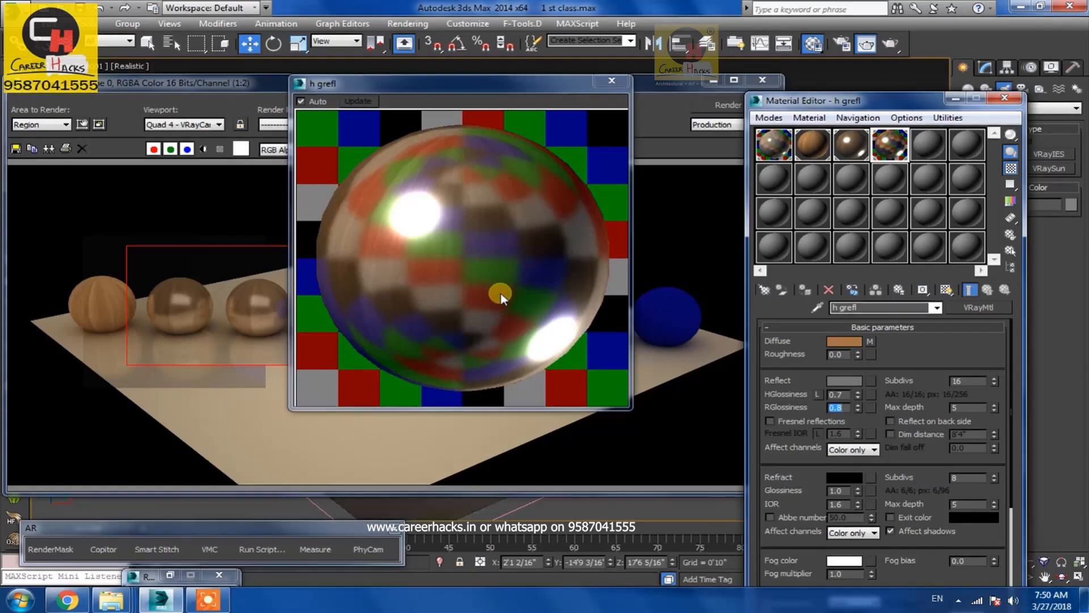
type("0.7")
key("Return")
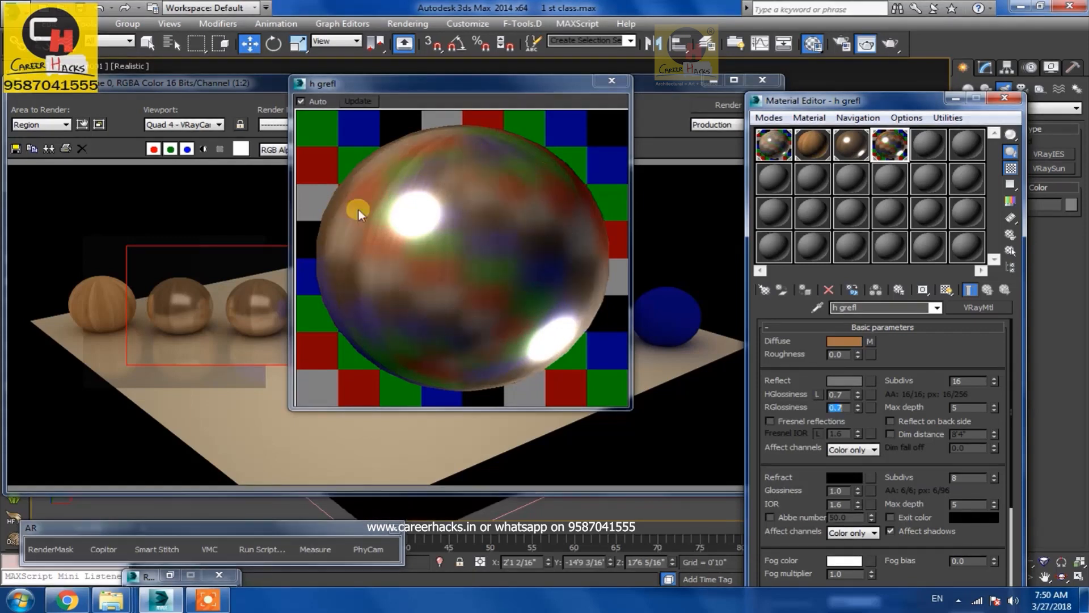
type("0.6")
key("Return")
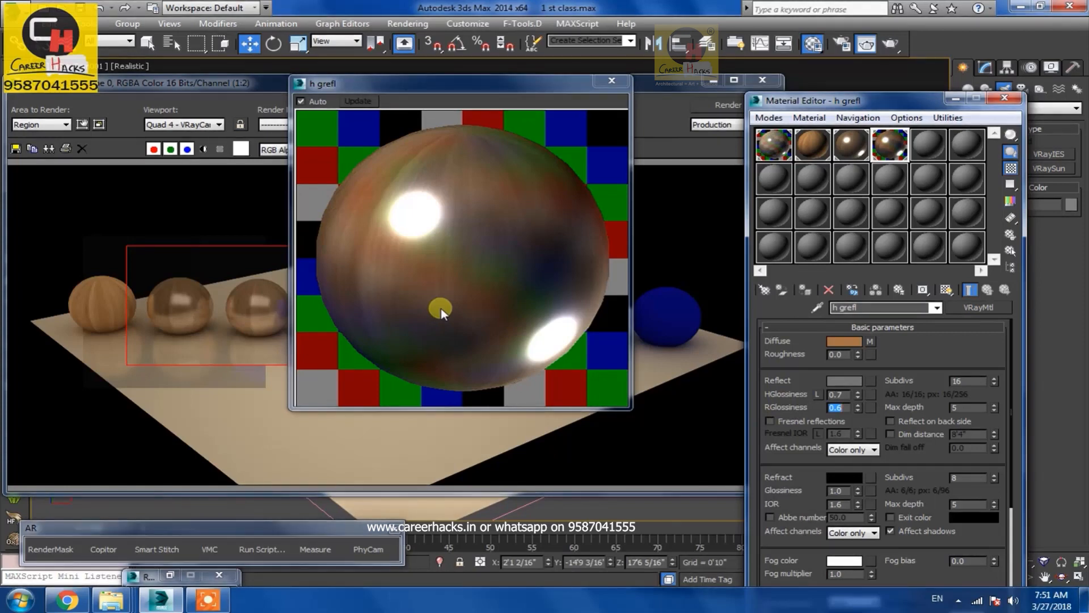
type("0.3")
key("Return")
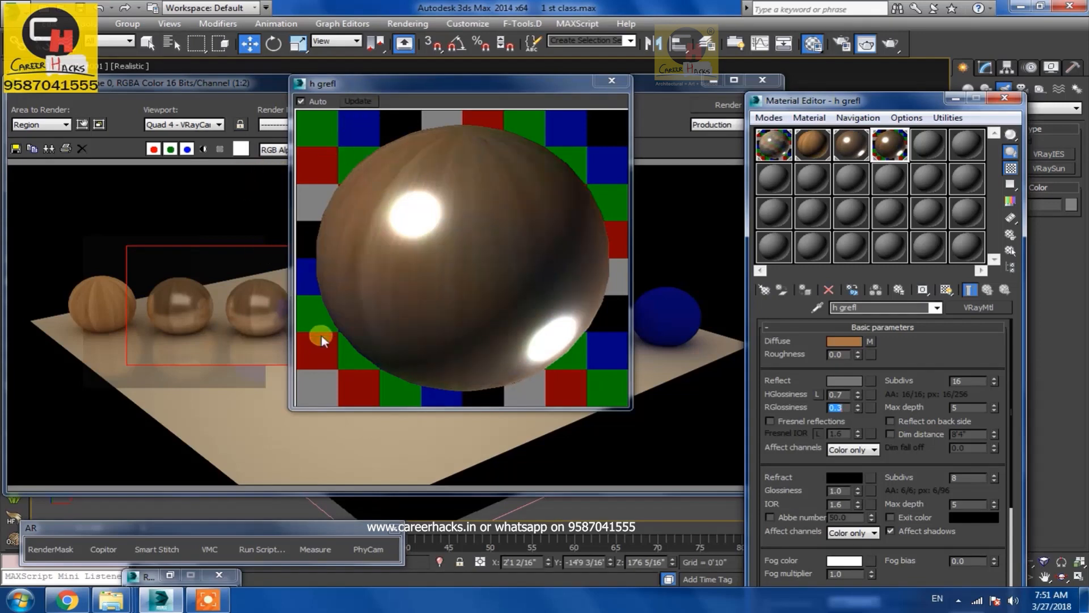
Render the test region, then set the h grefl reflection glossiness to 0.4
left_click(231, 360)
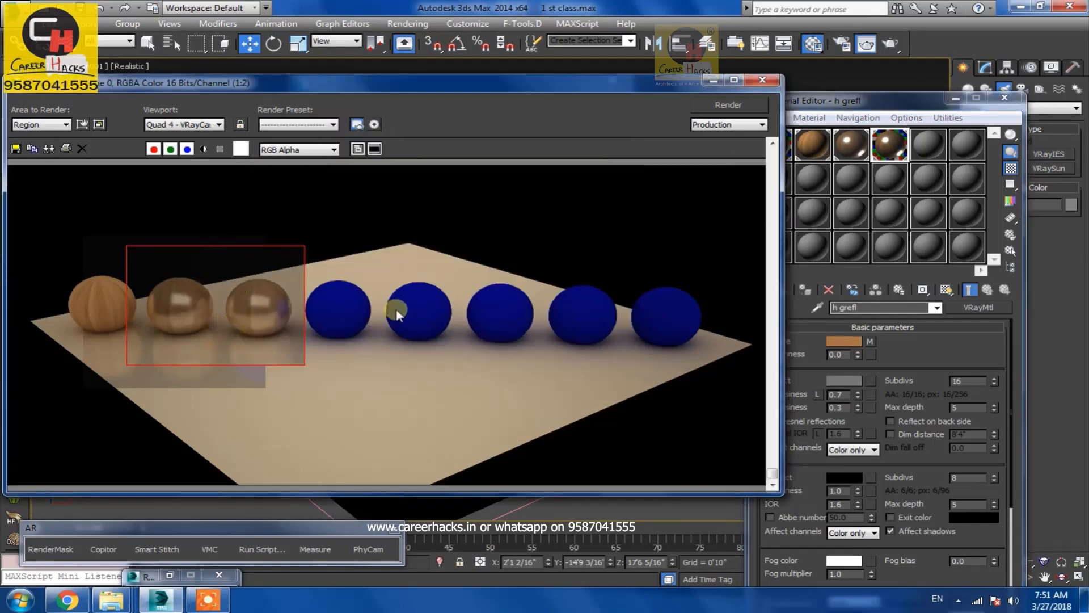
left_click(729, 105)
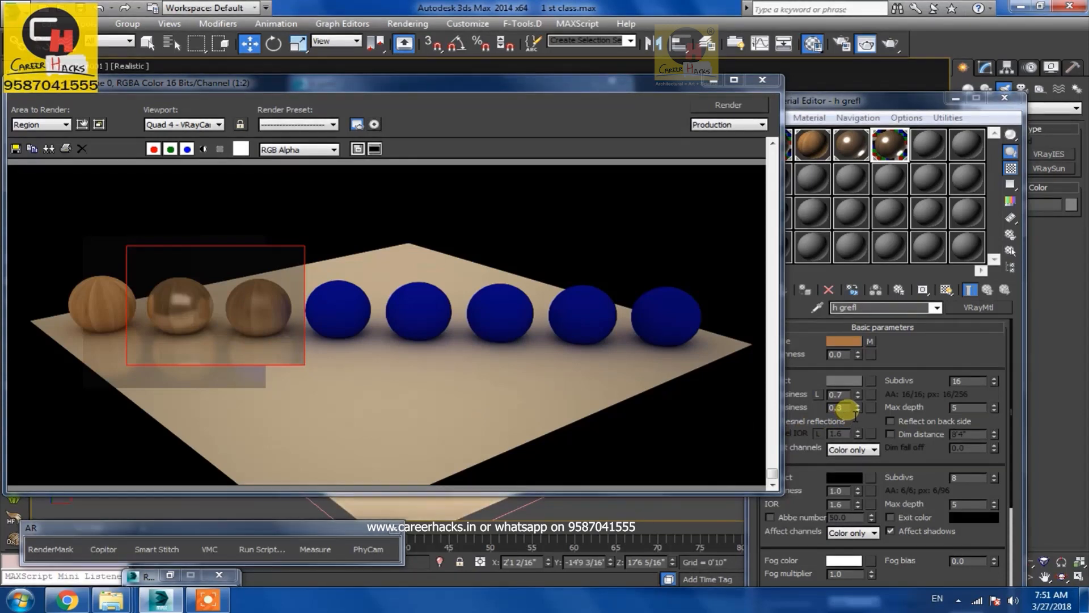
double_click(838, 407)
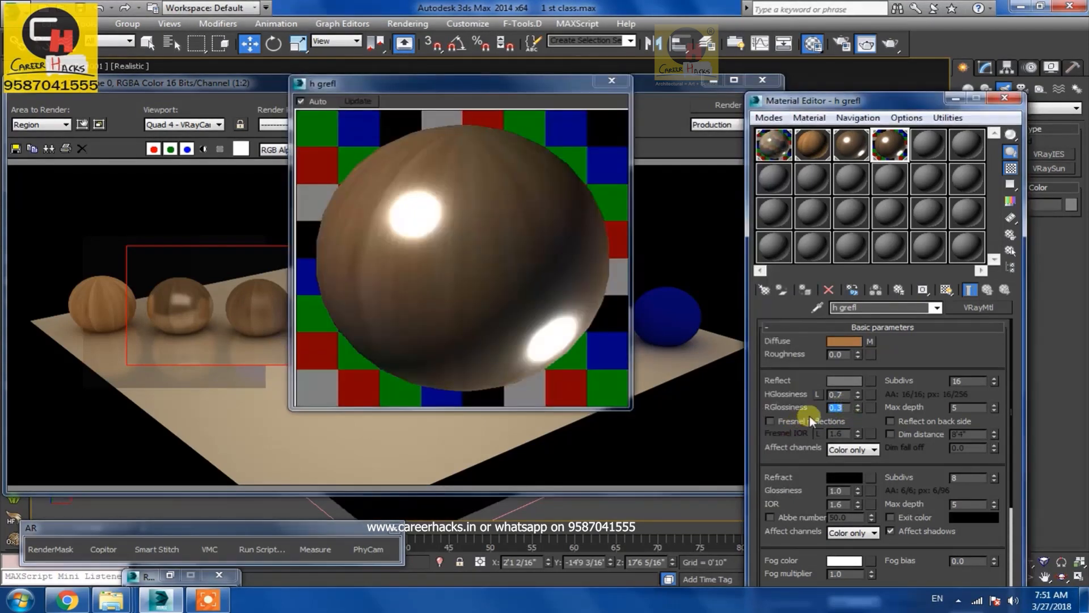
left_click(424, 240)
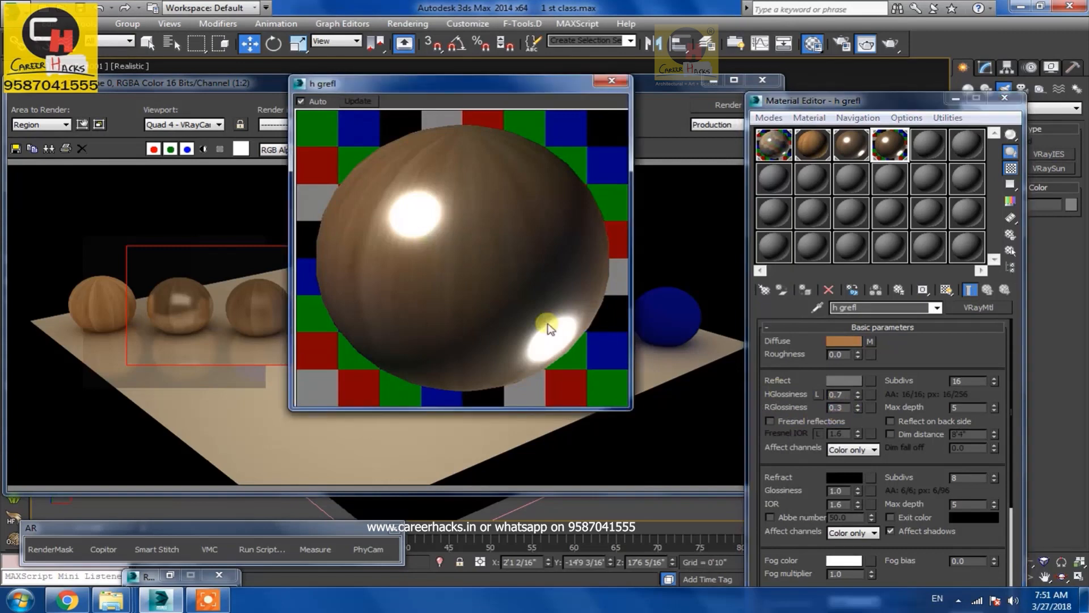
double_click(844, 406)
type(".4")
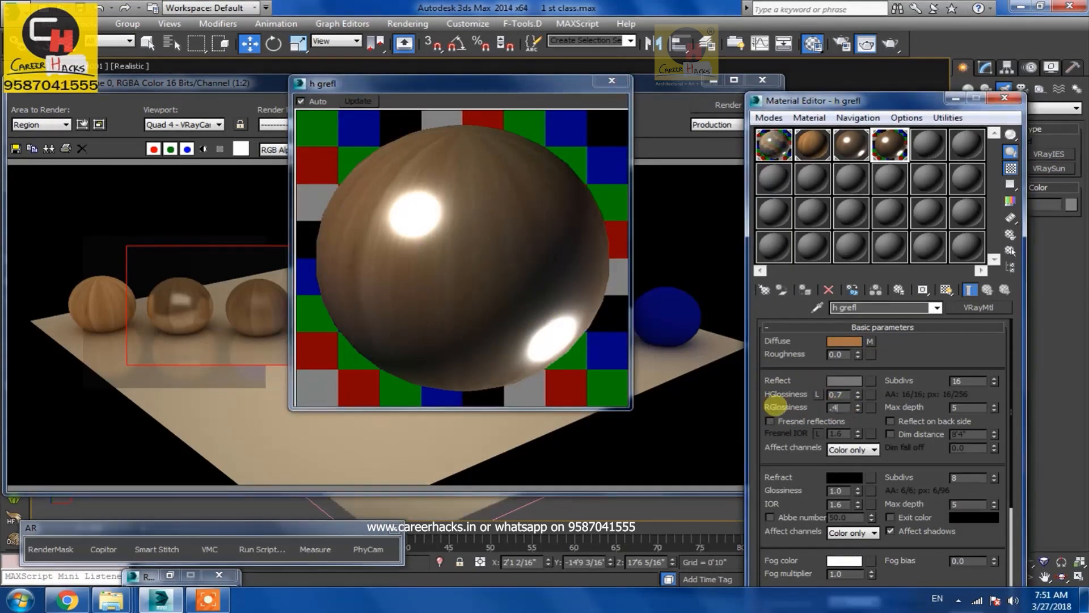
key("Return")
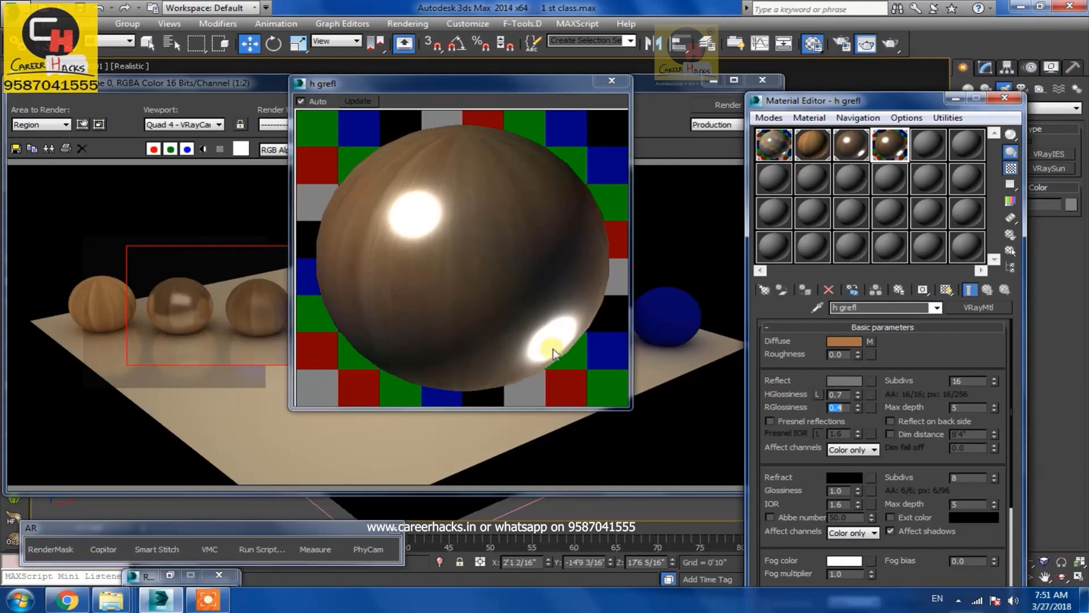
Set the highlight glossiness to 0.95 and render the region again
left_click_drag(375, 89, 598, 93)
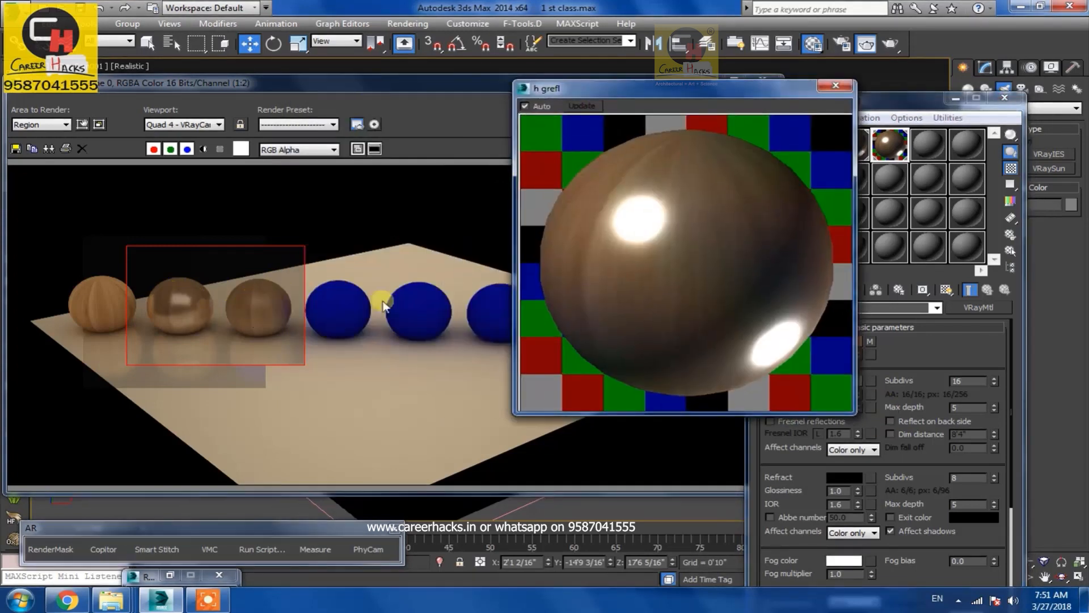
left_click_drag(737, 91, 533, 111)
double_click(834, 395)
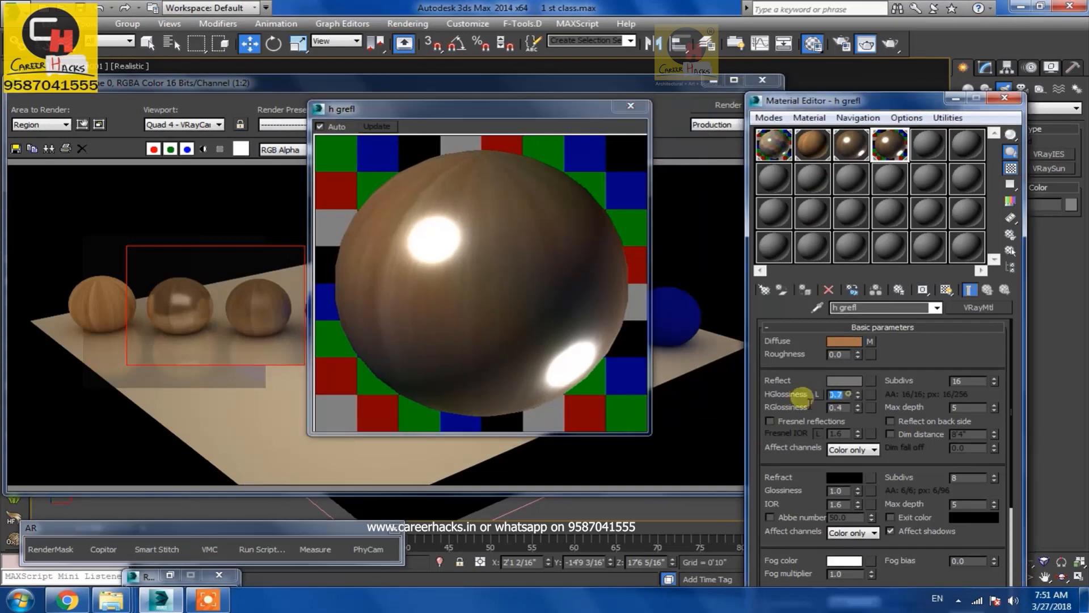
type(".95")
key("Return")
left_click(709, 107)
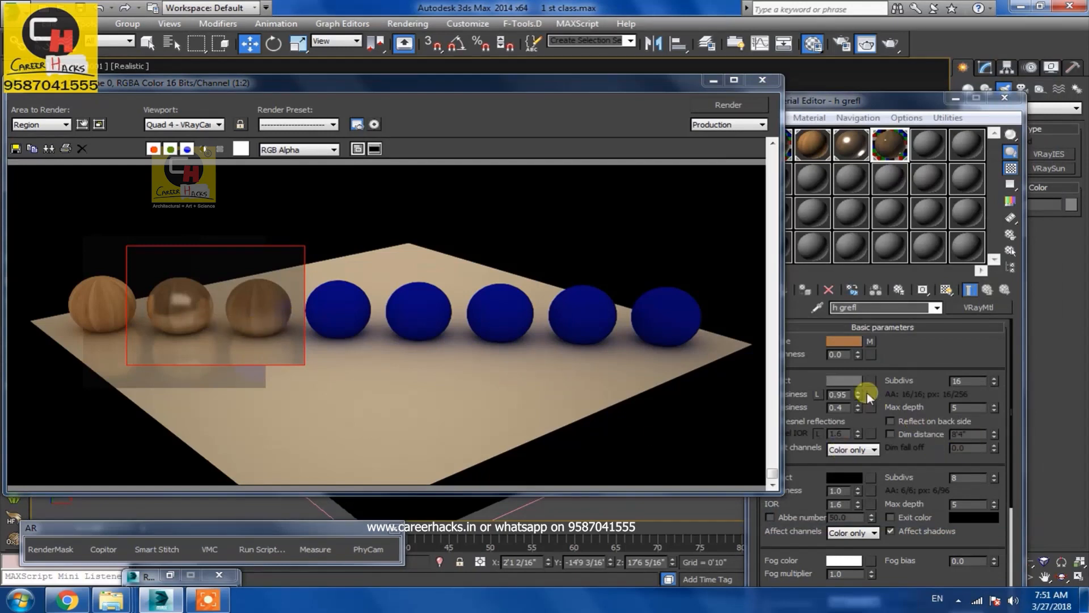
Set the highlight glossiness to 0.6 and render the region
double_click(840, 394)
type("0.6")
key("Return")
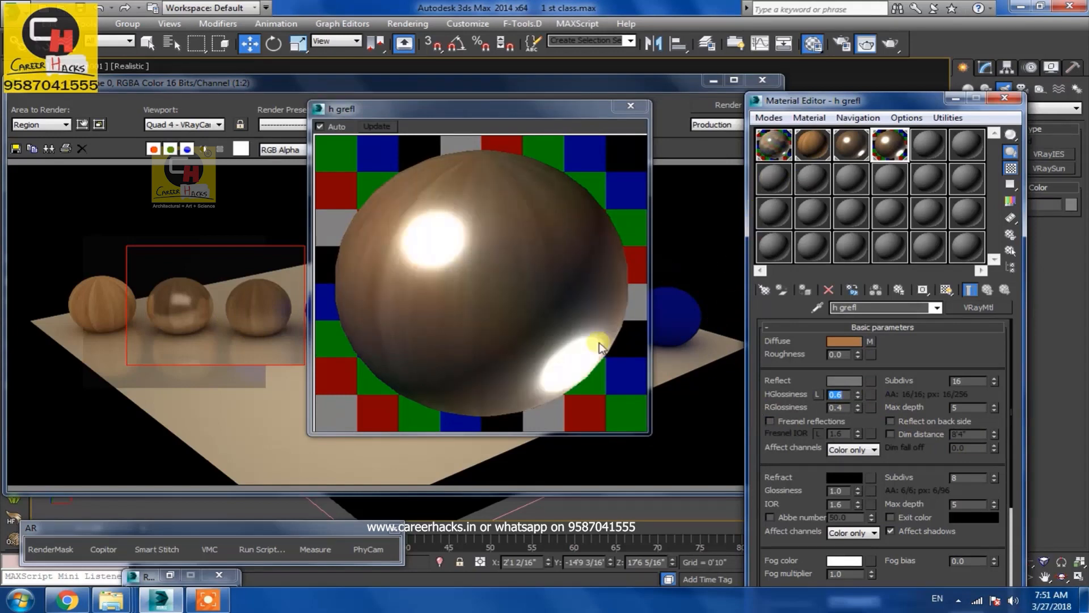
left_click(733, 107)
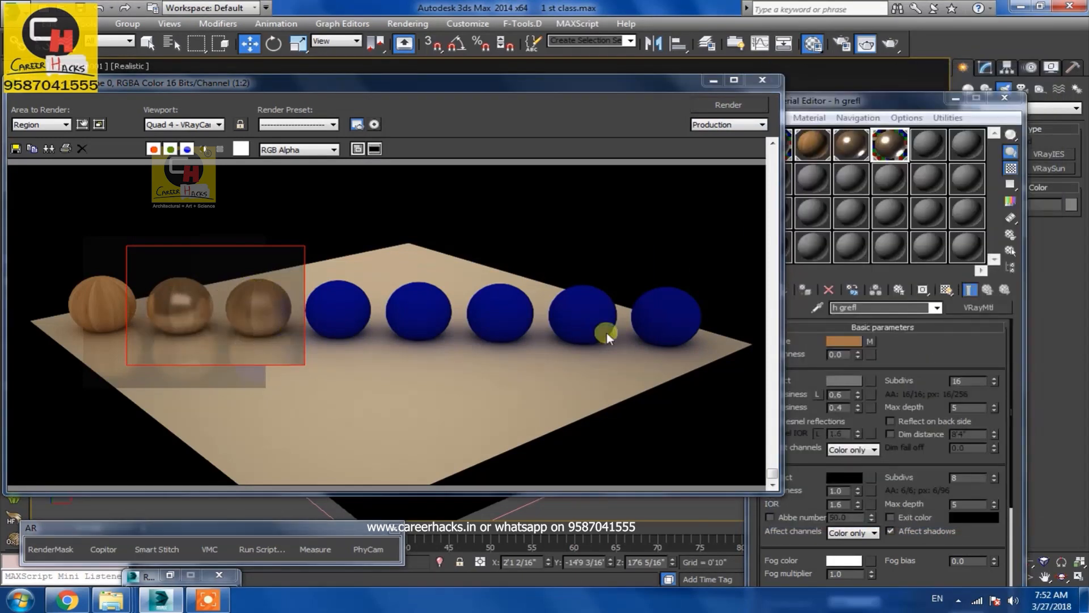
Set the highlight glossiness to 0.5 and render the region
double_click(836, 394)
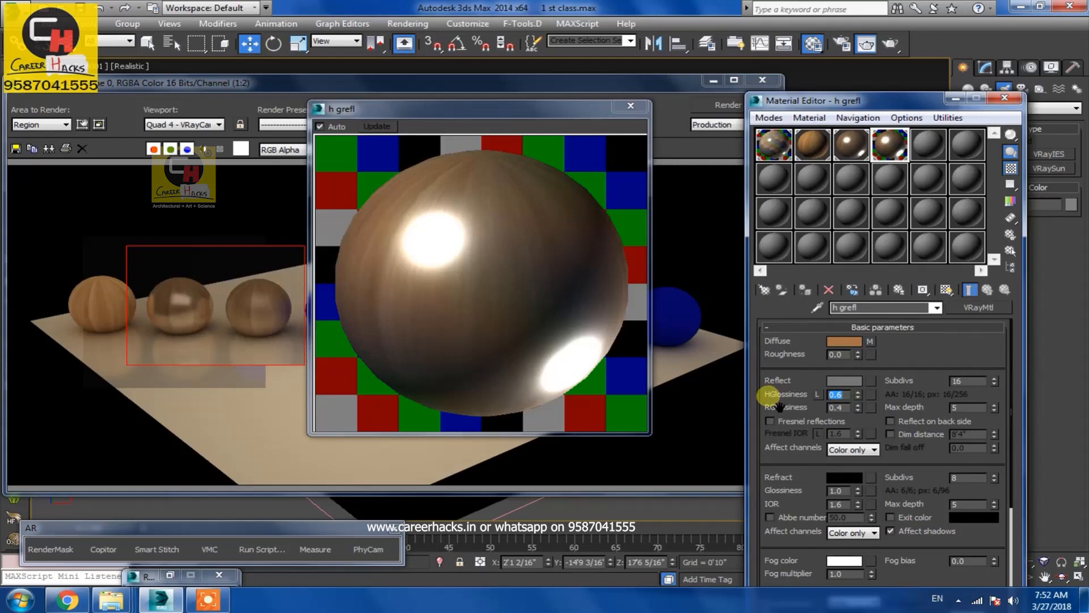
type("0.5")
key("Return")
left_click(737, 111)
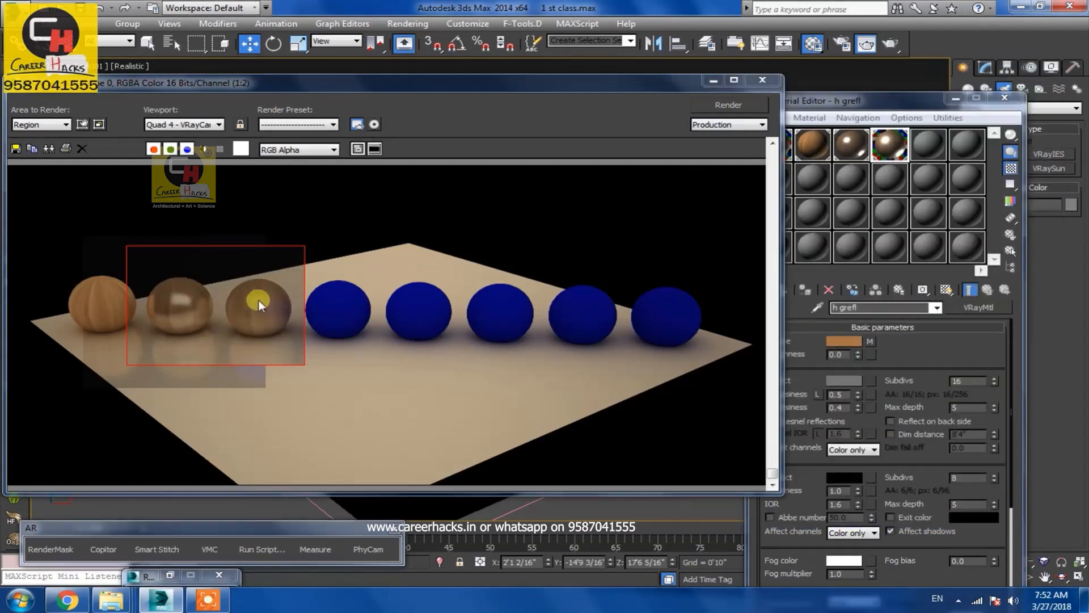
Set the reflection glossiness to 0.56 and render the region
left_click_drag(843, 409, 775, 415)
type(".56")
key("Return")
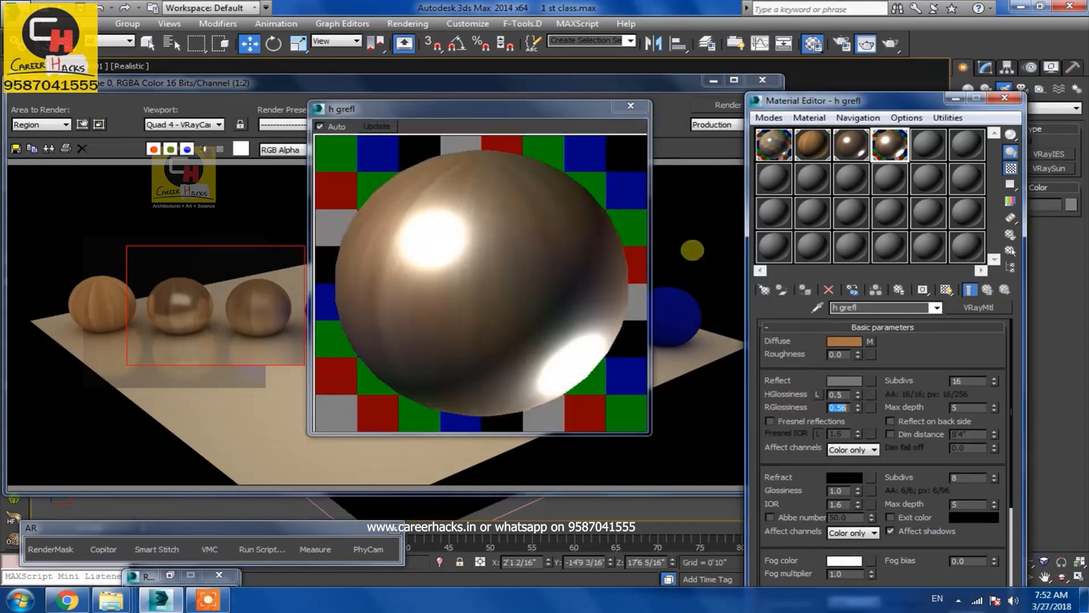
left_click(732, 111)
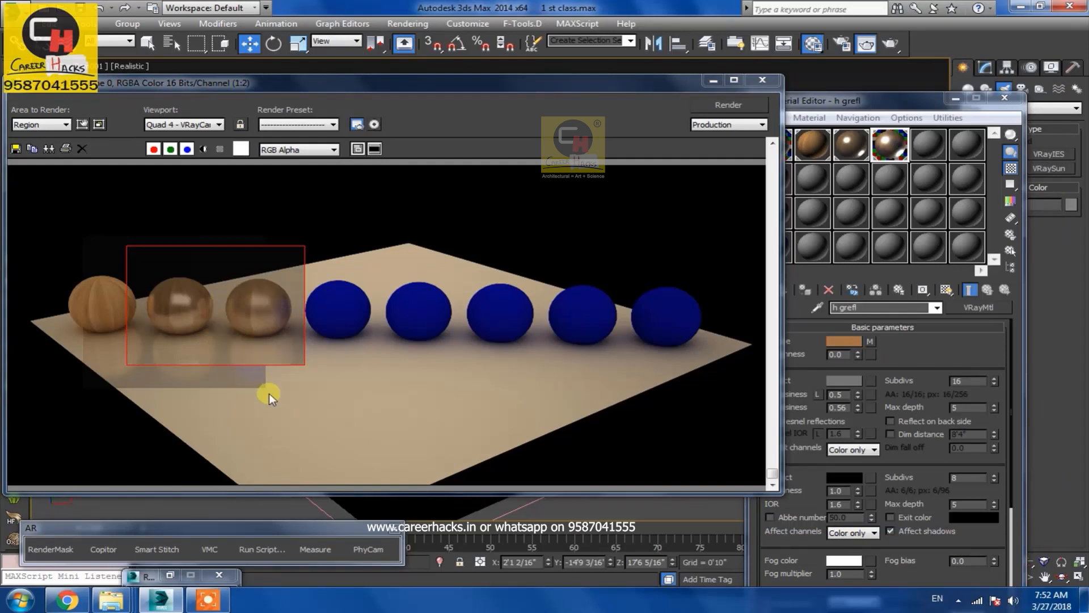
Switch to the refl material in the Material Editor and move its preview window
left_click(178, 314)
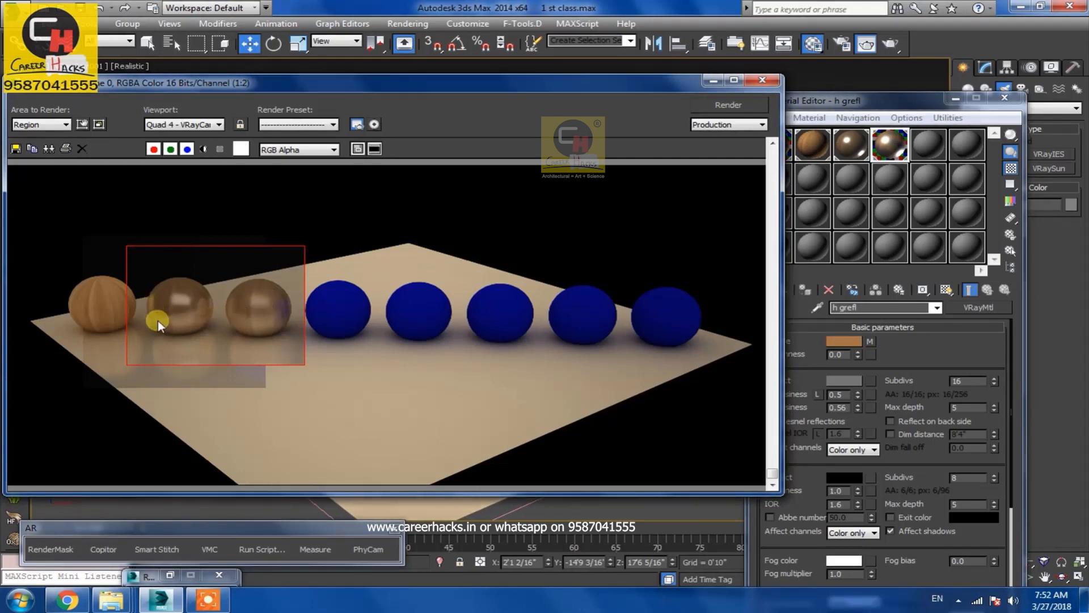
left_click(900, 372)
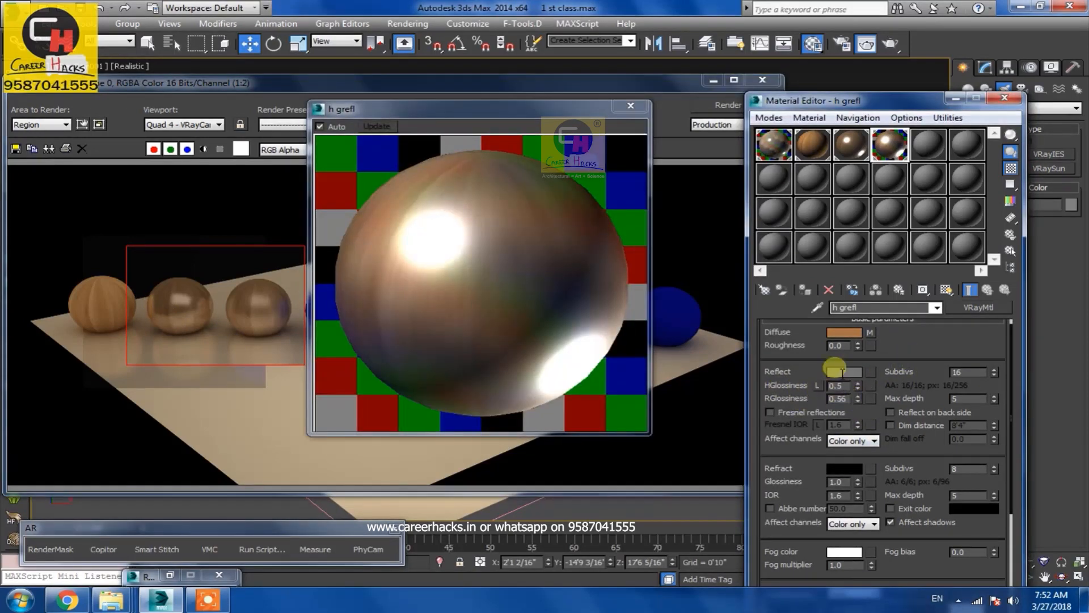
left_click(851, 145)
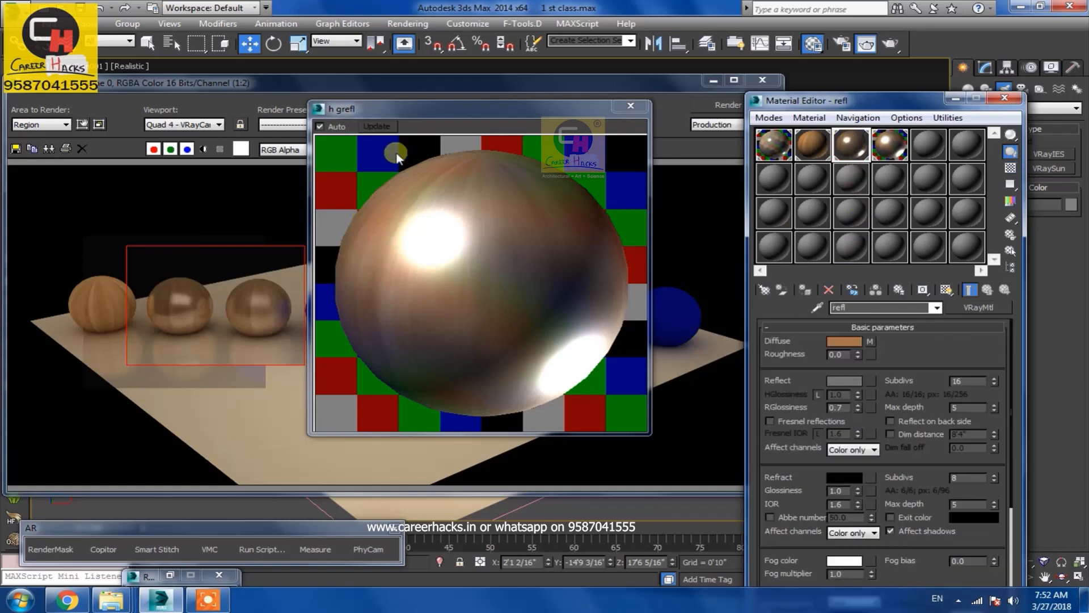
left_click(430, 109)
left_click_drag(430, 108, 557, 135)
left_click(757, 133)
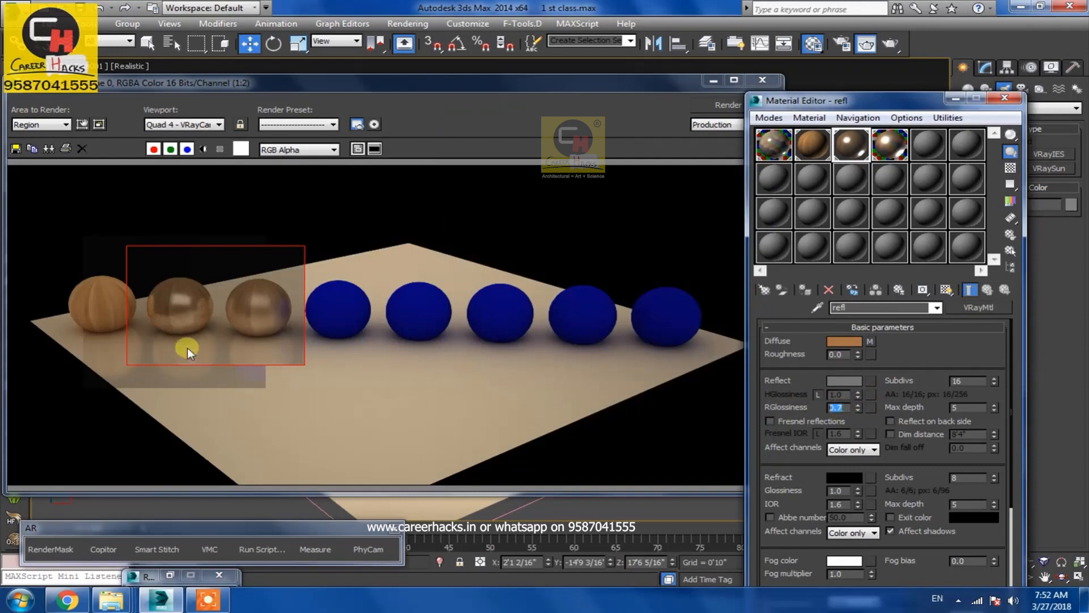
Extend the render region downward to include the floor reflections and render it
left_click(189, 309)
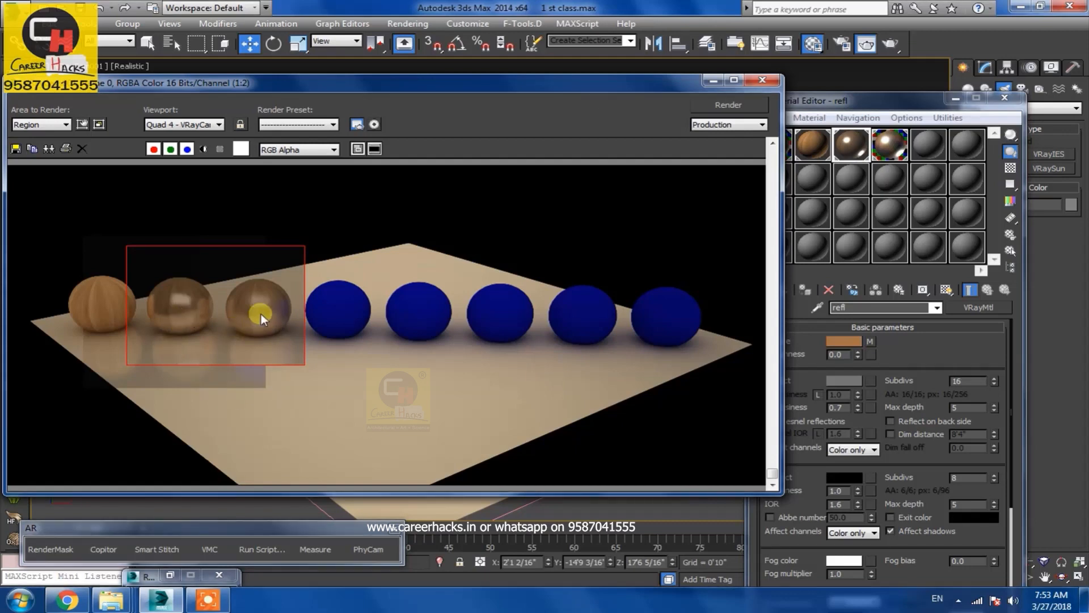
left_click(38, 126)
left_click(47, 155)
left_click_drag(215, 366, 215, 425)
left_click(728, 104)
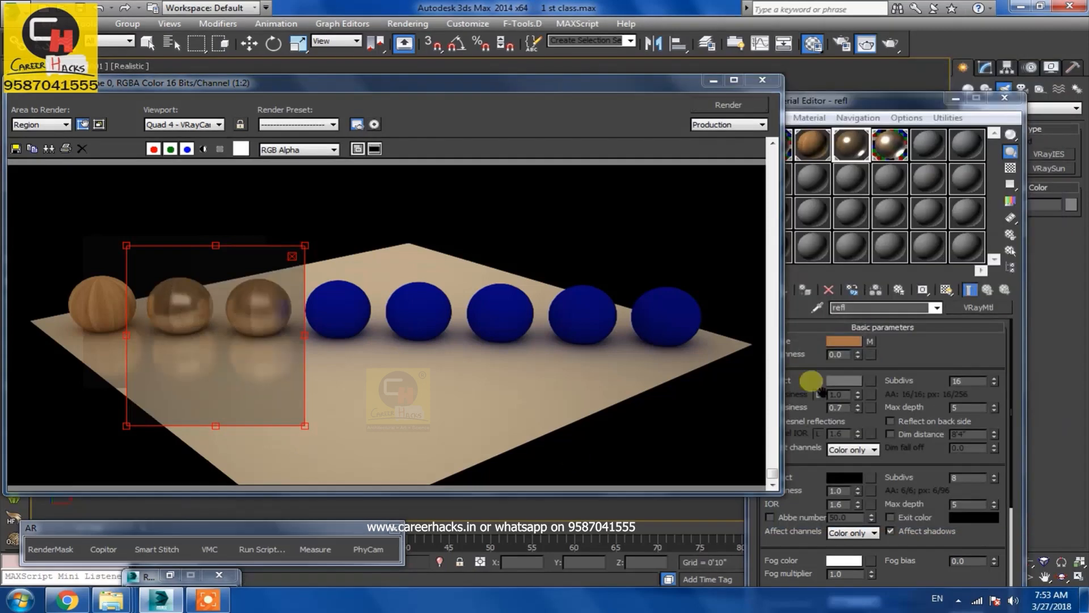
Select the base floor material, turn on Dim distance, and render the region
left_click(848, 120)
left_click(783, 148)
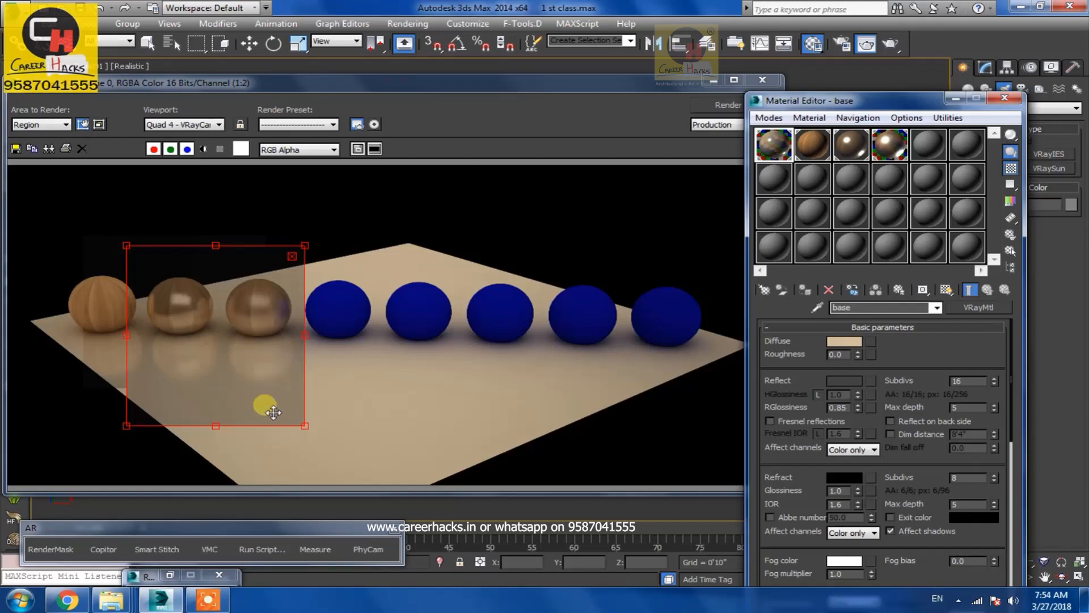
left_click(892, 434)
left_click_drag(983, 439, 904, 438)
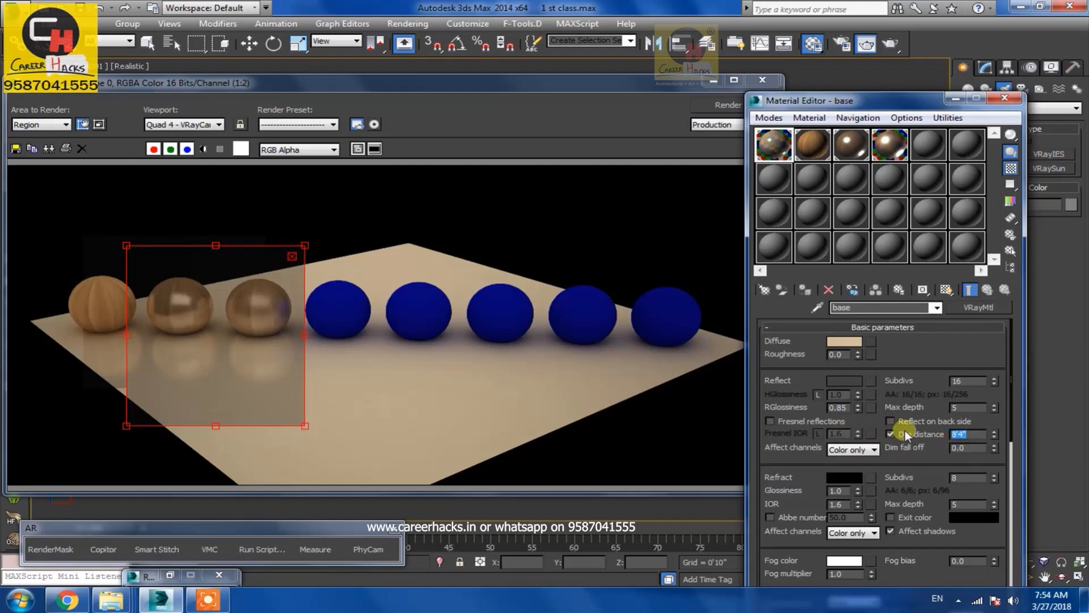
left_click(701, 106)
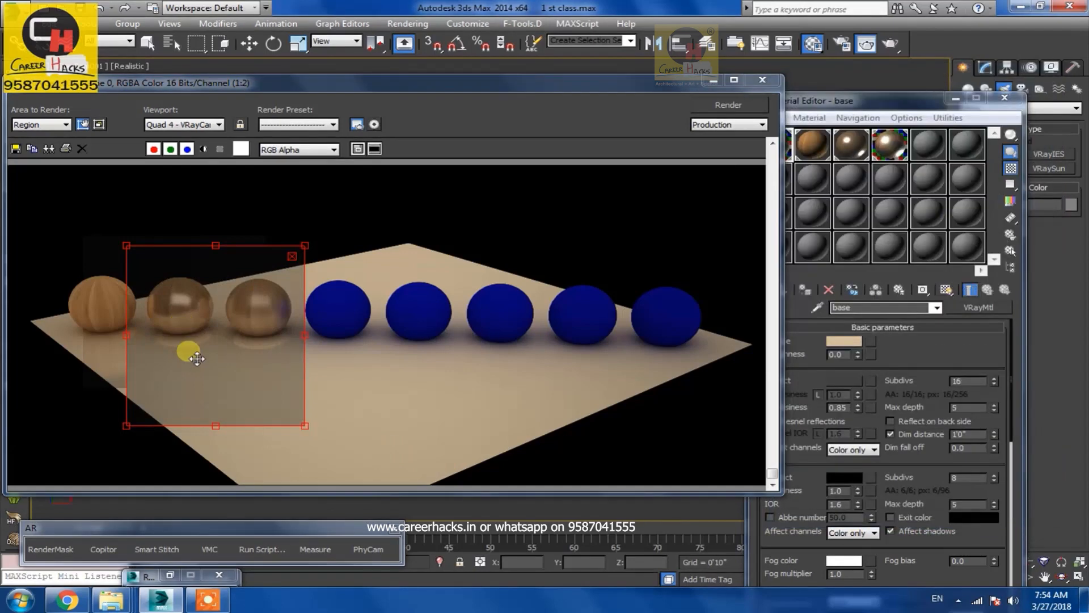
Set the base material's Dim distance to 20' and Dim fall off to 1.0, rendering after each change
left_click(968, 434)
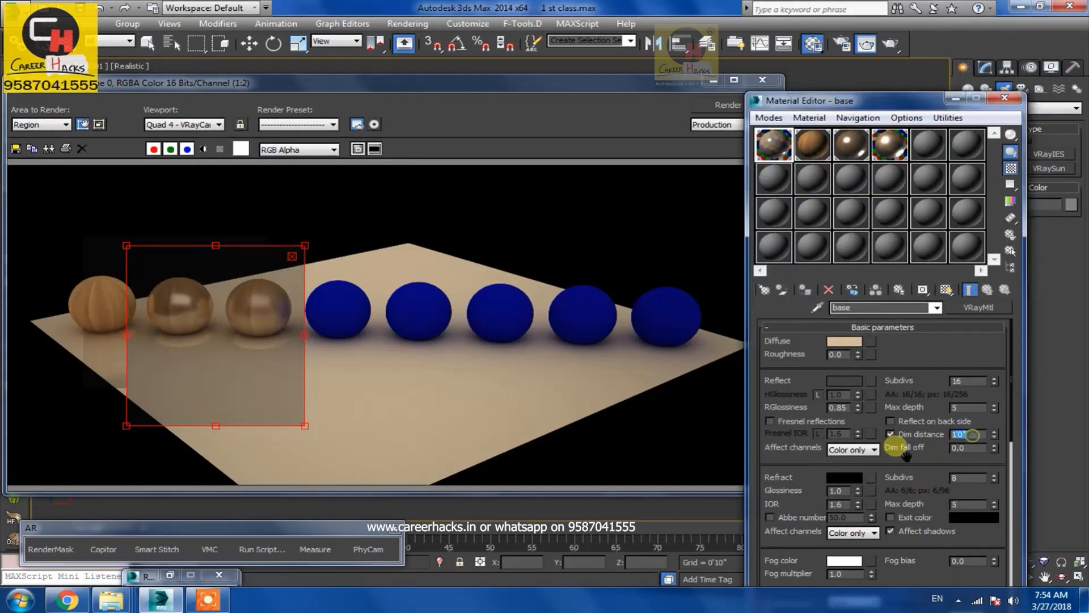
left_click(727, 105)
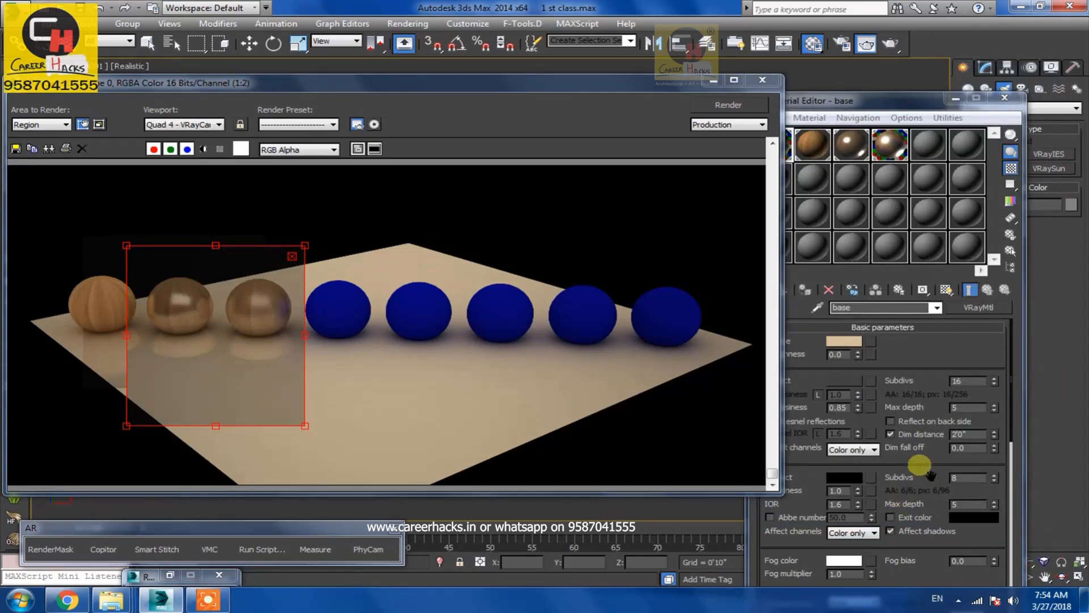
double_click(977, 448)
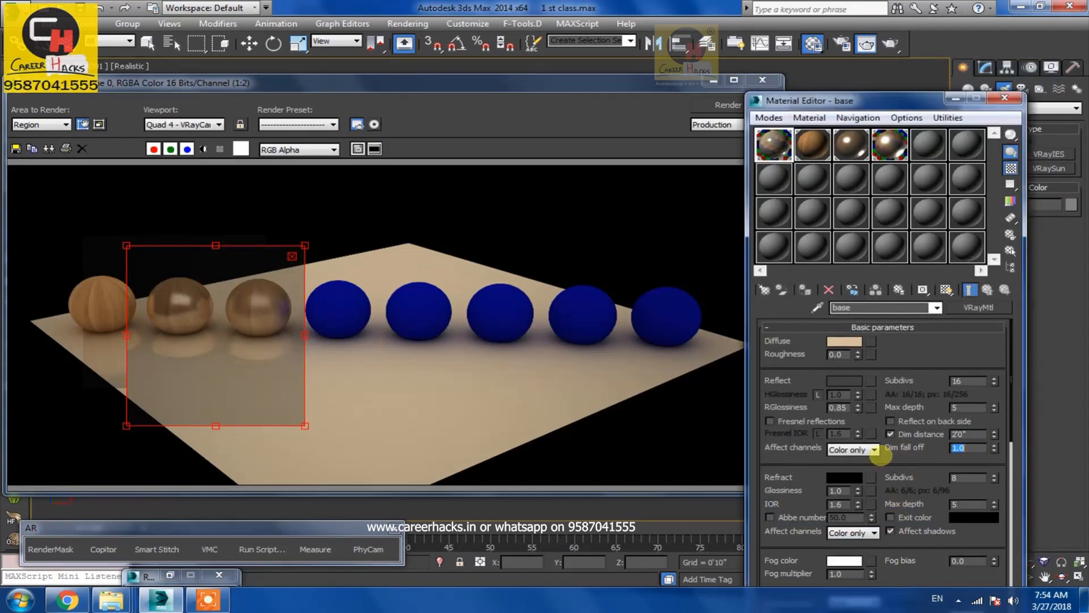
left_click(728, 105)
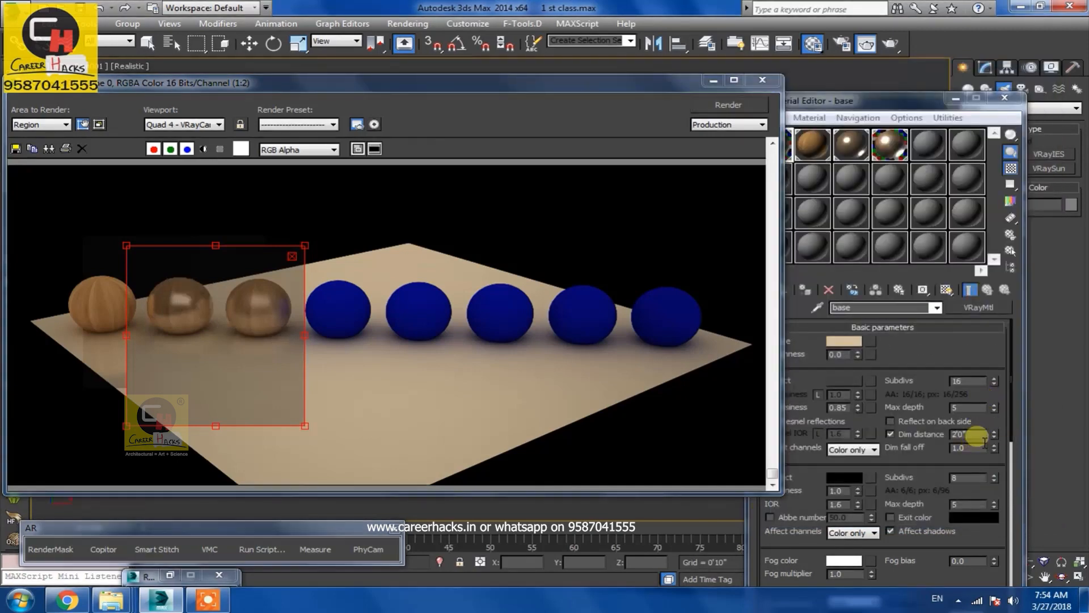
Set Dim distance to 40' and the base reflection glossiness to 0.89, rendering the region after each
left_click(977, 435)
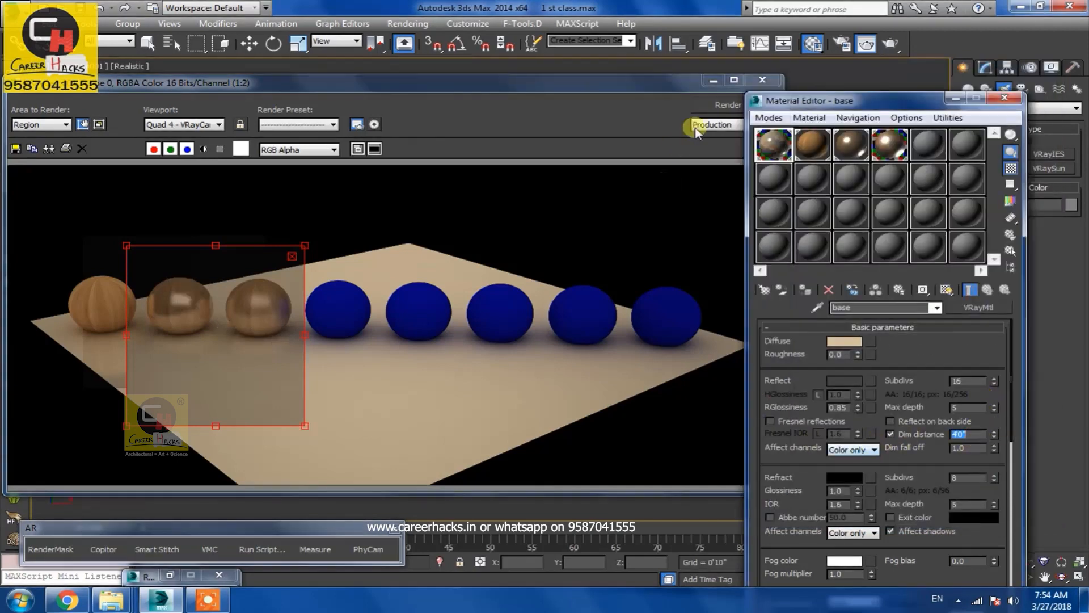
left_click(712, 105)
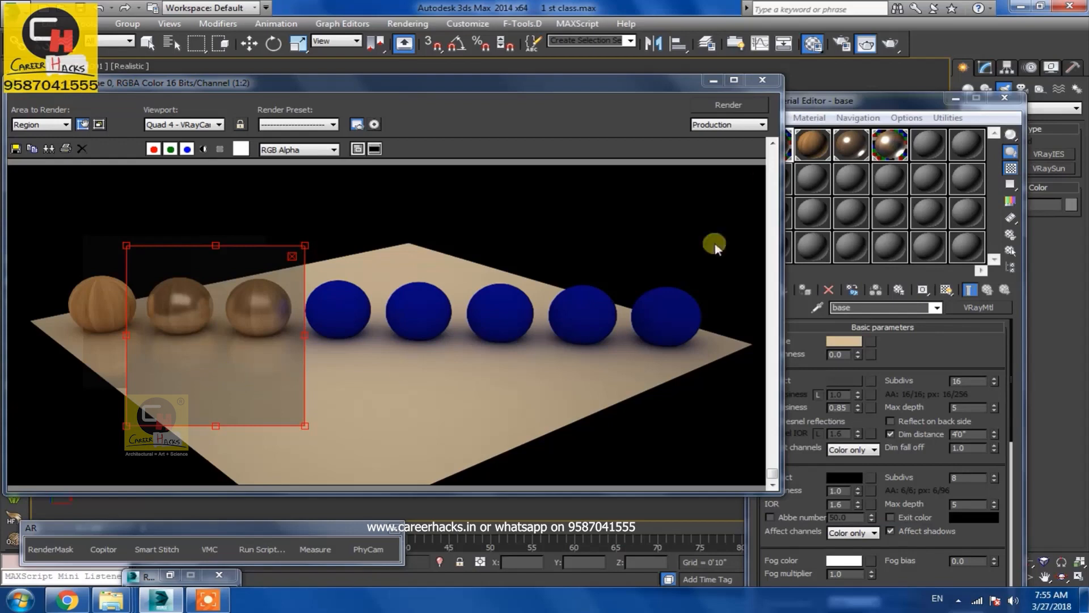
left_click_drag(818, 101, 831, 99)
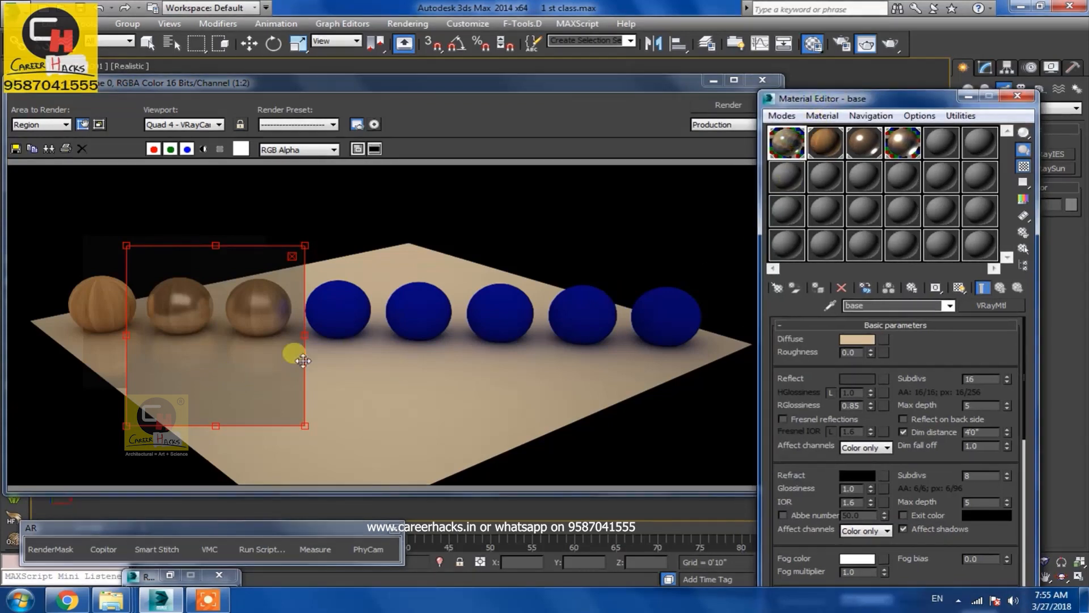
double_click(854, 405)
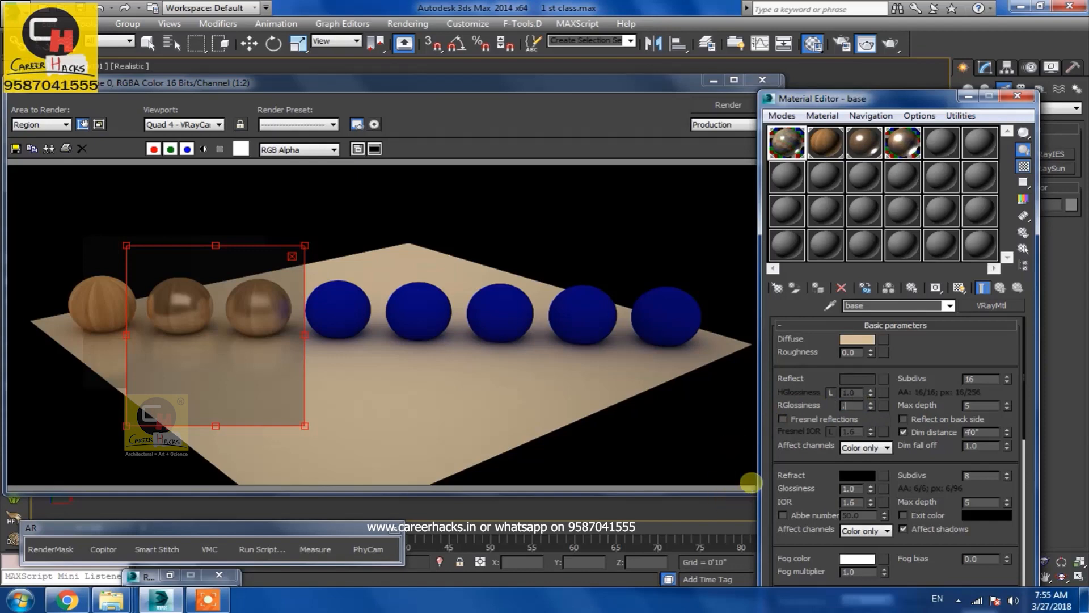
type(".89")
key("Return")
left_click(703, 105)
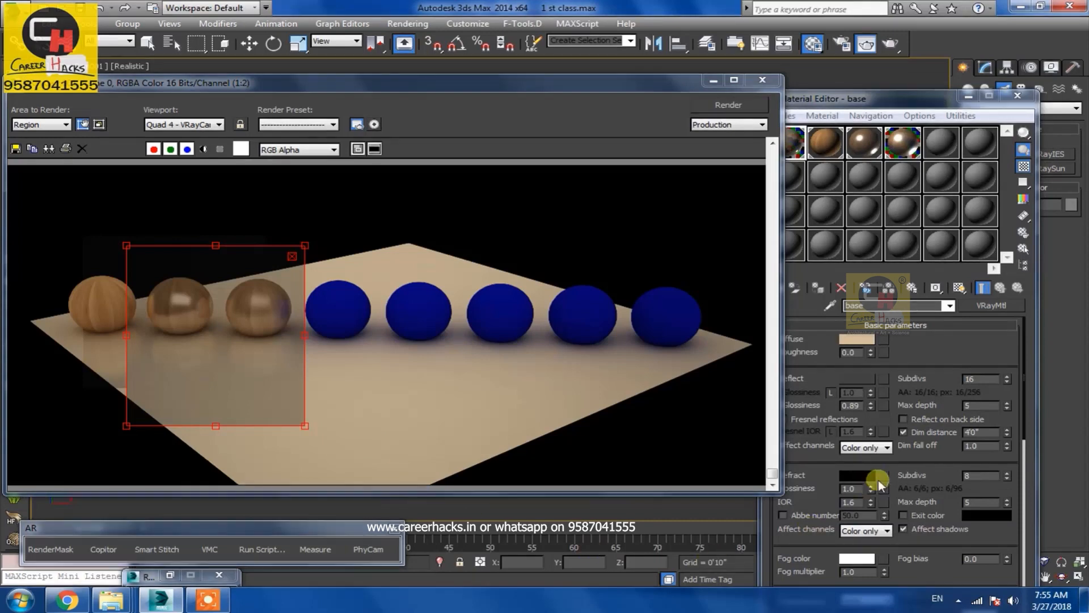
left_click(206, 605)
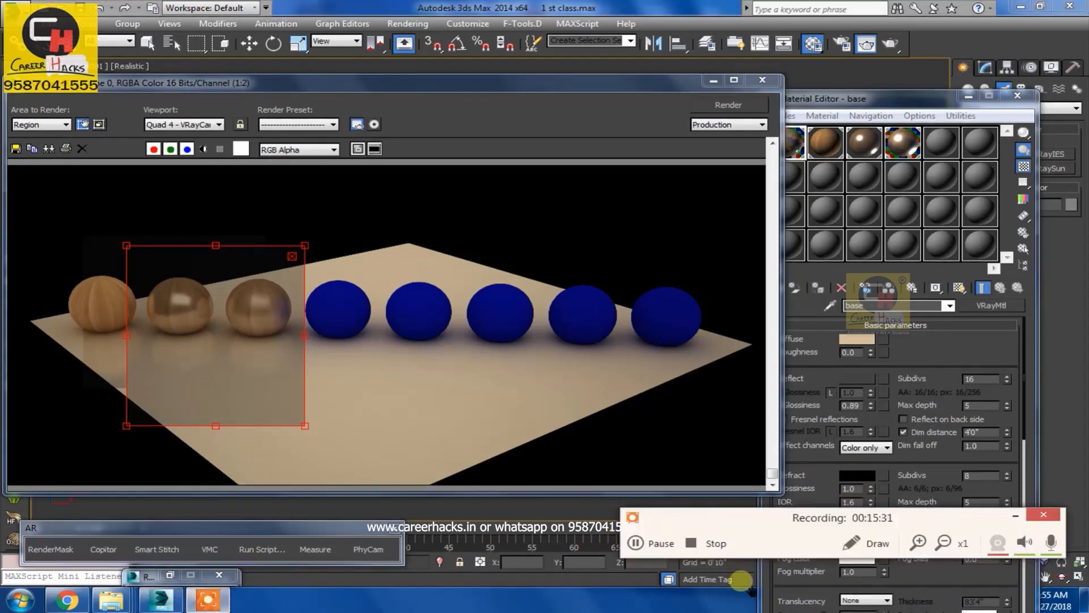
left_click(1009, 517)
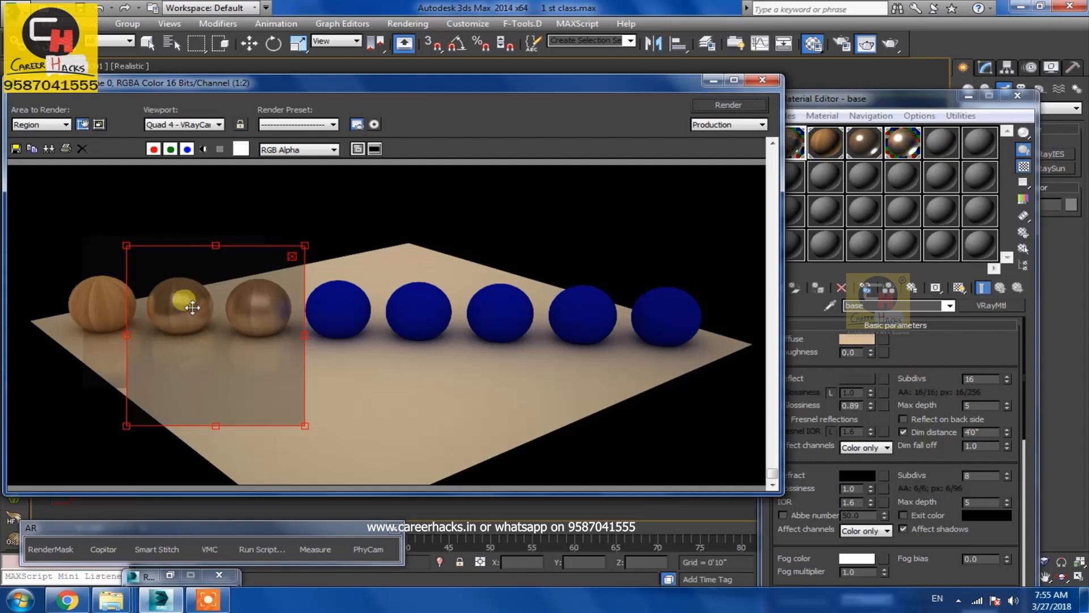
Inspect the refl and h grefl materials in the material editor and minimize the render window
left_click(866, 140)
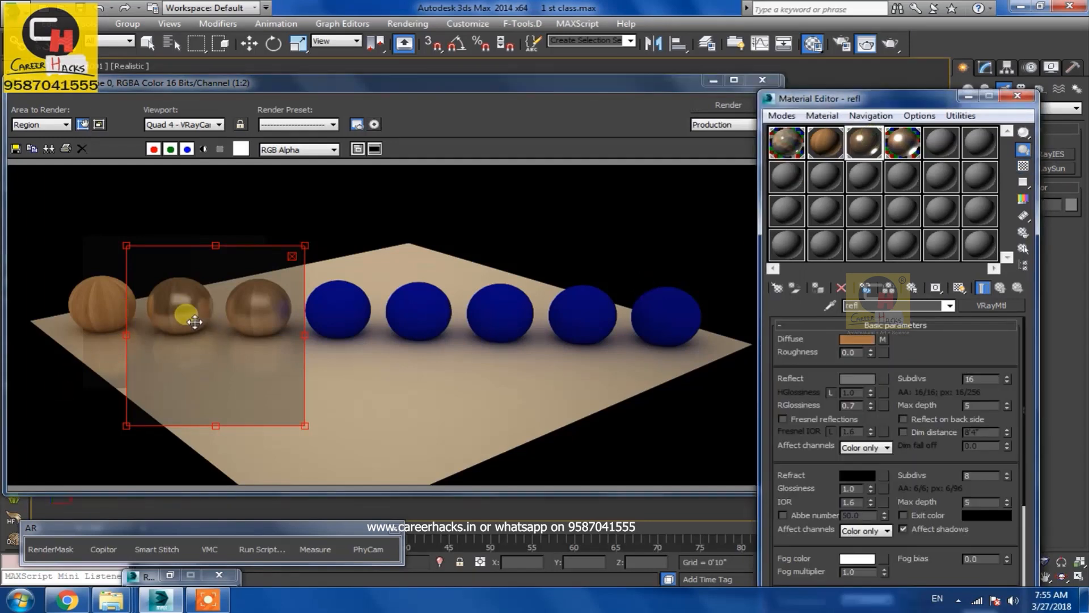
left_click(901, 144)
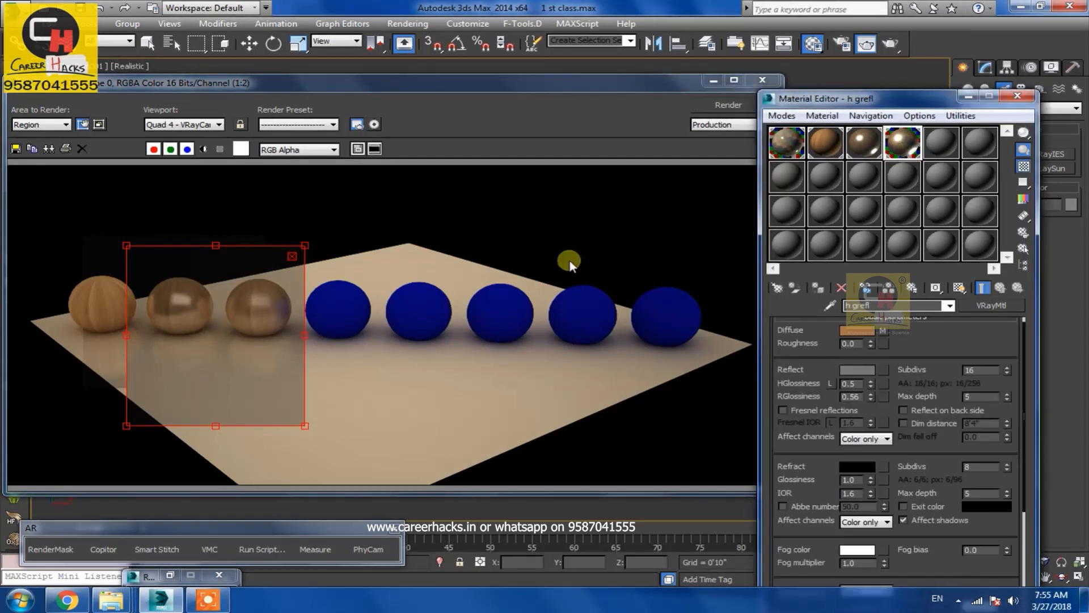
left_click(762, 80)
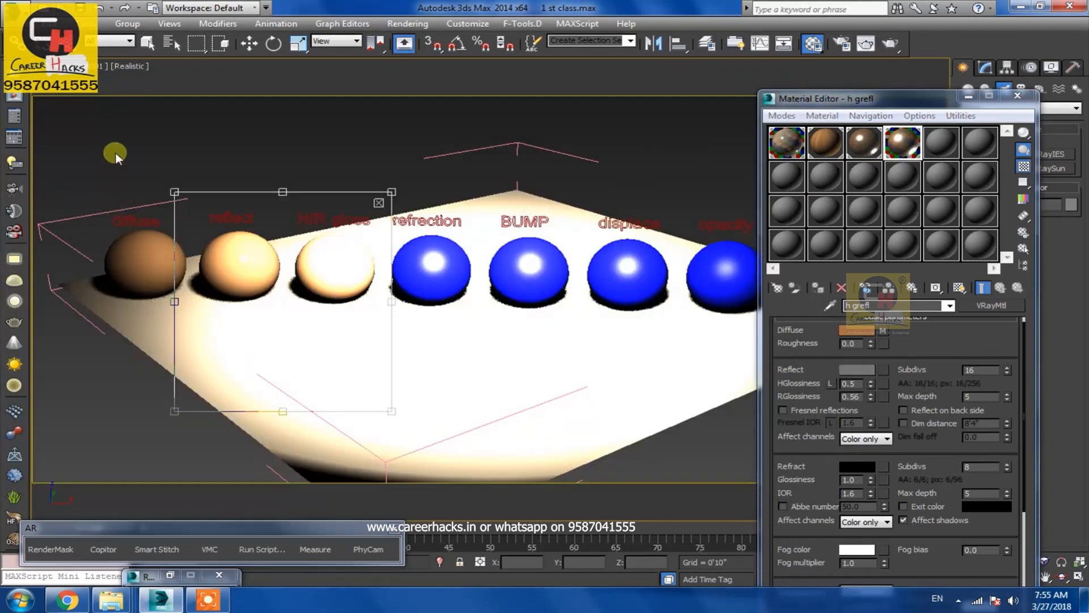
Select the refraction sphere, duplicate the h grefl material into an empty slot and set its Reflect color to black
key("w")
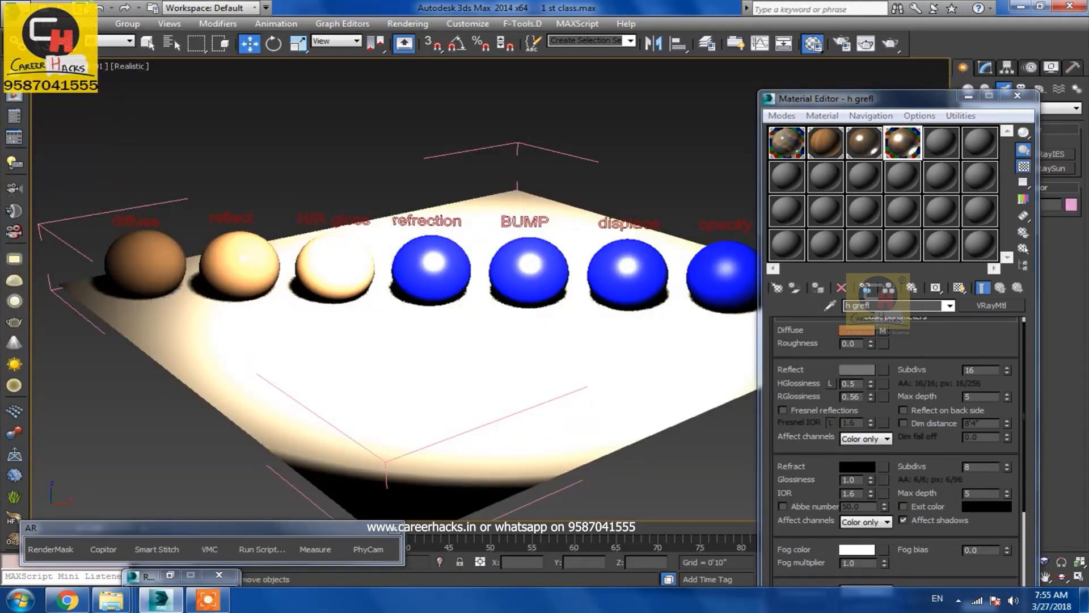
left_click(178, 210)
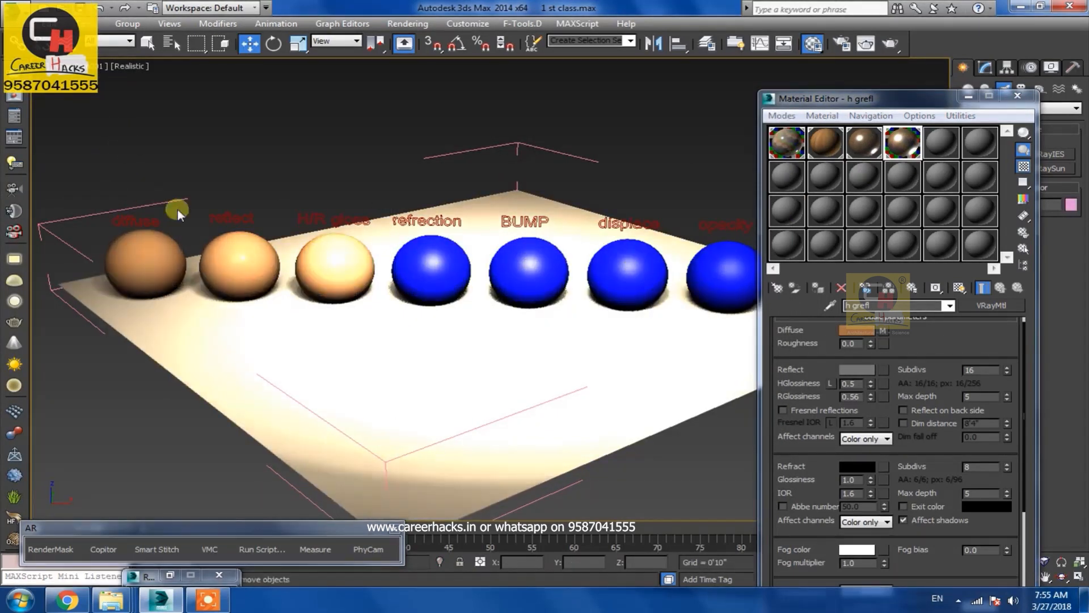
left_click(427, 272)
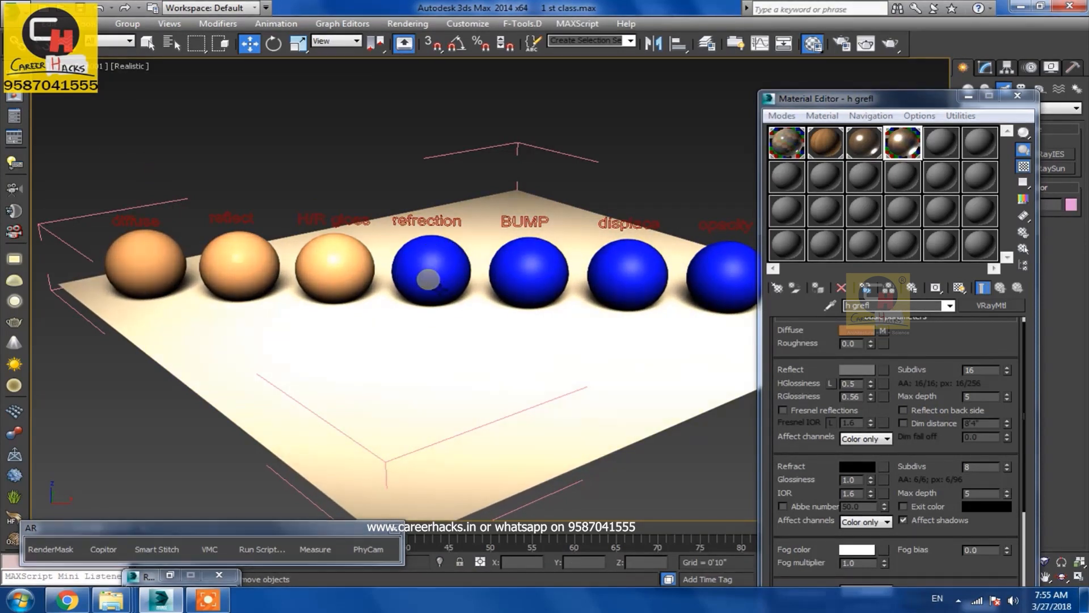
left_click_drag(904, 142, 946, 149)
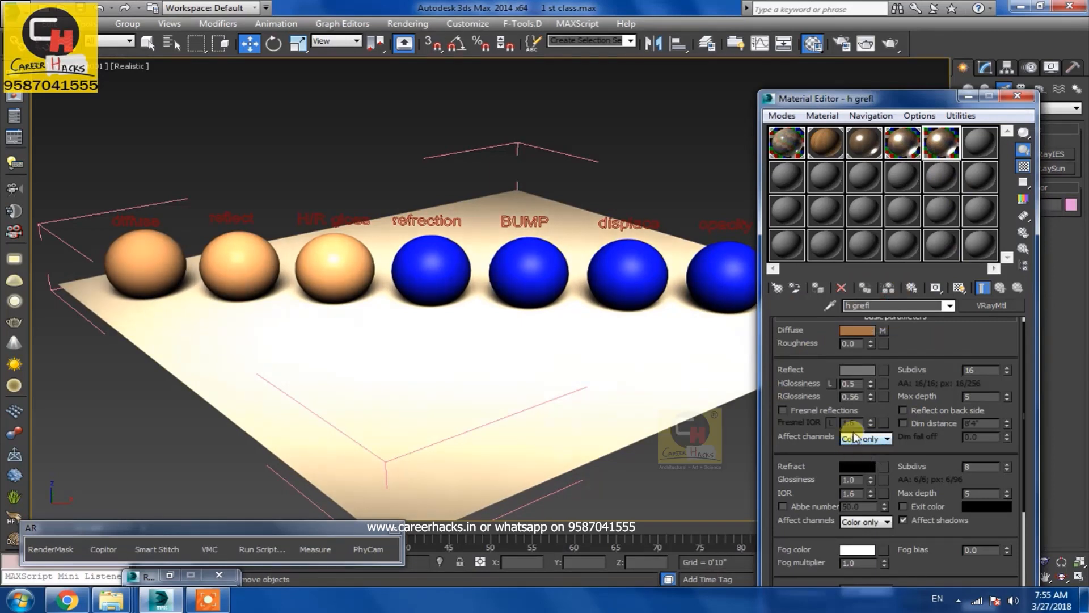
left_click(856, 365)
left_click_drag(447, 148, 449, 85)
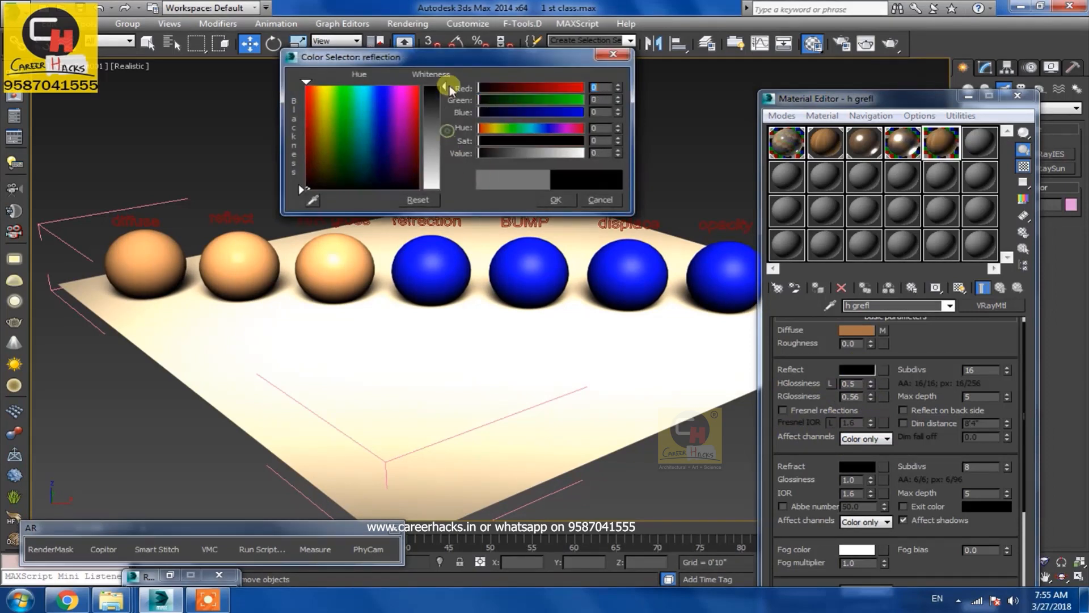
left_click(556, 200)
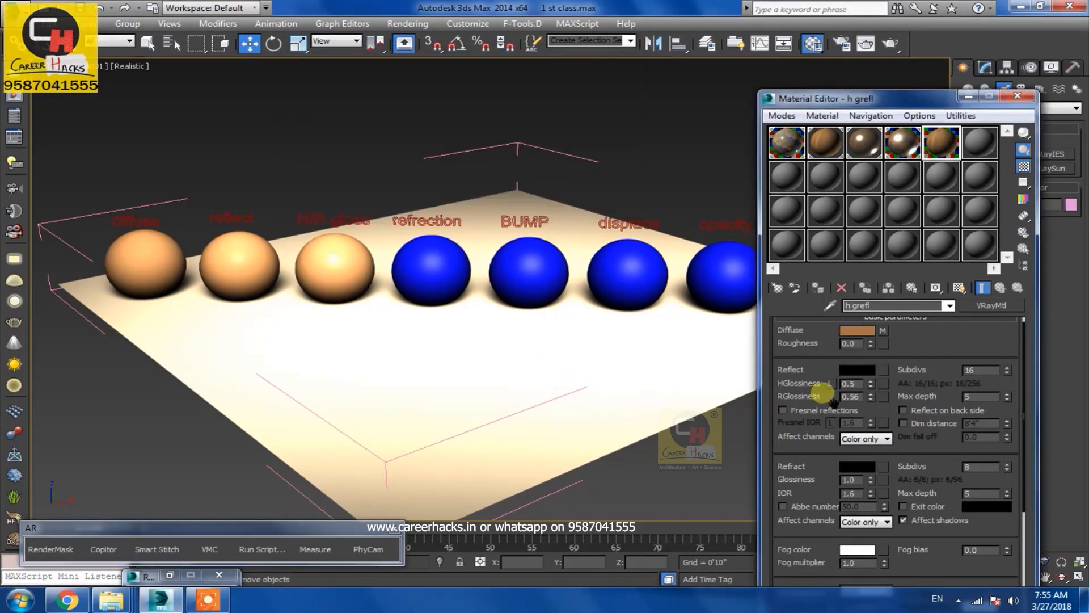
left_click(862, 365)
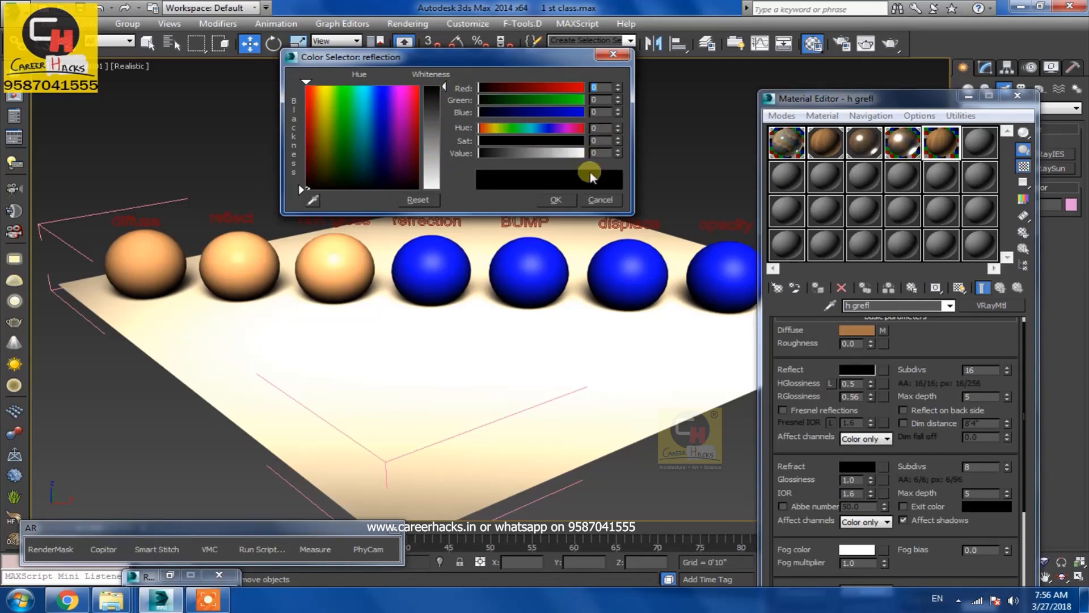
left_click(556, 200)
Assign the duplicated material to the refraction sphere, renaming it refrection
left_click(428, 278)
left_click(817, 288)
left_click(465, 291)
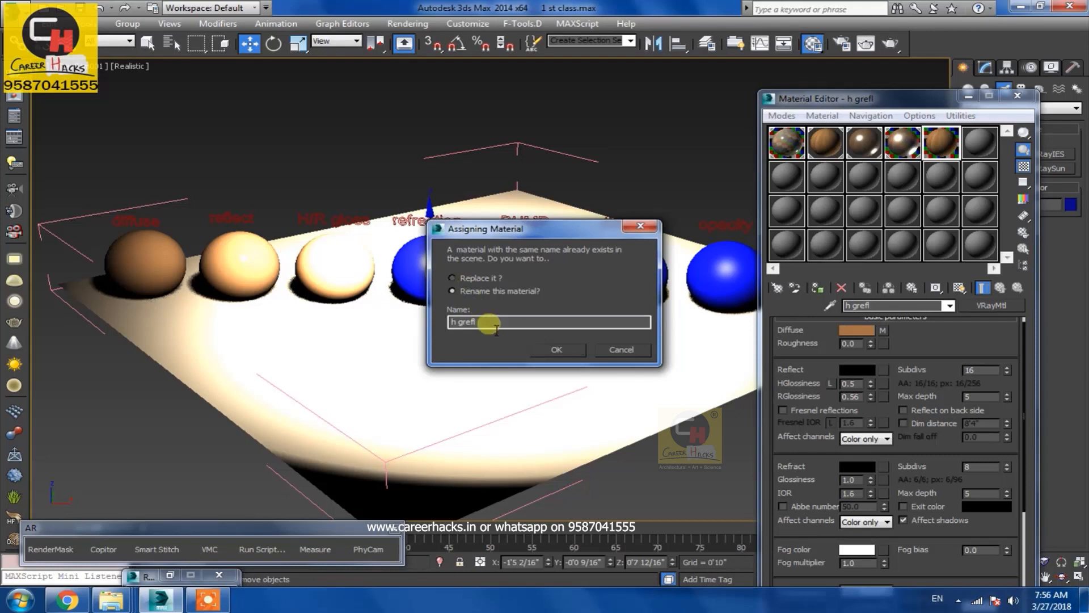
left_click_drag(489, 322, 339, 351)
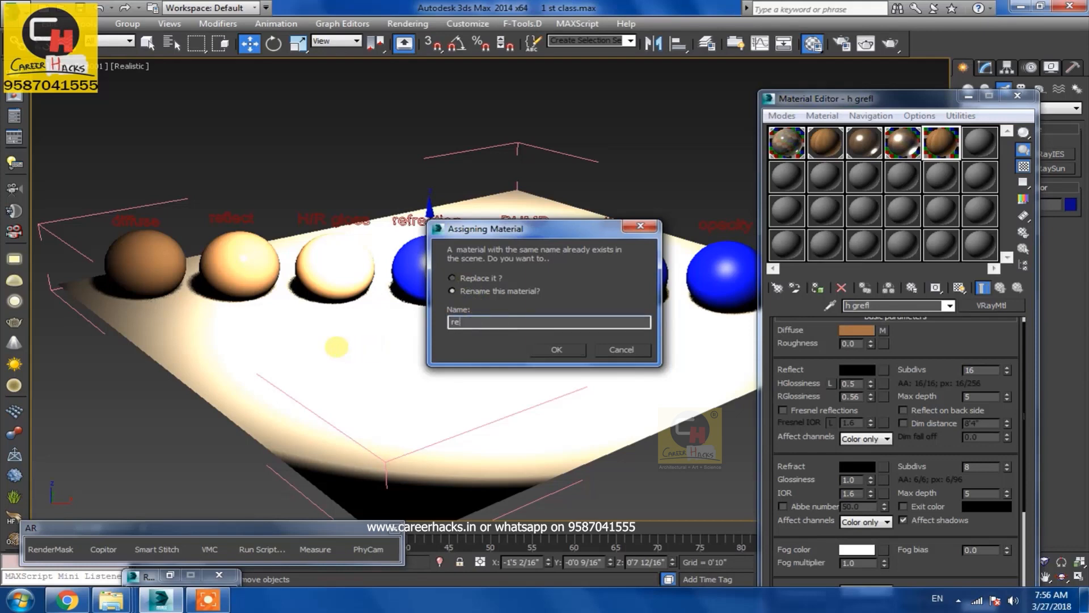
type("refrection")
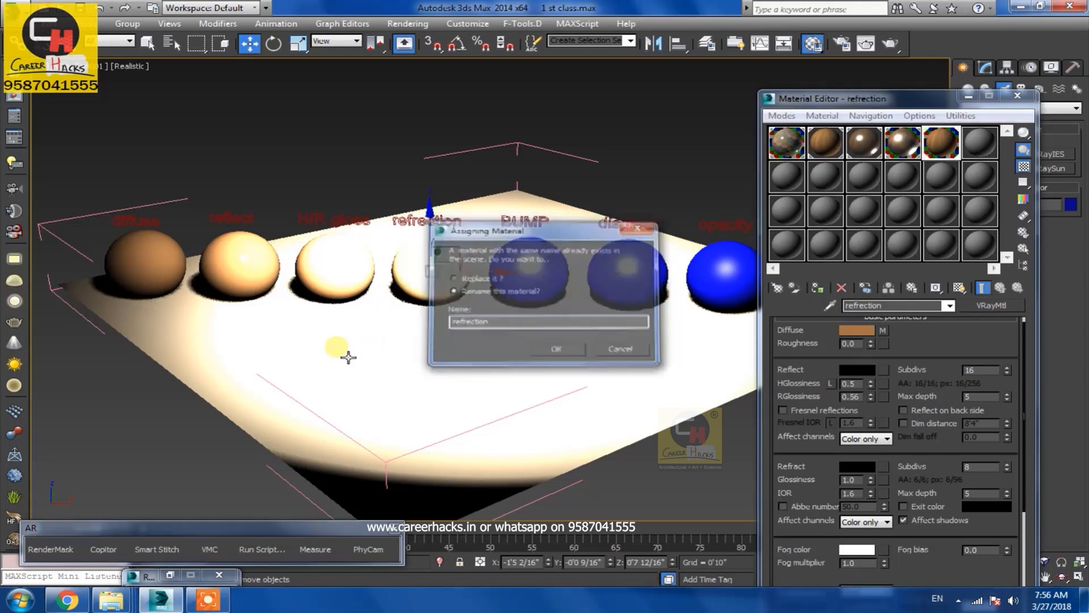
key("Return")
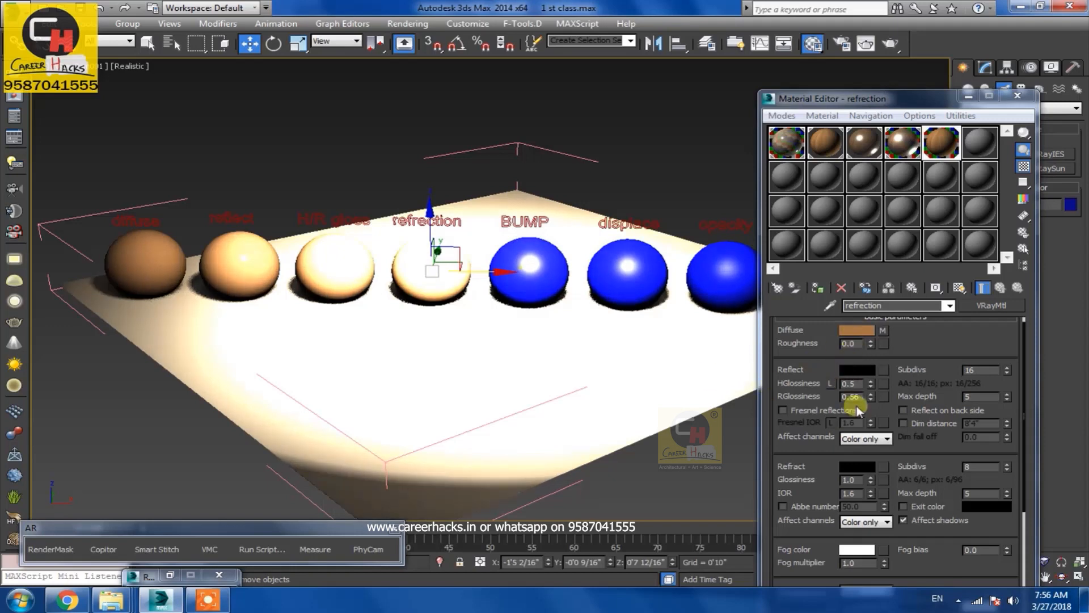
Widen the render region to the right to include the refraction sphere and render it
left_click_drag(861, 385, 817, 393)
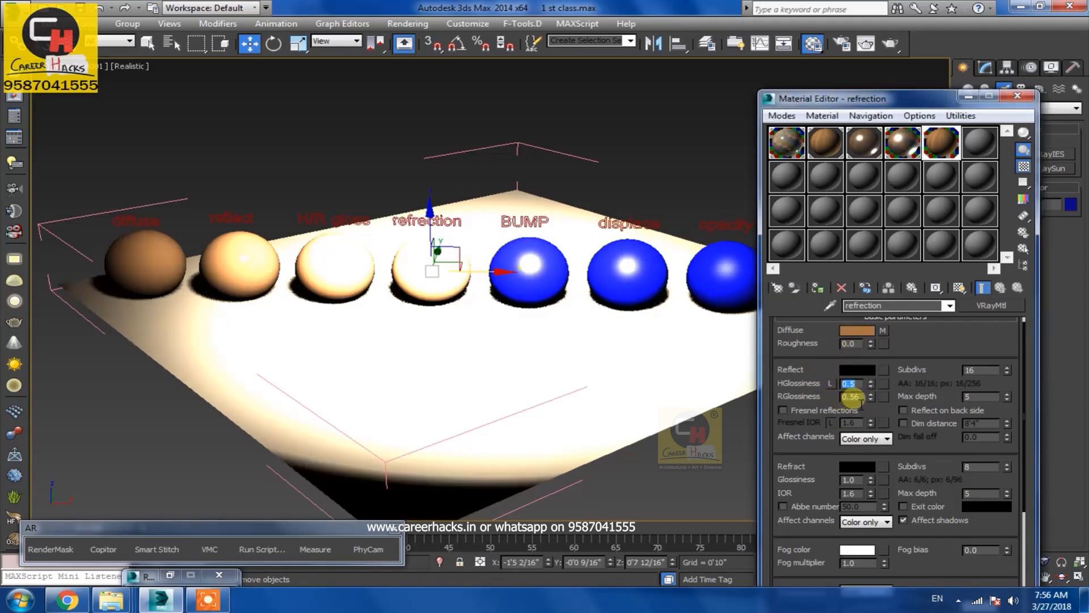
key("Tab")
left_click(865, 44)
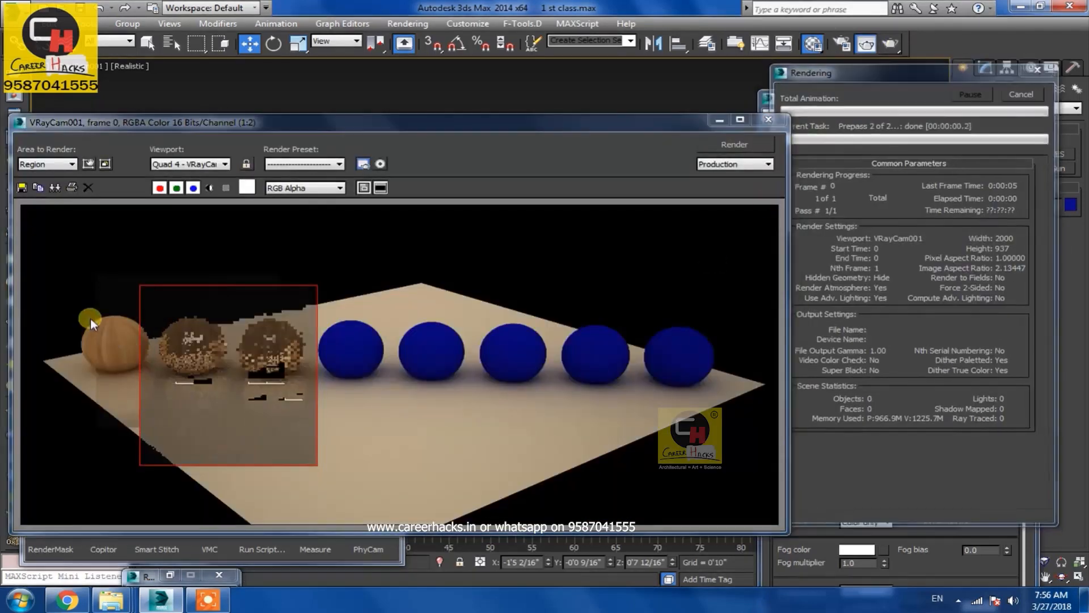
left_click(71, 164)
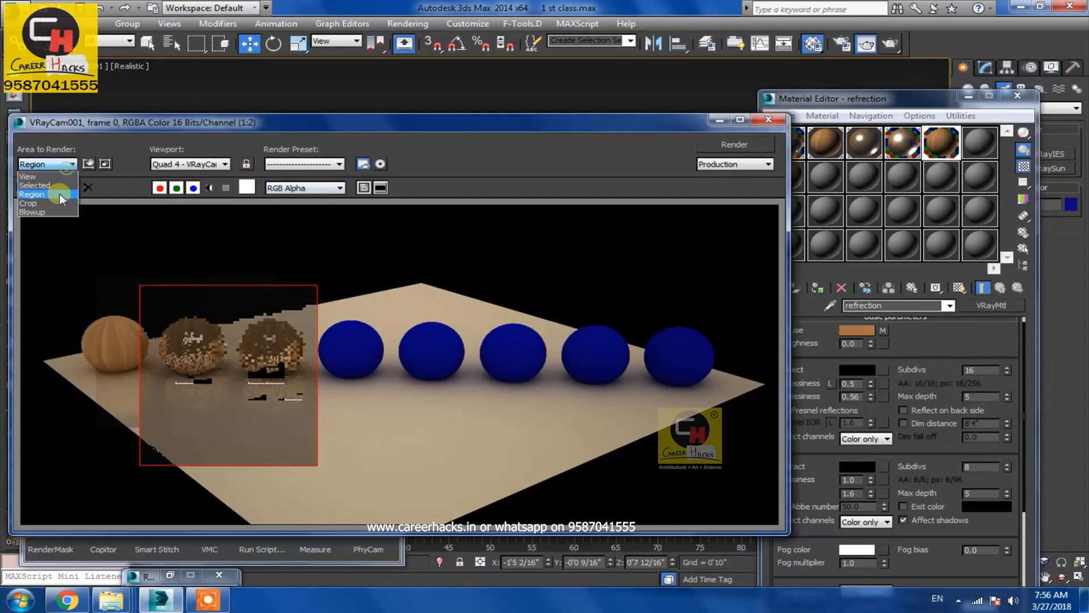
left_click(40, 187)
left_click_drag(321, 376, 397, 375)
left_click(735, 145)
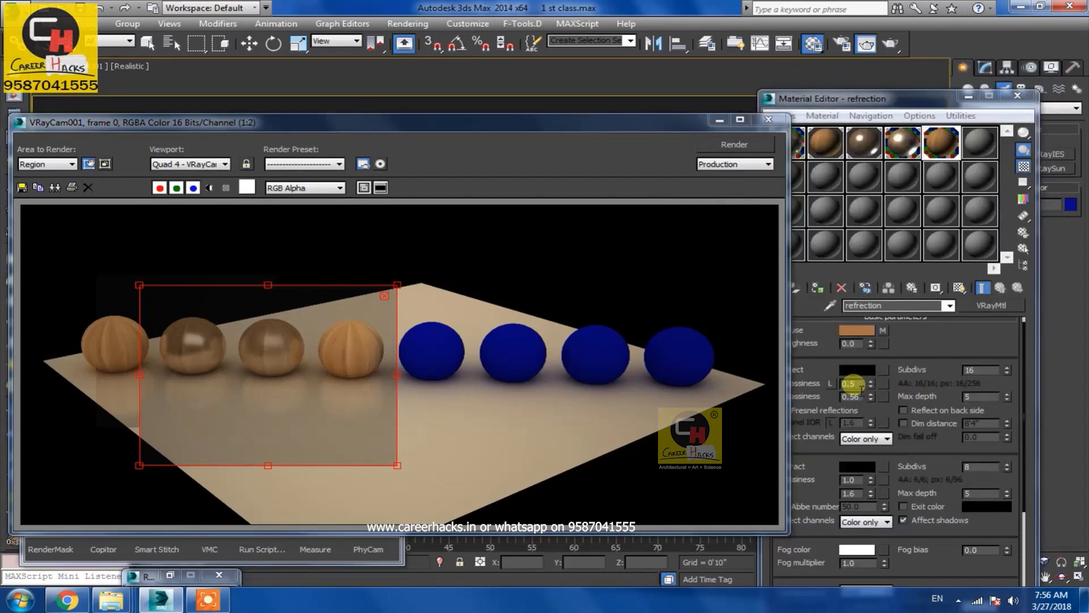
Set the material's reflection Subdivs to 1000
left_click(857, 385)
left_click(987, 370)
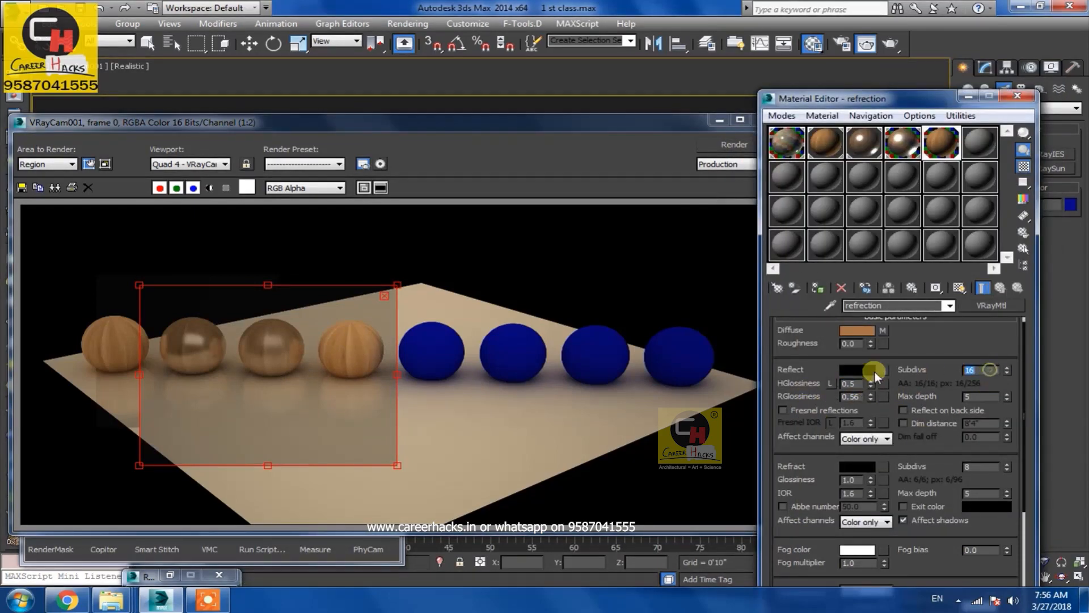
type("1000")
key("Return")
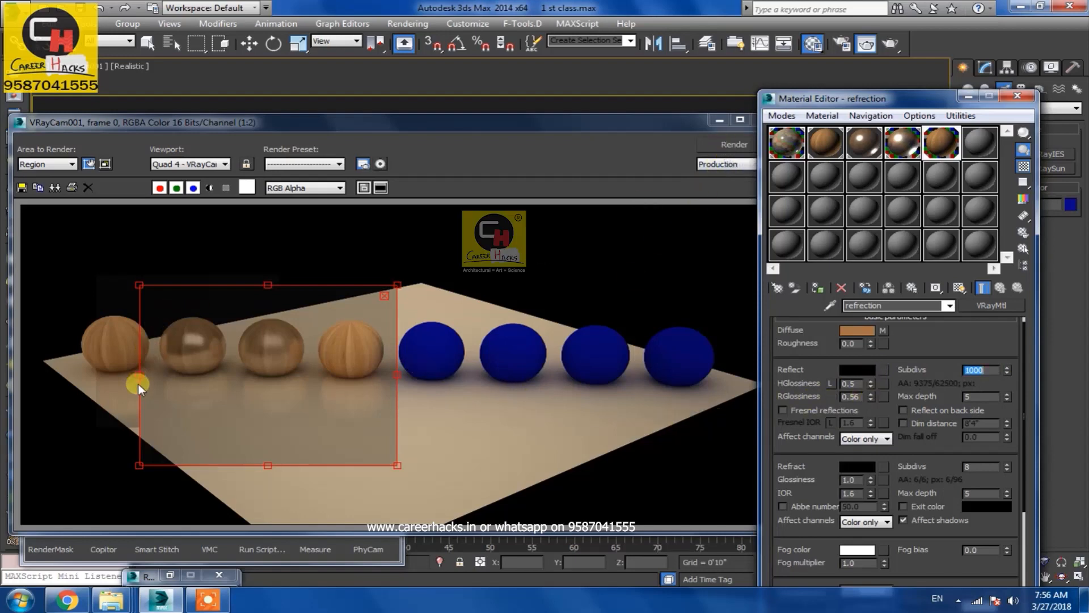
Extend the render region leftward to include the first sphere and render the region
left_click_drag(146, 376, 49, 376)
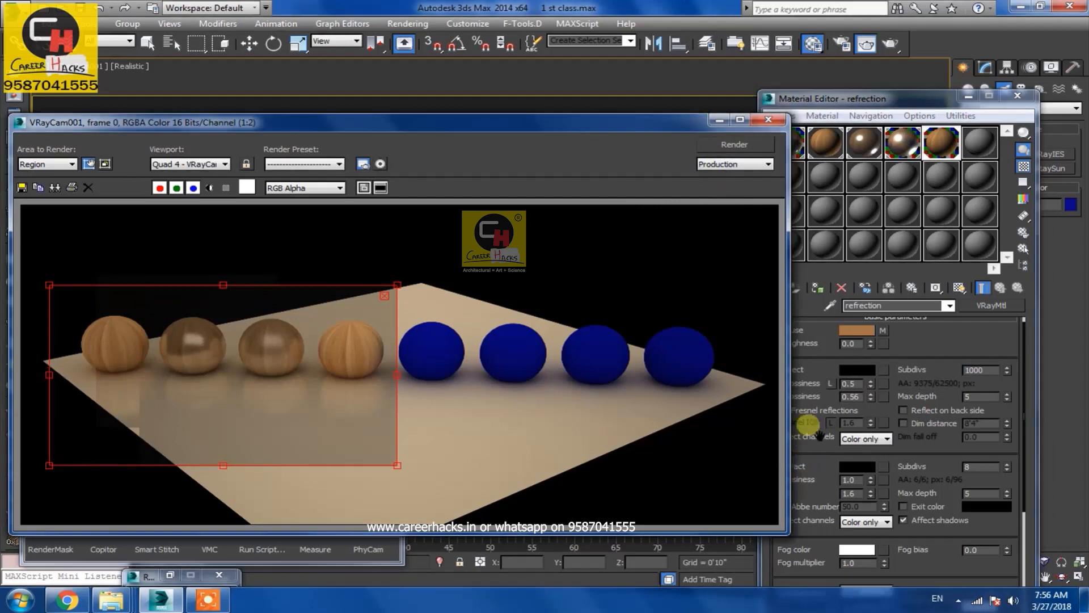
left_click(852, 369)
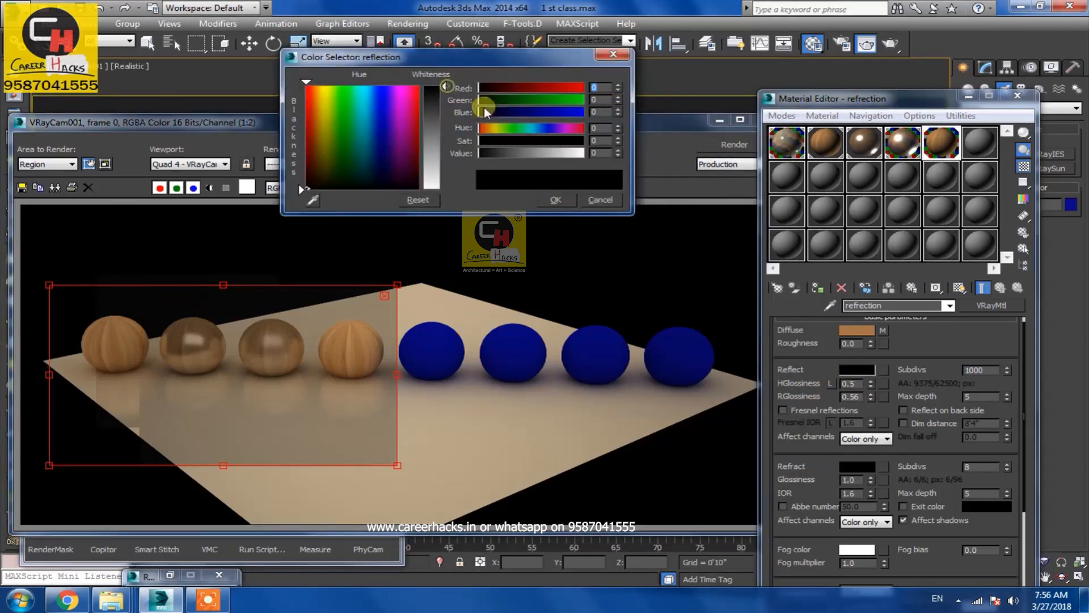
left_click(558, 199)
left_click(721, 145)
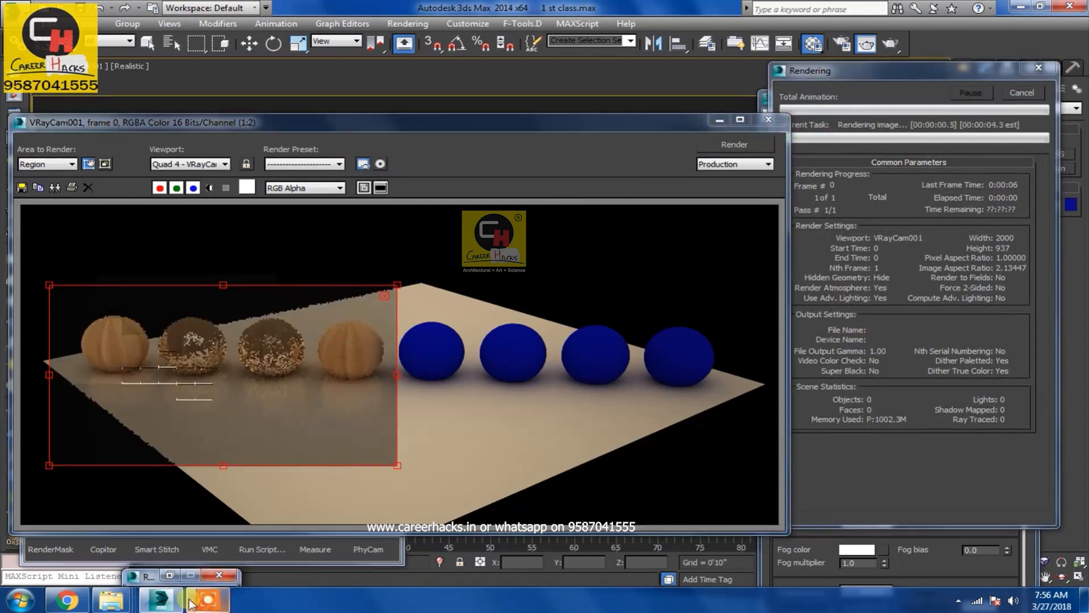
mouse_move(183, 598)
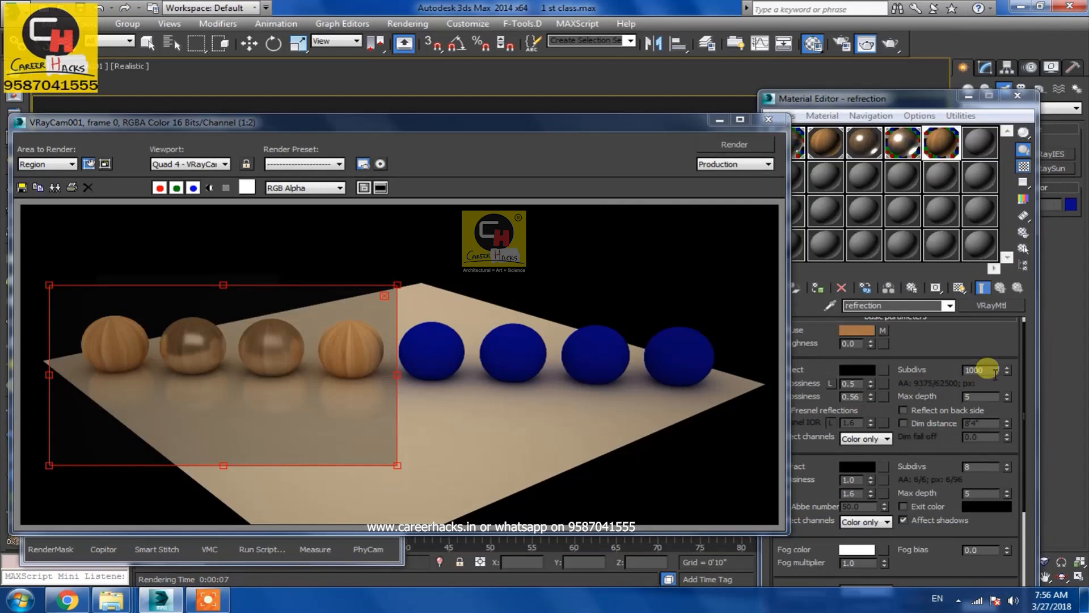
Set the Reflect color to a dark grey of about 15 and render the region again
left_click(862, 370)
left_click_drag(444, 88, 444, 93)
left_click(560, 201)
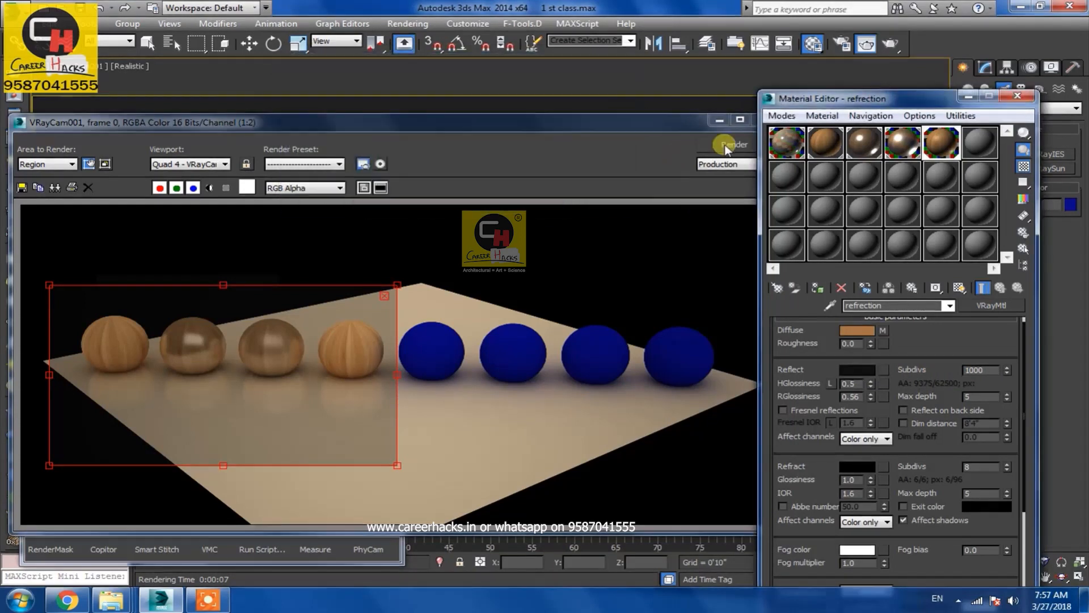
left_click(731, 146)
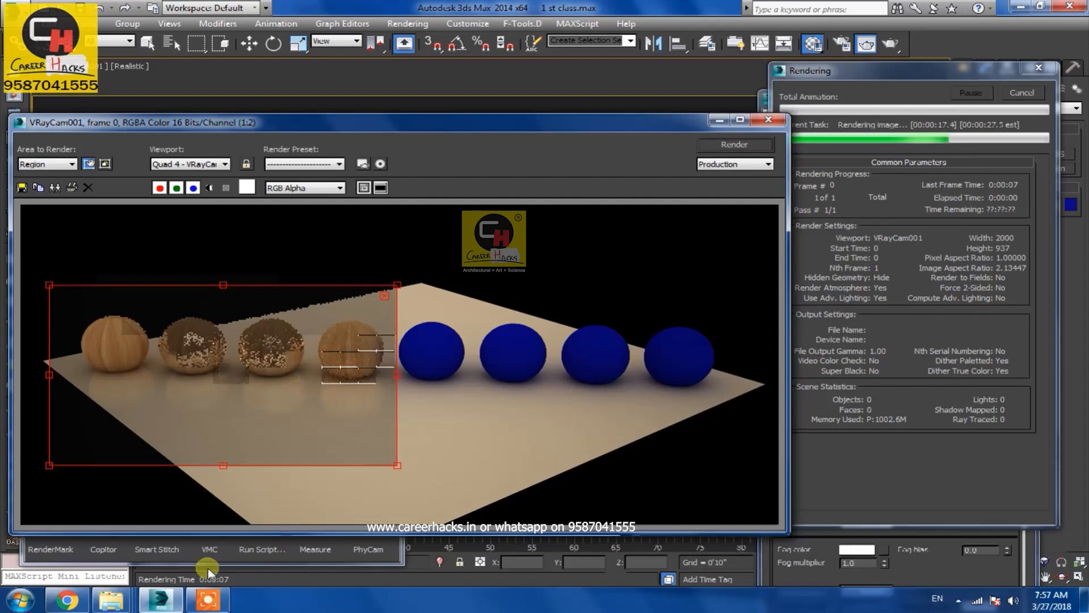
left_click(208, 599)
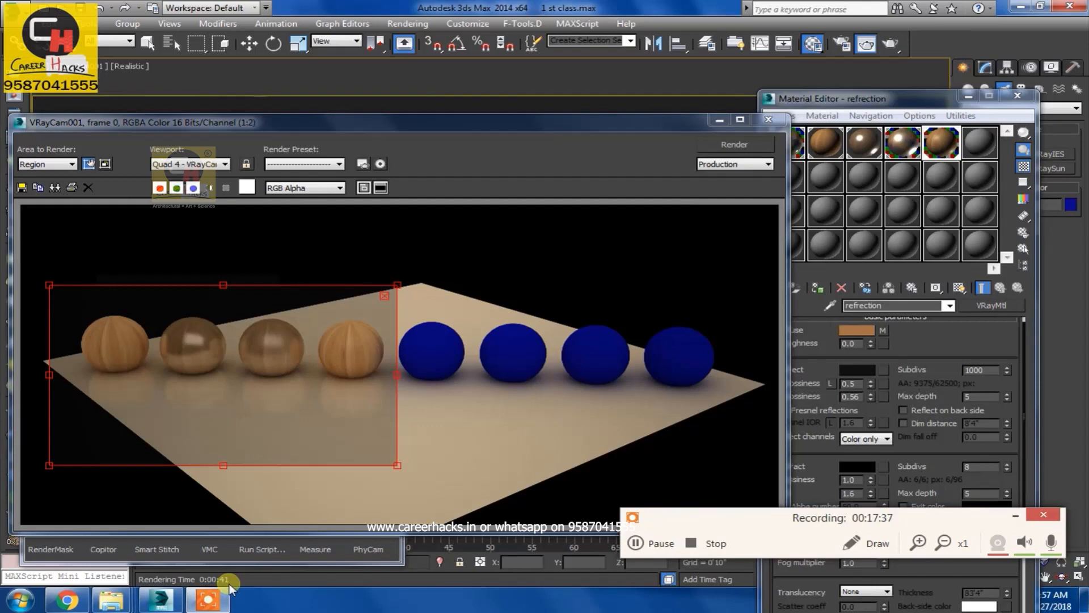
left_click(1012, 517)
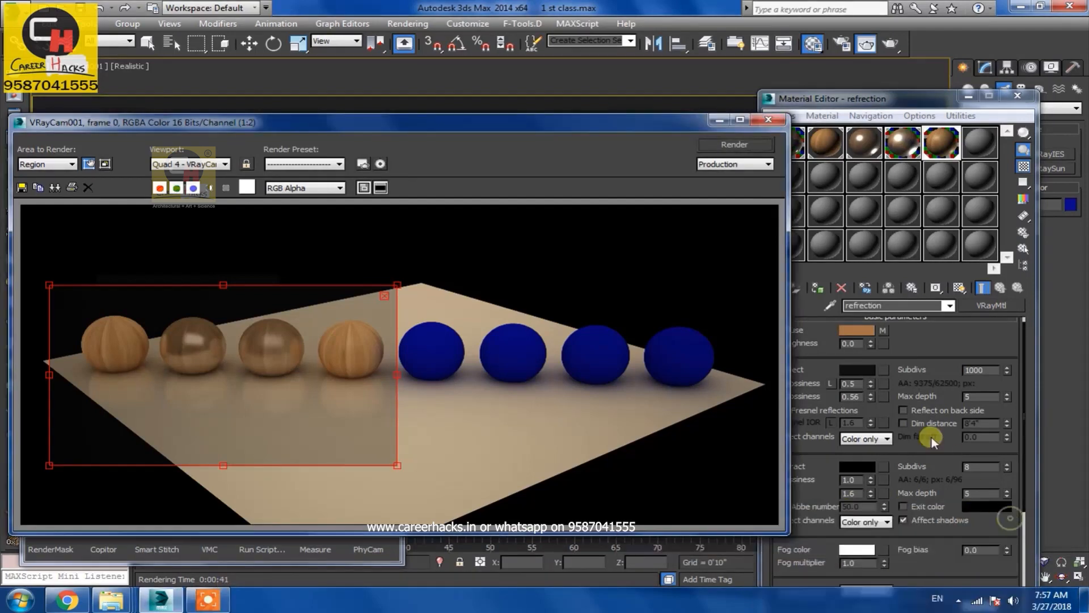
Set the Reflect color's Value to 1
left_click(859, 369)
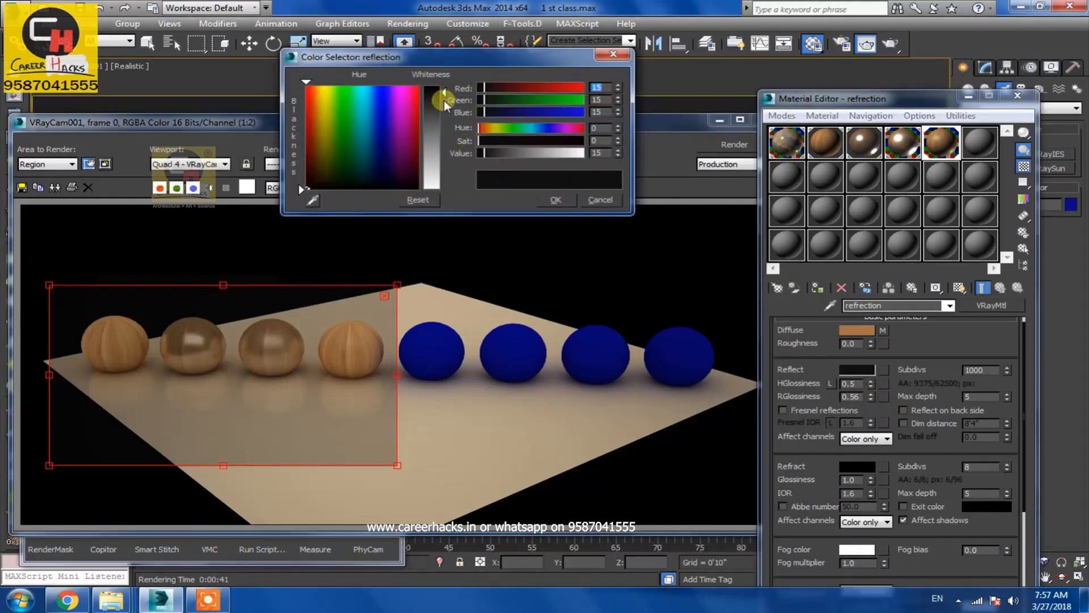
left_click_drag(441, 87, 442, 84)
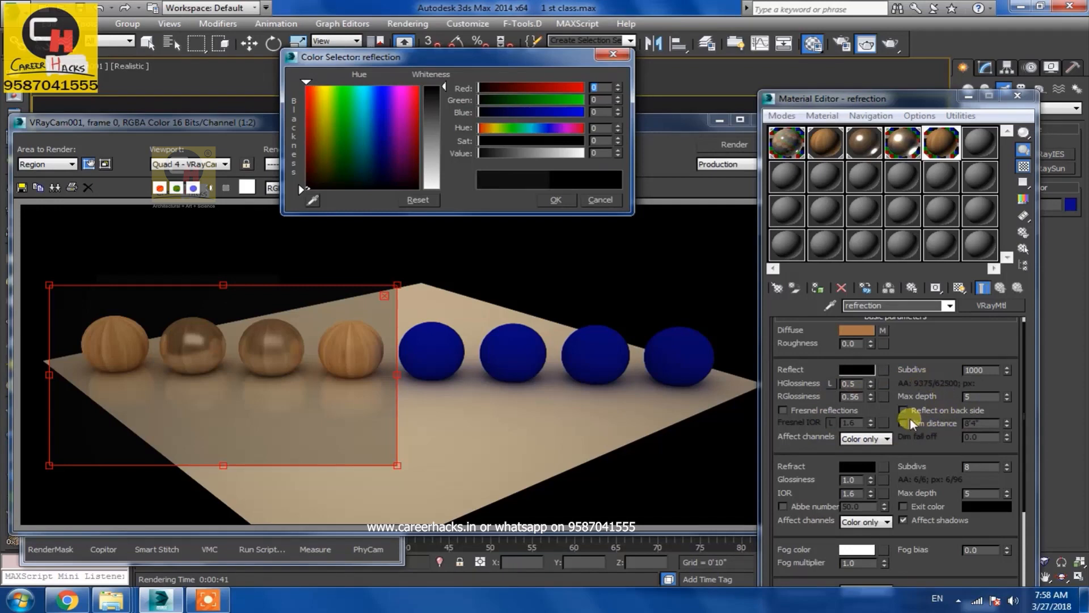
left_click(830, 384)
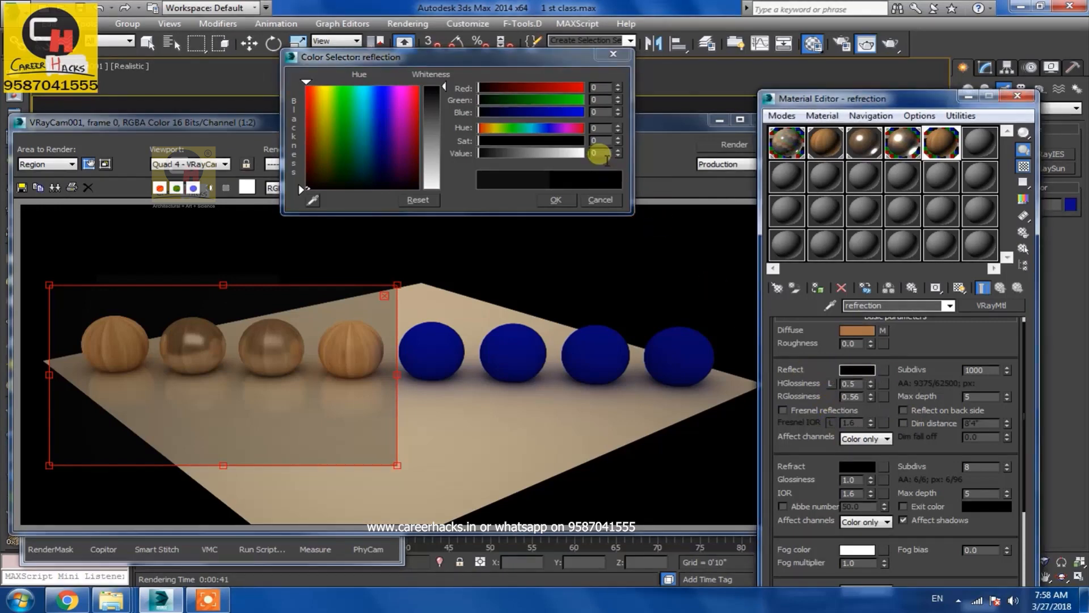
left_click_drag(601, 154, 519, 146)
type("1")
key("Return")
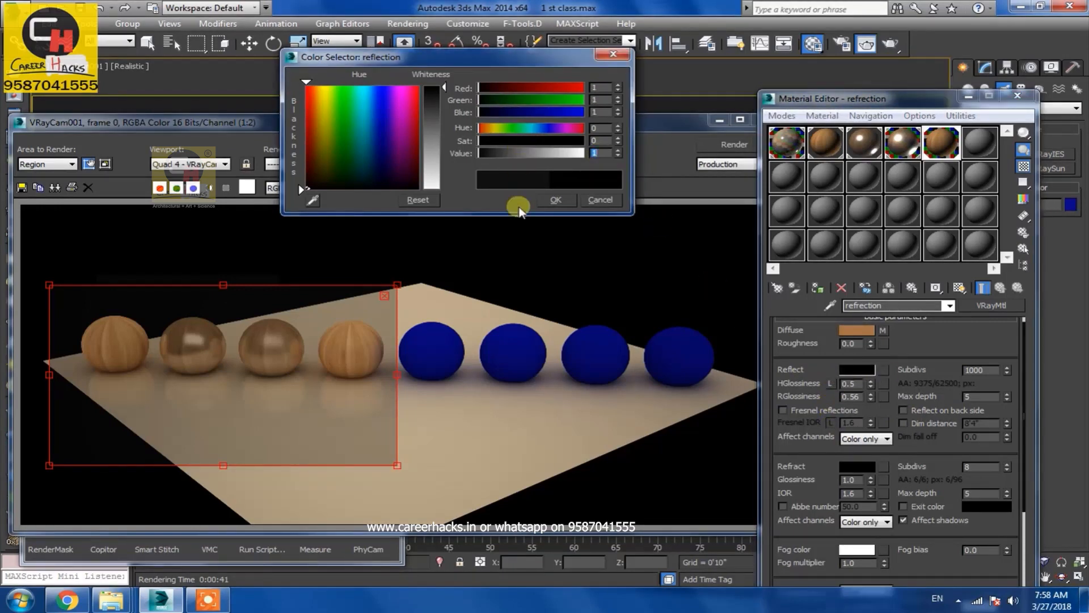
left_click(550, 202)
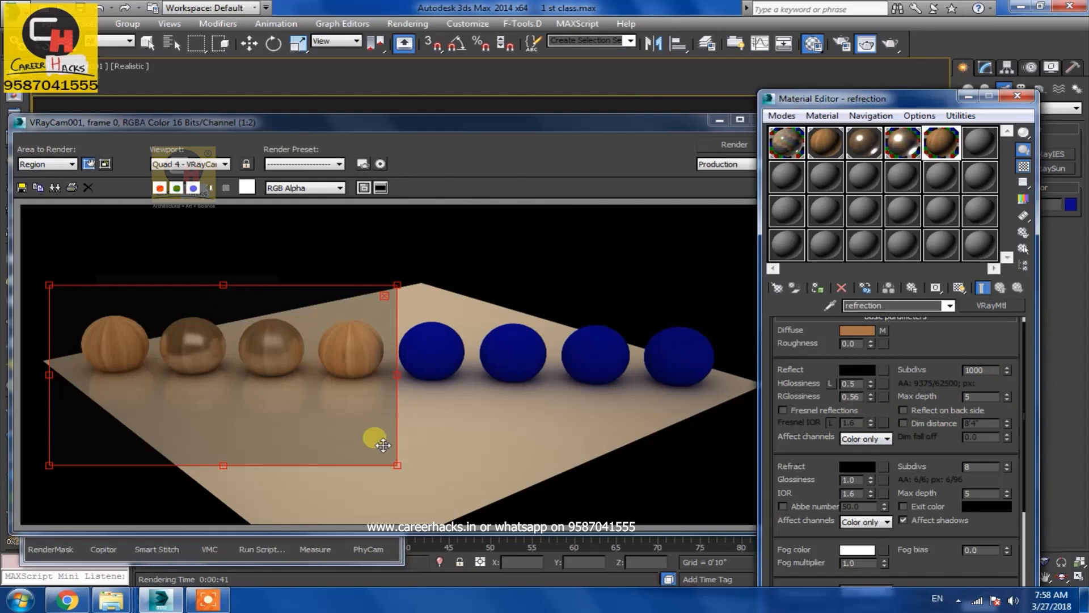
left_click(856, 369)
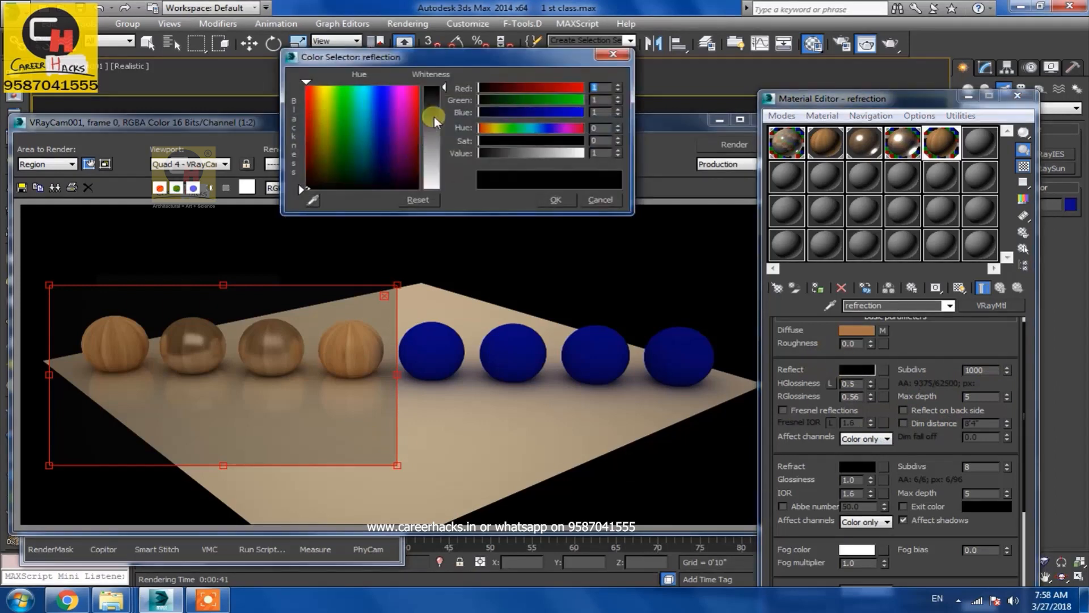
left_click(556, 200)
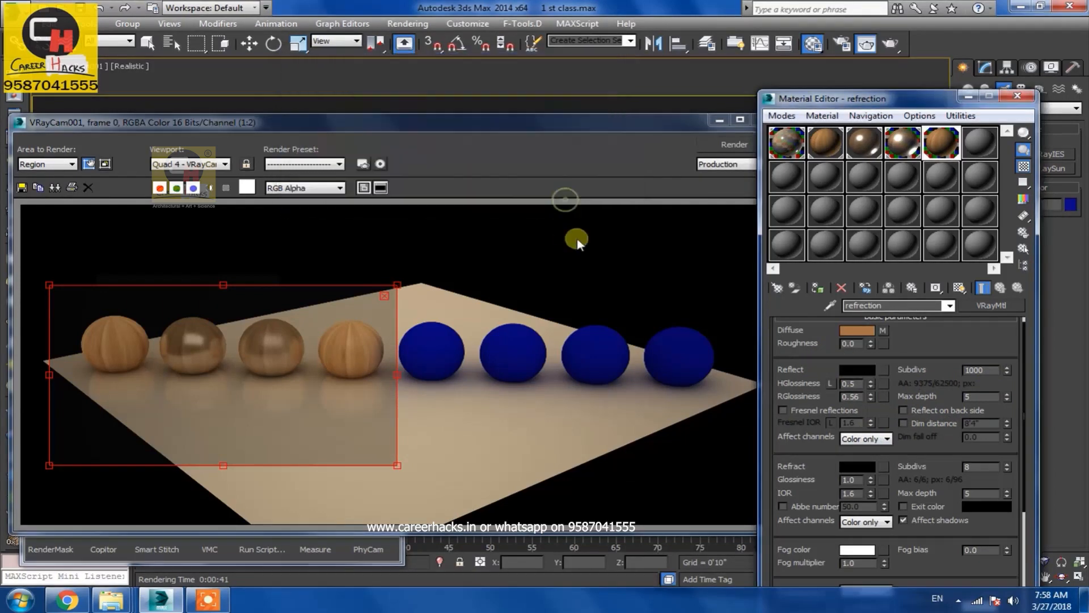
Assign a Perlin Marble map to the material's Reflect map slot
left_click(884, 370)
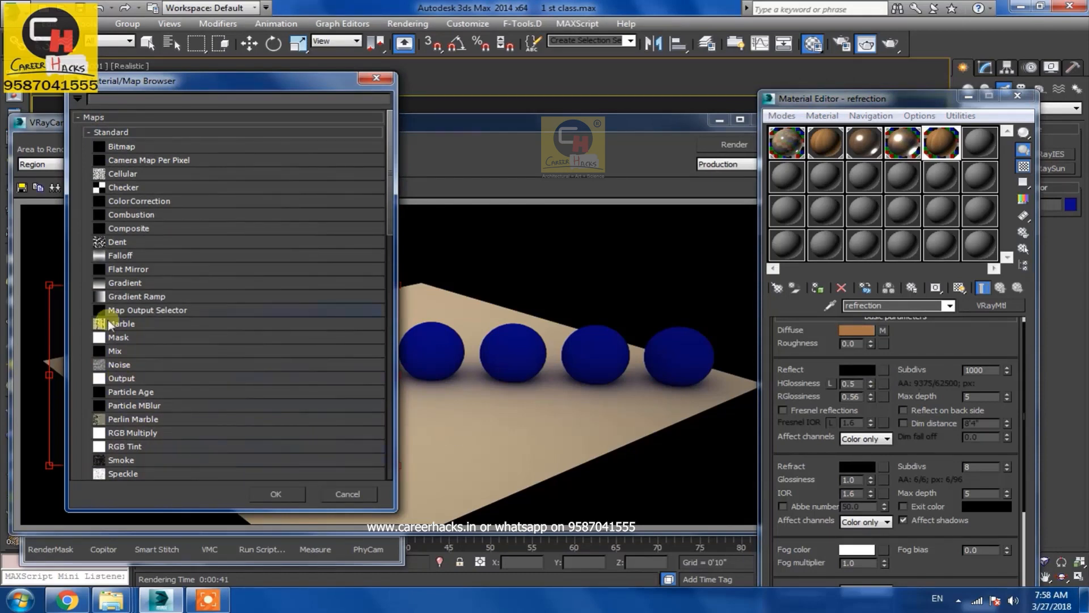
scroll(142, 301, "down", 3)
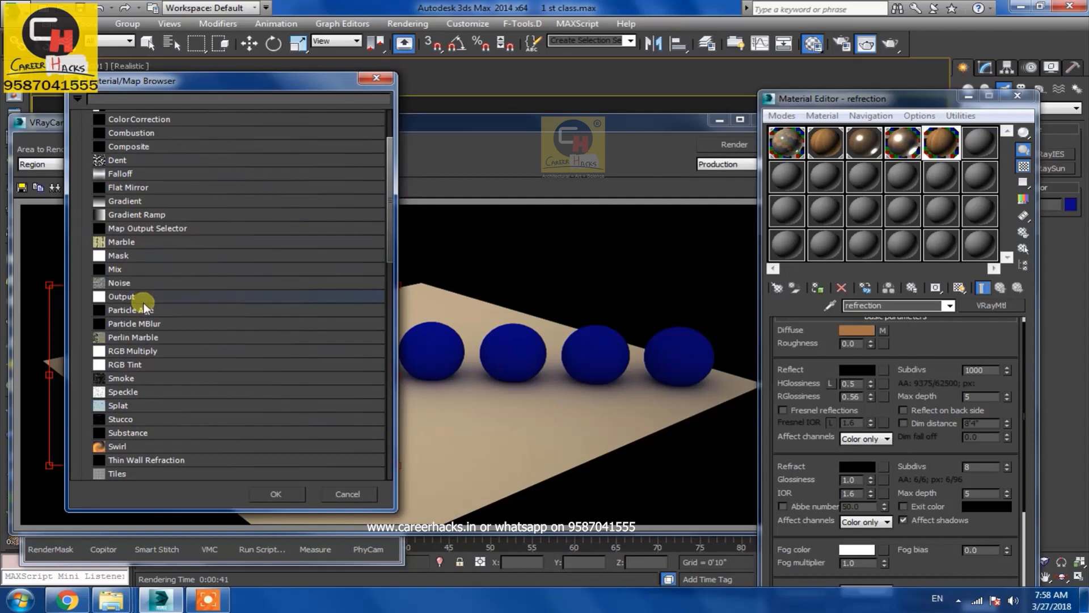
double_click(126, 291)
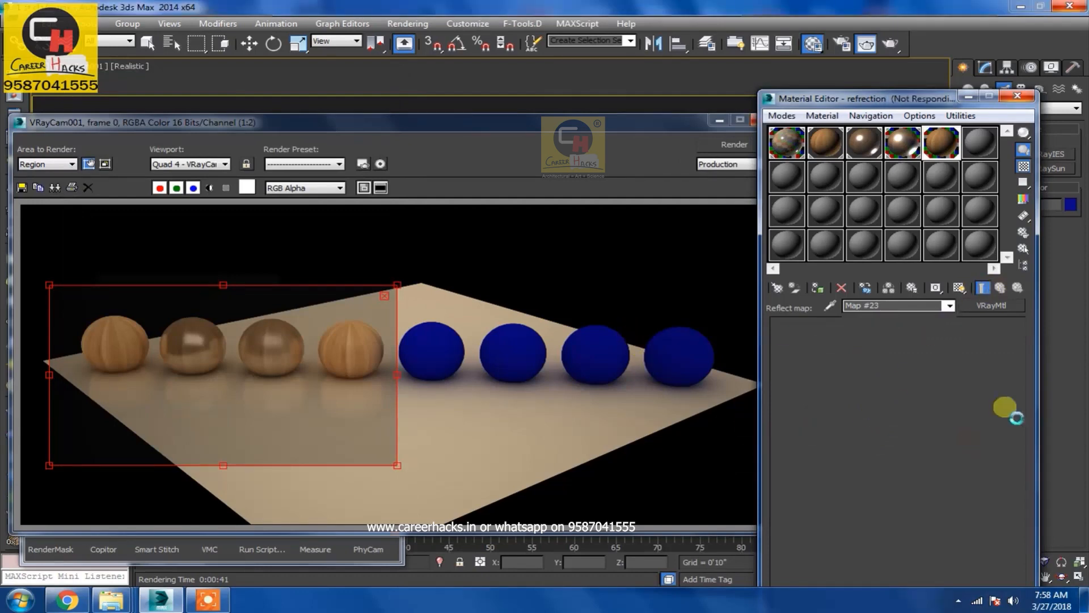
left_click(704, 399)
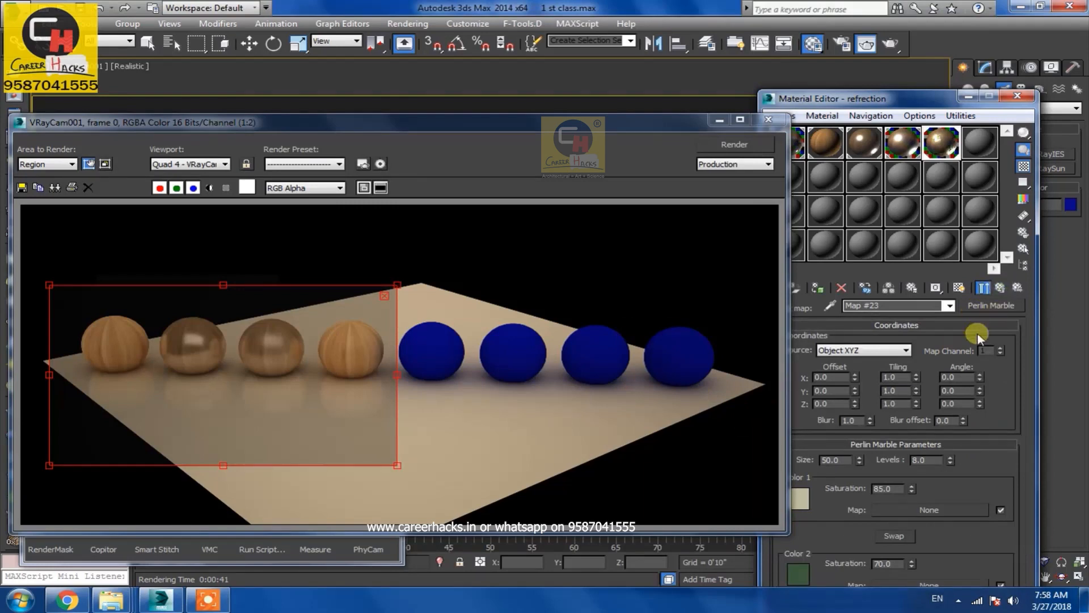
Return to the parent material and set the reflection Subdivs to 8
left_click(1000, 288)
double_click(977, 372)
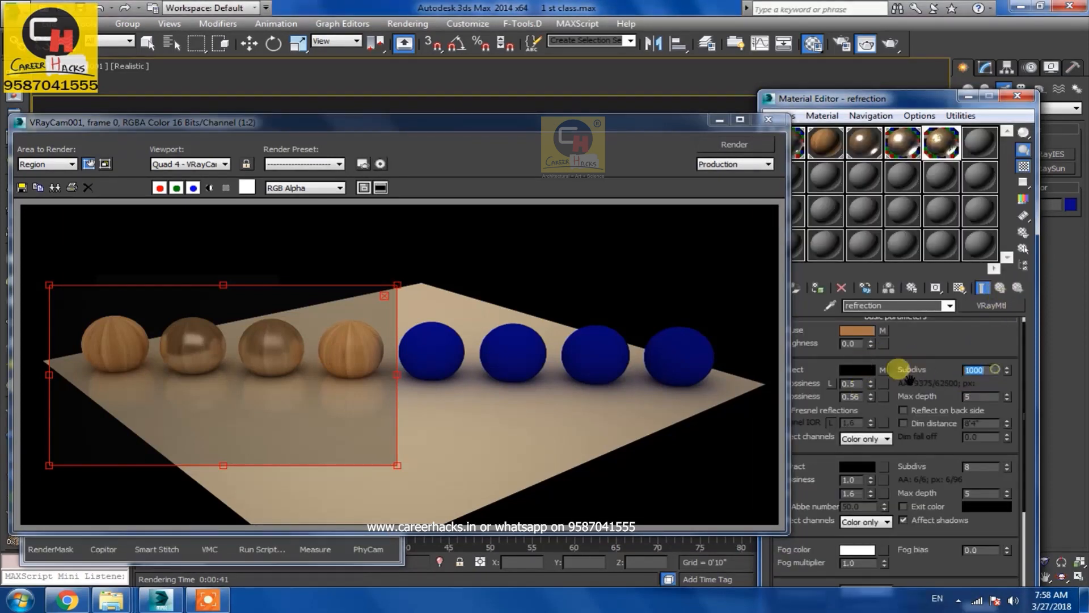
type("8")
key("Return")
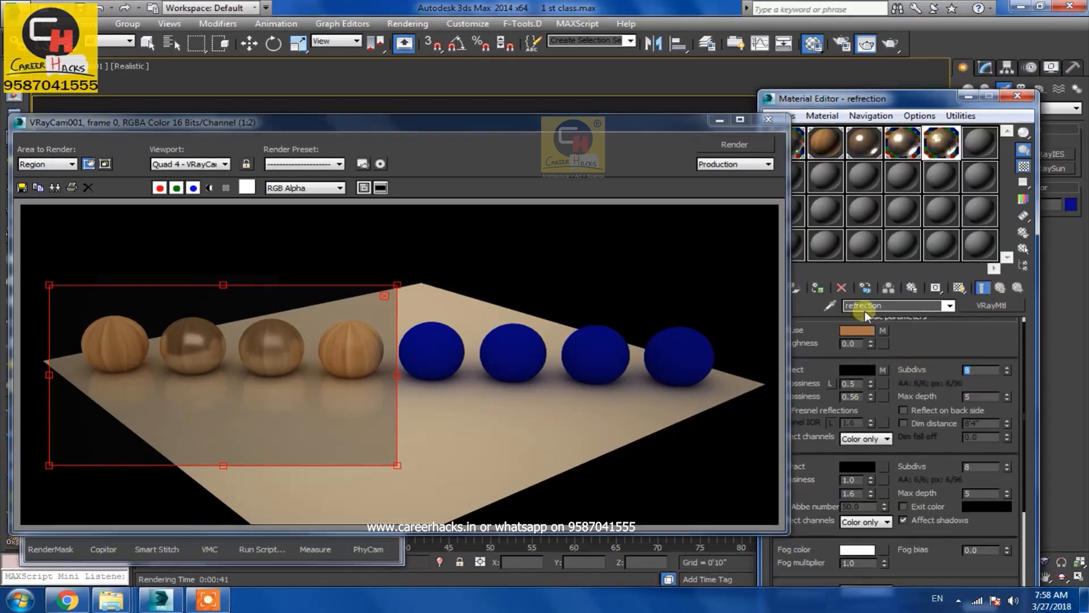
Switch the viewport display mode to Shaded
left_click(125, 65)
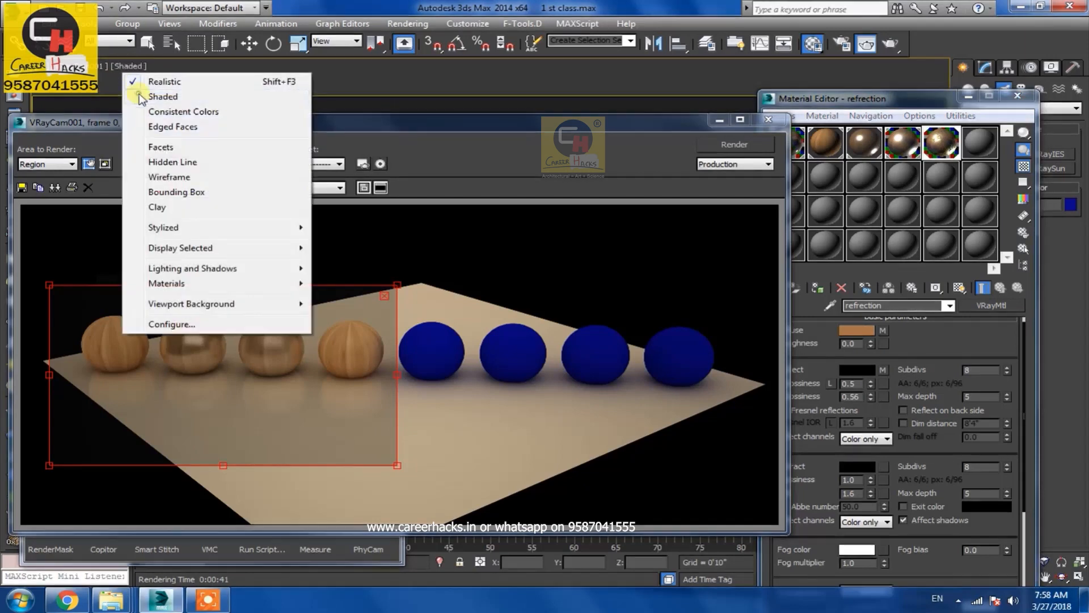
left_click(142, 96)
Preview the material sample enlarged, close it, and render the region
double_click(937, 152)
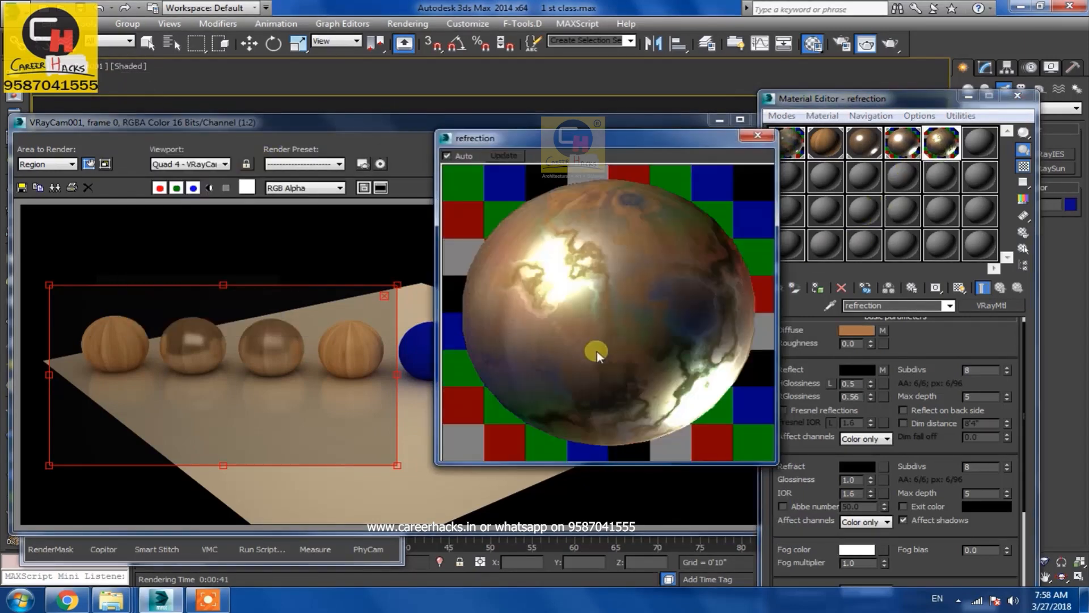
left_click(758, 135)
left_click(727, 152)
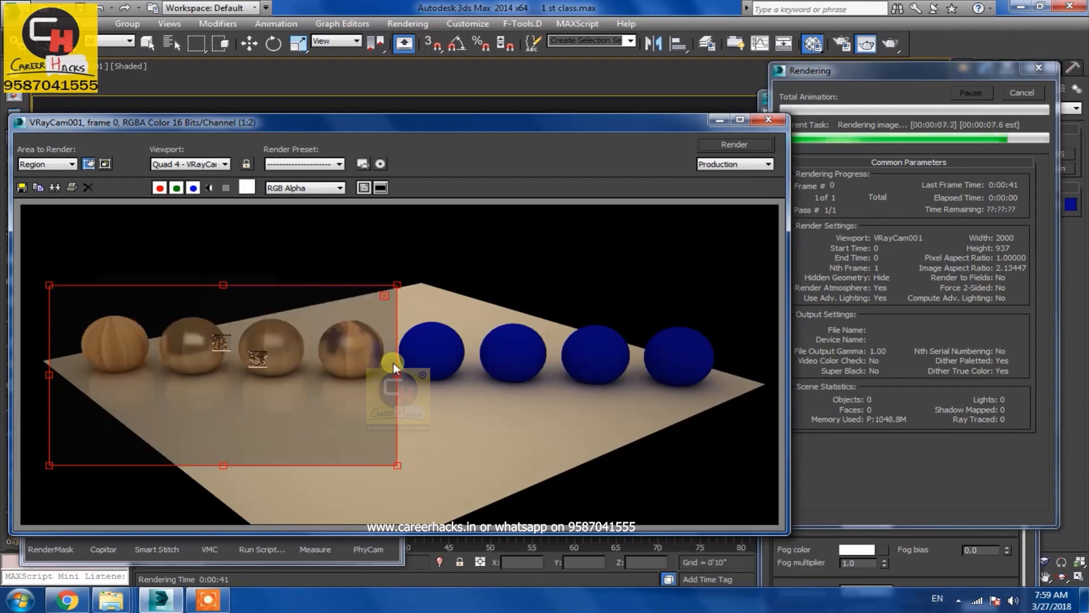
left_click(912, 356)
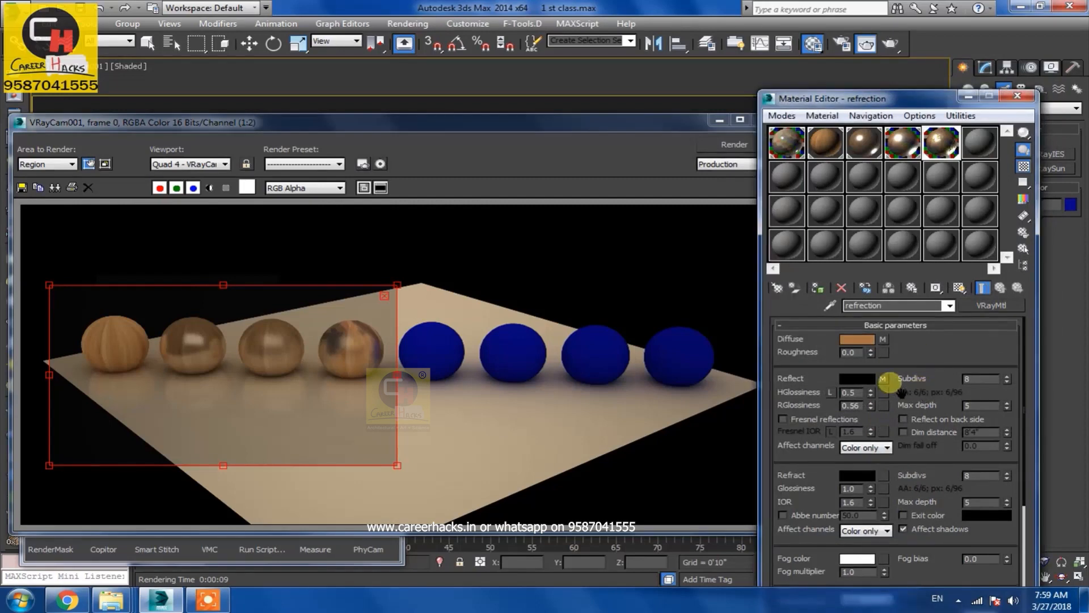
Open the Perlin Marble reflect map and set its Color 2 to black
left_click(883, 369)
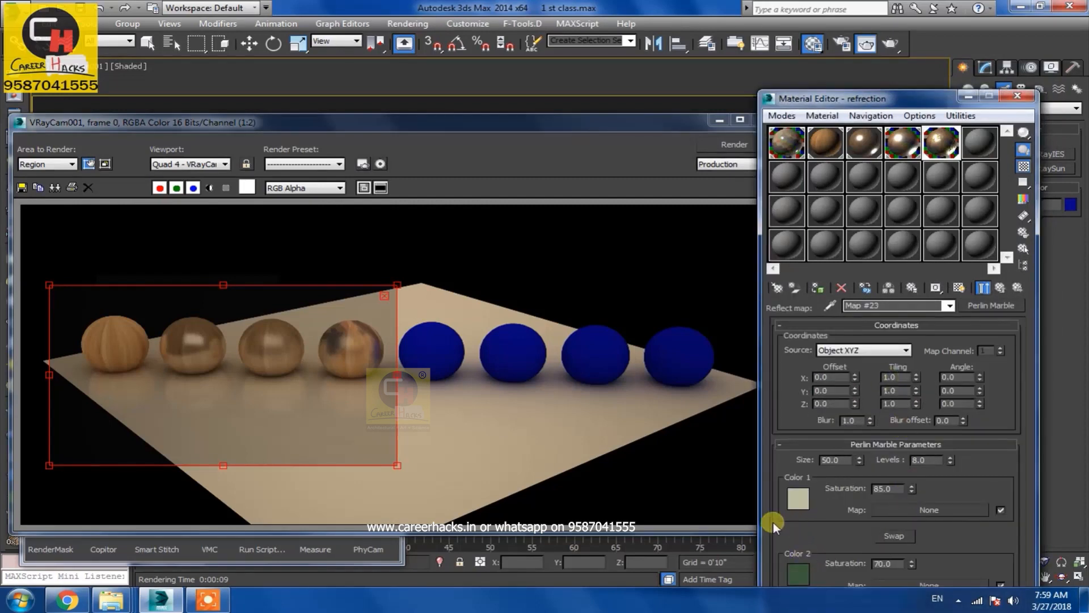
left_click_drag(909, 101, 894, 13)
left_click(784, 482)
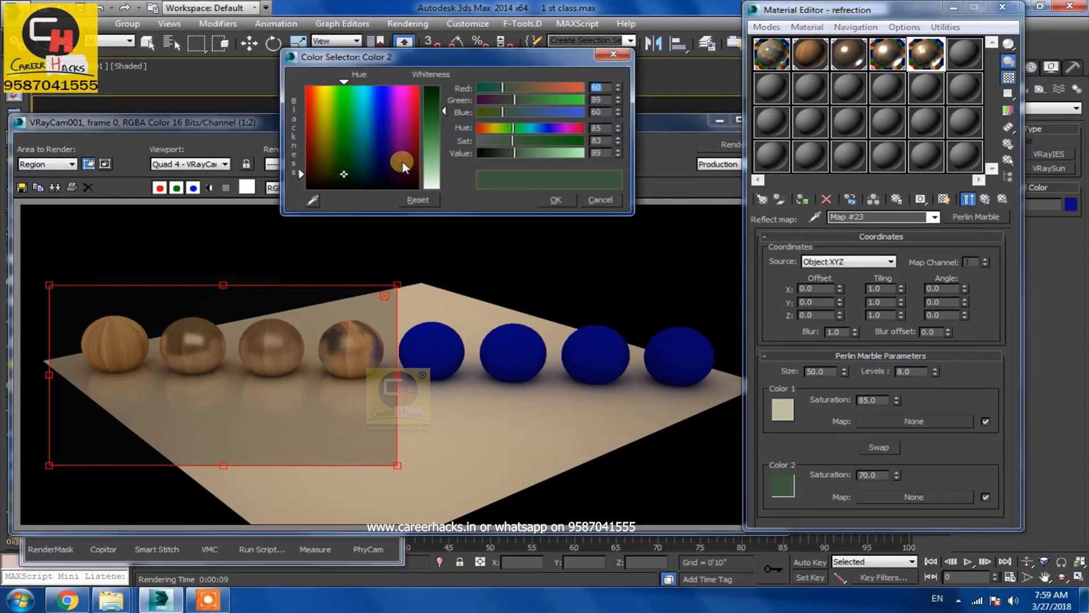
left_click(438, 90)
left_click(363, 170)
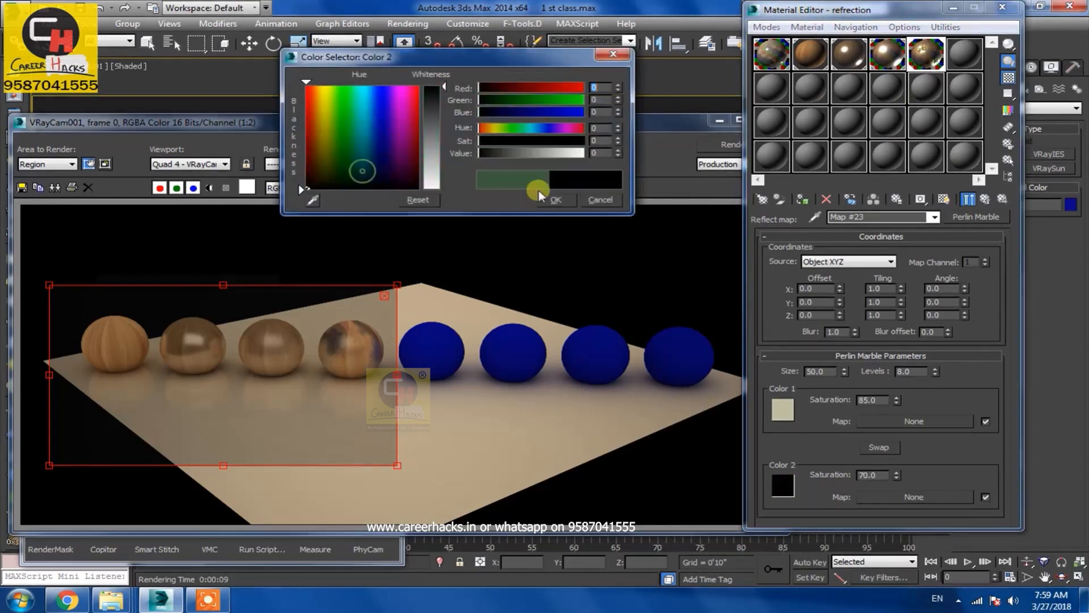
left_click(542, 196)
Set the Perlin Marble Color 1 to a neutral grey with saturation 0
left_click(782, 409)
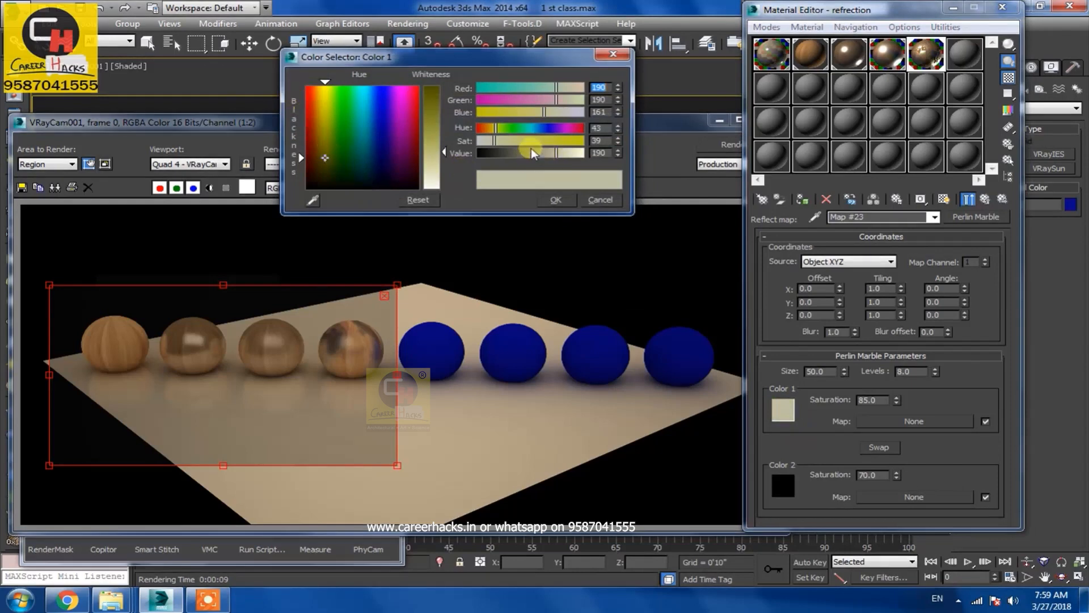
left_click_drag(495, 140, 478, 140)
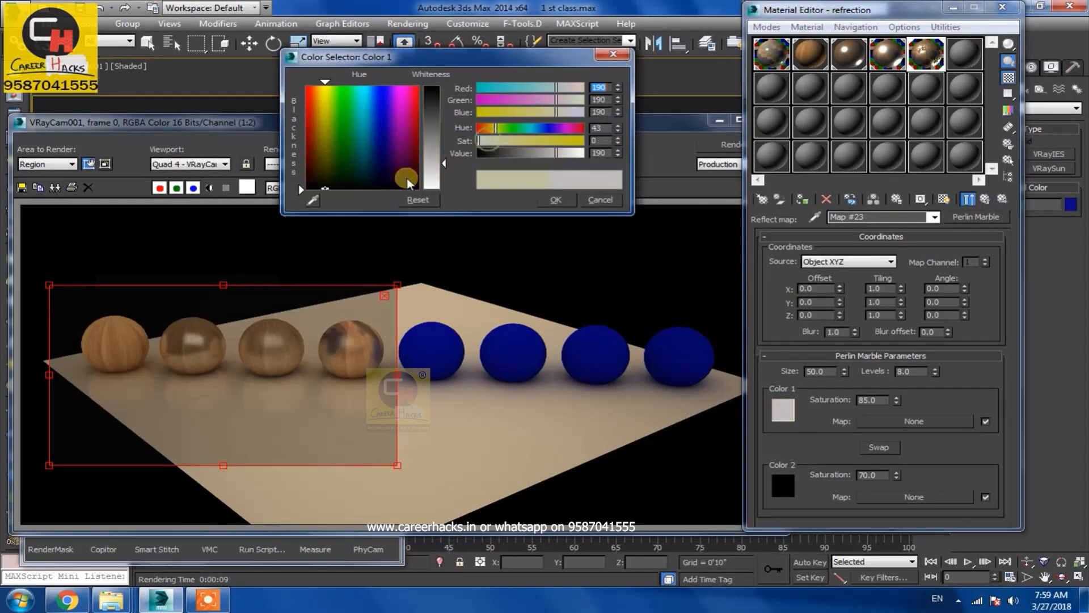
left_click(555, 199)
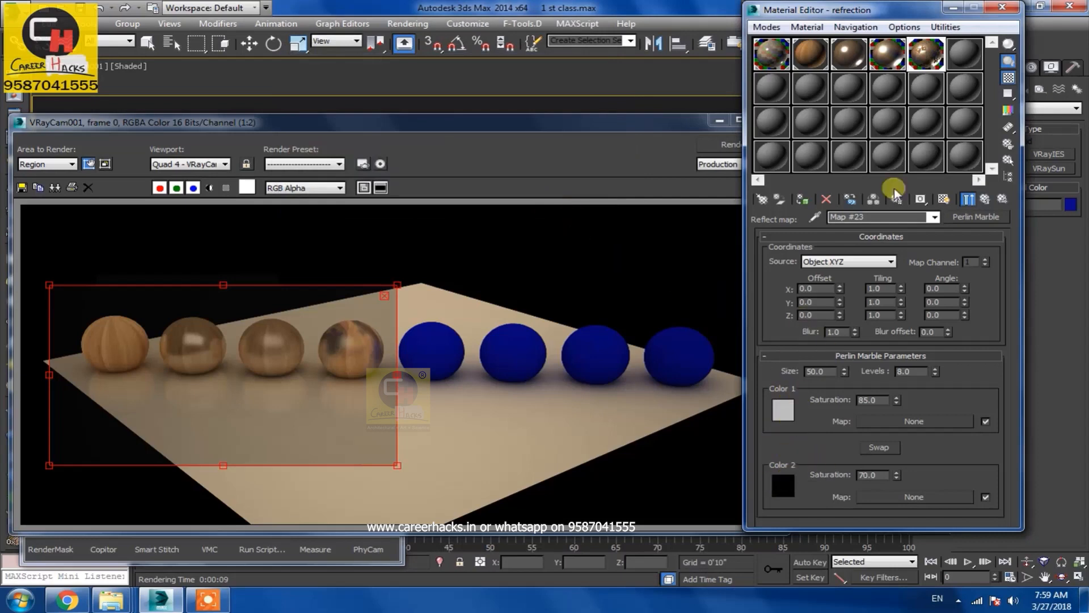
Preview the map sample enlarged, close it, and render the region again
double_click(924, 62)
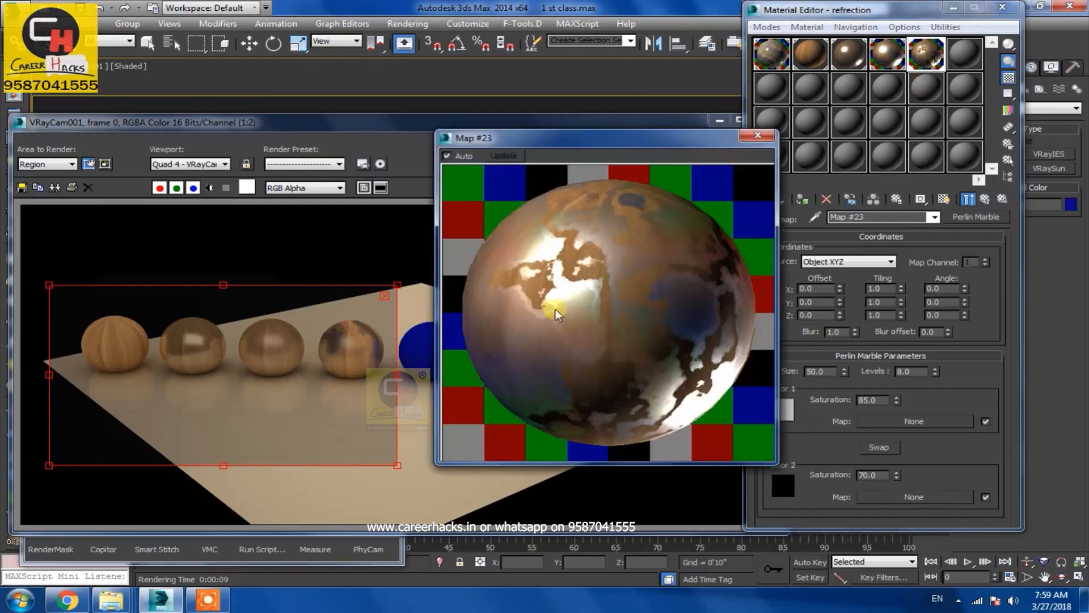
left_click(758, 135)
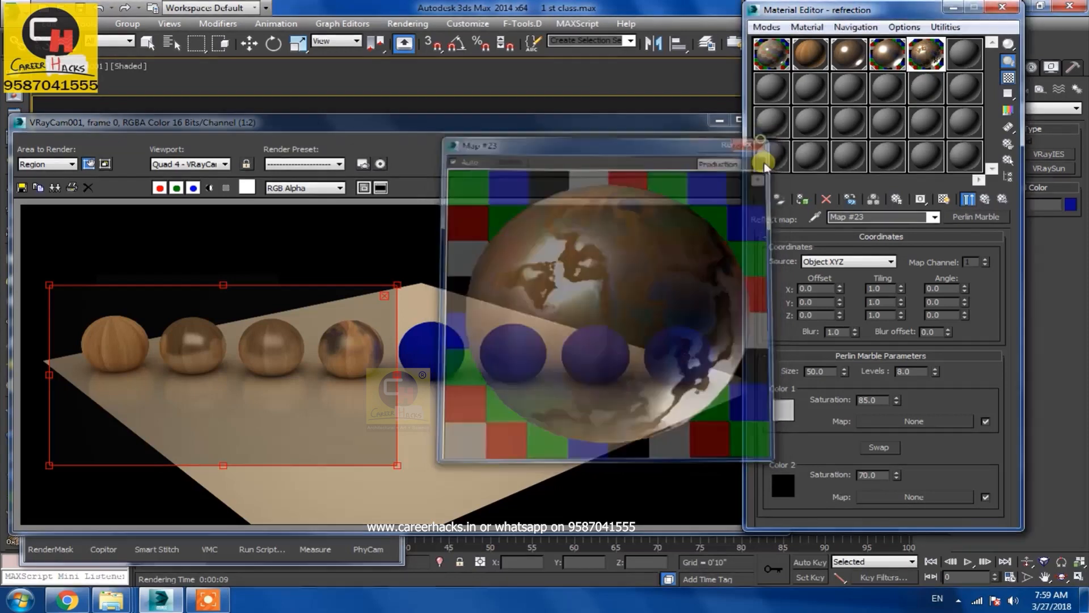
left_click(709, 144)
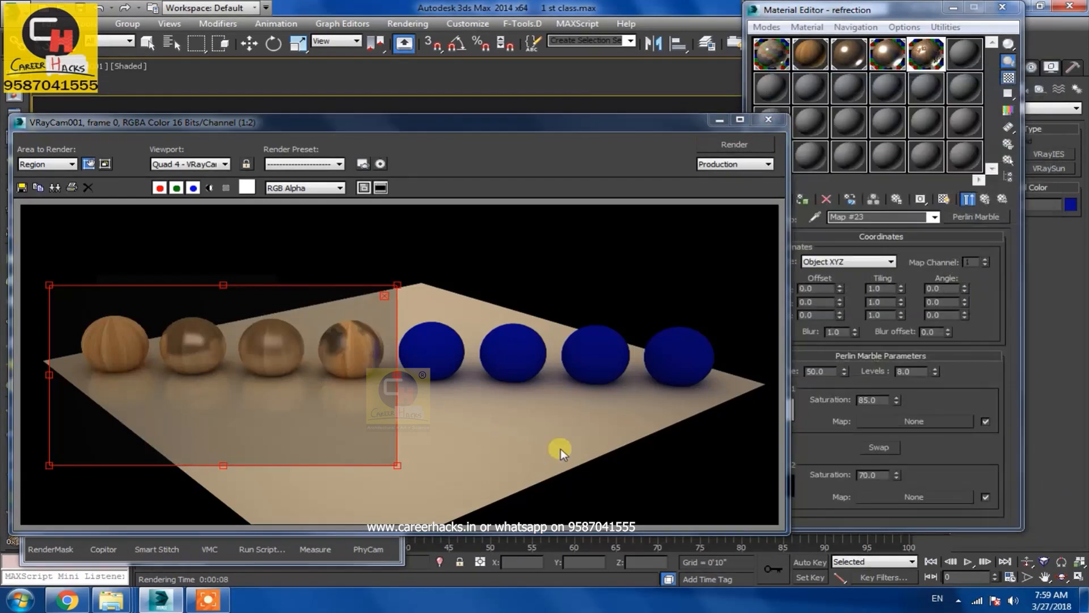
Return to the parent material and clear the map from the Reflect slot
left_click(982, 201)
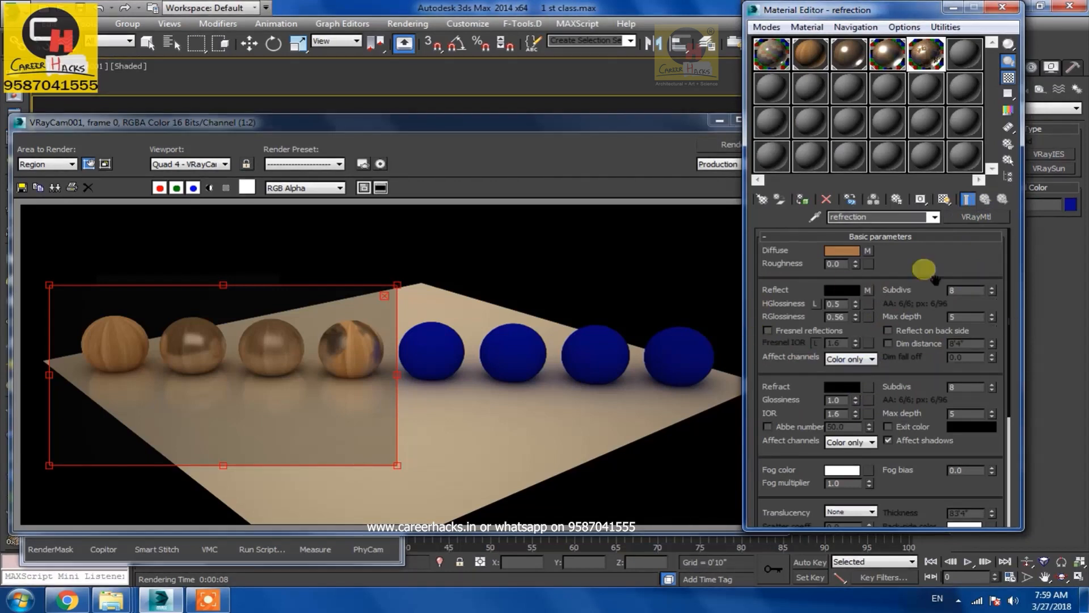
right_click(868, 290)
left_click(897, 330)
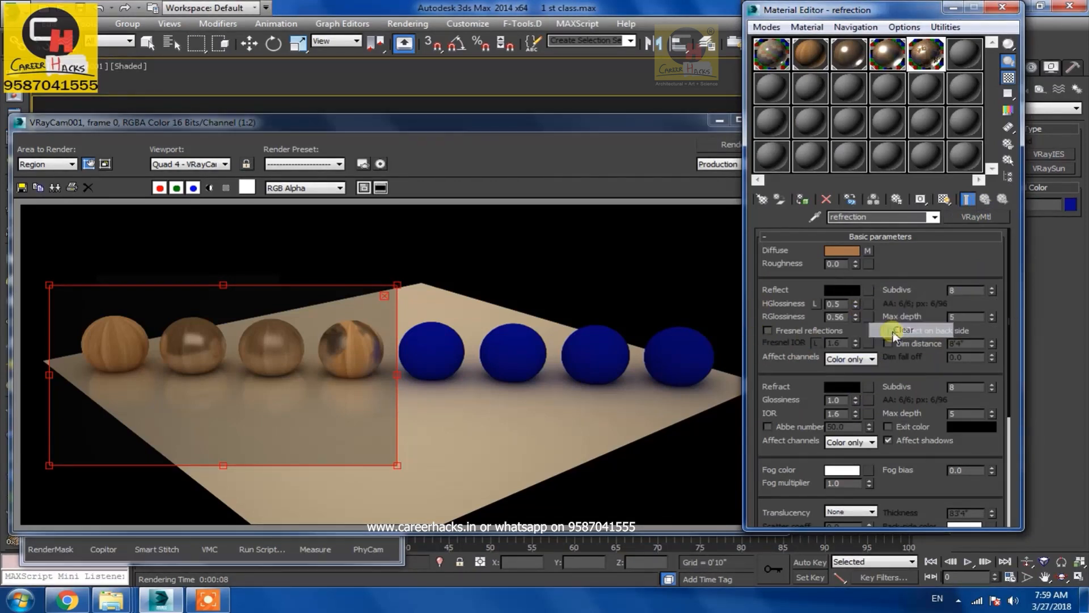
left_click(842, 290)
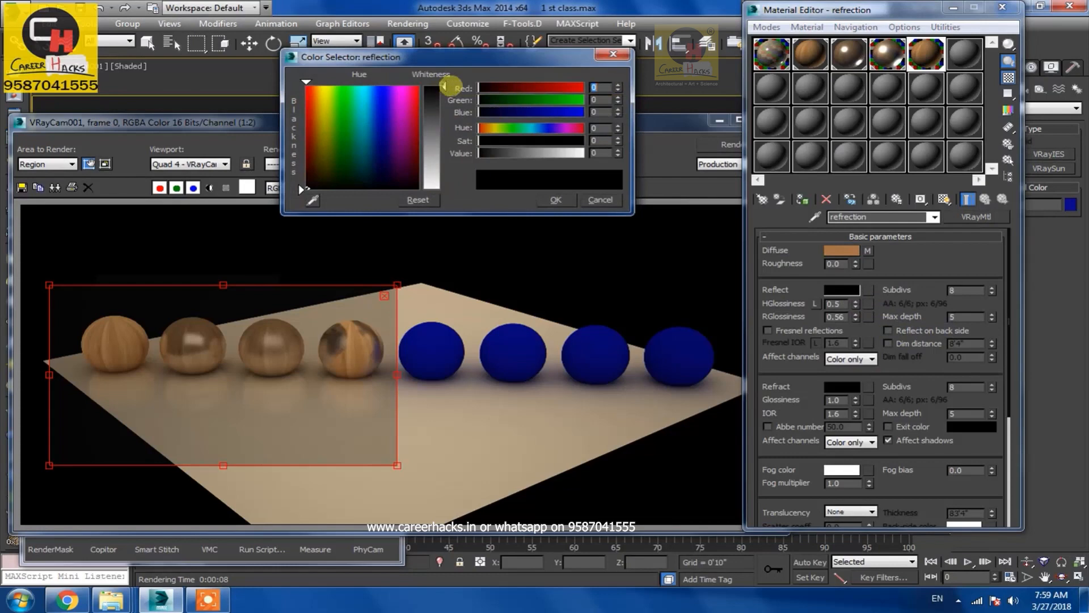
left_click(555, 200)
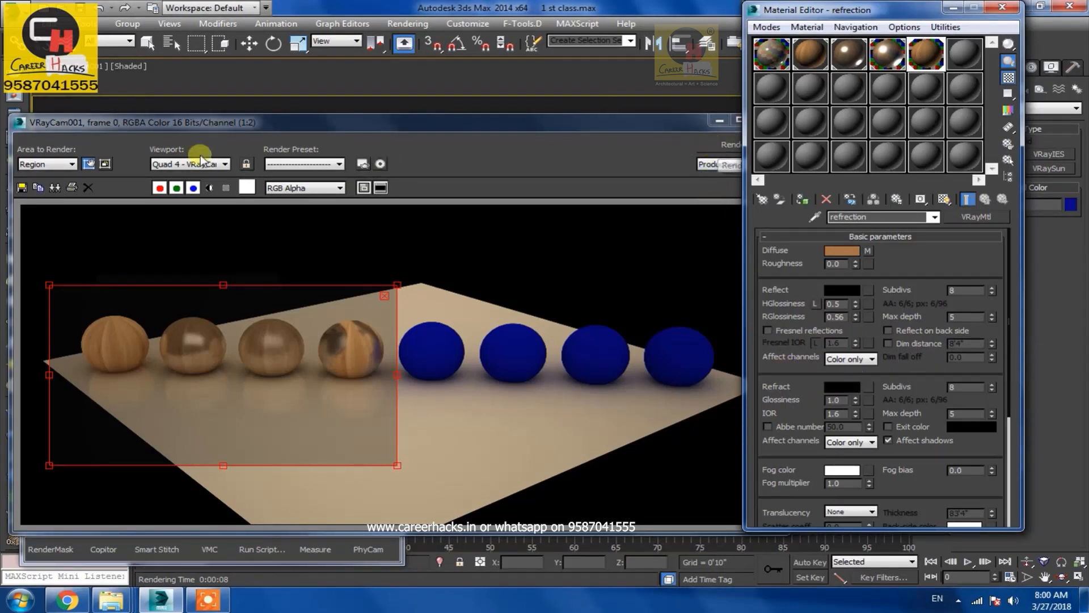
Shrink the render region to cover only the fourth sphere and render it
left_click(61, 167)
left_click(59, 195)
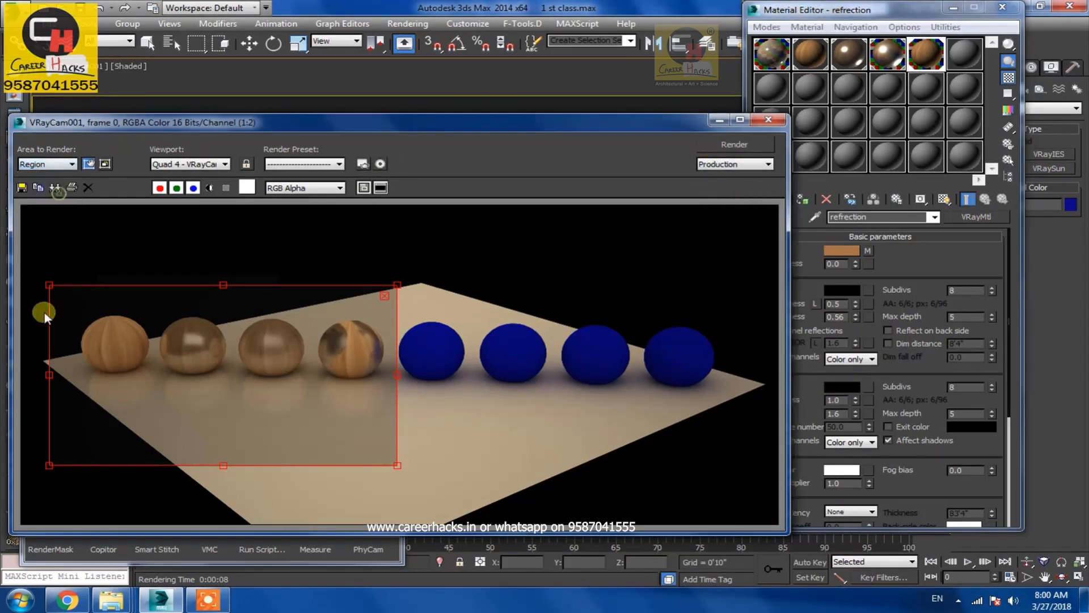
left_click_drag(50, 376, 301, 382)
left_click(730, 145)
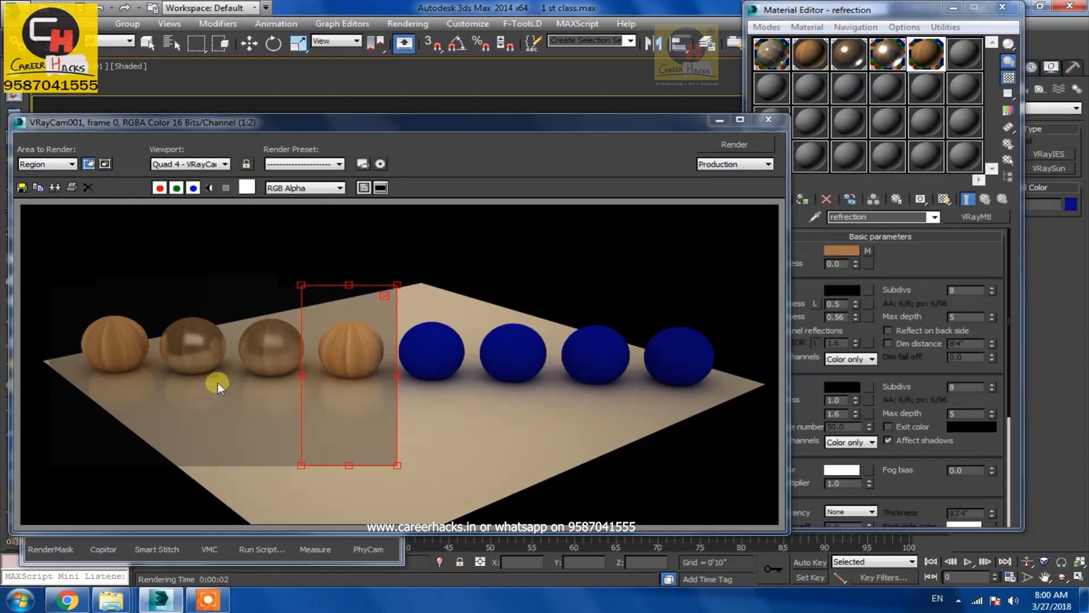
left_click(924, 281)
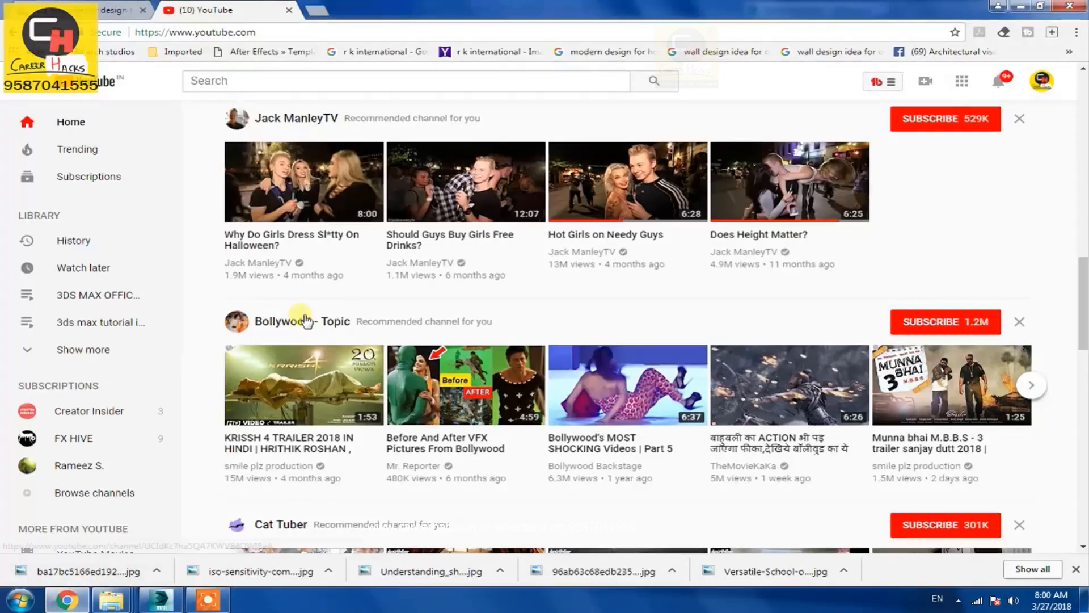
Switch to the web browser, search Google Images for reflection, and open the types-of-reflection diagram
left_click(317, 10)
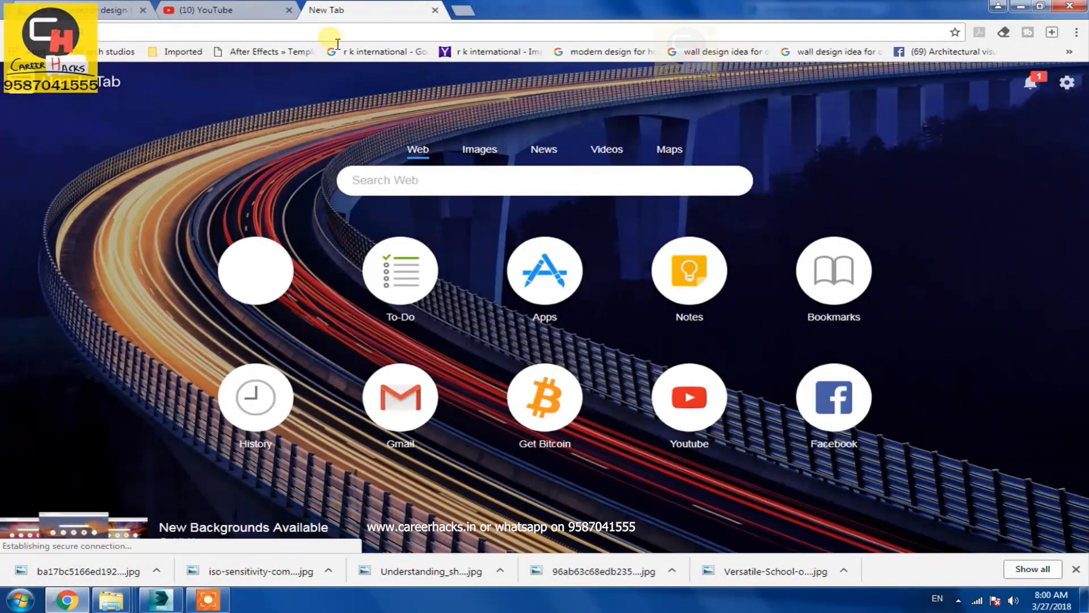
type("google.com")
key("Return")
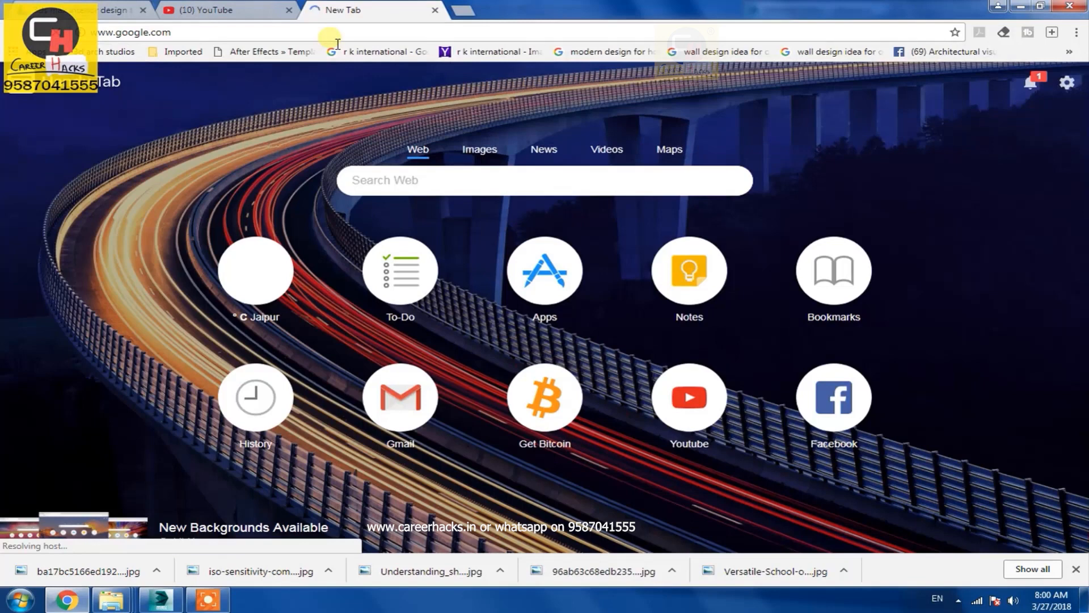
type("reflection")
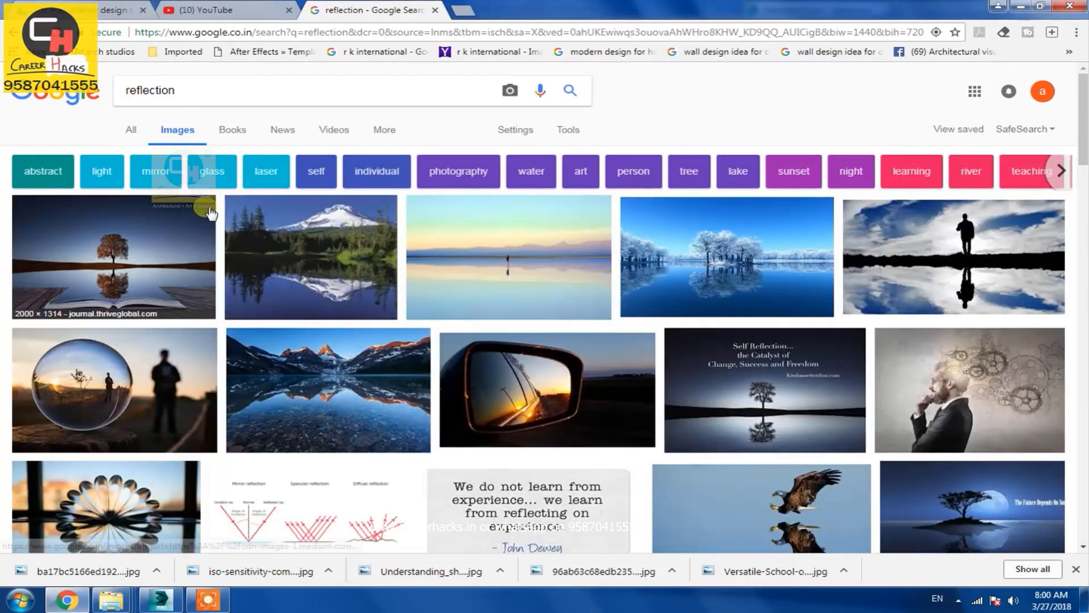
scroll(221, 406, "down", 3)
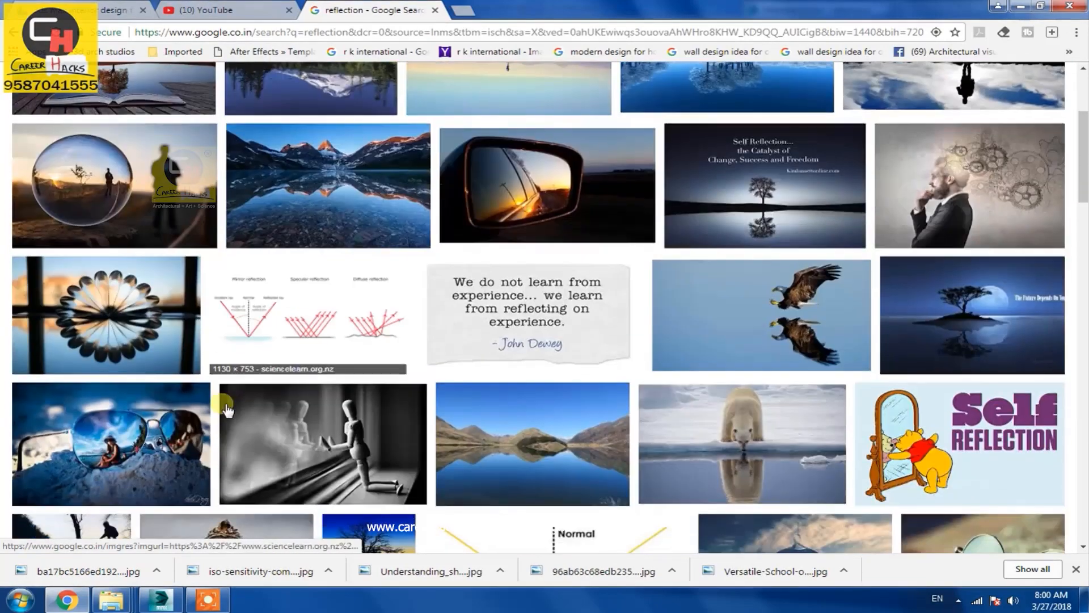
left_click(318, 326)
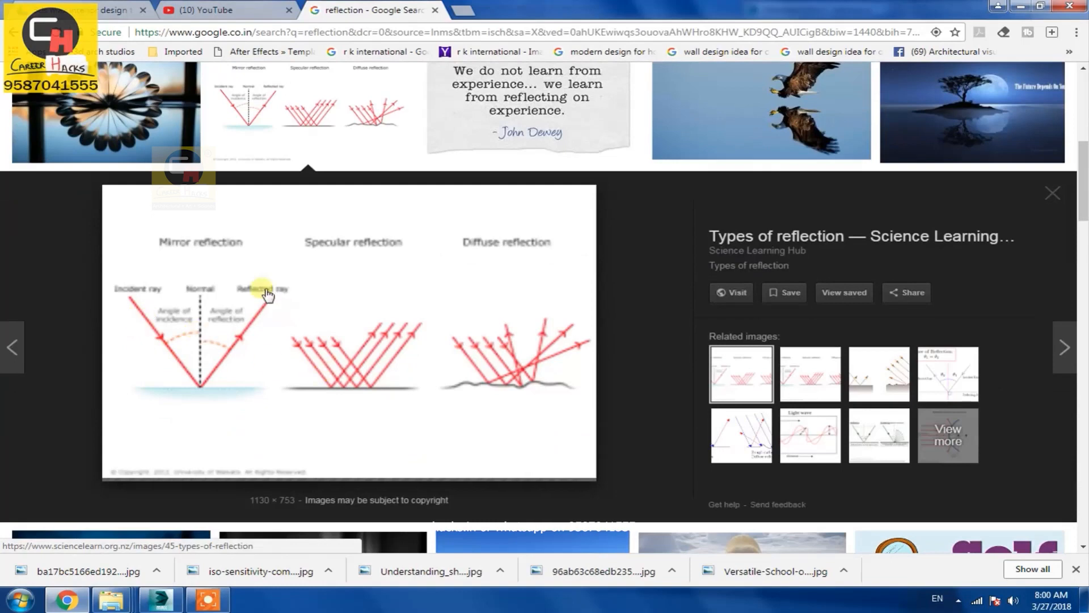
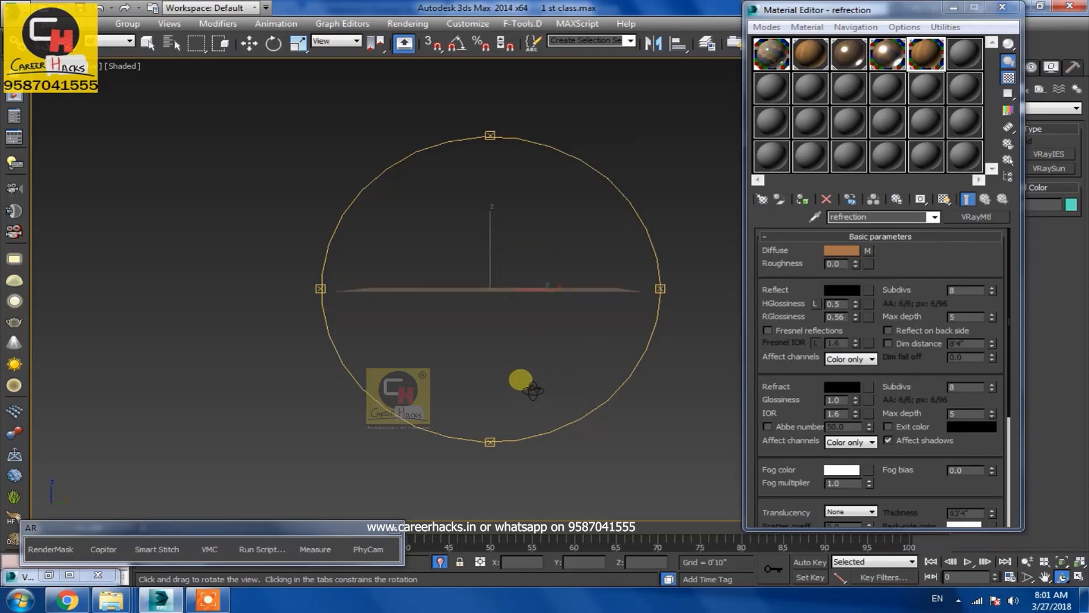
Compare the refraction diagram in the browser with the scene seen through the camera view
middle_click_drag(484, 392, 548, 383, "alt")
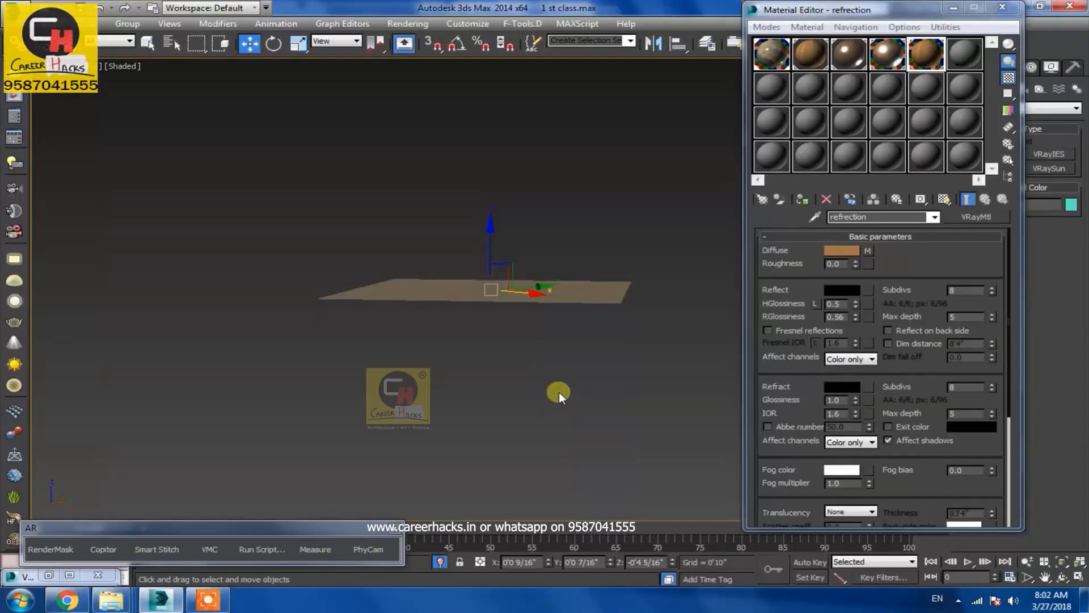
right_click(559, 378)
left_click(598, 340)
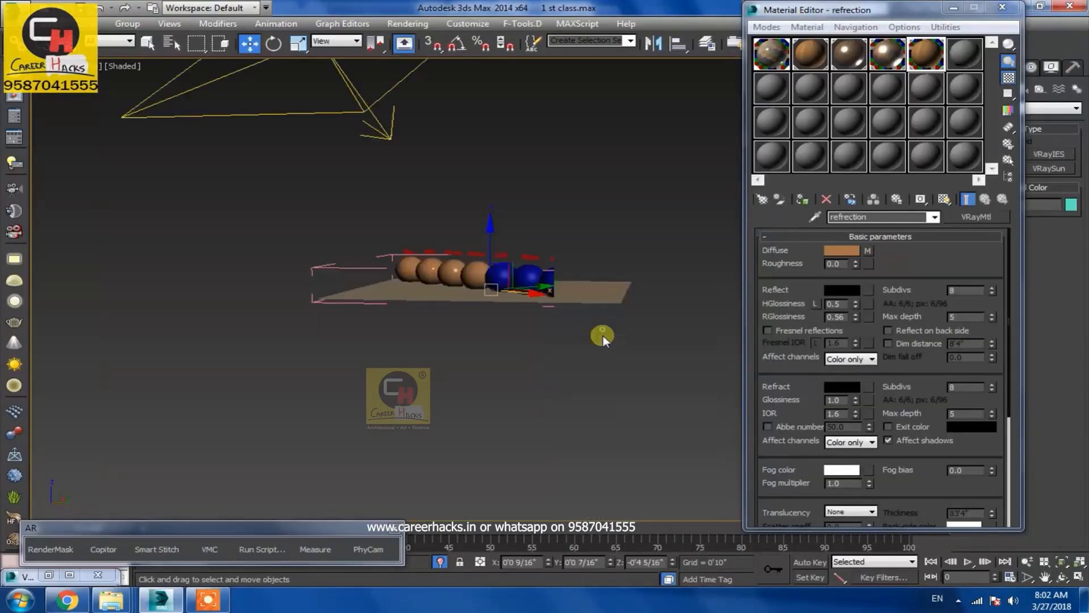
key("c")
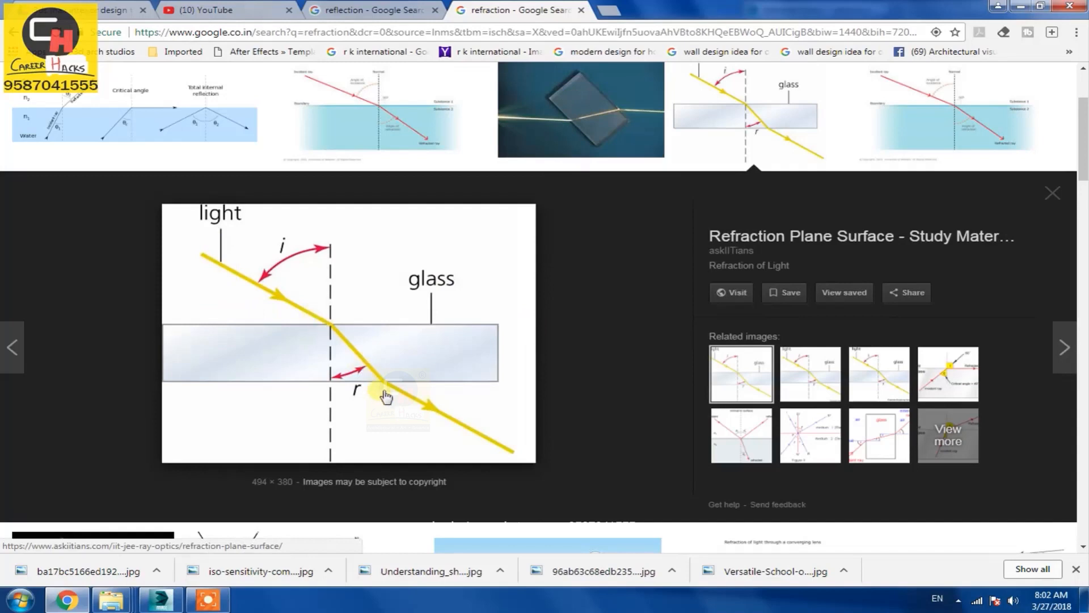
key("alt+Tab")
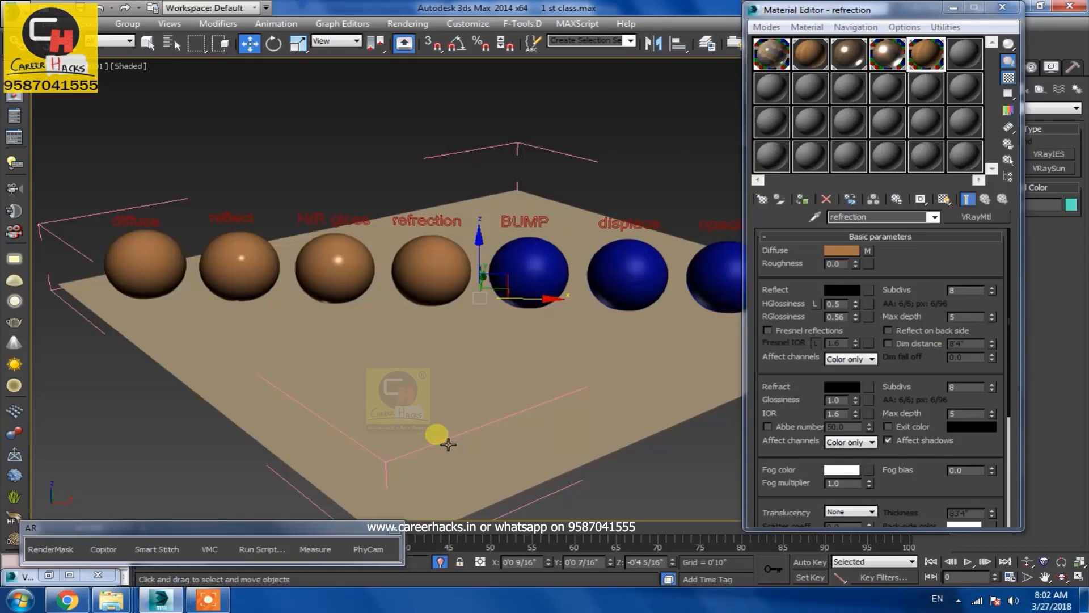
Select the refraction sphere and set its material's Refract colour to a mid grey
left_click(440, 261)
left_click(379, 146)
left_click(442, 285)
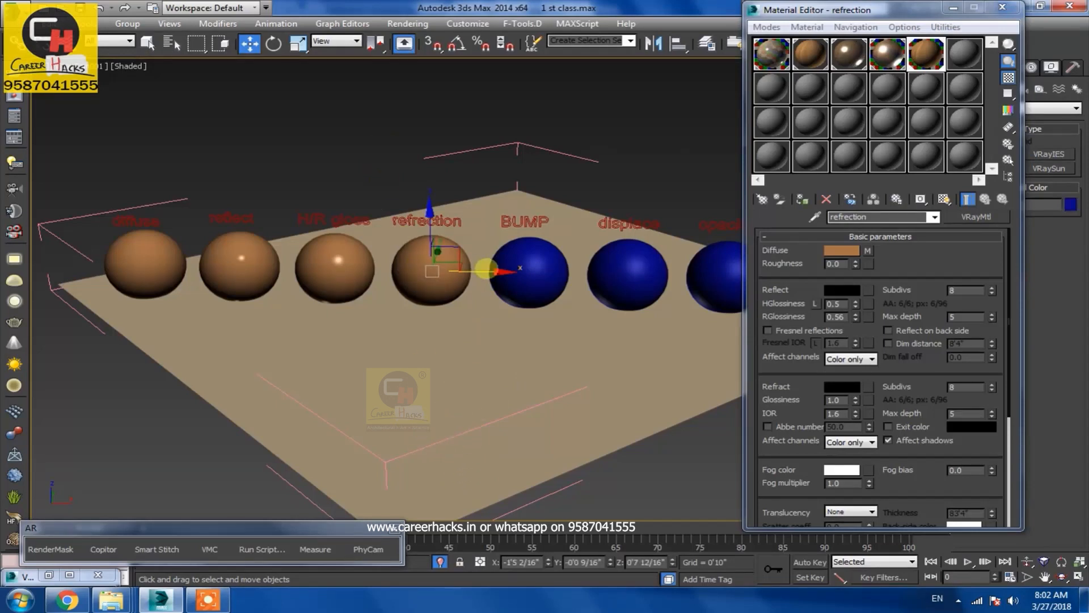
left_click(842, 387)
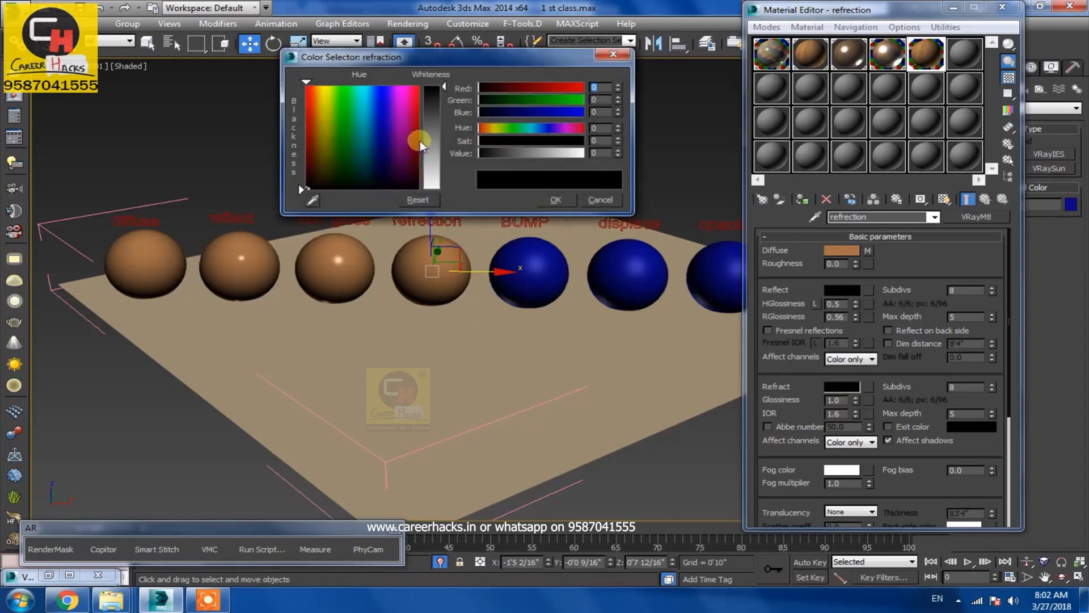
left_click(429, 130)
left_click(546, 200)
Render the region and zoom into the result to inspect the refraction sphere
key("shift+q")
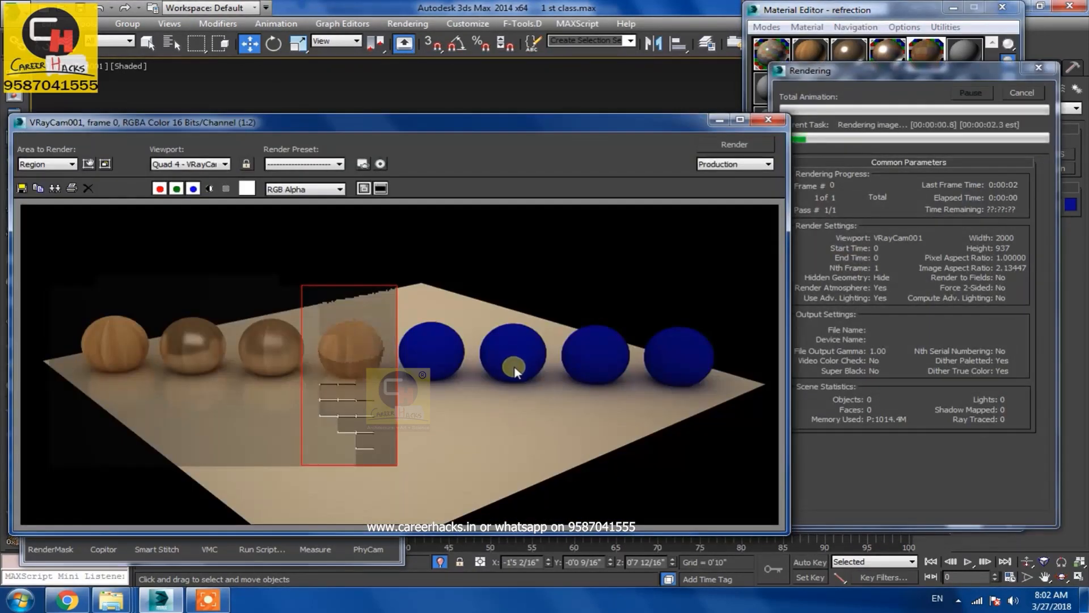
double_click(346, 386)
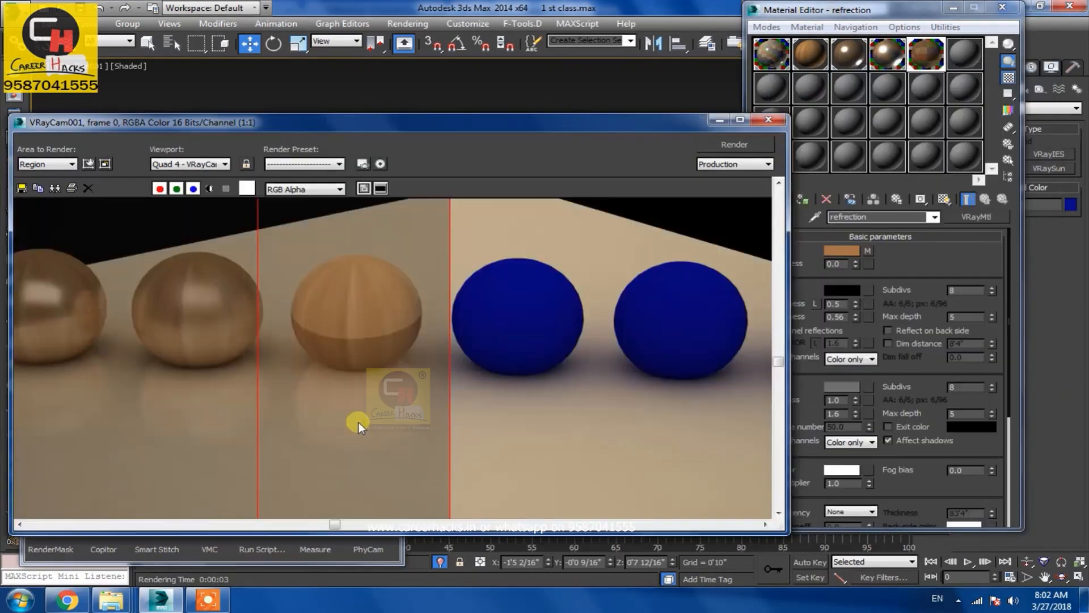
left_click(719, 119)
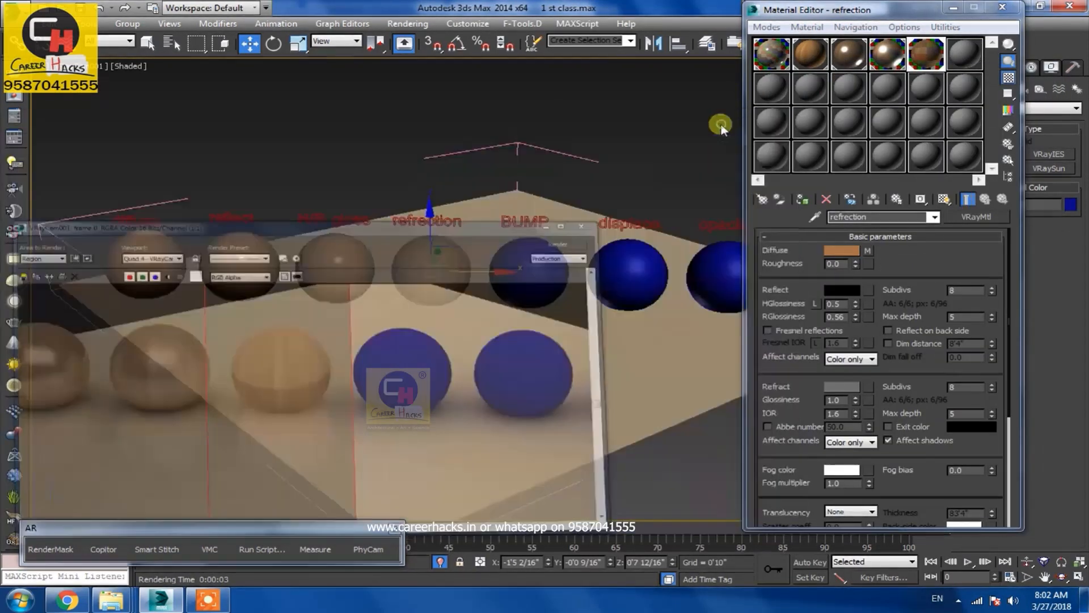
Create a small box next to the refraction sphere and move it behind the sphere
right_click(500, 342)
left_click(513, 314)
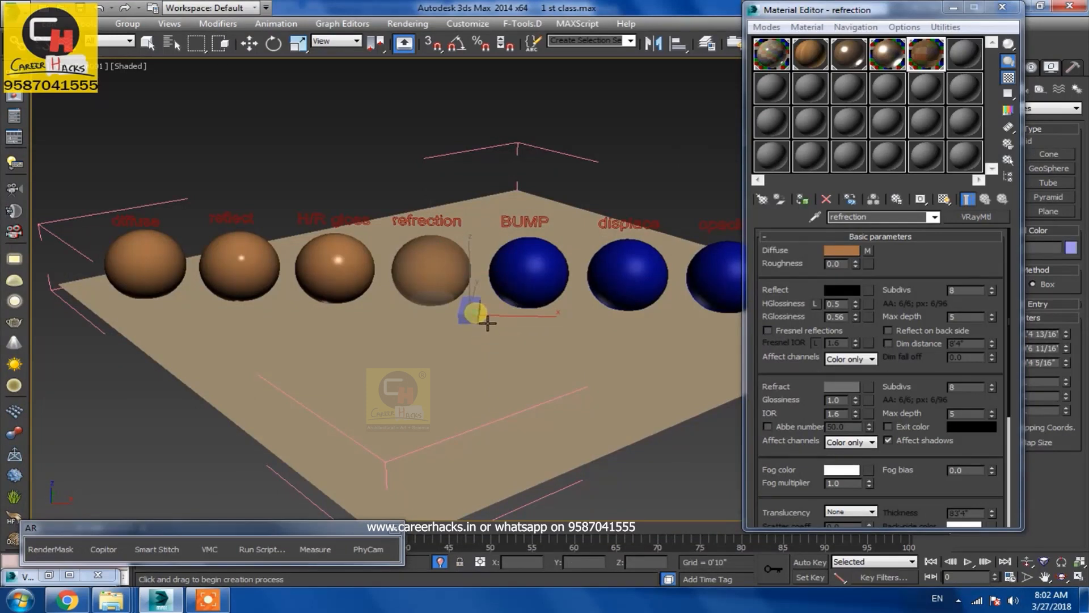
key("w")
left_click_drag(504, 318, 449, 382)
Switch to the top view and rotate the box about 90 degrees
key("t")
key("z")
key("alt+z")
key("e")
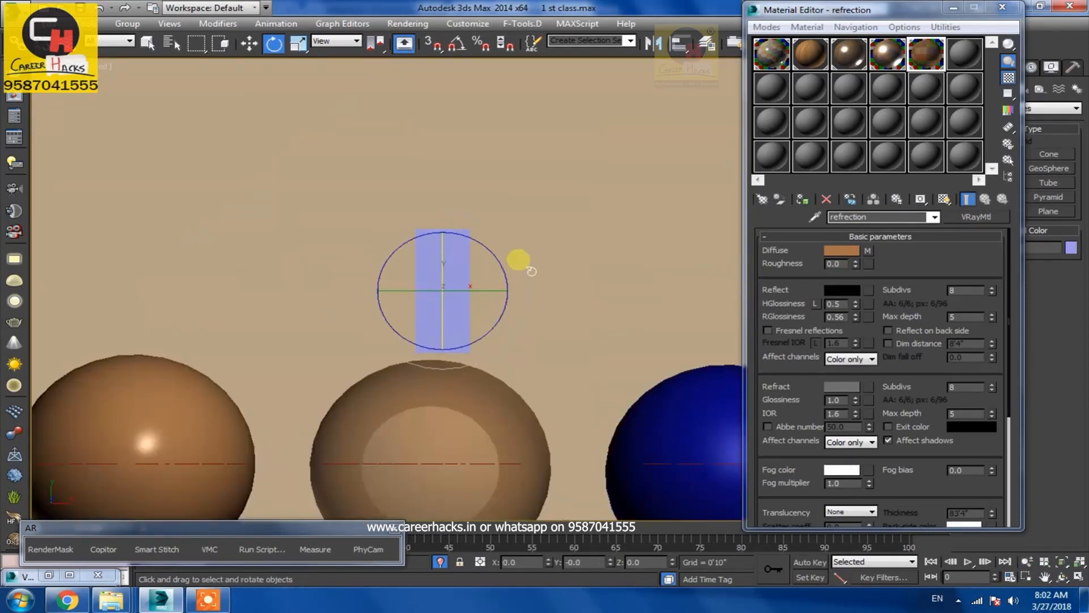
left_click_drag(510, 280, 542, 392)
Scale the box wider and position it behind the refraction sphere in the camera view
key("w")
key("r")
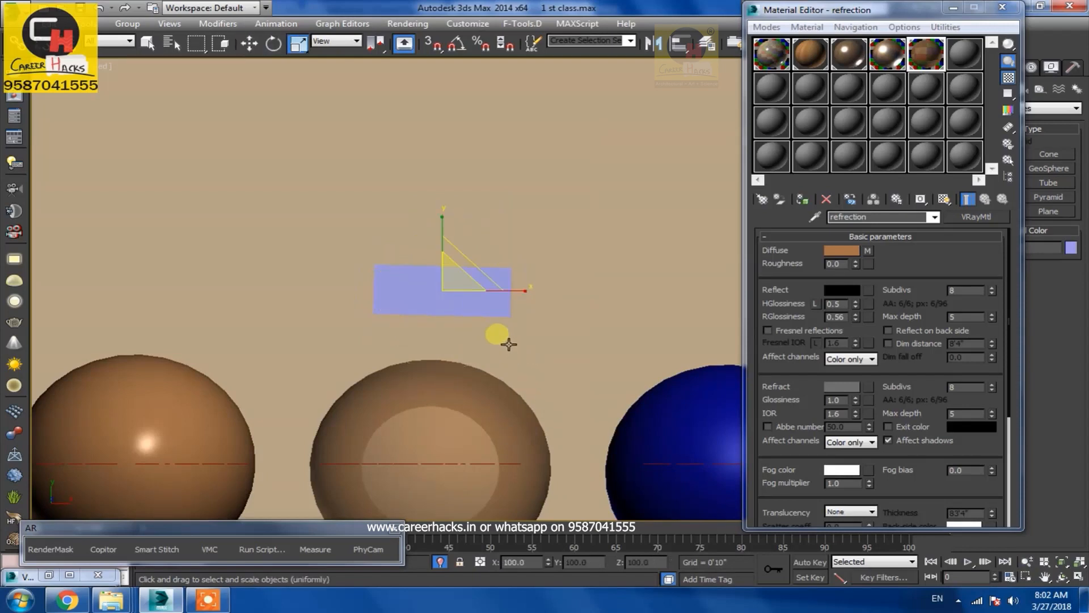
left_click_drag(521, 294, 618, 298)
key("w")
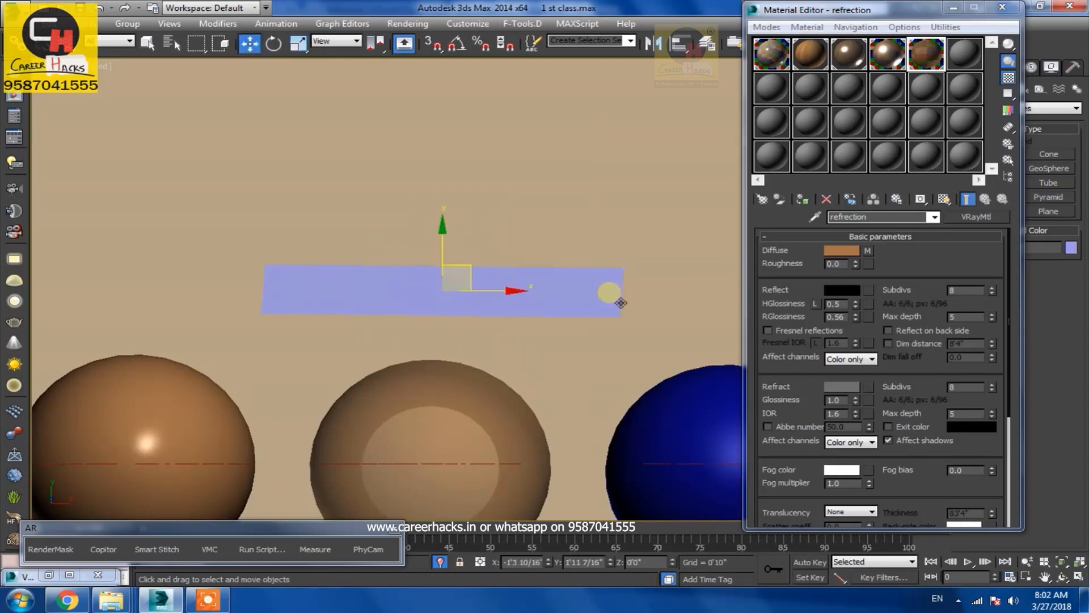
left_click_drag(498, 296, 391, 303)
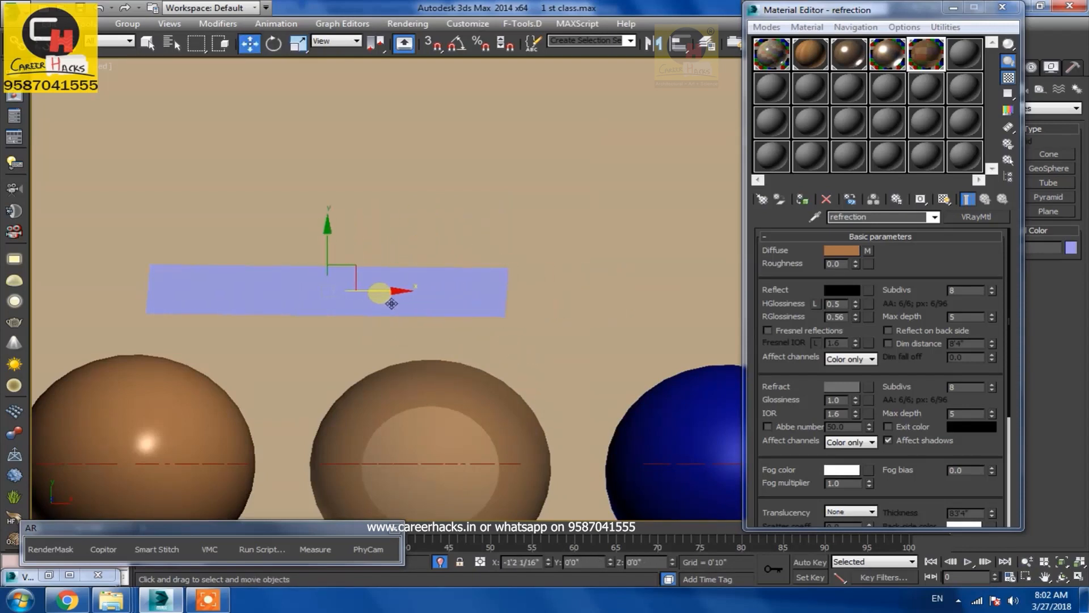
key("c")
left_click_drag(459, 269, 460, 281)
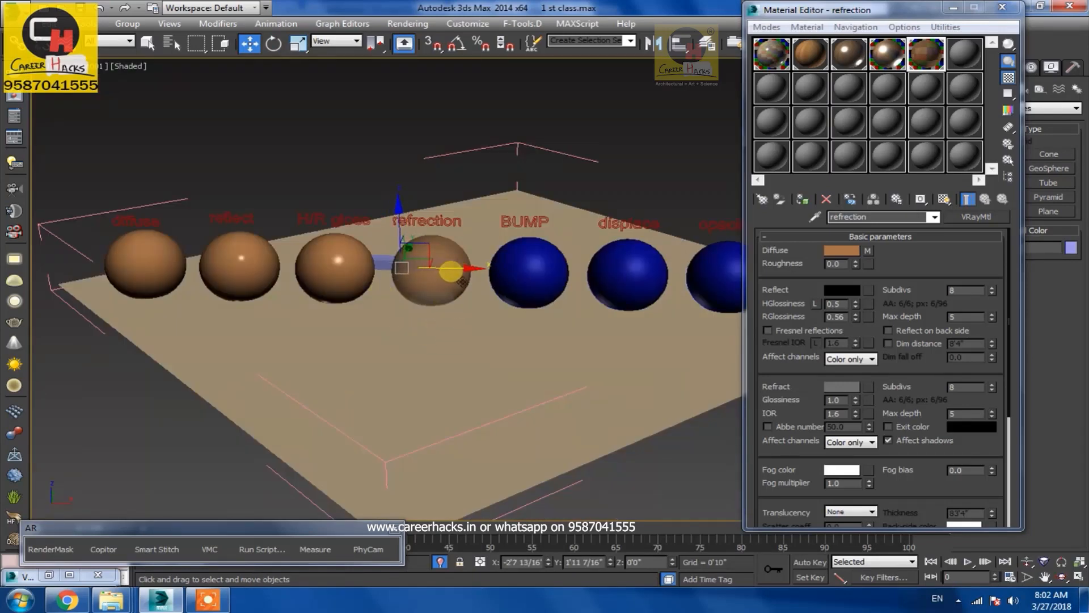
Change an empty material slot to a new VRayMtl material
key("m")
key("m")
left_click(771, 88)
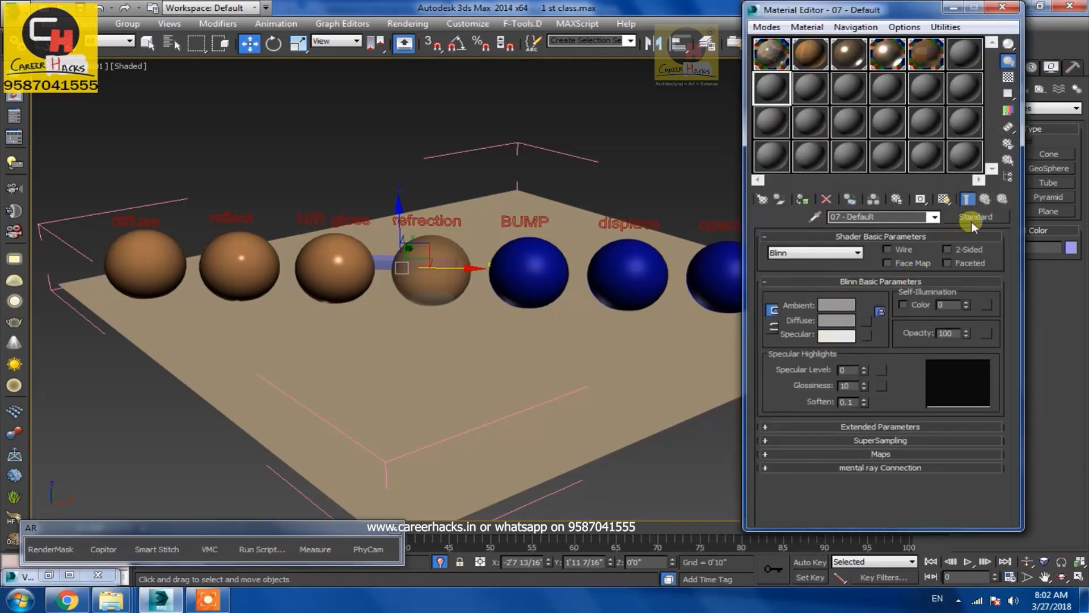
left_click(971, 221)
left_click(122, 185)
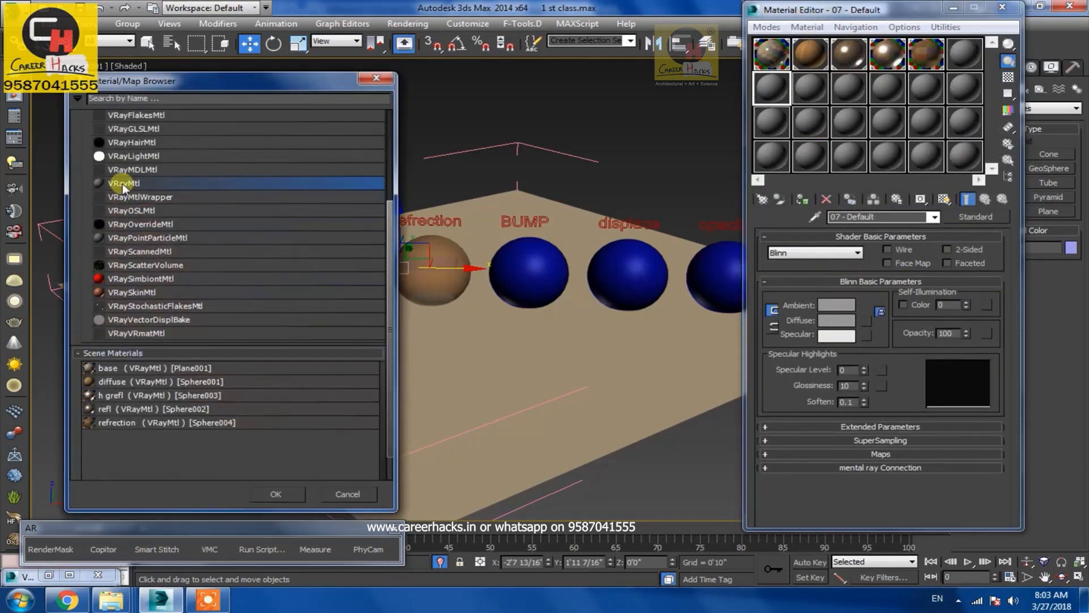
double_click(123, 184)
Add a Perlin Marble map to the new material's Diffuse slot
left_click(842, 250)
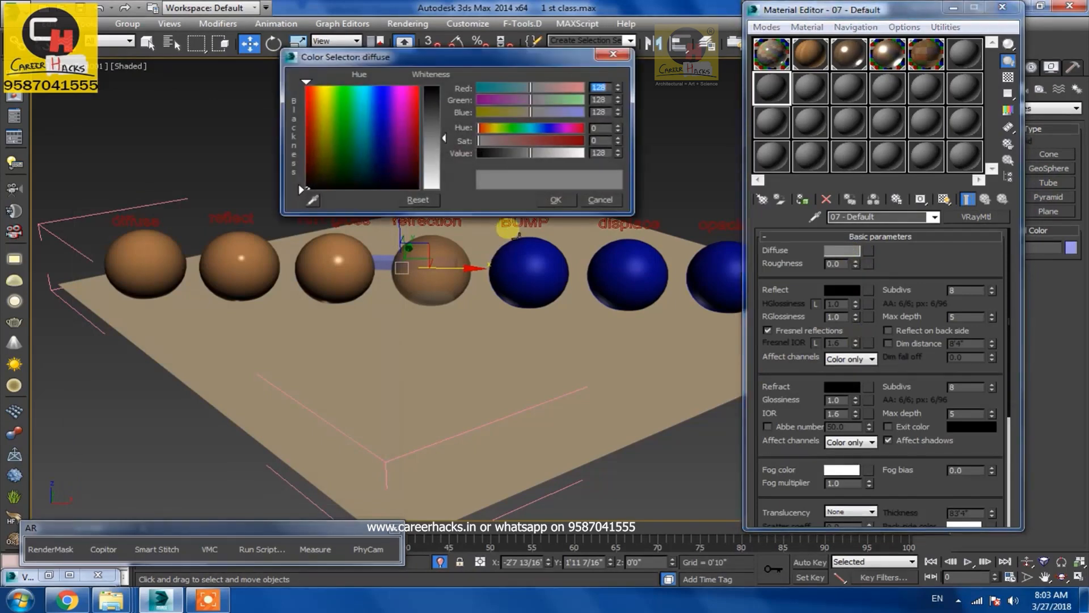
left_click(590, 199)
left_click(868, 250)
scroll(127, 397, "down", 5)
scroll(126, 206, "up", 3)
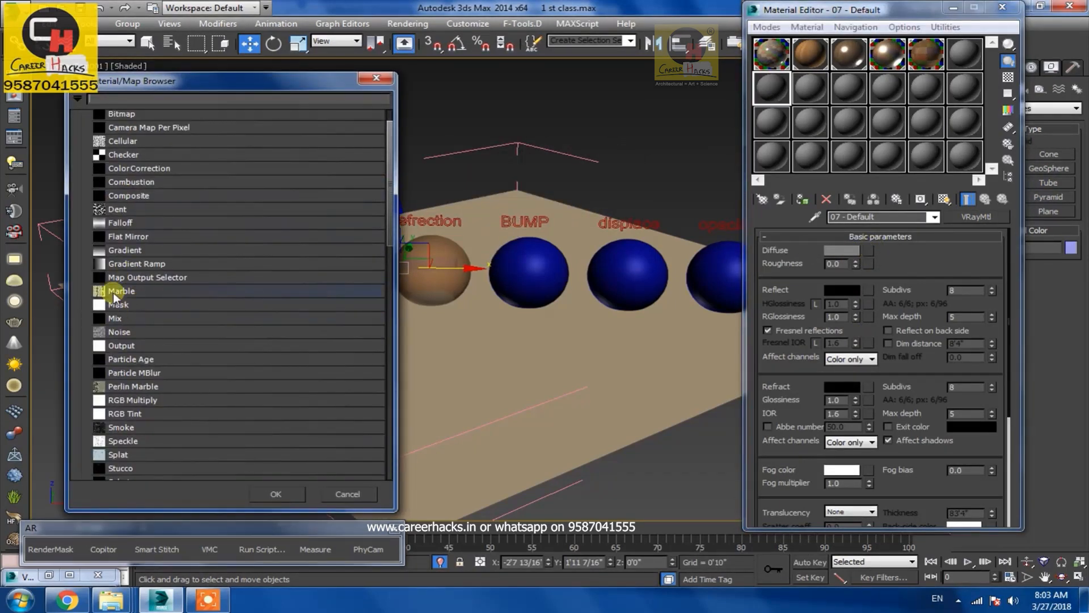
double_click(128, 386)
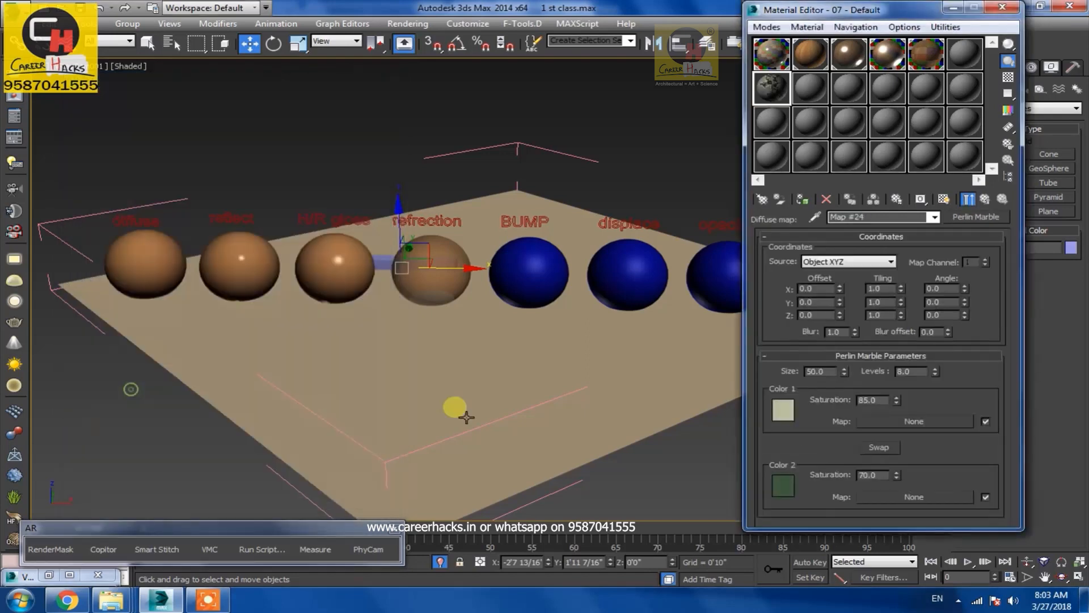
Assign the marble material to the box, show its map in the viewport, and close the editor
left_click(802, 199)
left_click(943, 199)
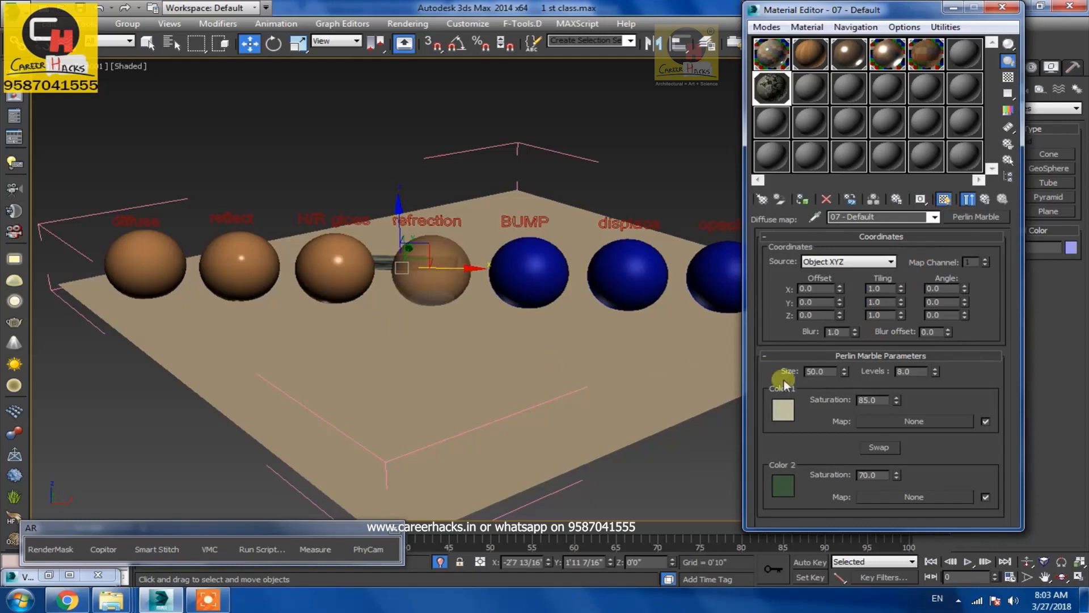
left_click(953, 8)
Add a UVW Map modifier to the box with Box mapping
left_click(985, 68)
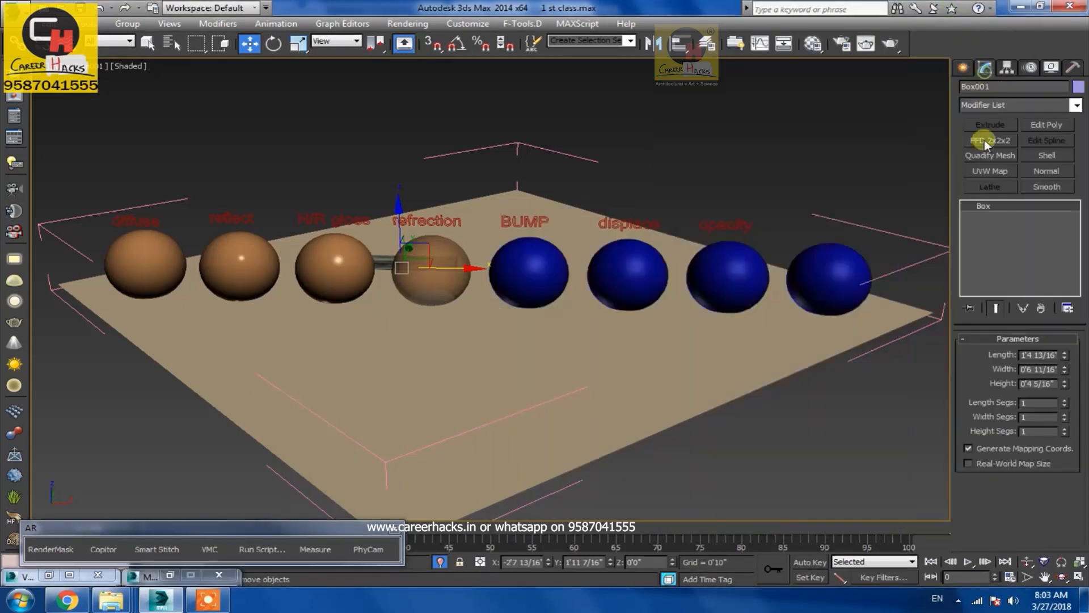
left_click(990, 171)
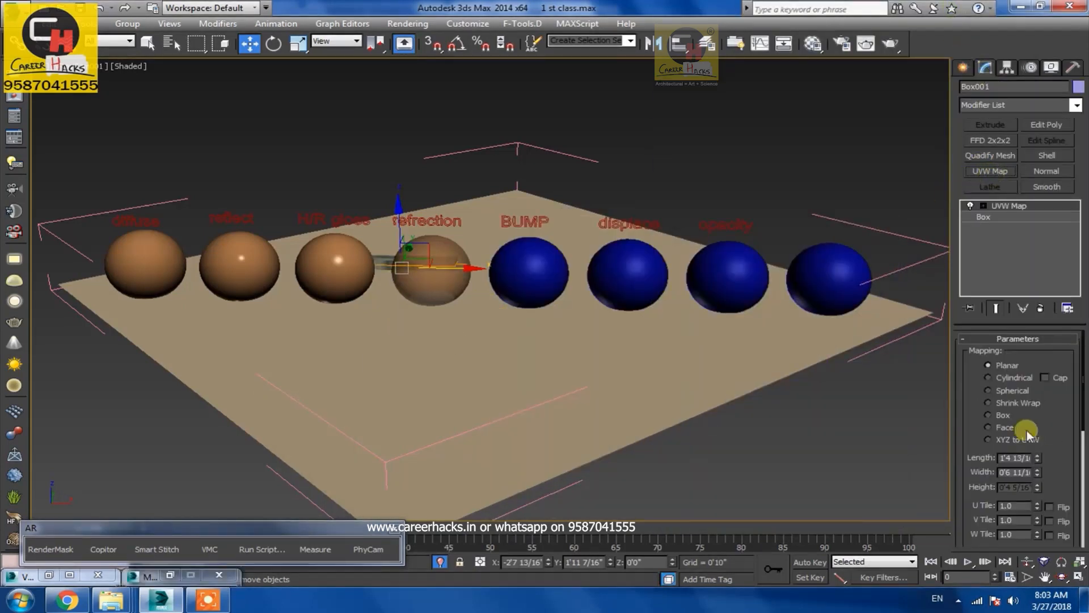
left_click(990, 414)
Set the UVW Map length and width to 5'
right_click(1036, 457)
left_click(1003, 458)
left_click_drag(1023, 459, 948, 454)
type("5")
key("Tab")
type("5")
key("Tab")
type("5")
Set the UVW Map length, width and height to 1'
key("Tab")
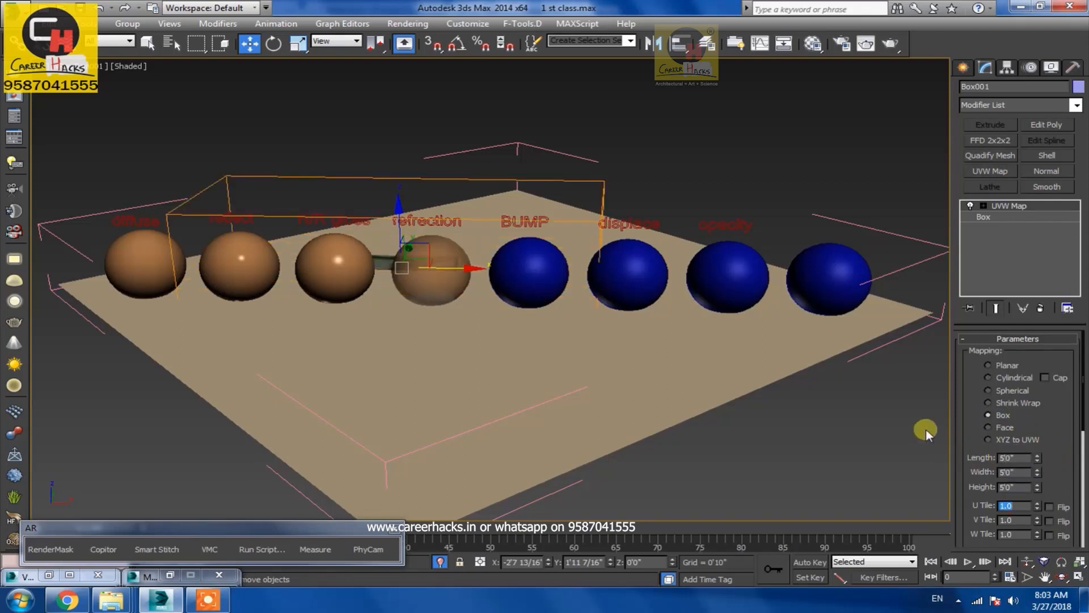
left_click_drag(1015, 457, 851, 454)
type("1")
key("Tab")
type("1")
key("Tab")
type("1")
key("Tab")
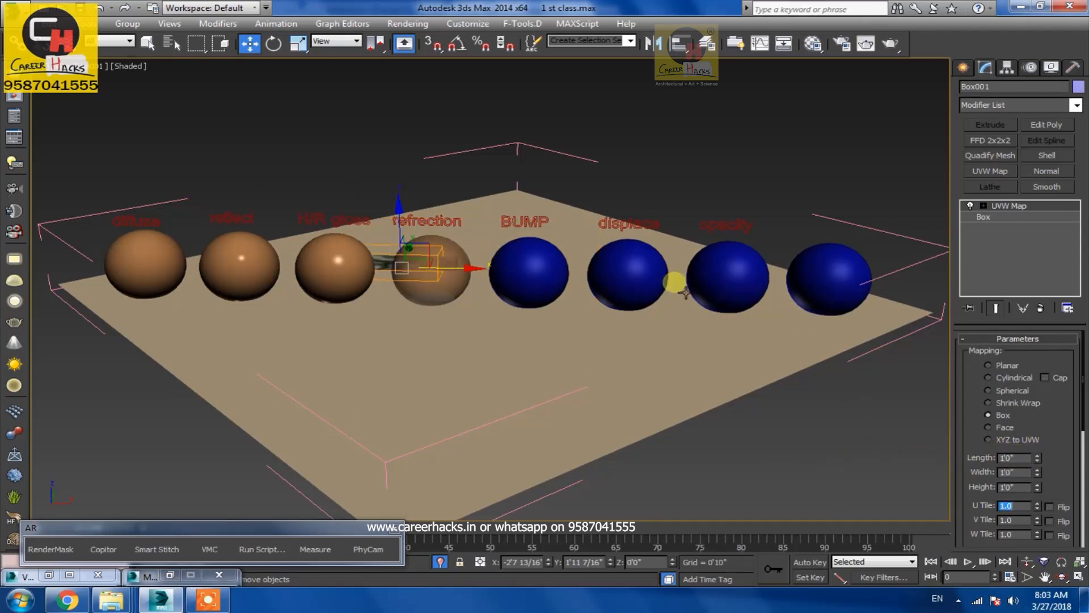
Select the UVW Map gizmo and scale it uniformly to resize the marble texture on the box
key("z")
middle_click_drag(560, 316, 531, 345, "alt")
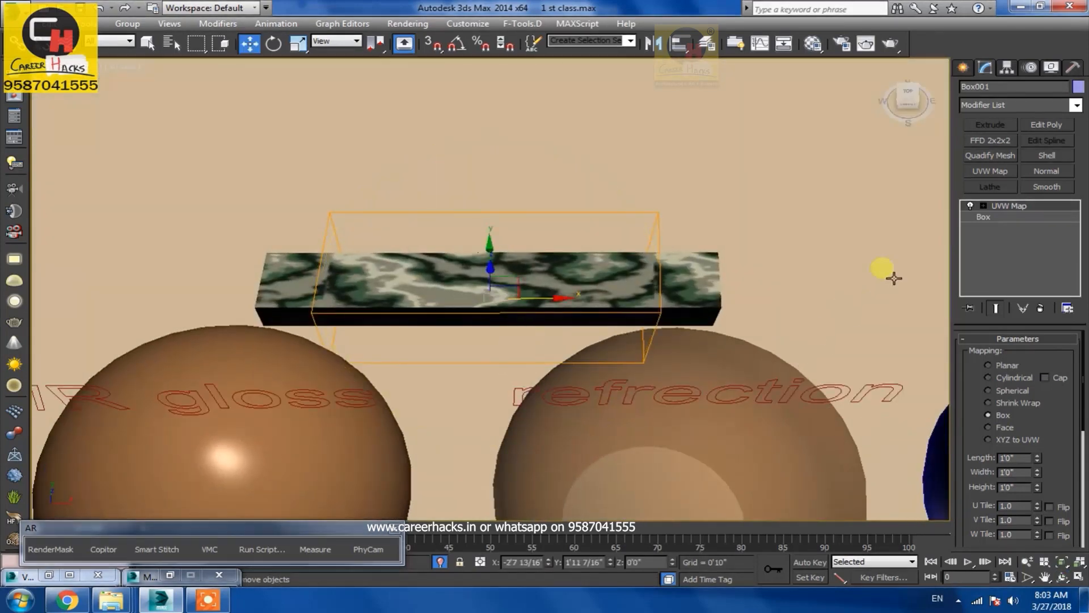
left_click(983, 205)
left_click(1013, 217)
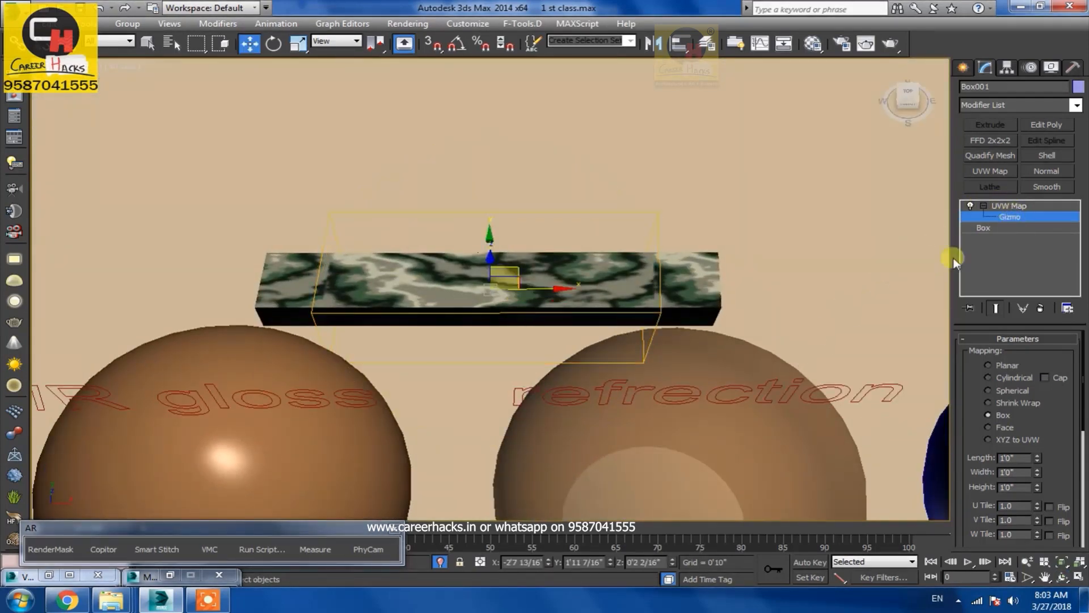
key("r")
left_click(458, 309)
left_click_drag(470, 316, 518, 306)
key("c")
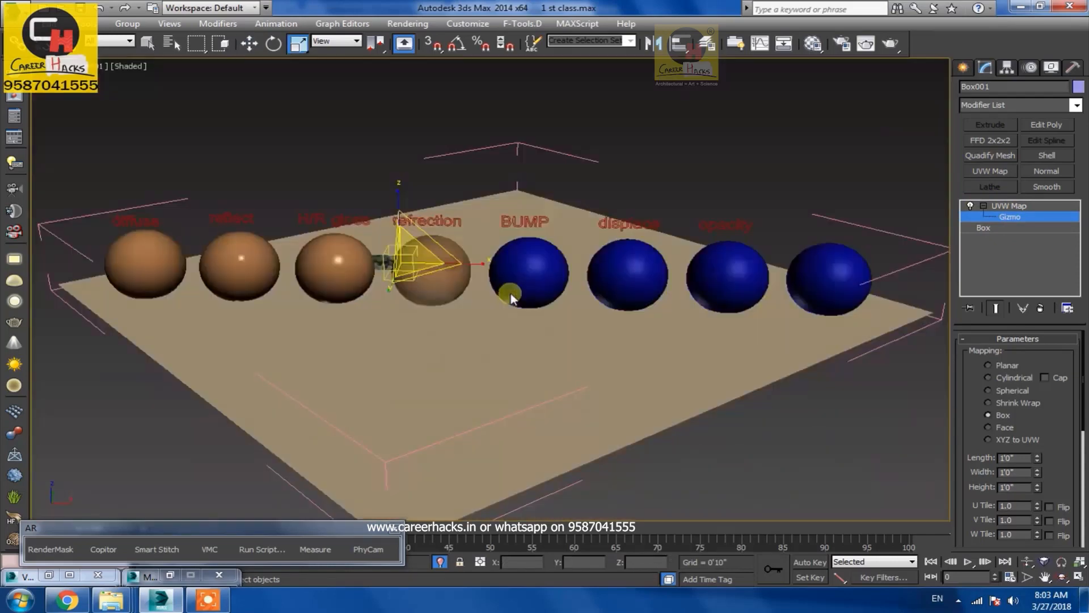
Render the region again and inspect the box behind the refraction sphere
left_click(623, 137)
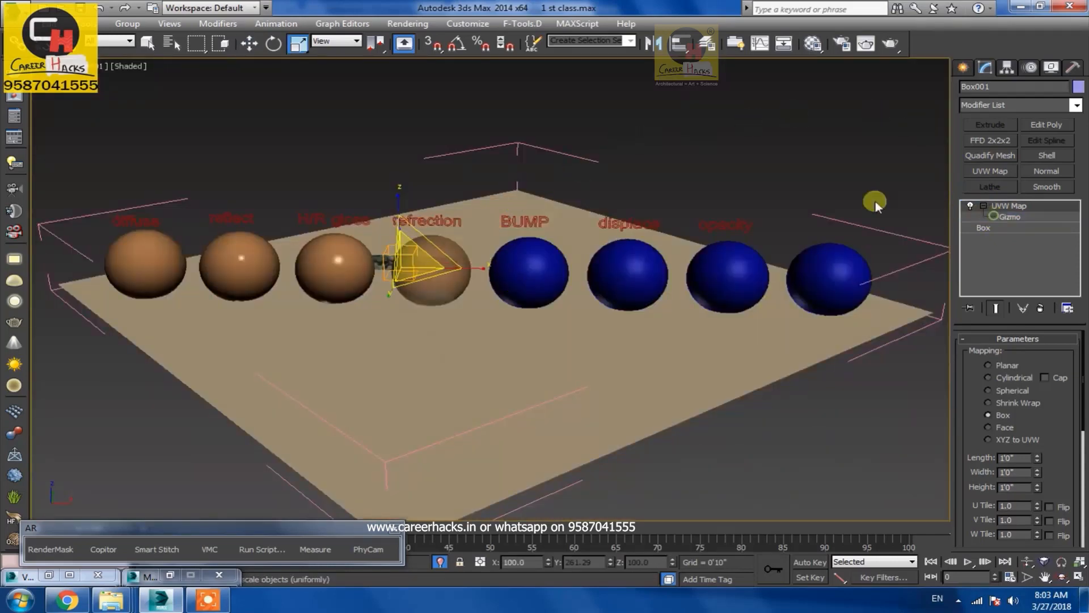
left_click(860, 188)
left_click(866, 44)
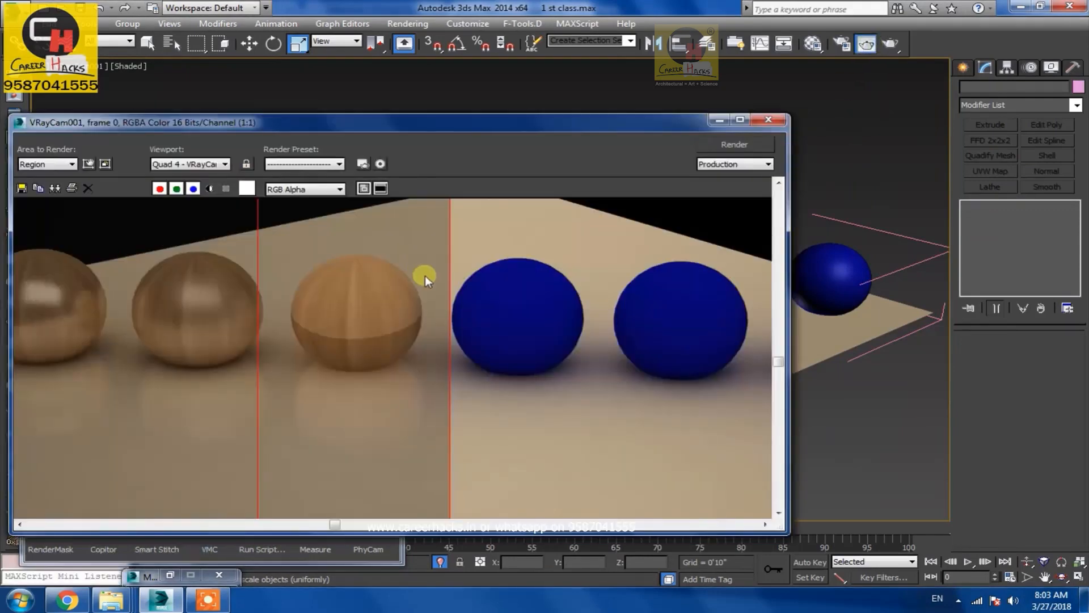
left_click(734, 144)
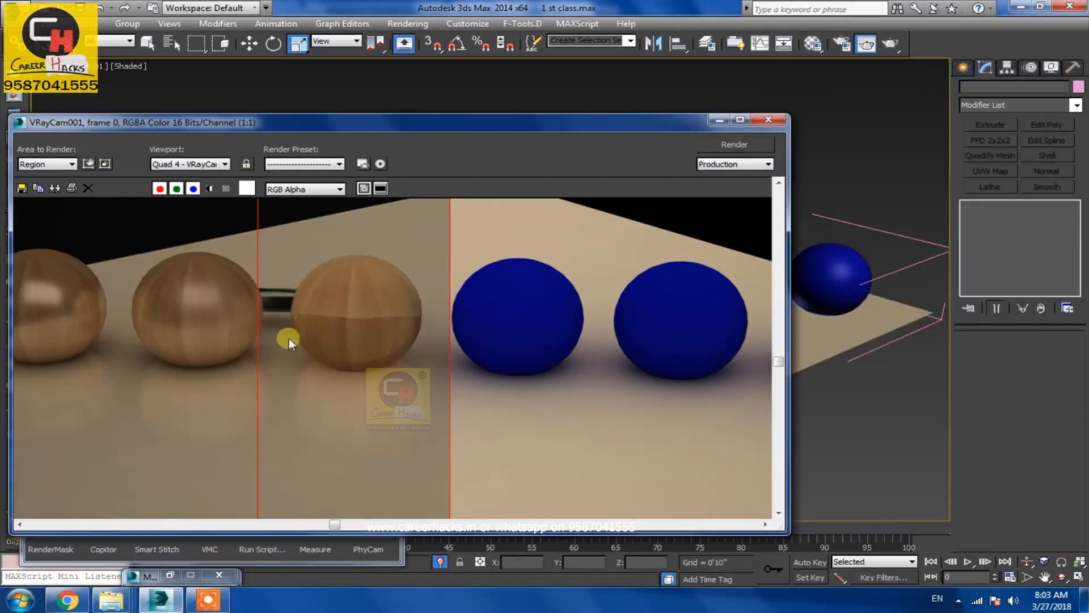
scroll(332, 365, "down", 1)
scroll(342, 367, "up", 1)
middle_click_drag(291, 362, 363, 341)
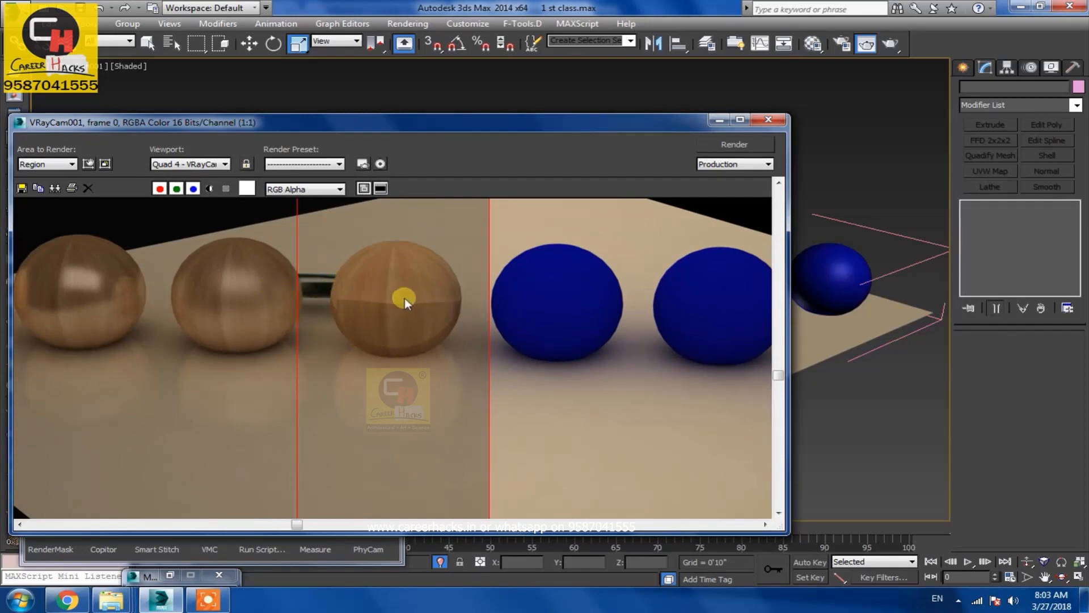
Set the refraction material's Refract colour to white and render the region again
left_click(812, 43)
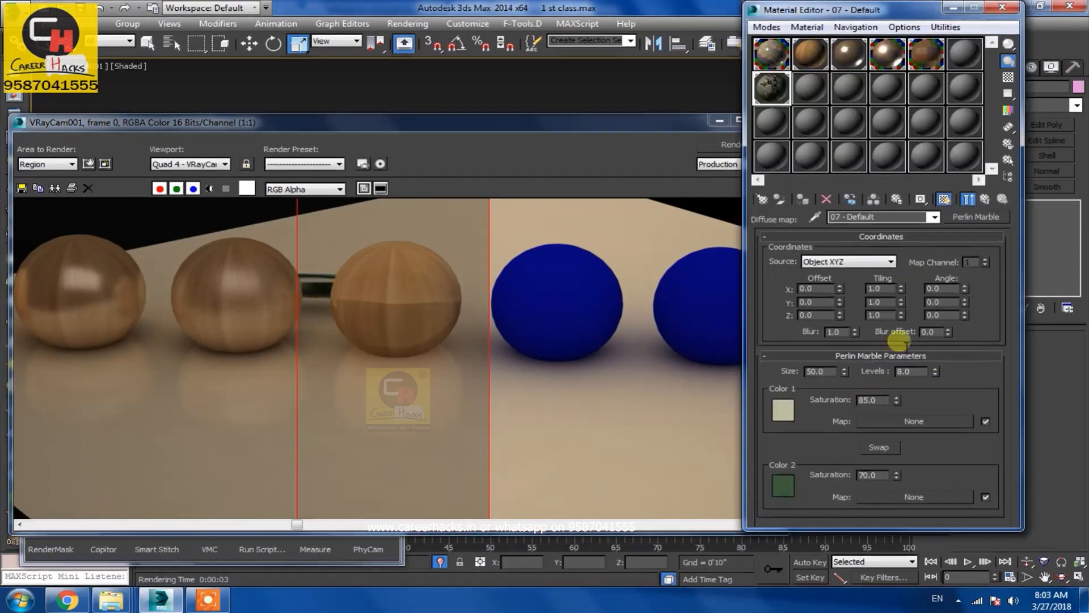
left_click(986, 197)
left_click(925, 60)
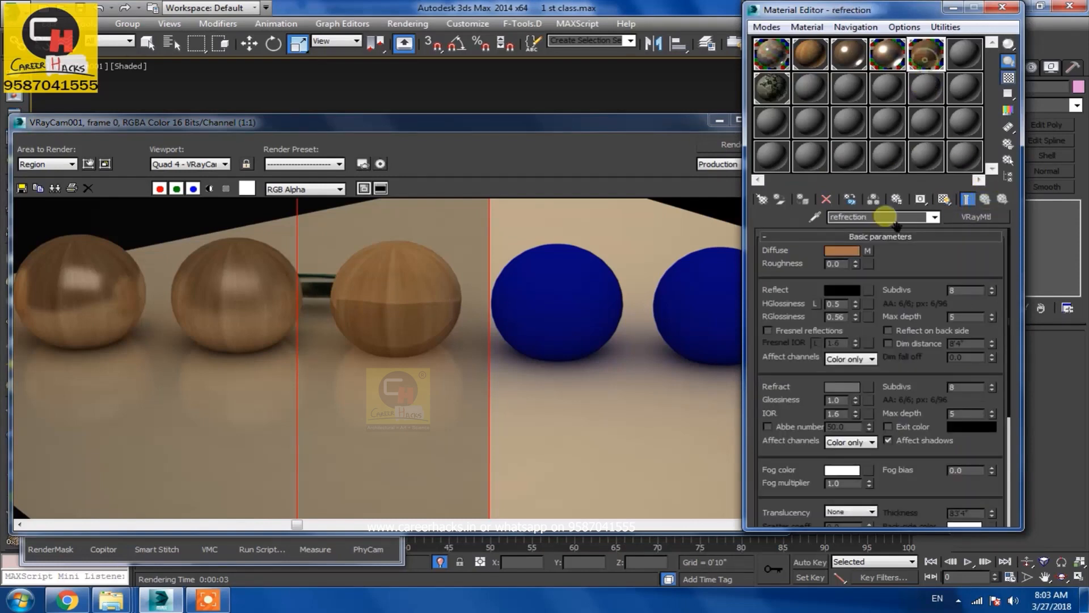
left_click(841, 386)
left_click_drag(446, 132, 447, 180)
left_click(553, 201)
left_click(700, 145)
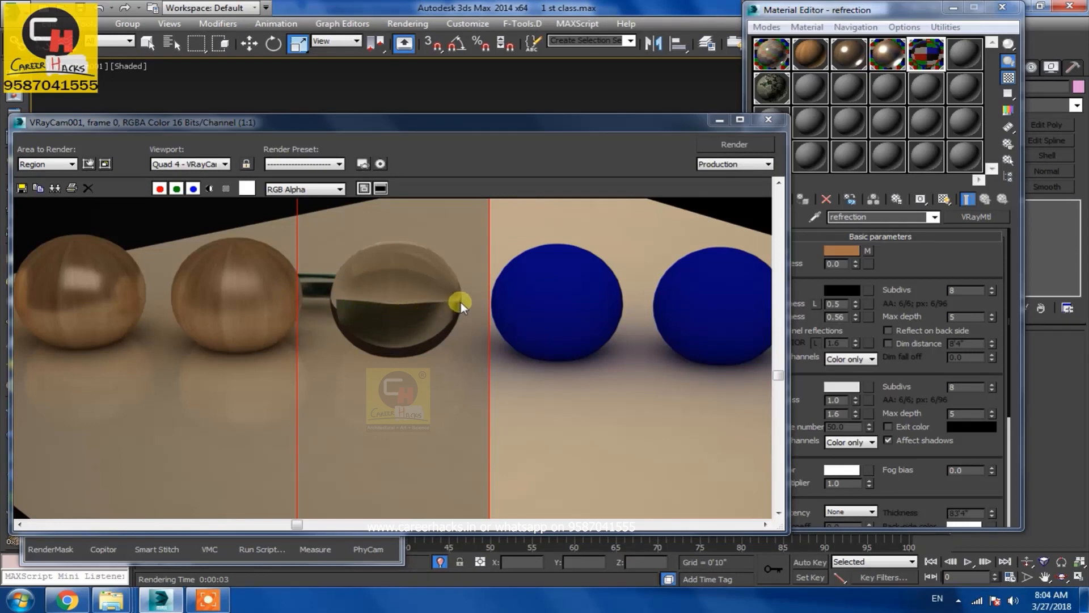
Browse the refraction reference images in the web browser to compare with the render
scroll(413, 336, "down", 1)
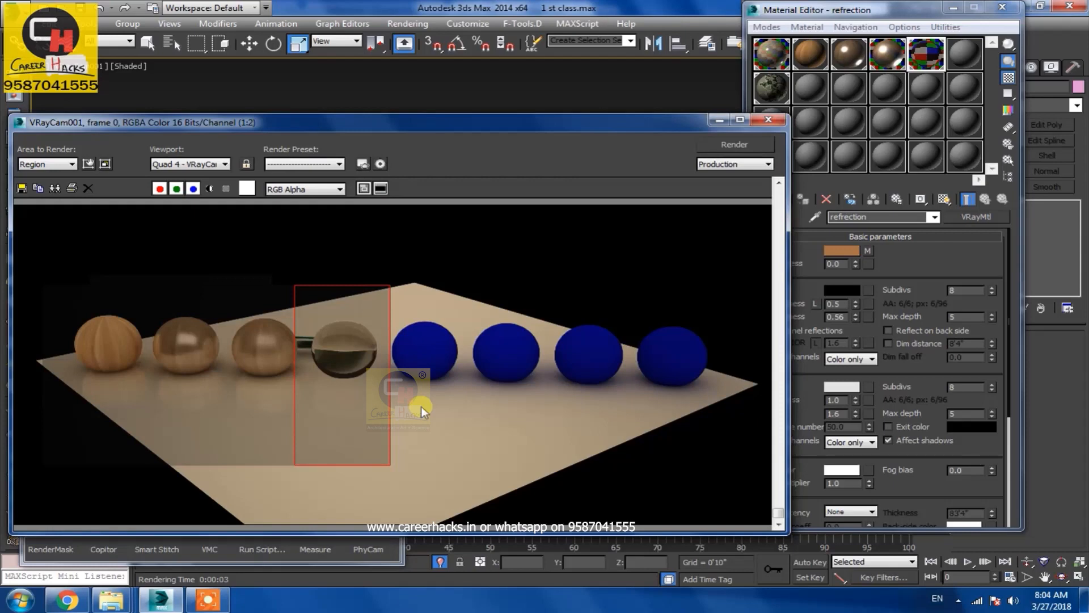
left_click(67, 600)
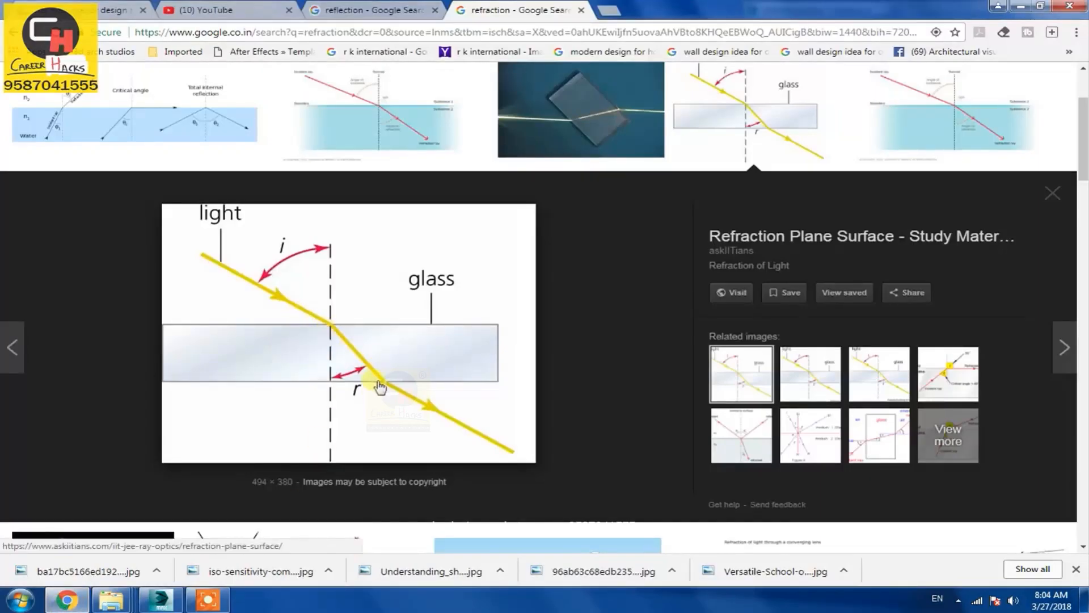
left_click(561, 149)
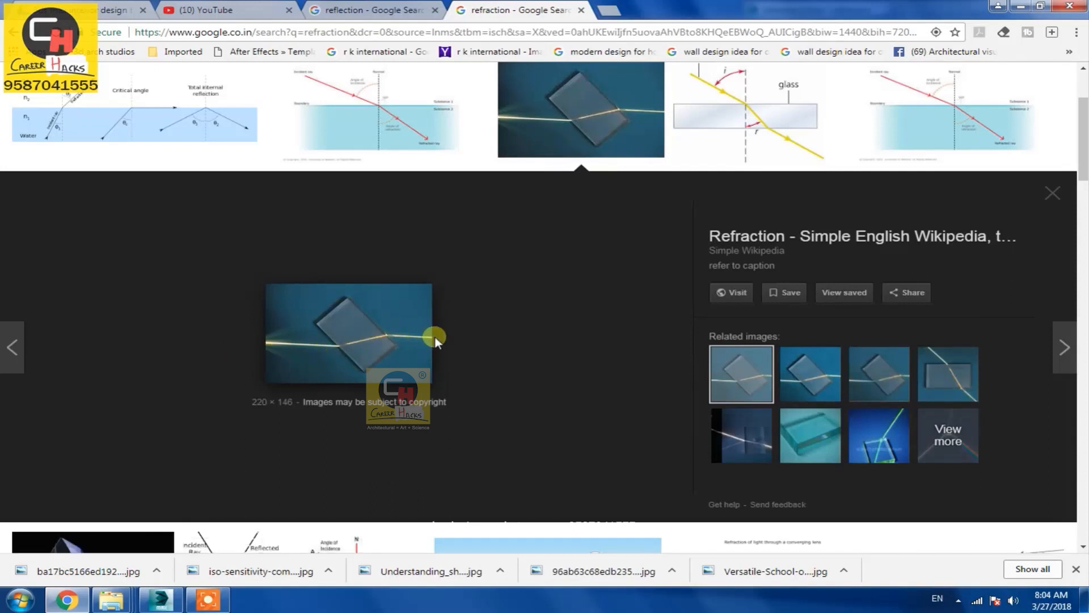
left_click(898, 112)
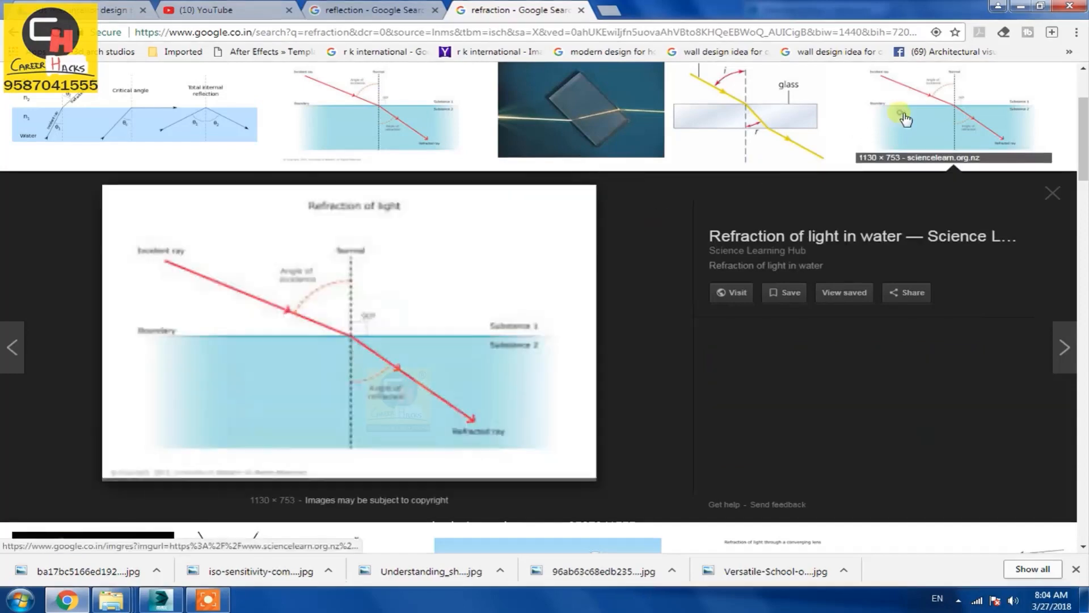
left_click(822, 121)
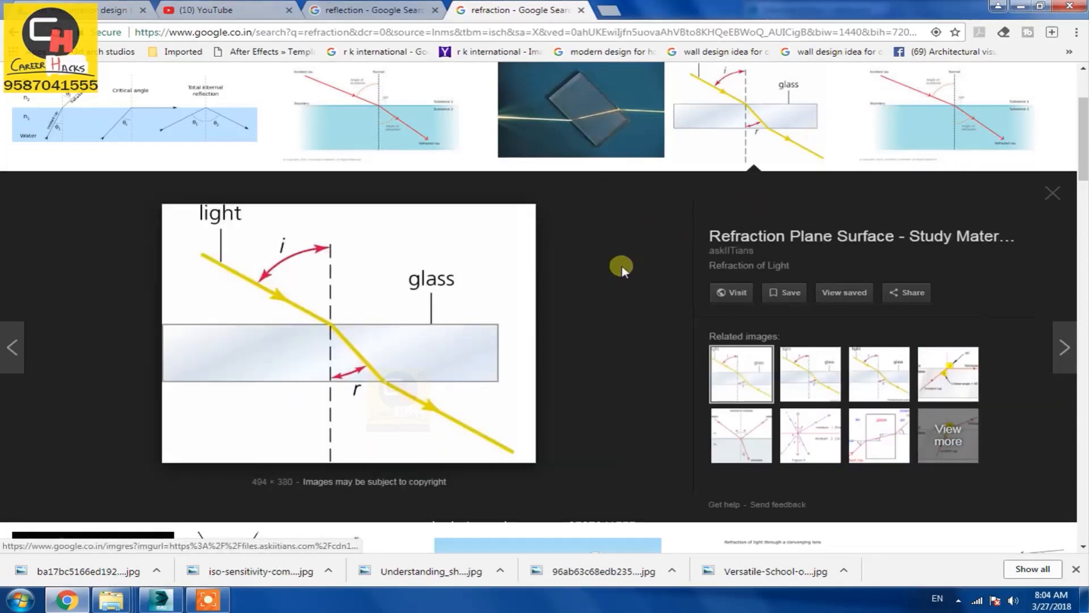
key("alt+Tab")
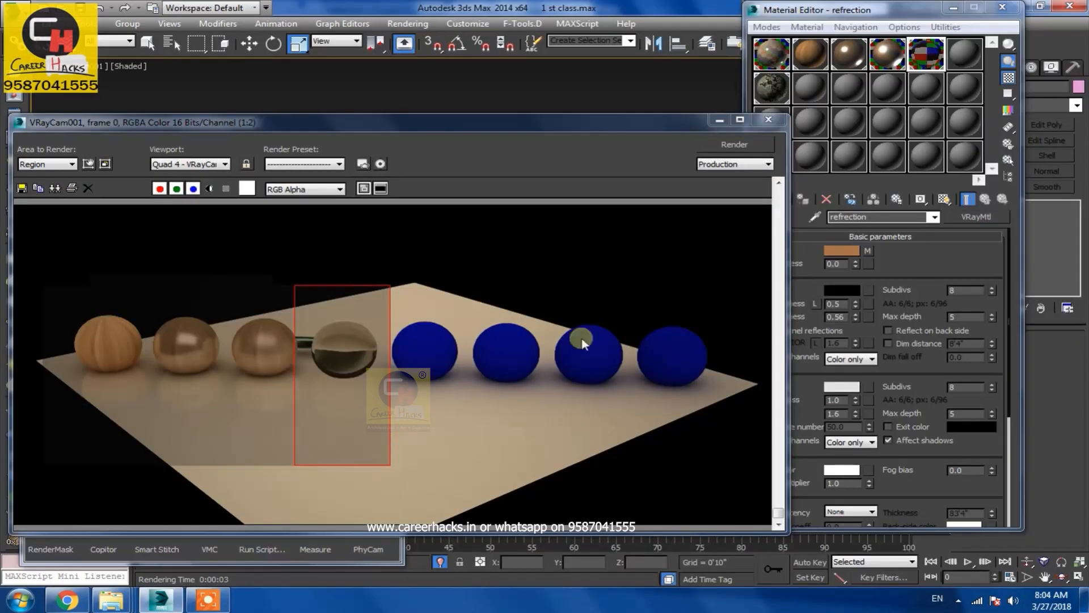
Lower the refraction Glossiness of the refraction material and render the region again
left_click_drag(631, 123, 598, 94)
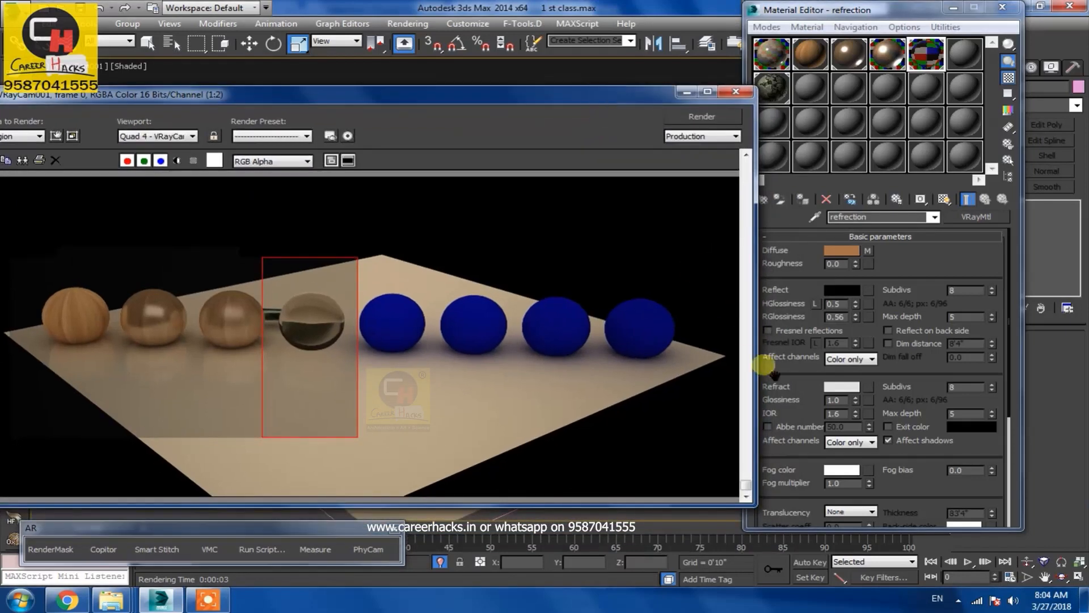
left_click(797, 405)
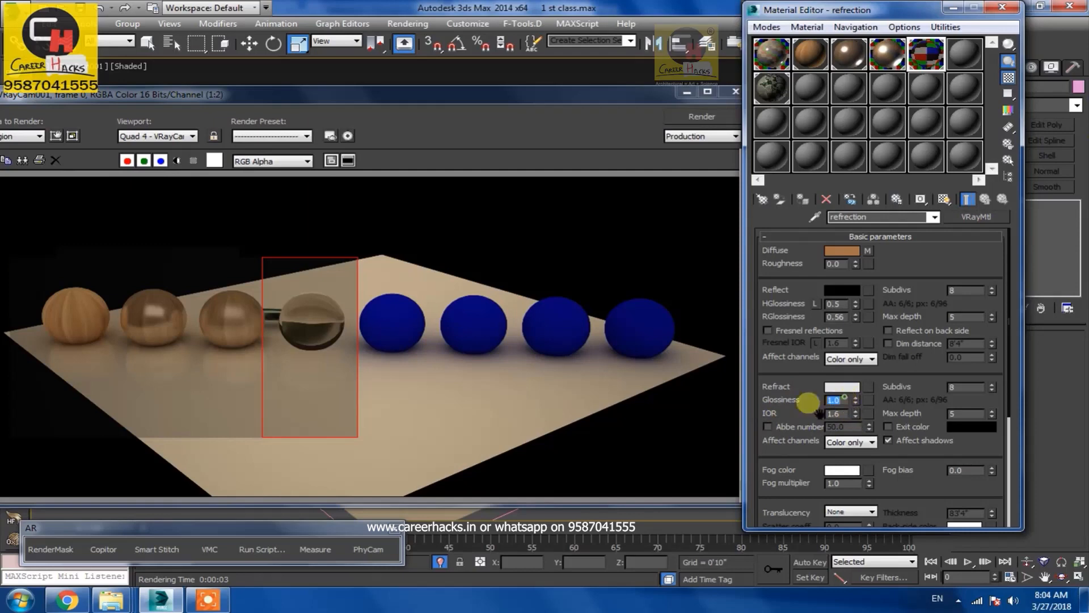
double_click(835, 400)
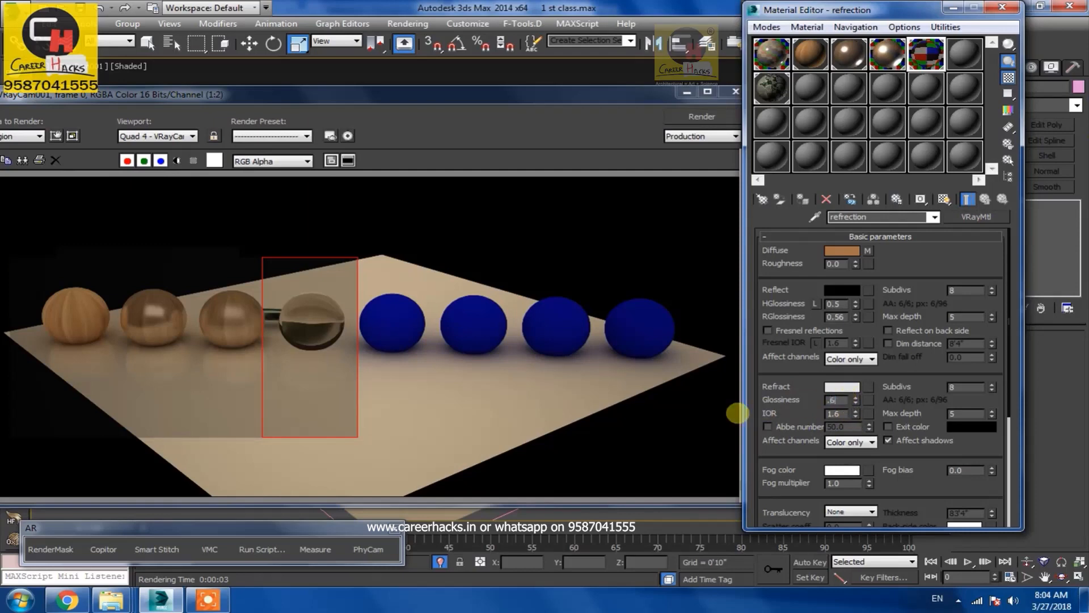
left_click(702, 116)
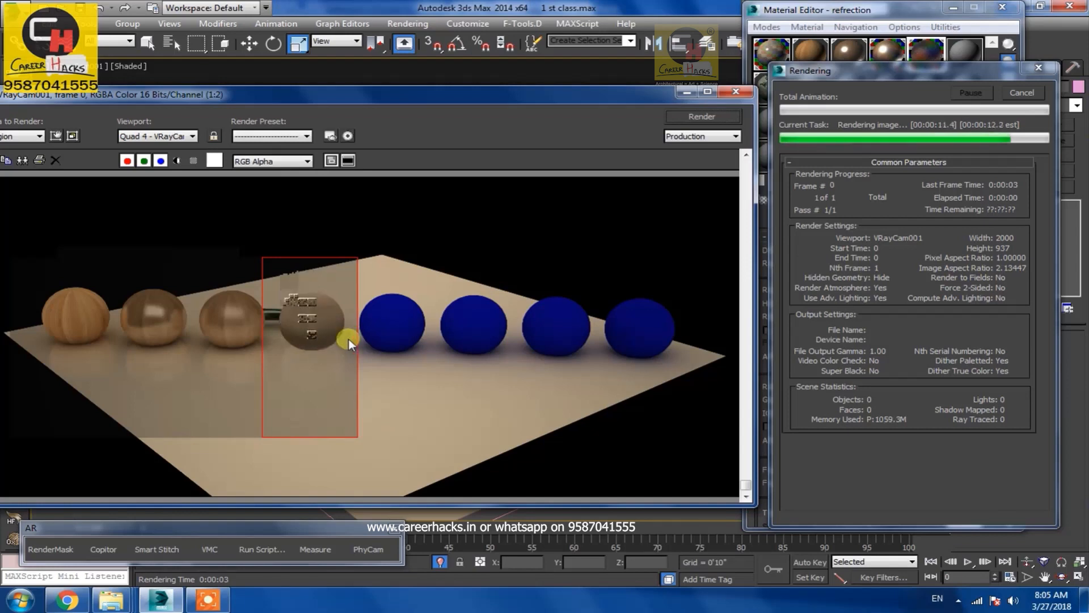
Set the refraction Glossiness back to 1
double_click(833, 399)
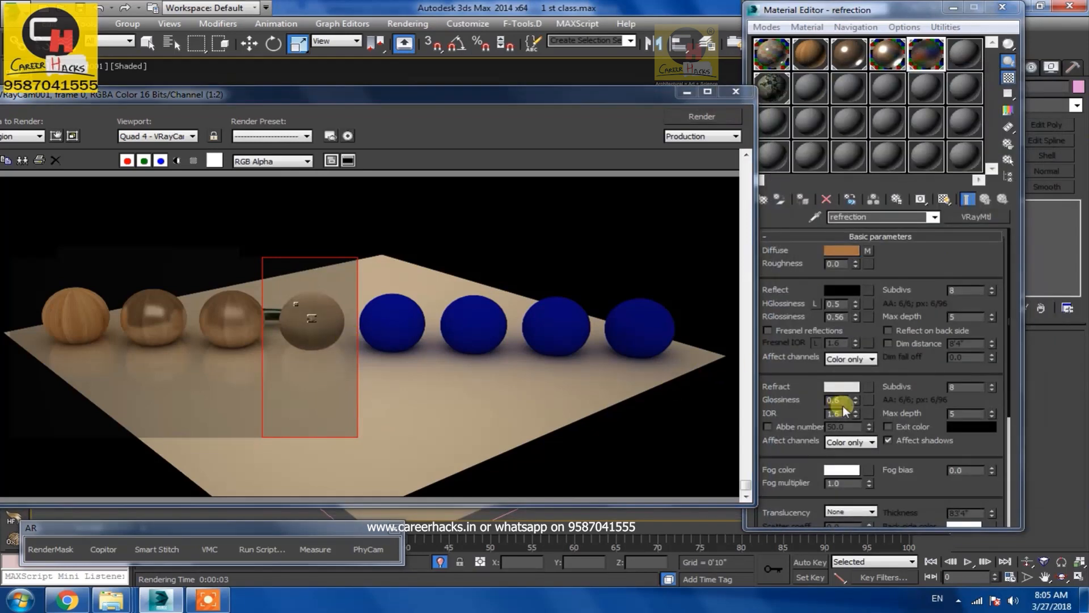
type("1")
key("Return")
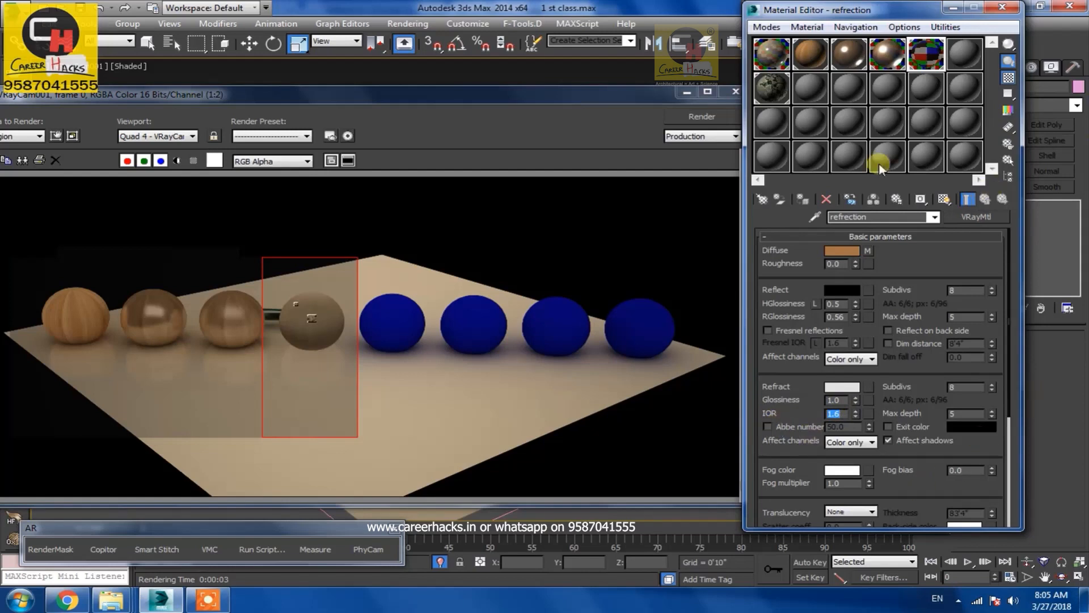
Delete the refraction sphere from the scene
left_click(684, 96)
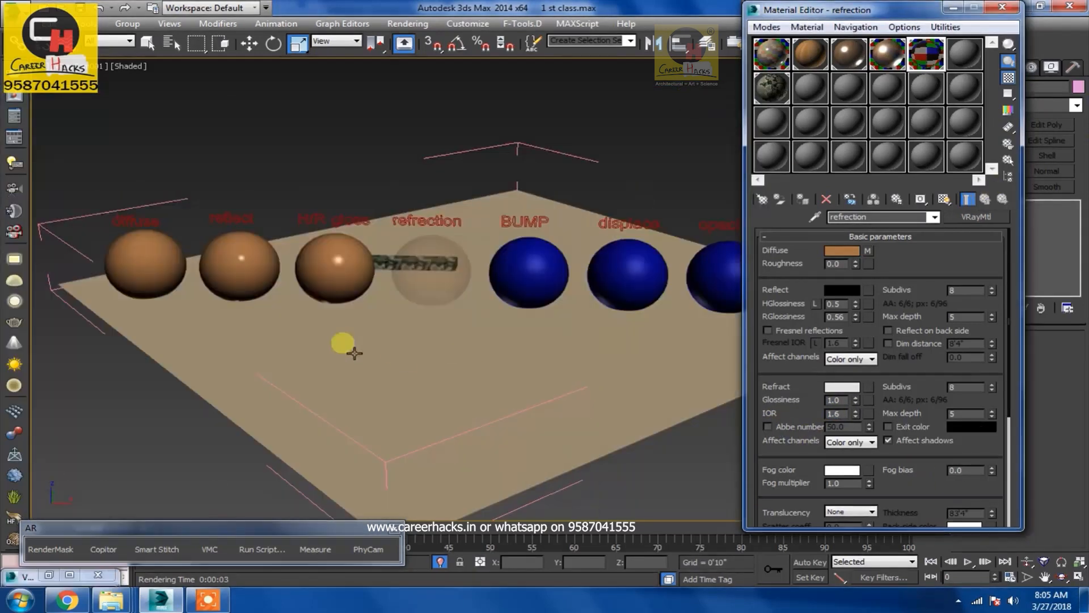
left_click(430, 283)
left_click(453, 299)
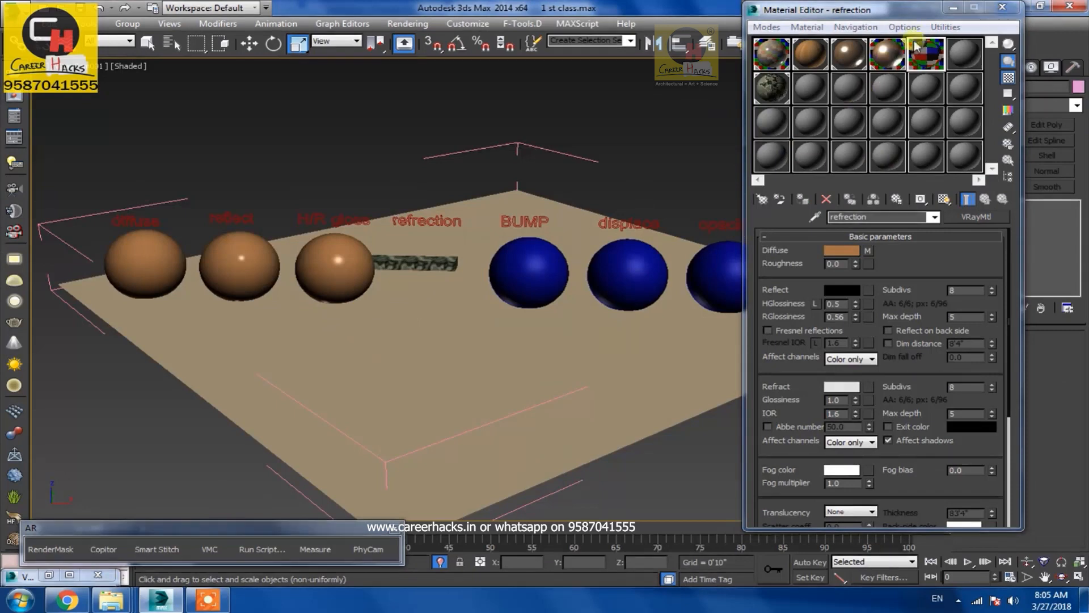
left_click(954, 8)
left_click(963, 67)
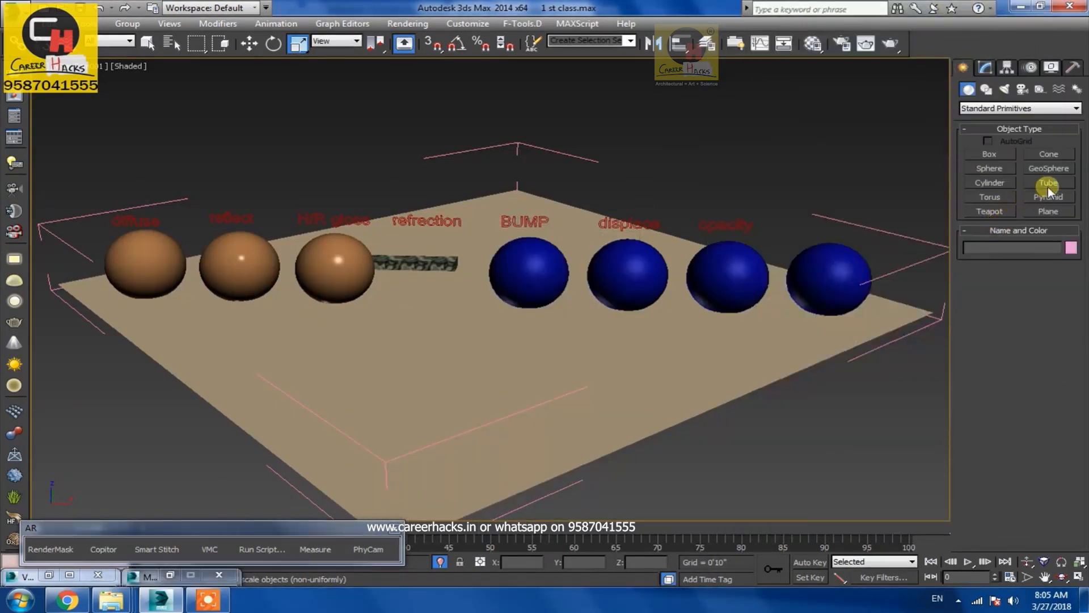
Create a Hedra from Extended Primitives in place of the removed refraction sphere
left_click(999, 108)
left_click(990, 118)
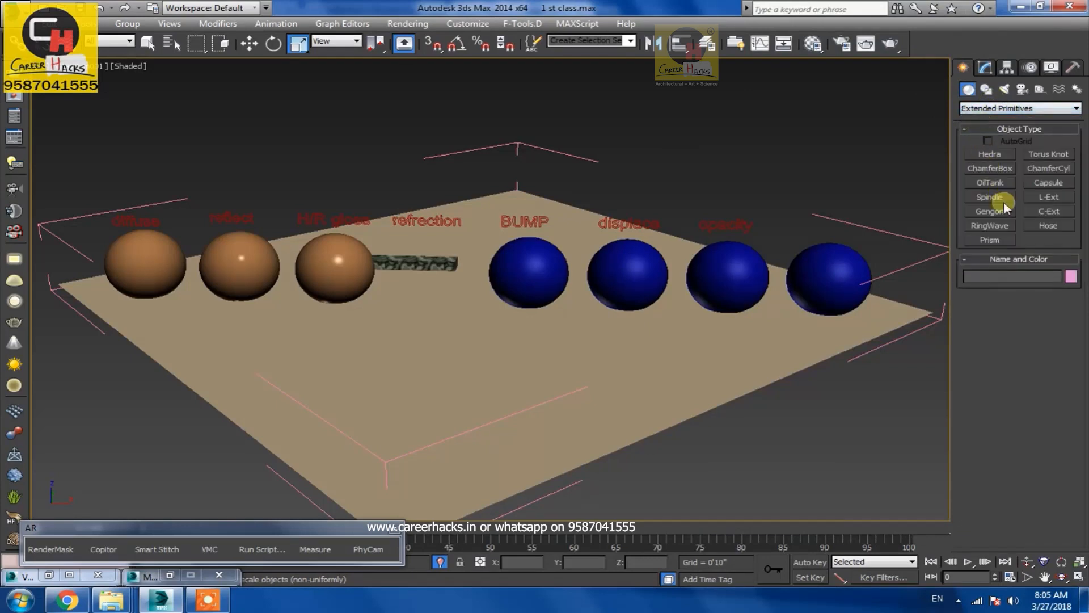
left_click(1006, 154)
left_click_drag(444, 297, 451, 320)
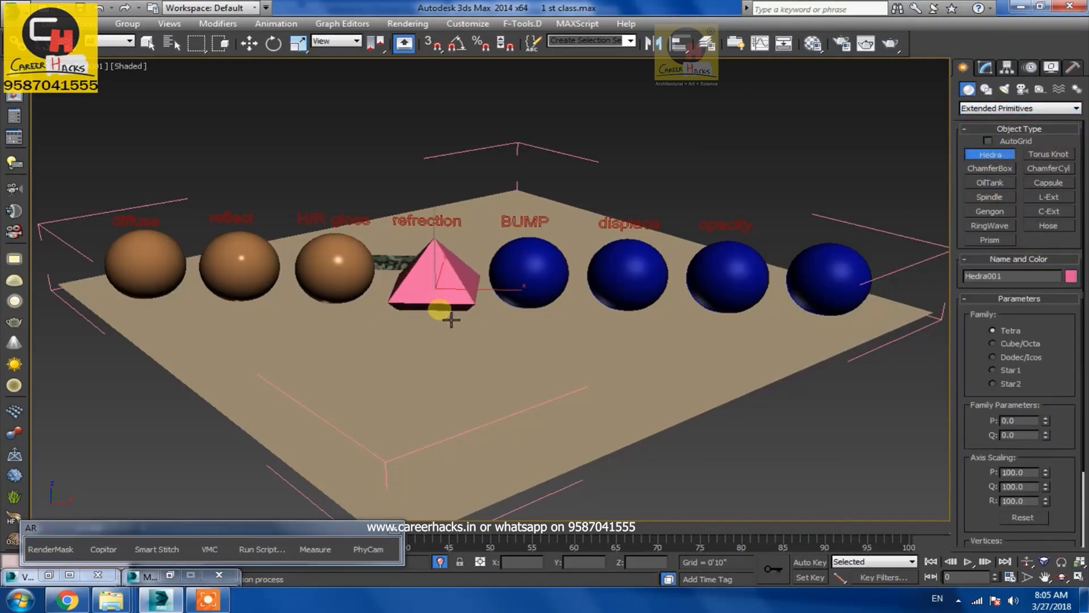
right_click(895, 373)
Set the Hedra's family to Dodec/Icos and move it up above the plane
left_click(984, 68)
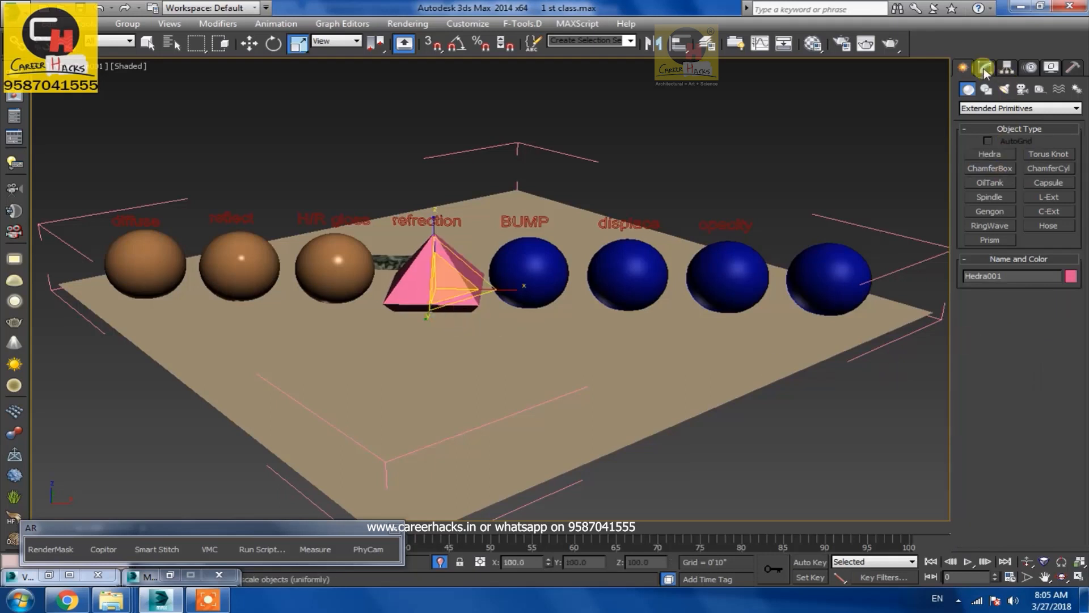
left_click(1031, 371)
left_click(1007, 386)
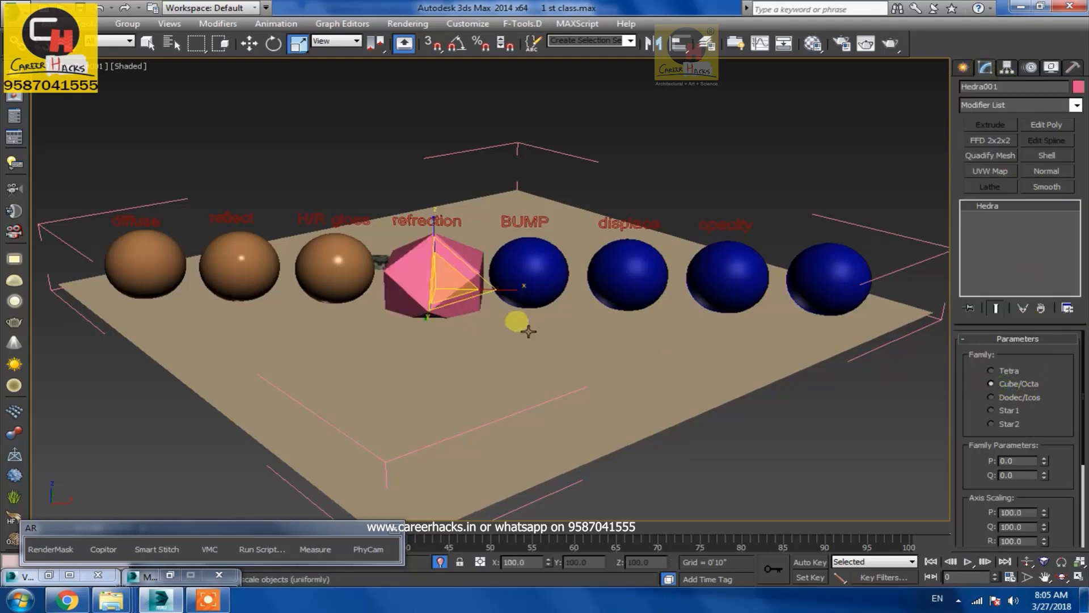
key("w")
left_click_drag(432, 245, 441, 211)
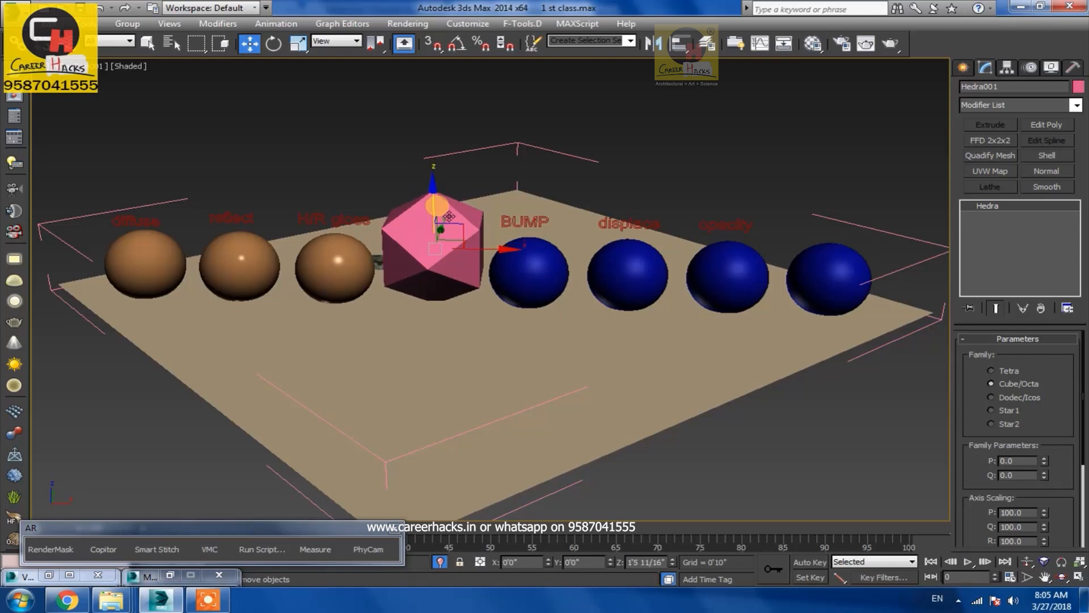
left_click(1011, 396)
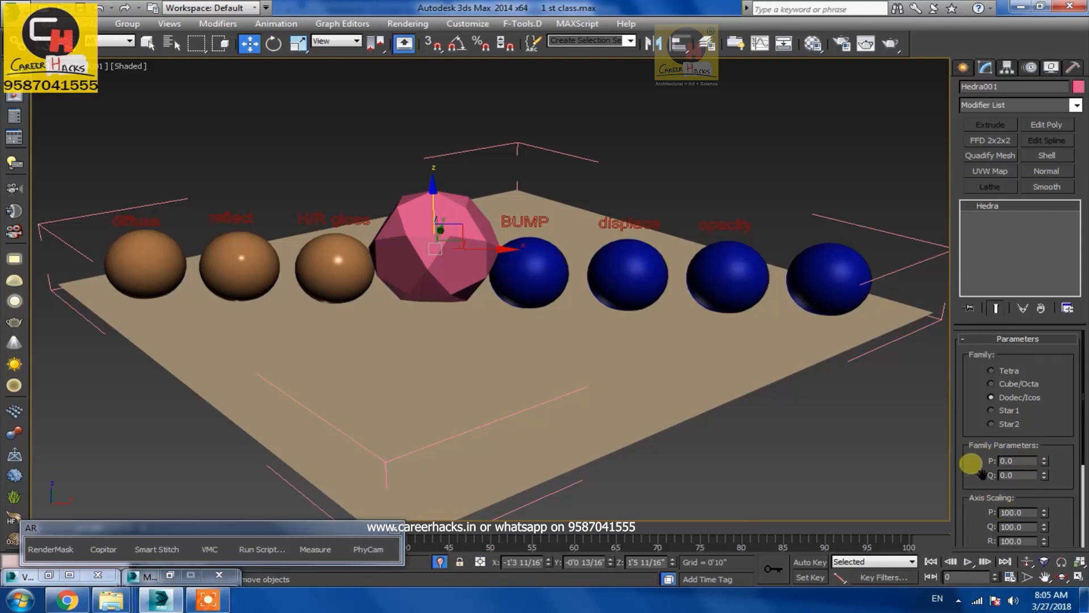
Adjust the Hedra's radius to about 1'5 5/16"
left_click_drag(963, 443, 961, 347)
left_click_drag(1057, 517, 1054, 538)
key("r")
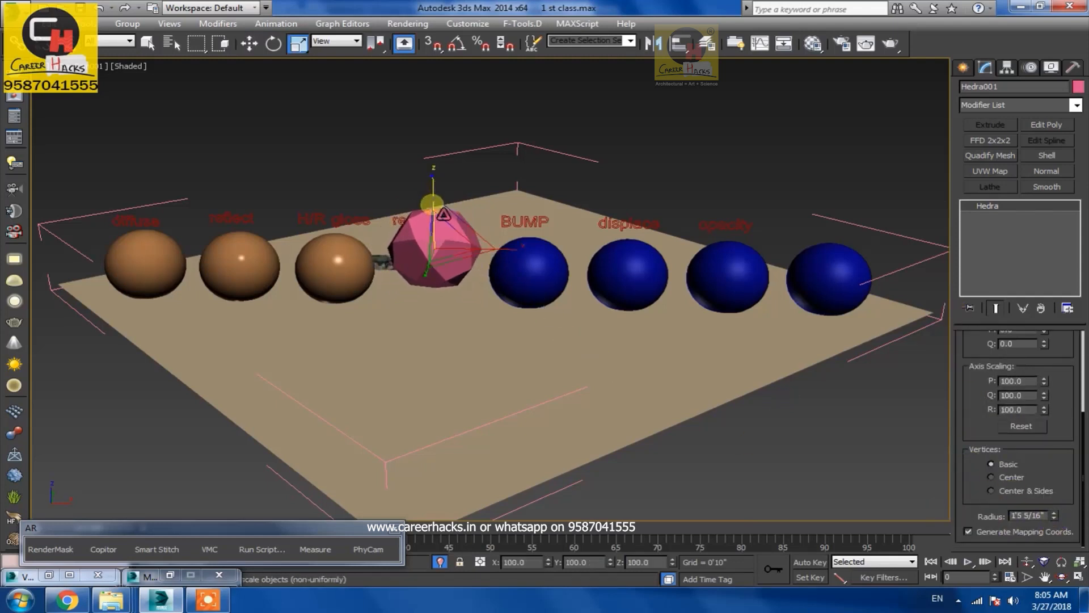
key("w")
key("f")
key("z")
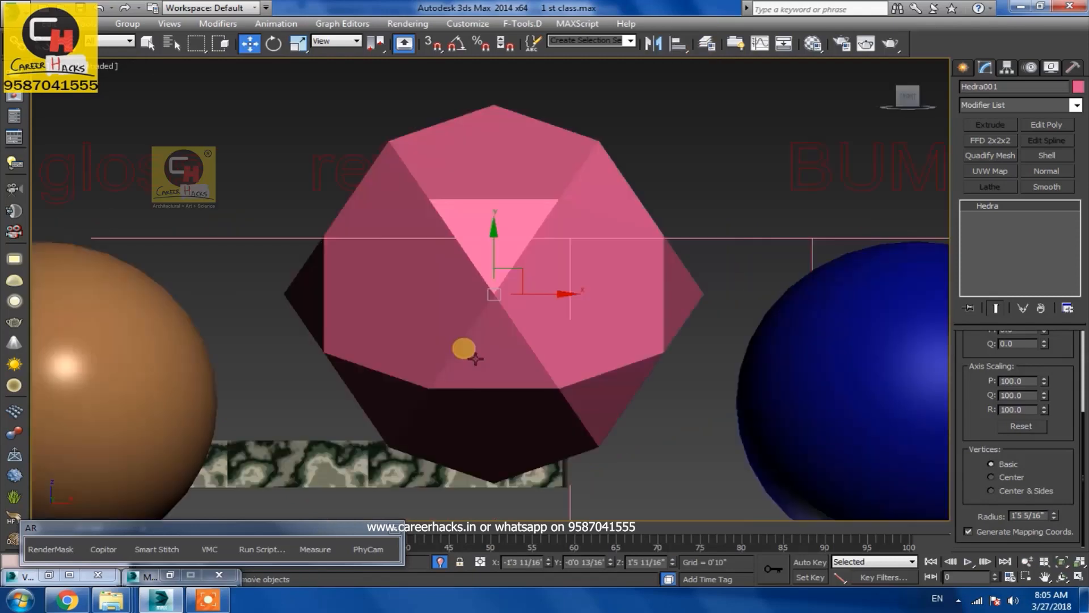
Align the Hedra vertically with the neighbouring spheres in a wireframe front view, returning to the camera view
key("F3")
middle_click_drag(516, 382, 482, 280)
scroll(498, 335, "down", 5)
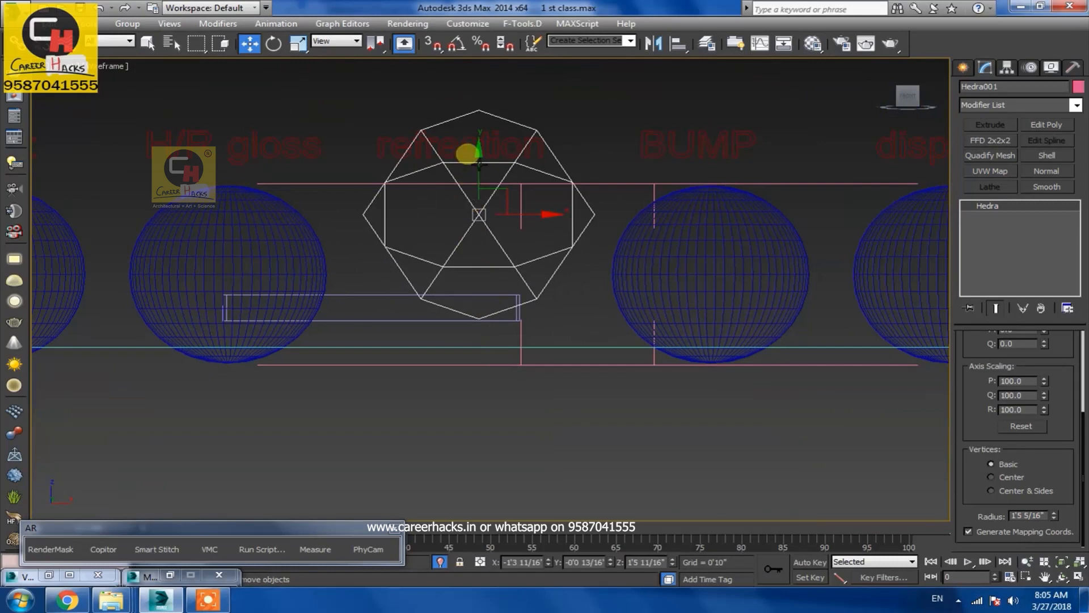
left_click_drag(479, 161, 489, 218)
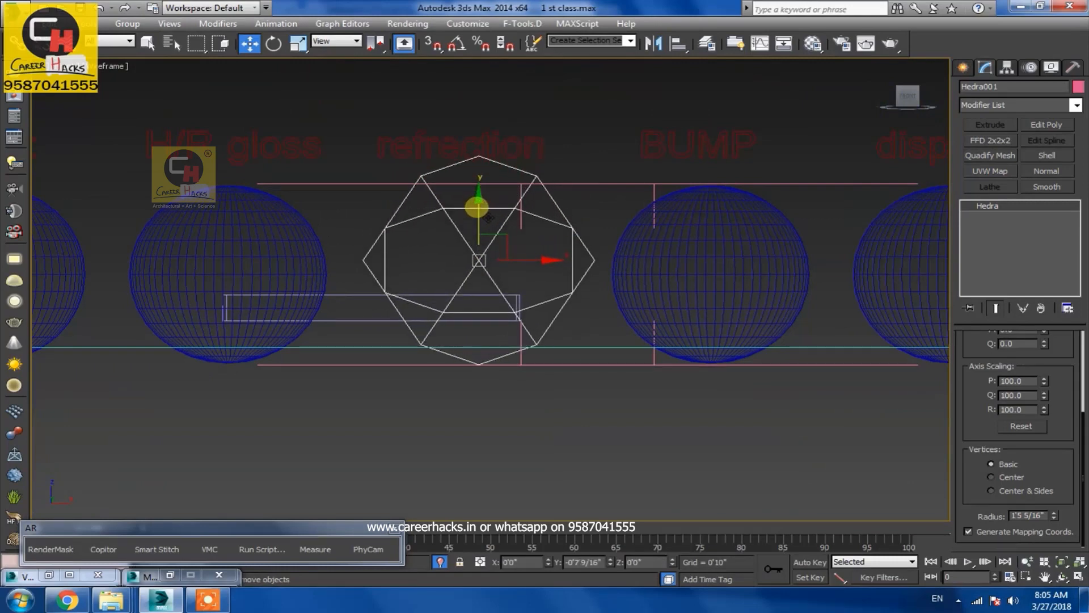
key("alt+z")
left_click_drag(295, 254, 389, 280)
key("w")
left_click_drag(426, 214, 425, 208)
key("ctrl+z")
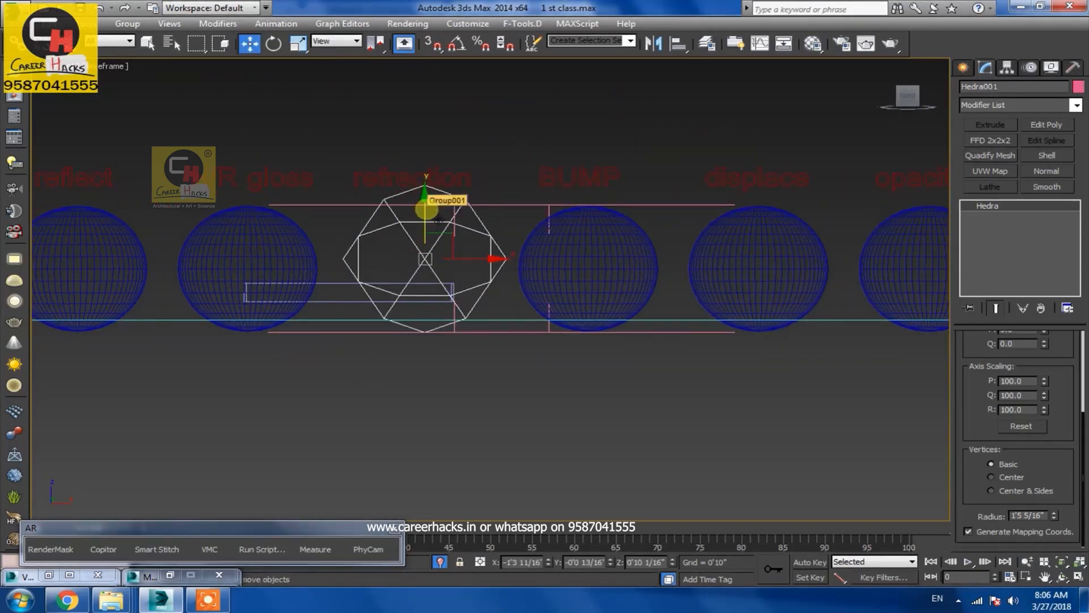
key("p")
key("c")
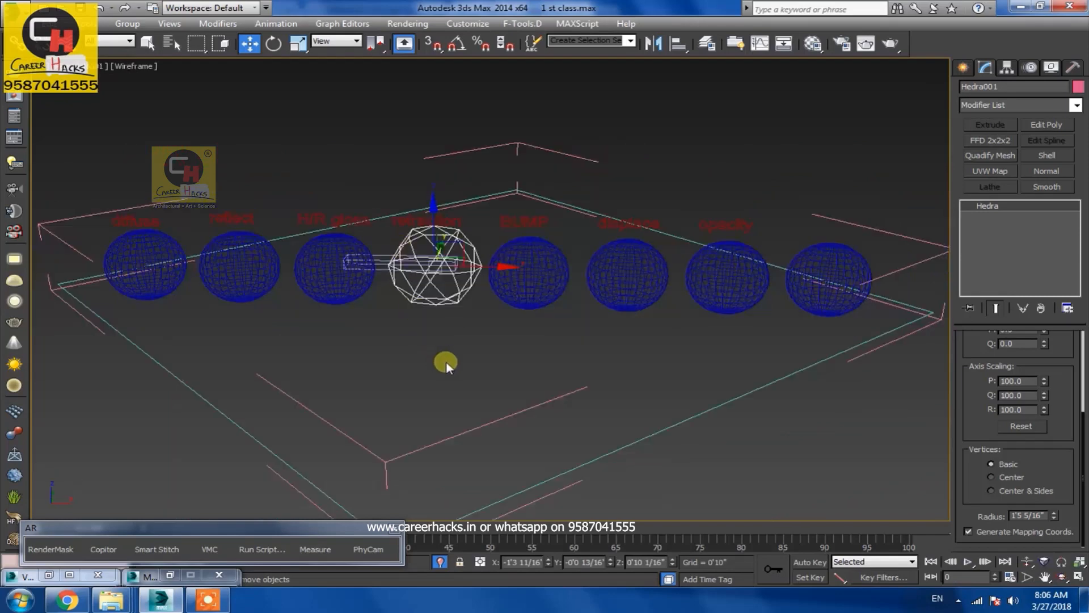
key("F3")
Assign the refraction material to the Hedra and render the region
left_click(727, 167)
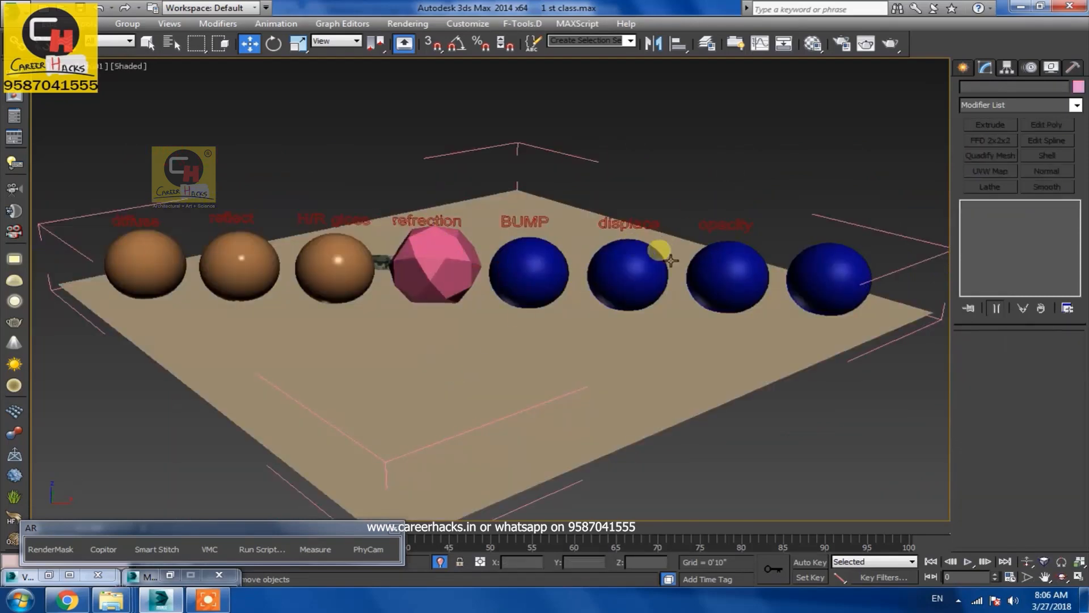
left_click(429, 275)
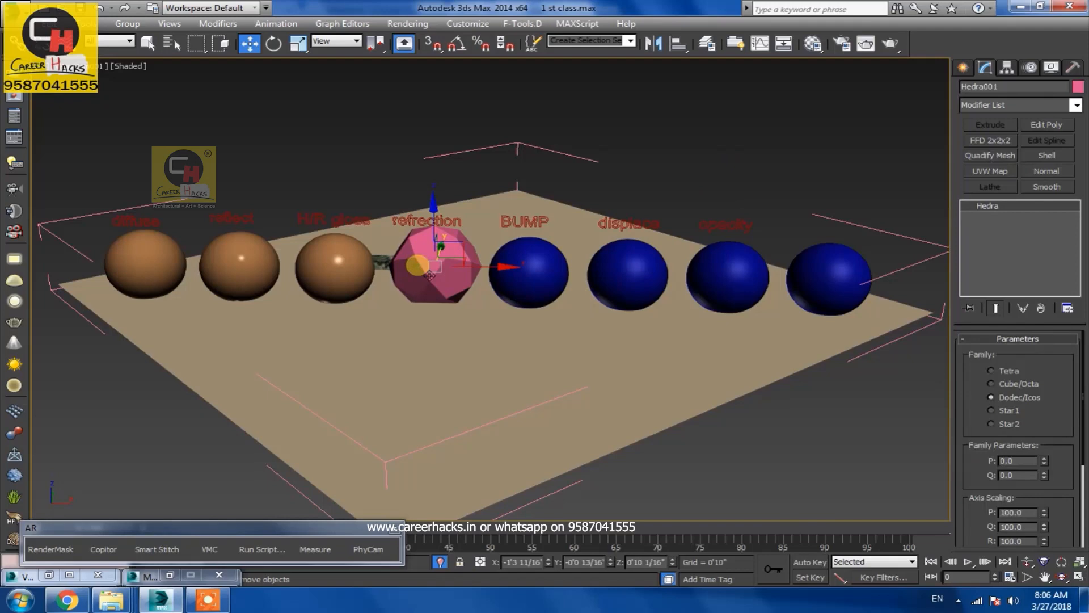
key("m")
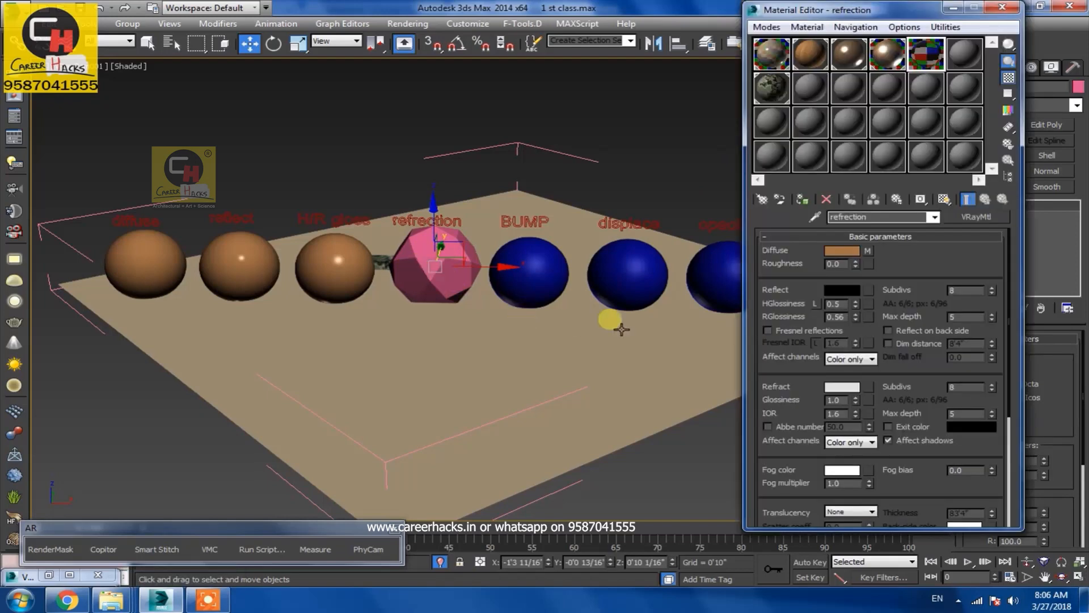
left_click(800, 202)
key("shift+q")
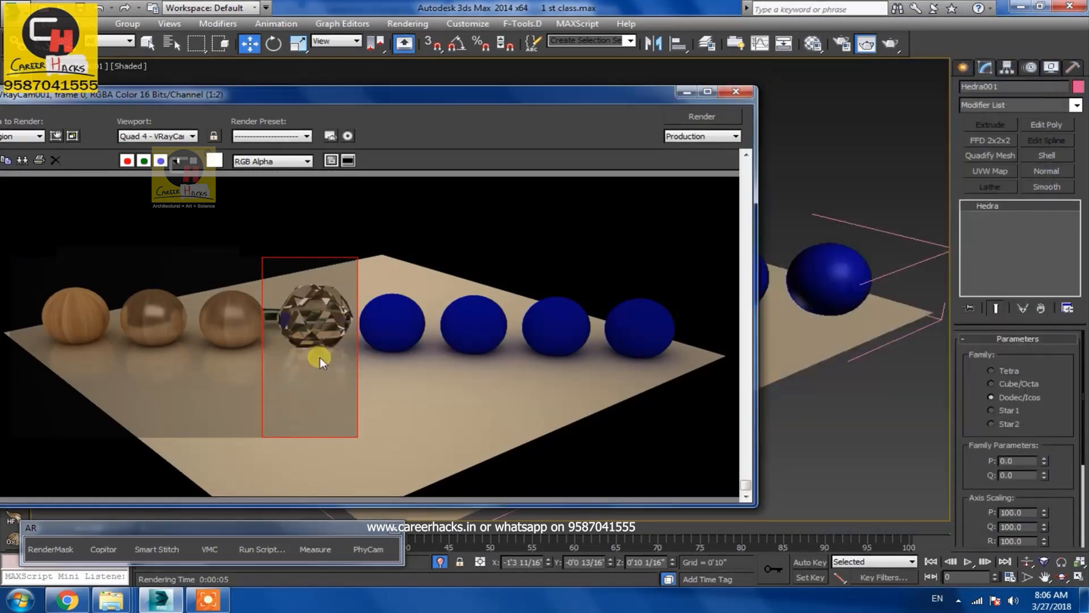
scroll(266, 366, "up", 1)
middle_click_drag(266, 365, 329, 393)
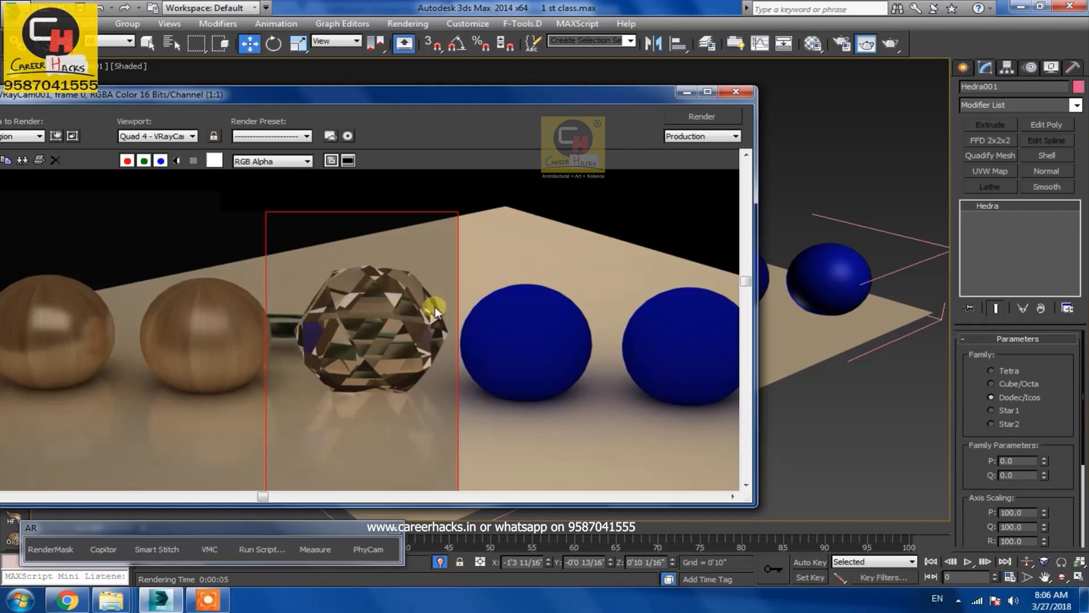
Open the refraction material's settings and search Google Images for "index of reflection", opening a refractive index table
left_click(812, 43)
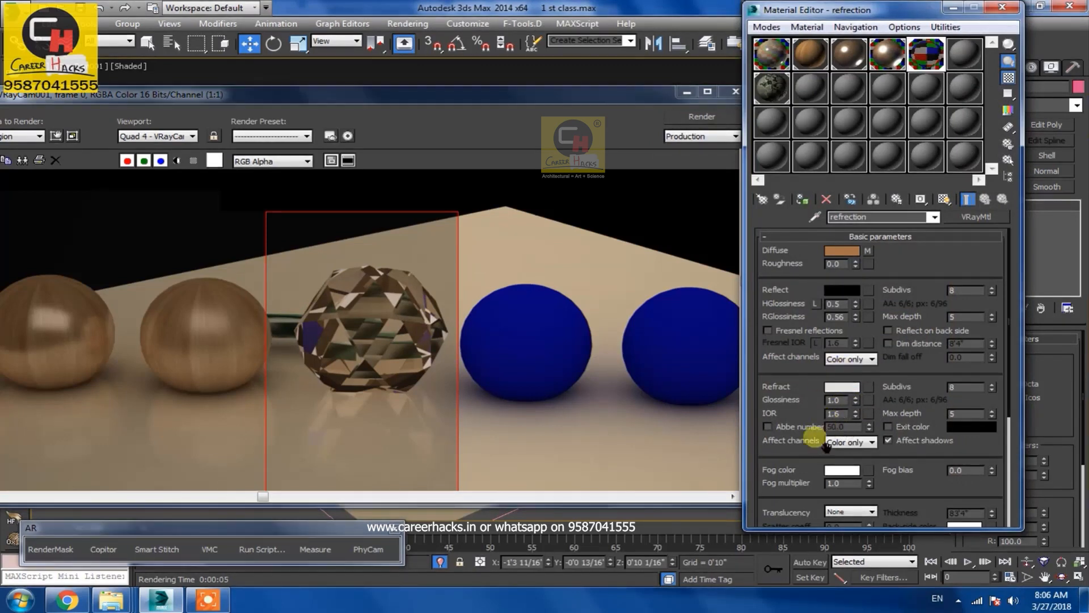
double_click(838, 413)
left_click(66, 599)
scroll(383, 239, "up", 3)
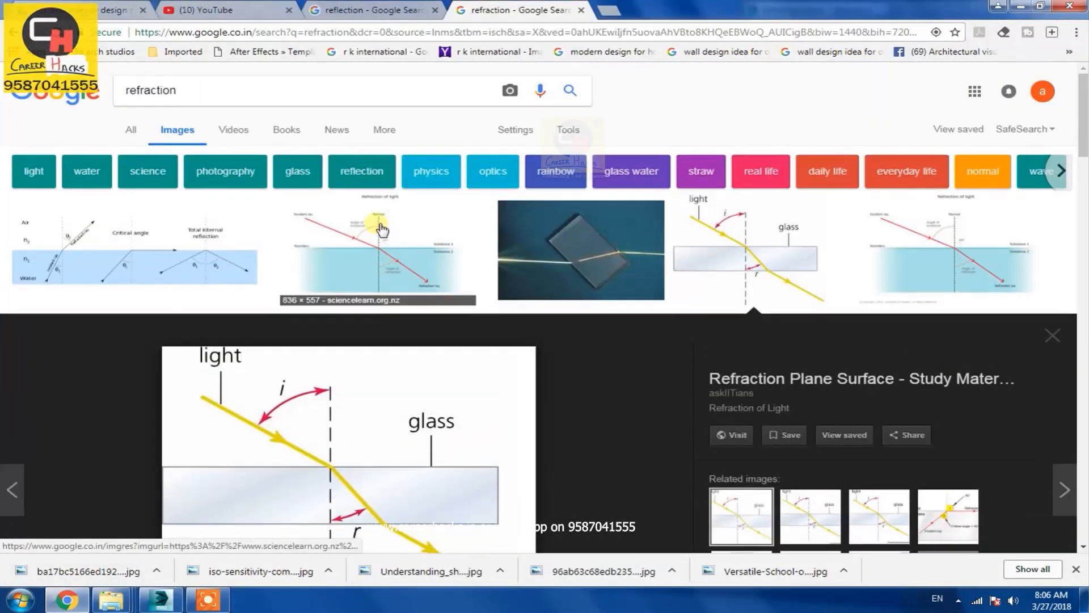
double_click(211, 89)
type("index of")
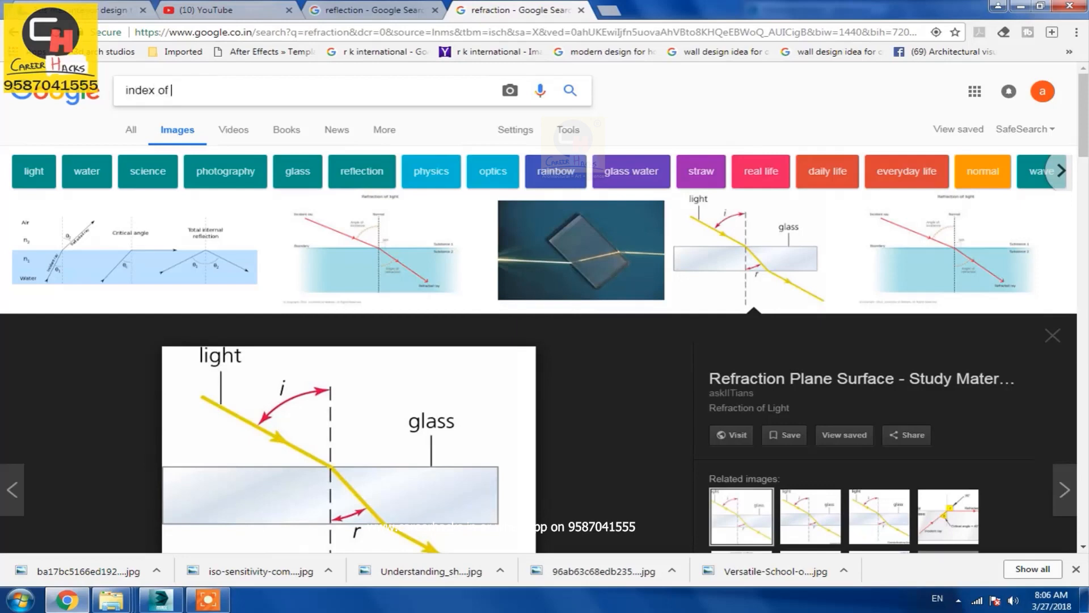
key("Return")
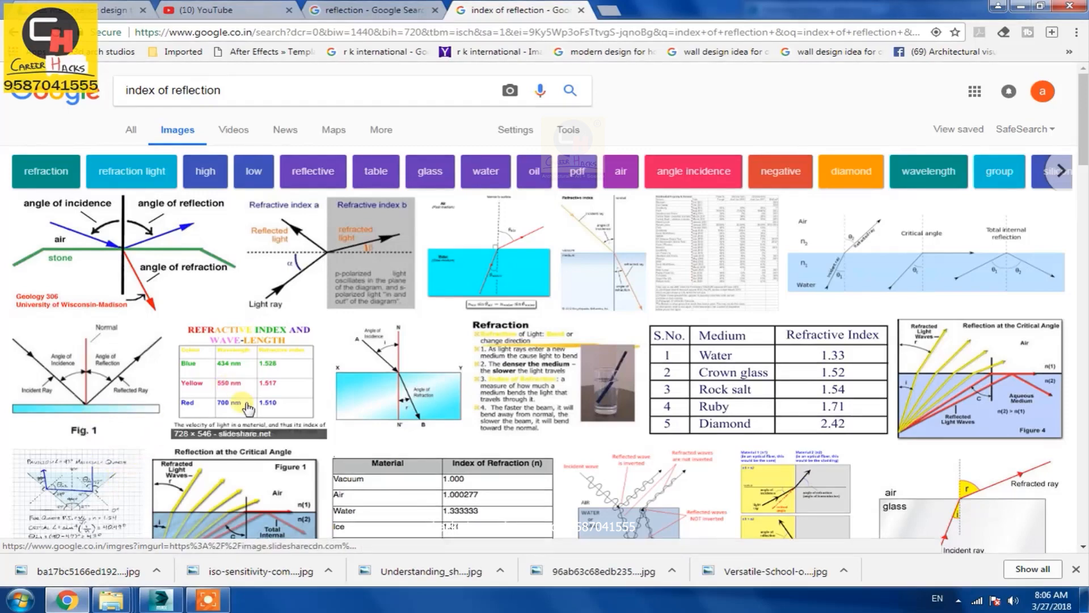
left_click(456, 502)
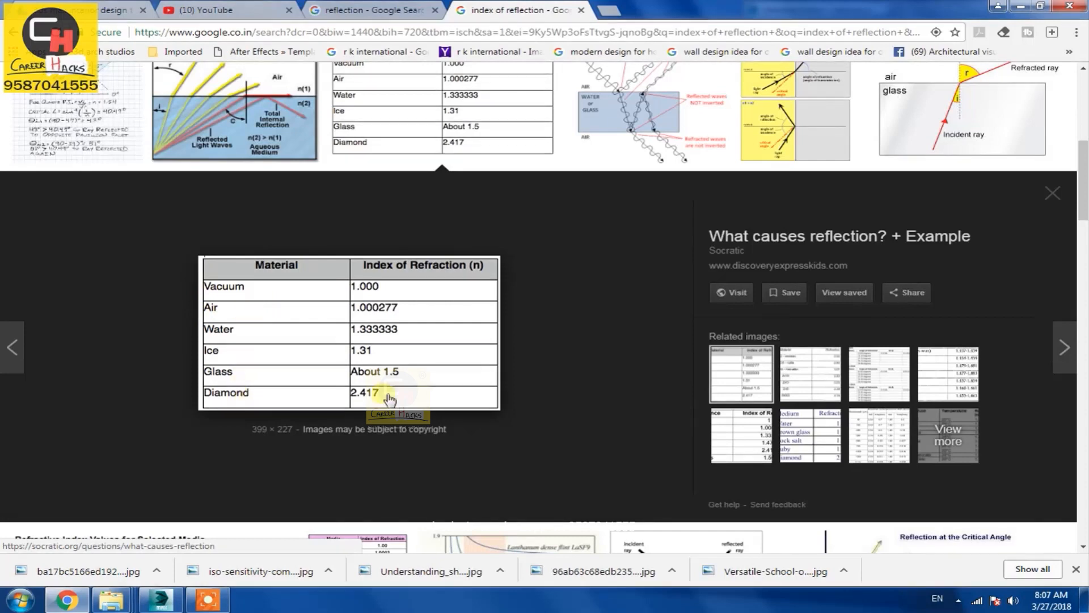
Set the refraction material's IOR to 2.4 and render the region again
key("alt+Tab")
double_click(835, 414)
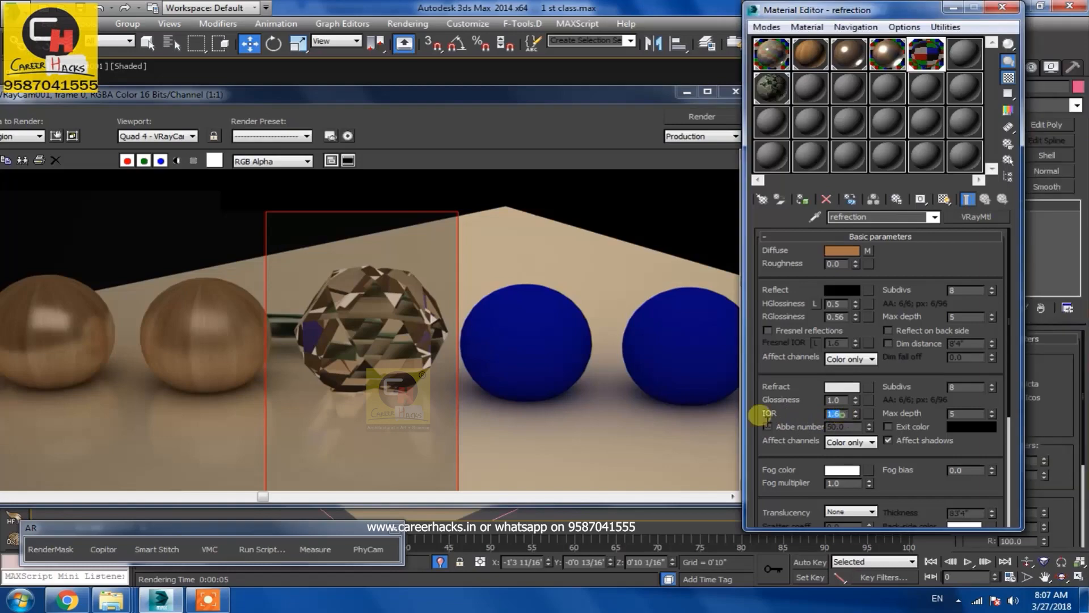
type("2.4")
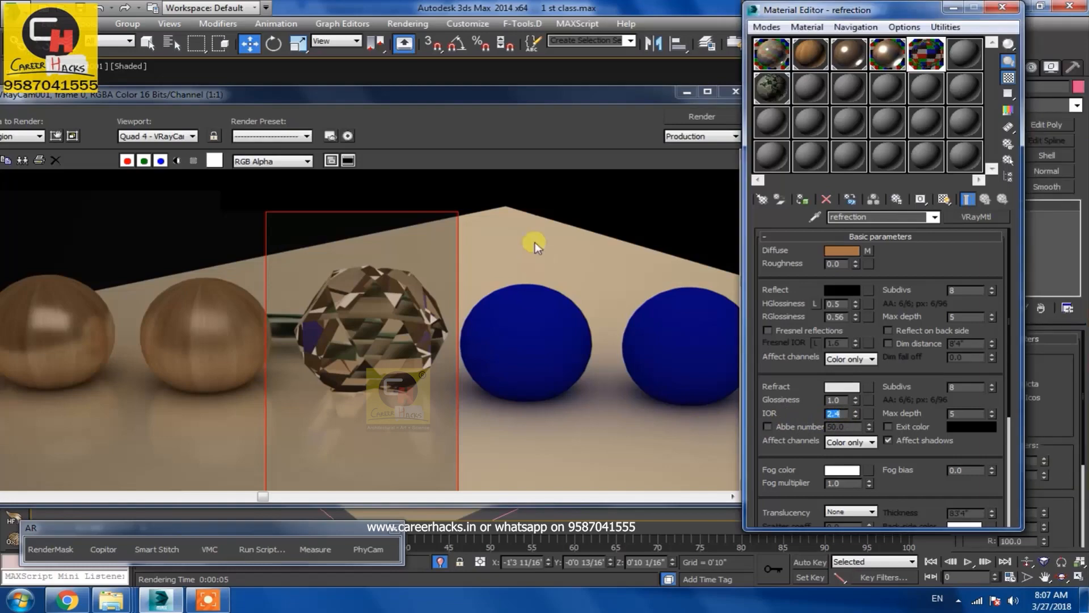
left_click(703, 117)
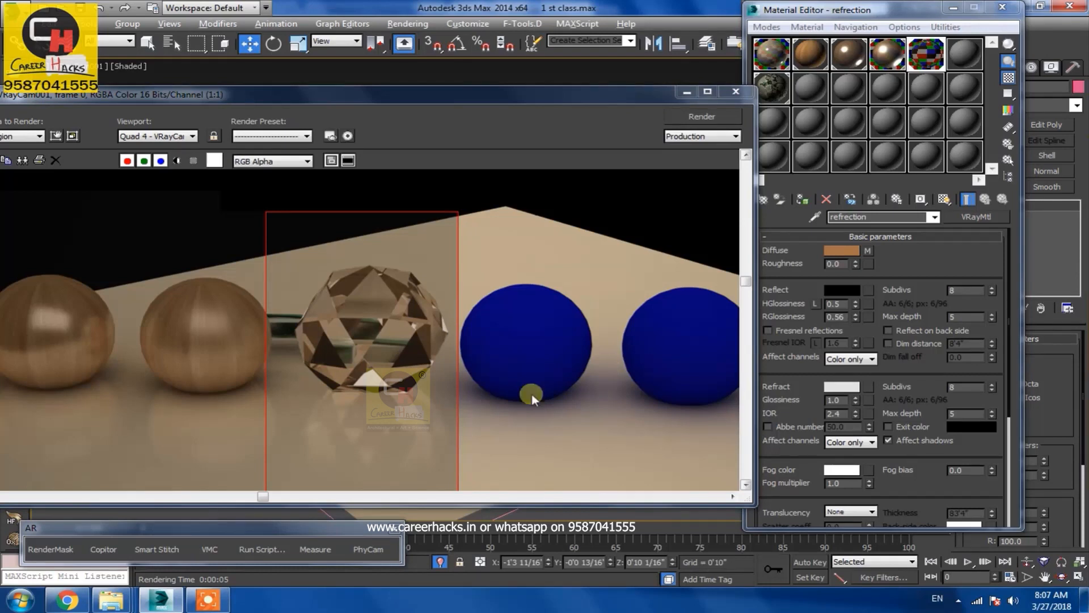
Set the refraction IOR to 1.5 after checking the glass value in the table, and re-render the region
key("alt+Tab")
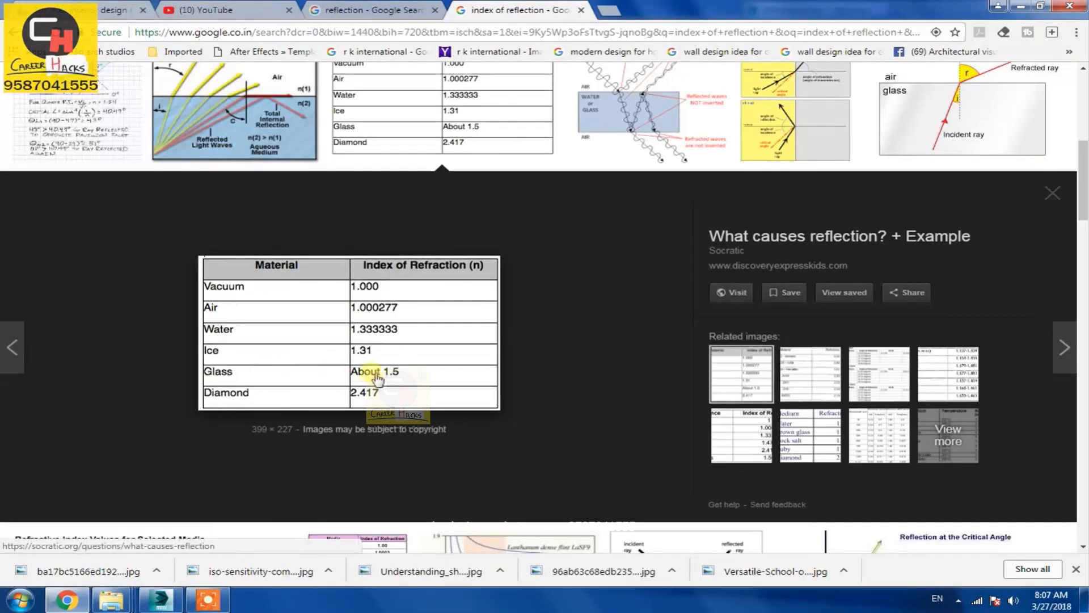
key("alt+Tab")
double_click(845, 413)
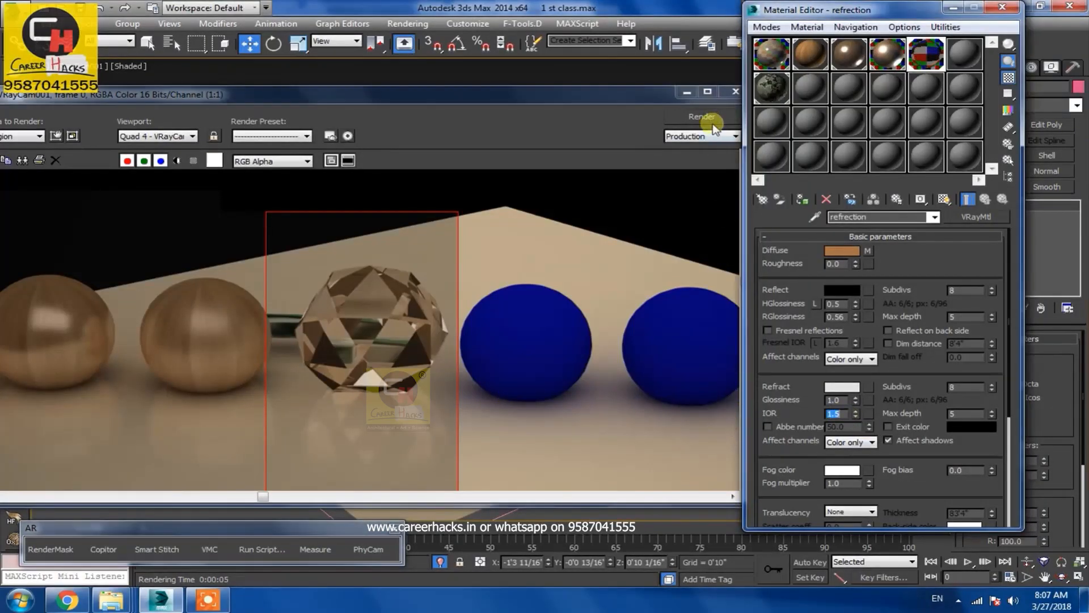
left_click(703, 117)
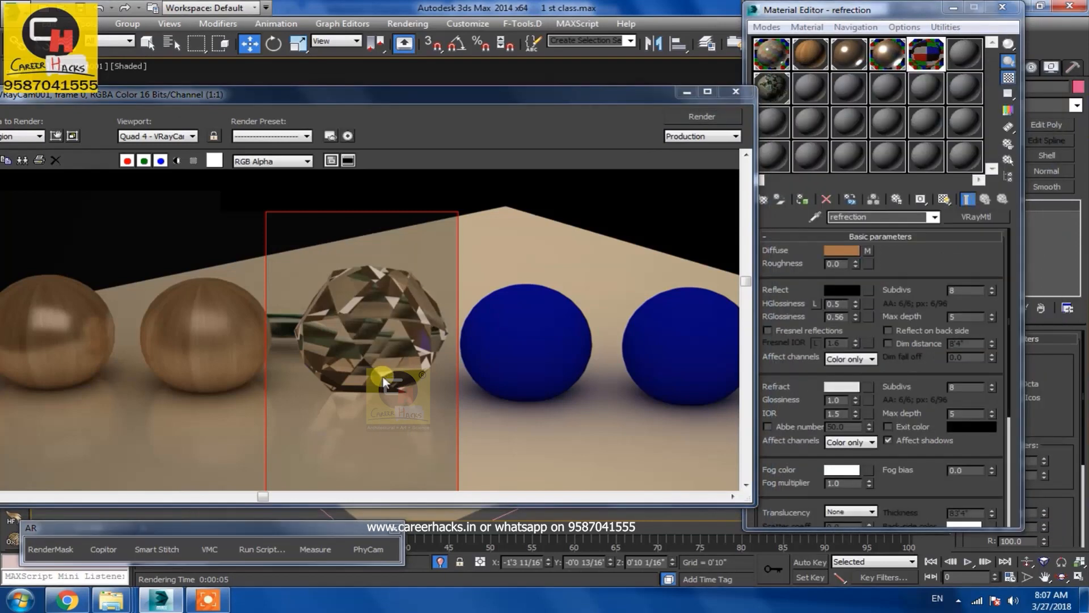
Set the refraction IOR to 2.6 and render the region again
left_click(835, 413)
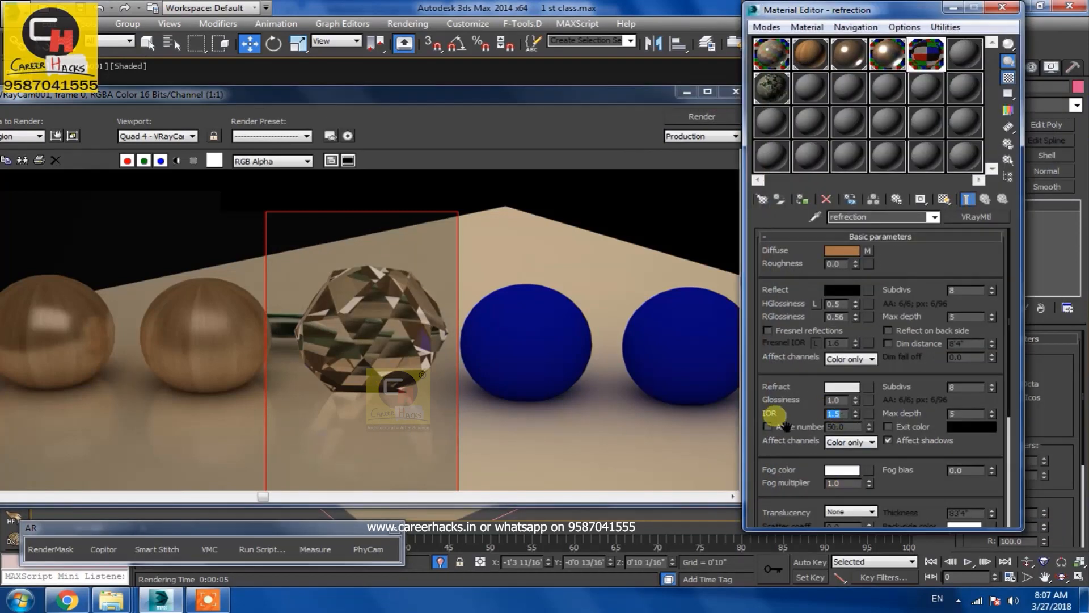
left_click(702, 116)
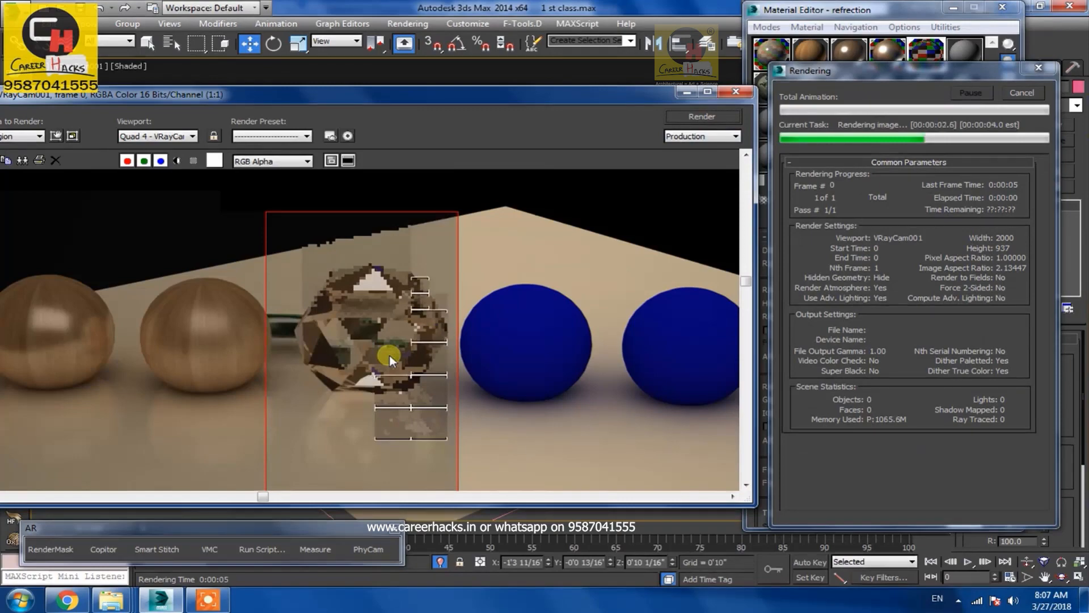
Set the refraction IOR to 1.0, matching the vacuum value in the table, and re-render the region
key("alt+Tab")
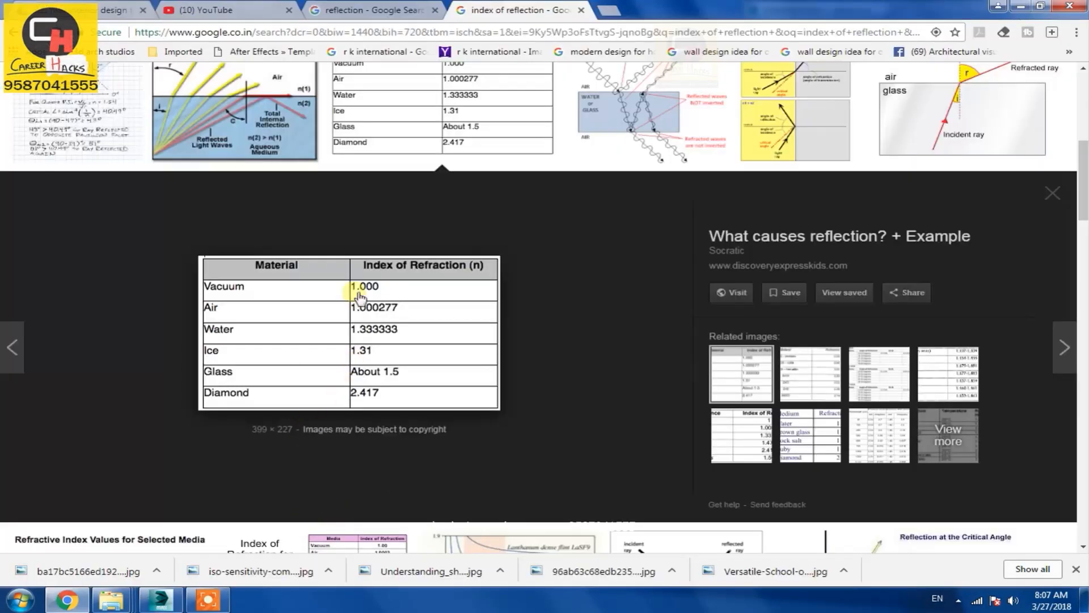
key("alt+Tab")
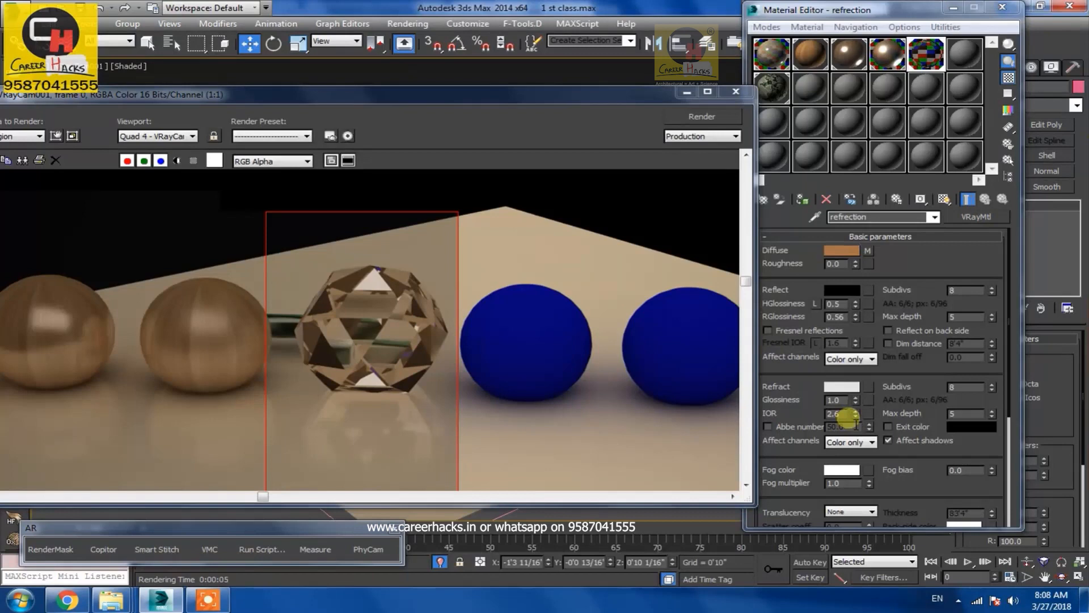
double_click(844, 416)
type("1")
key("Return")
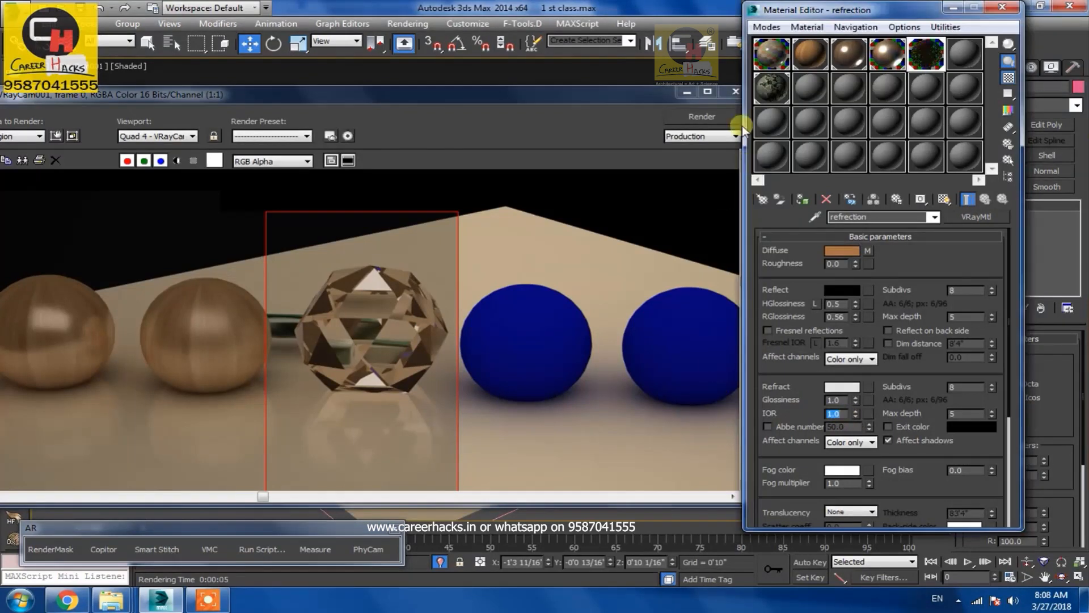
left_click(716, 115)
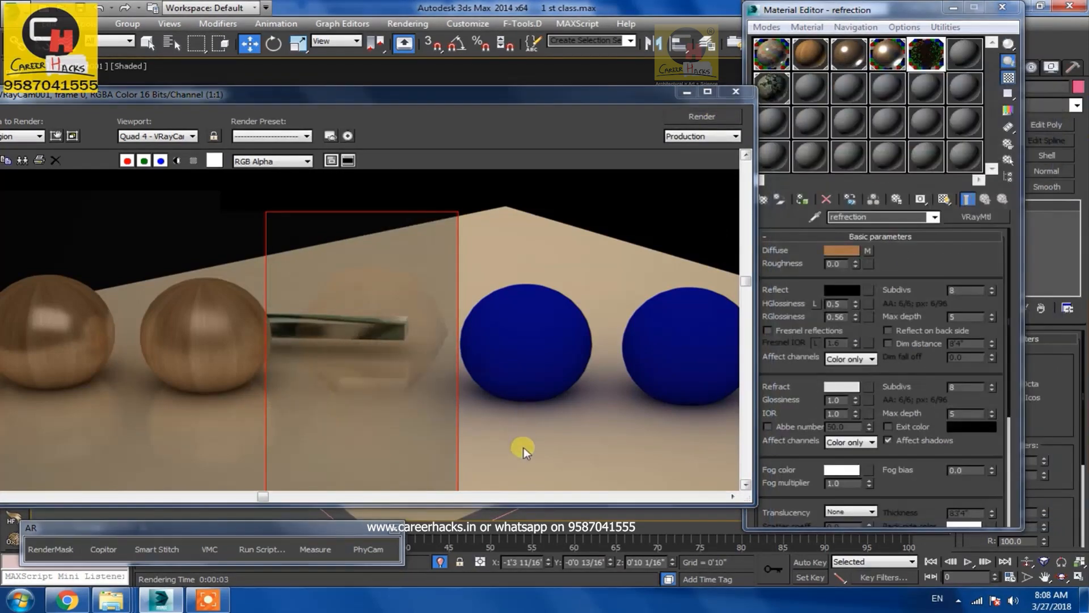
key("alt+Tab")
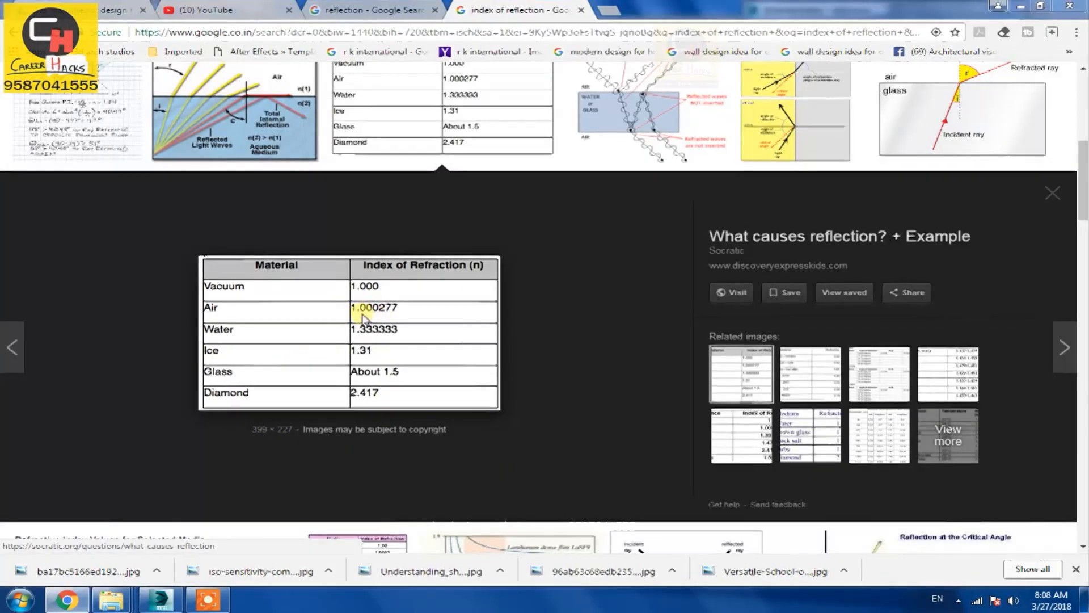
key("alt+Tab")
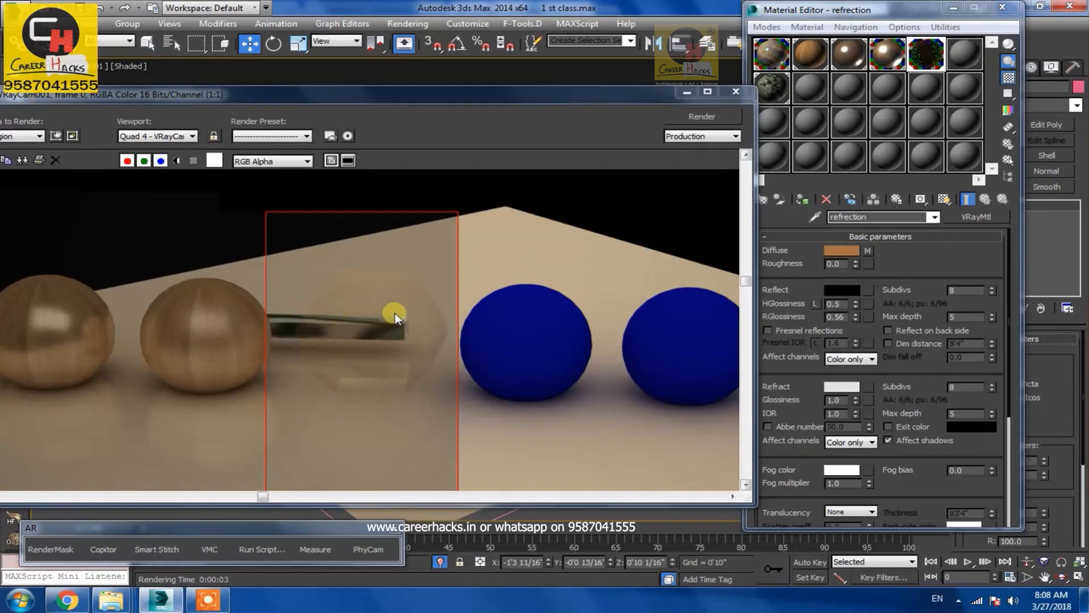
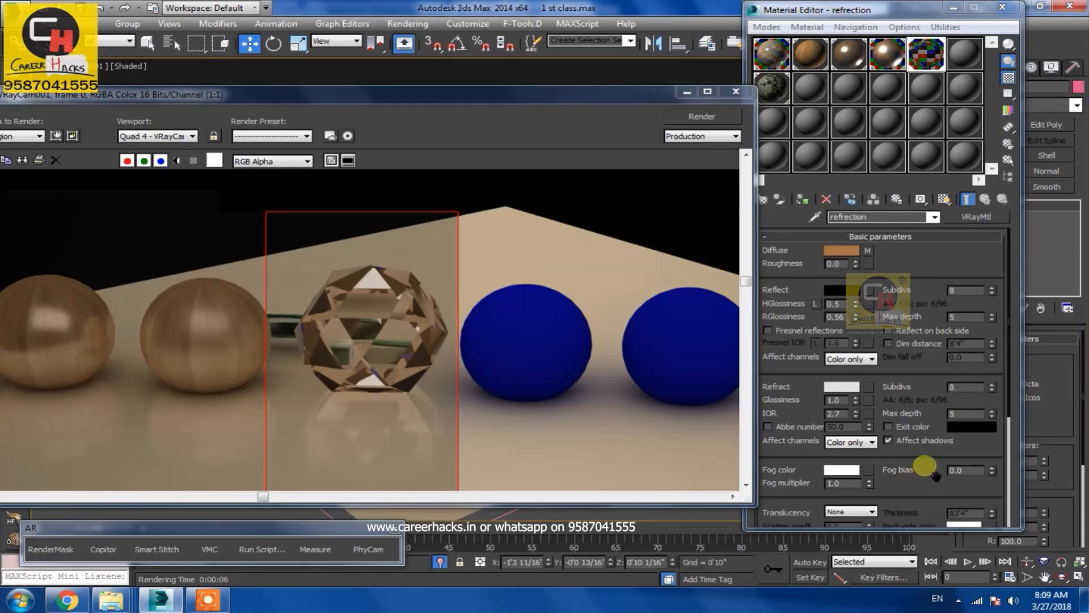
Enable the Abbe number option in the refraction material's refraction settings
scroll(939, 462, "down", 1)
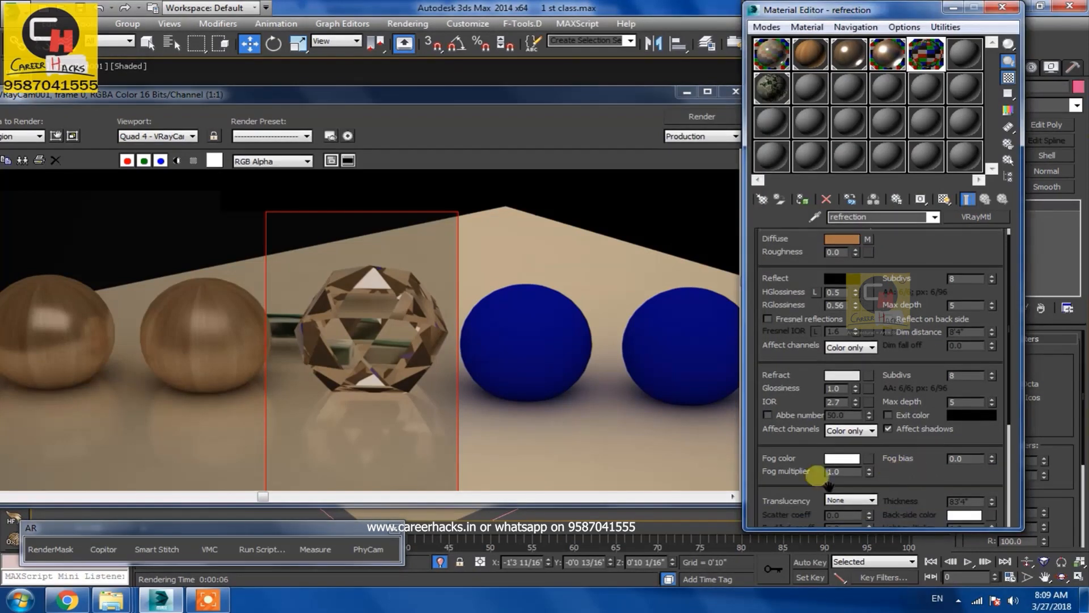
left_click(778, 417)
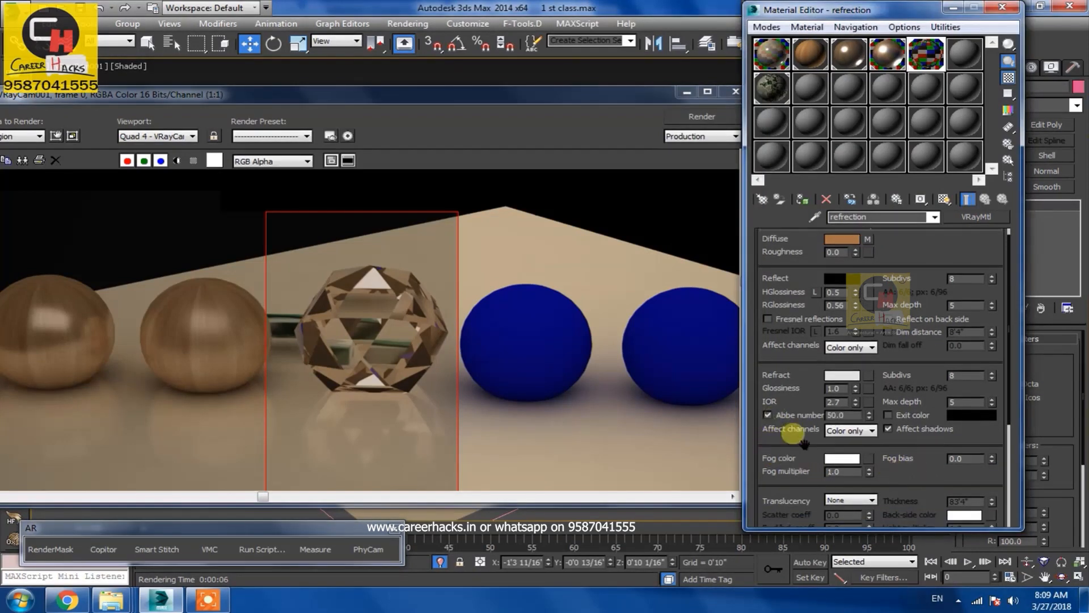
Search web images for "abb number in dimond" and browse the diamond photo results
left_click(67, 600)
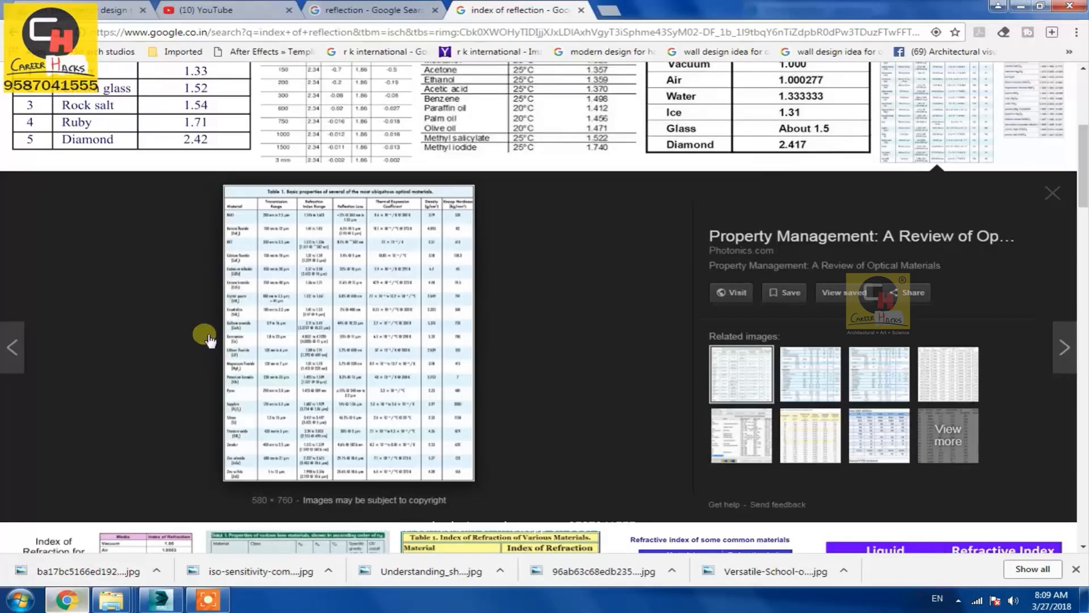
scroll(250, 215, "up", 5)
triple_click(292, 96)
type("abb number in dimond")
key("Return")
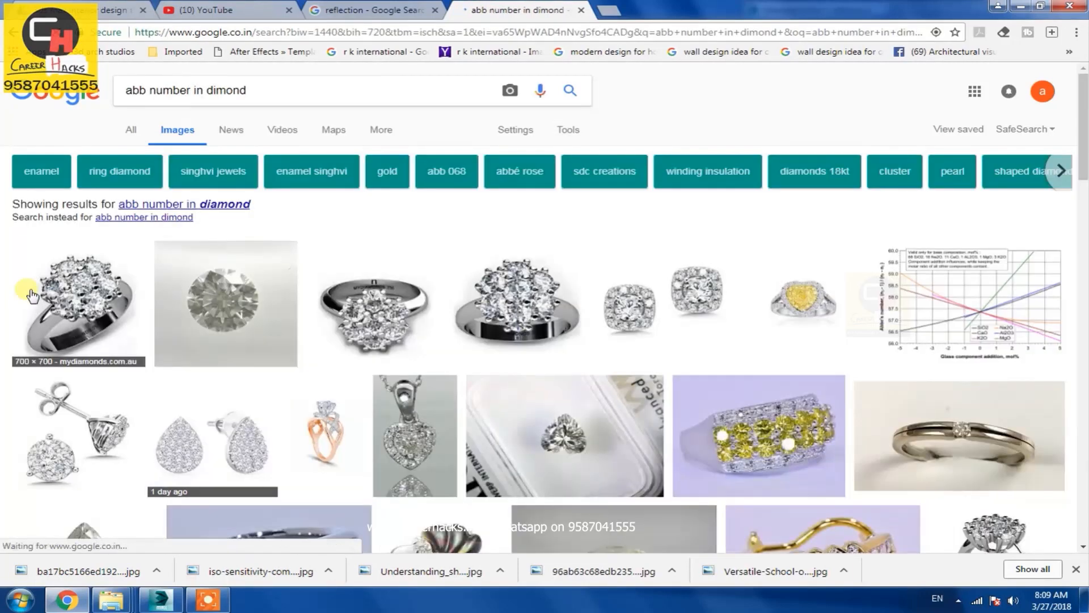
left_click(225, 205)
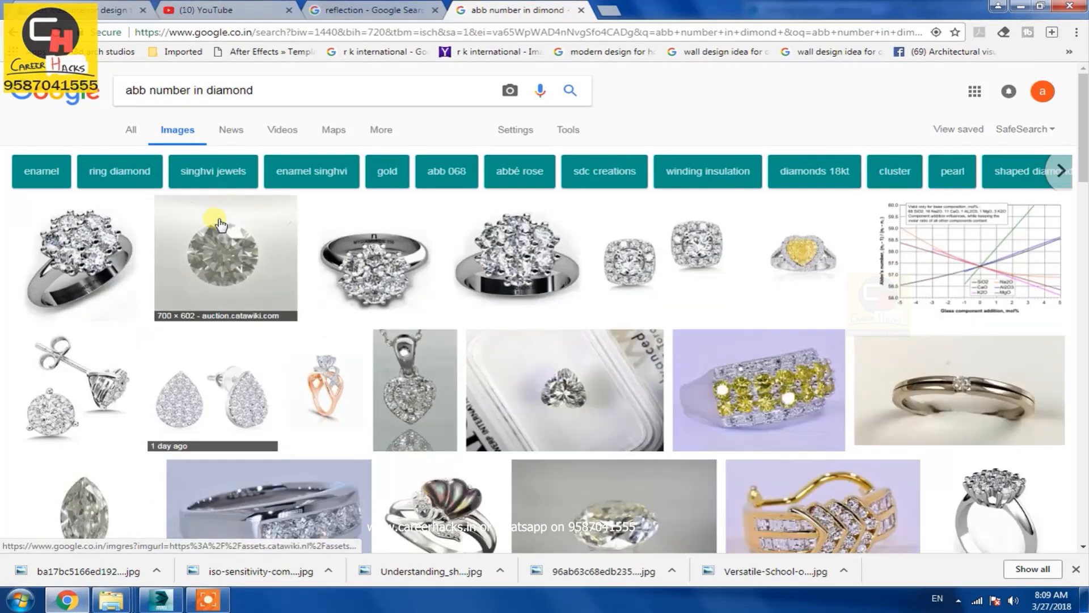
scroll(295, 488, "down", 1)
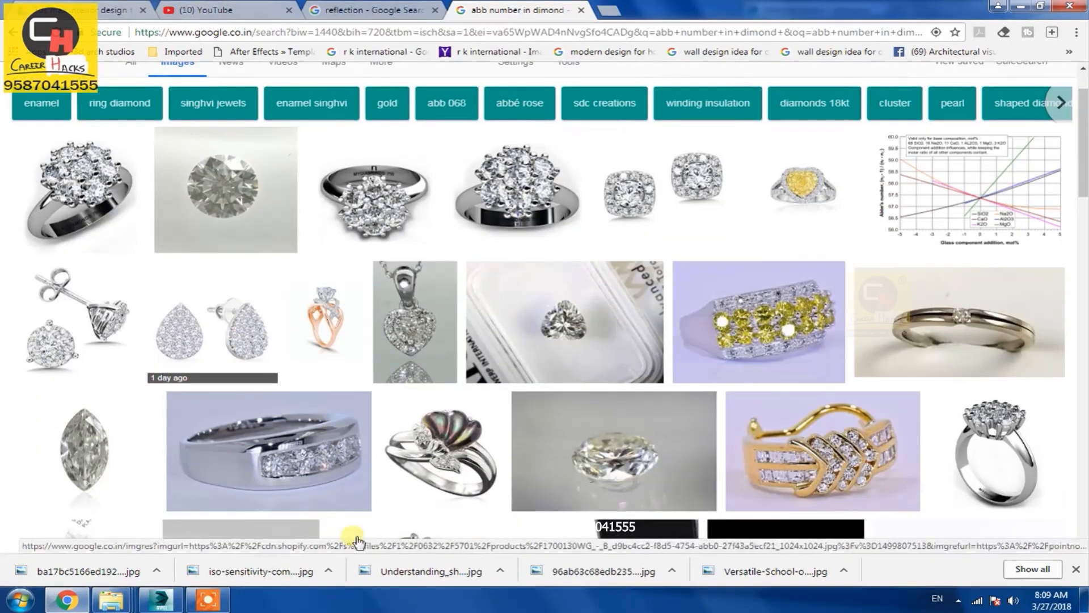
left_click(442, 437)
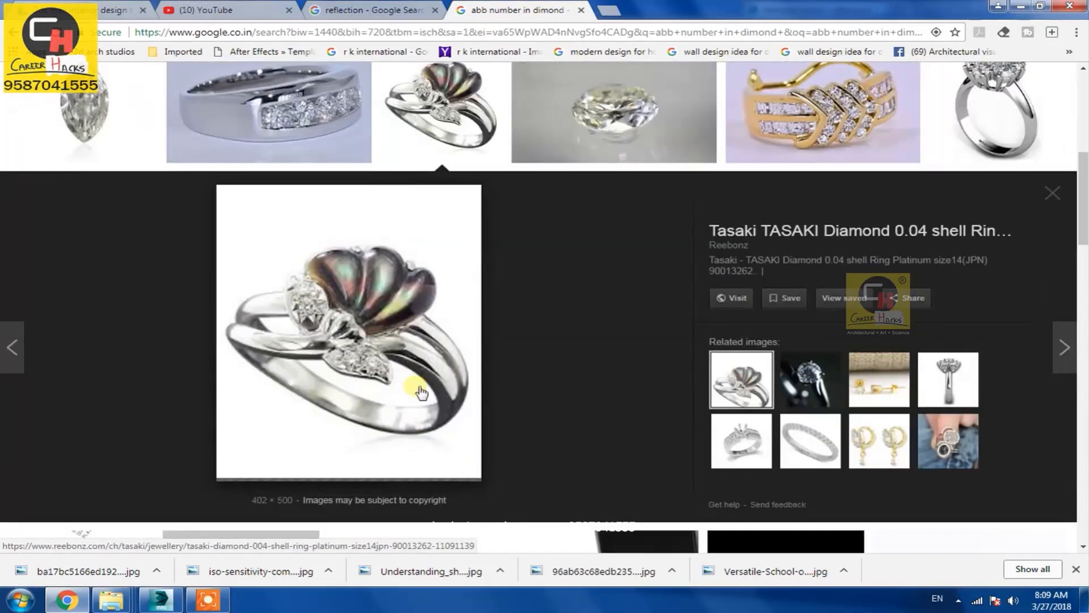
left_click(292, 150)
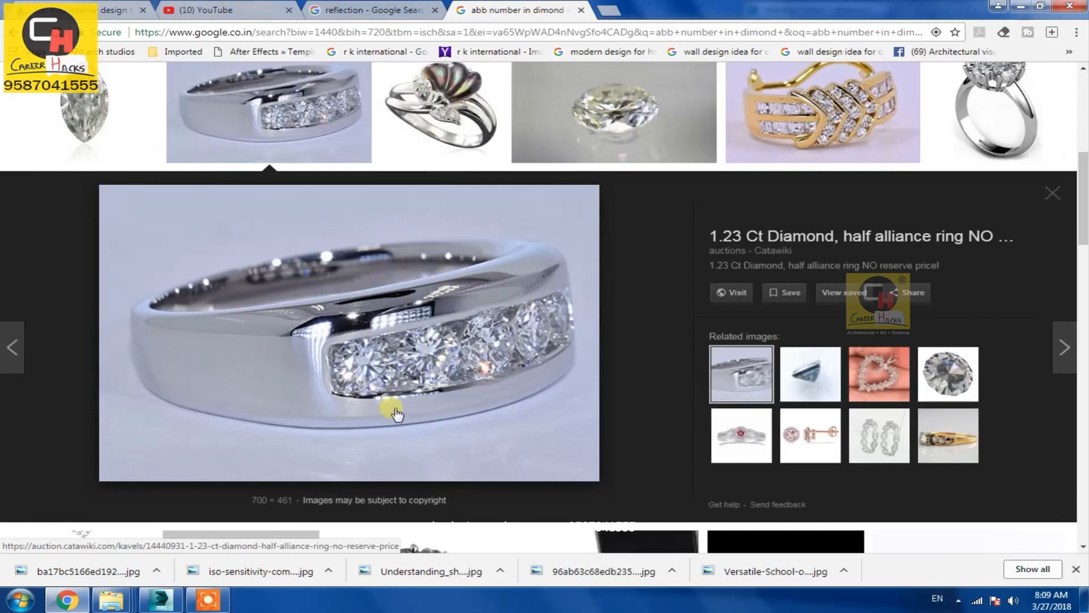
Set the refraction material's diffuse color to pure white
key("alt+Tab")
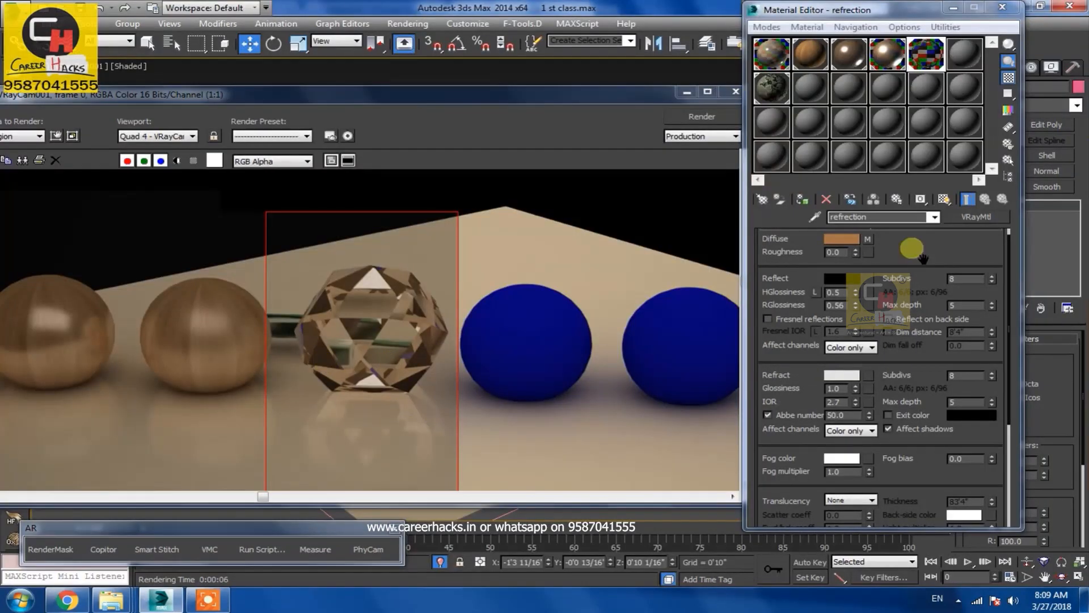
scroll(851, 286, "up", 1)
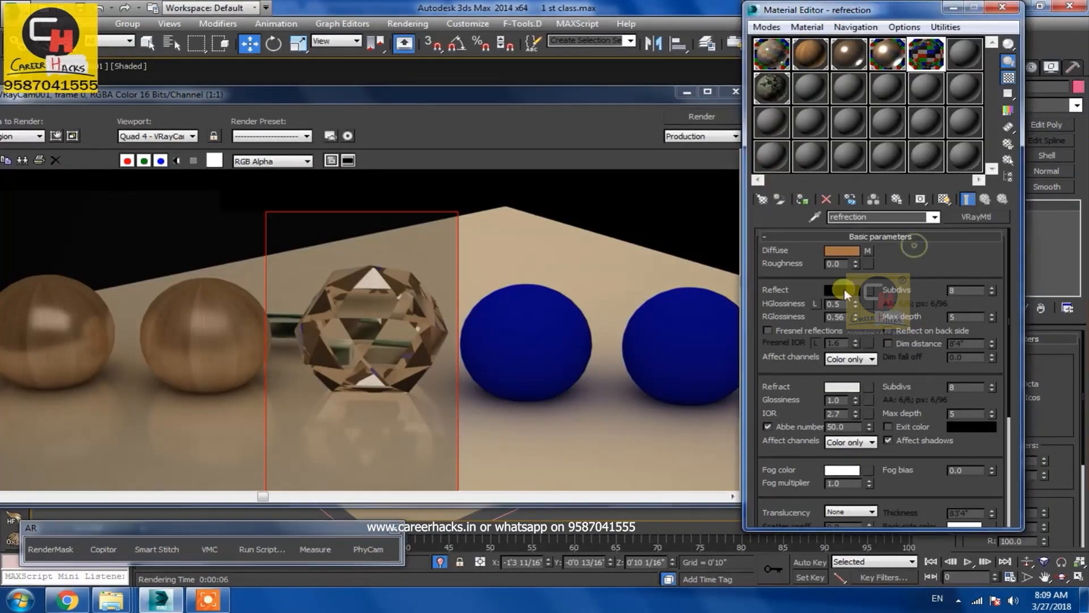
left_click(848, 253)
left_click_drag(433, 172, 450, 190)
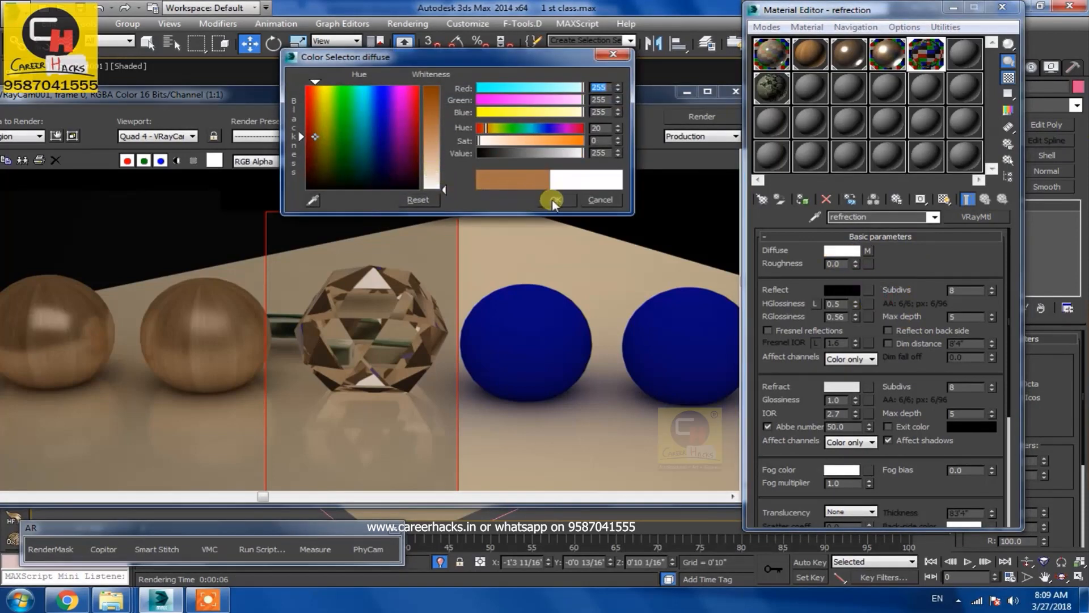
left_click_drag(347, 161, 307, 190)
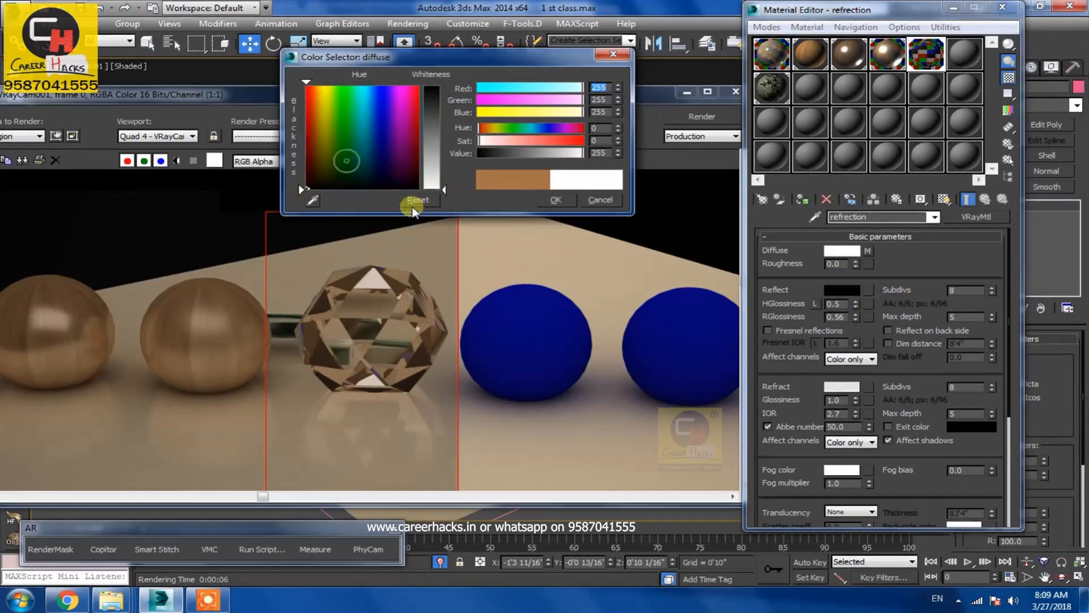
left_click(544, 199)
Open the Maps rollout, disable the diffuse texture map, and render the region again
right_click(932, 264)
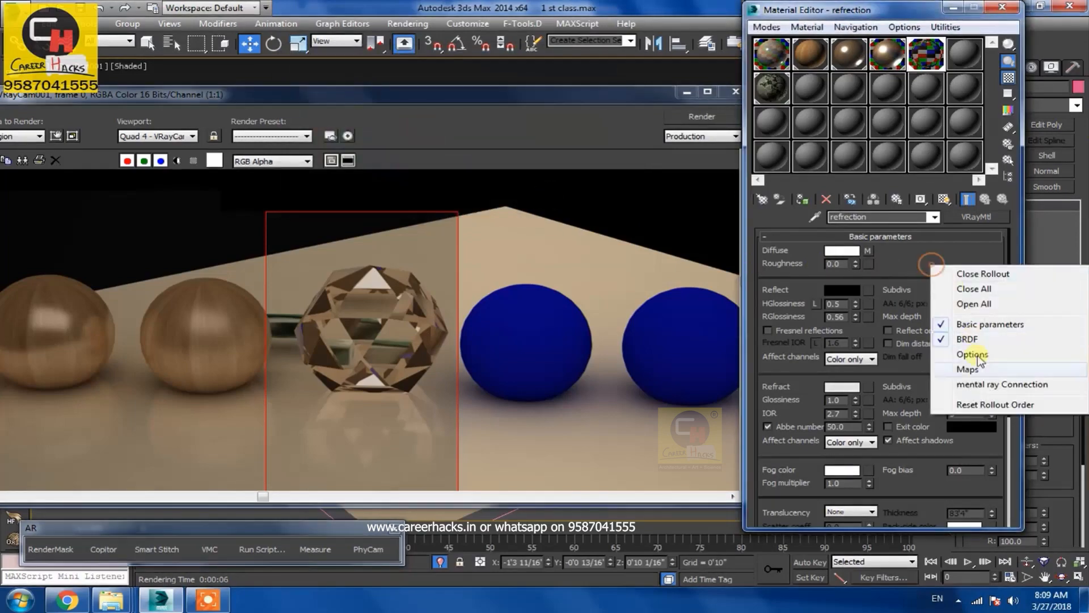
left_click(968, 371)
left_click(853, 273)
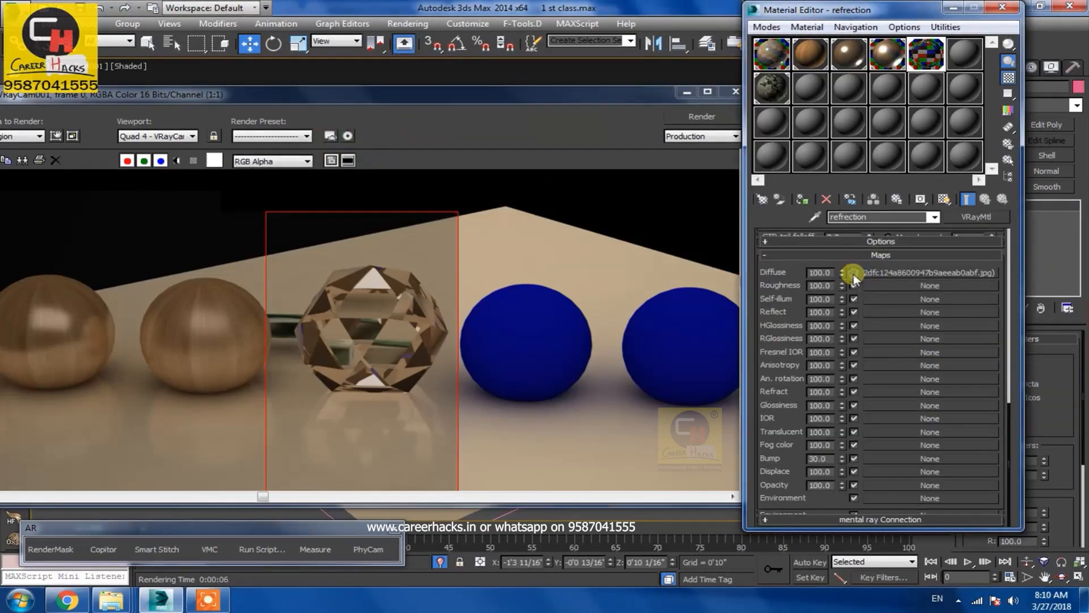
left_click(686, 128)
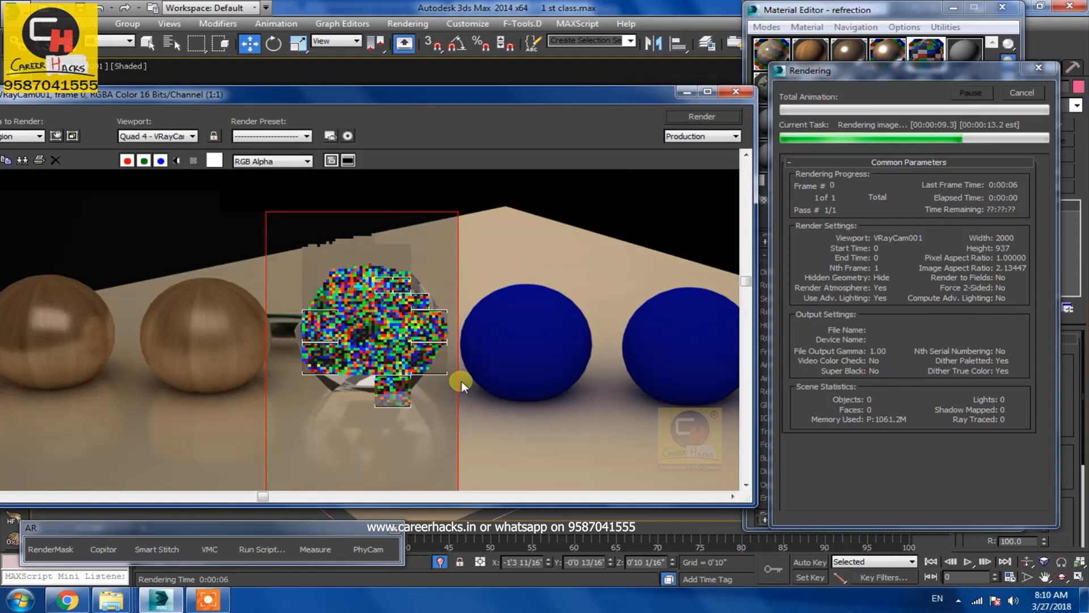
Examine the diamond reference photos in the browser
left_click(67, 600)
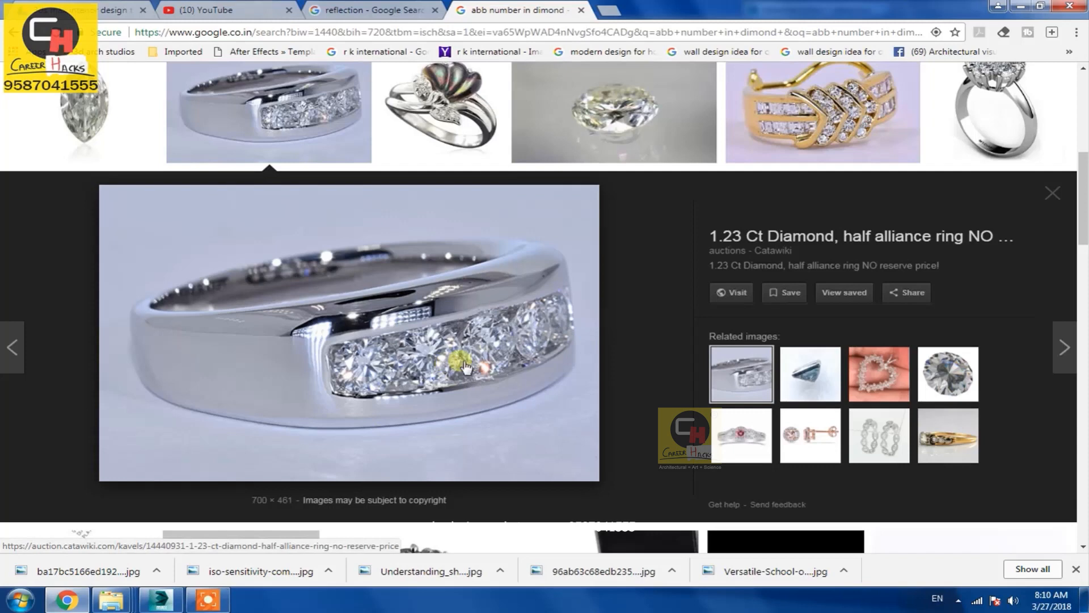
left_click(441, 142)
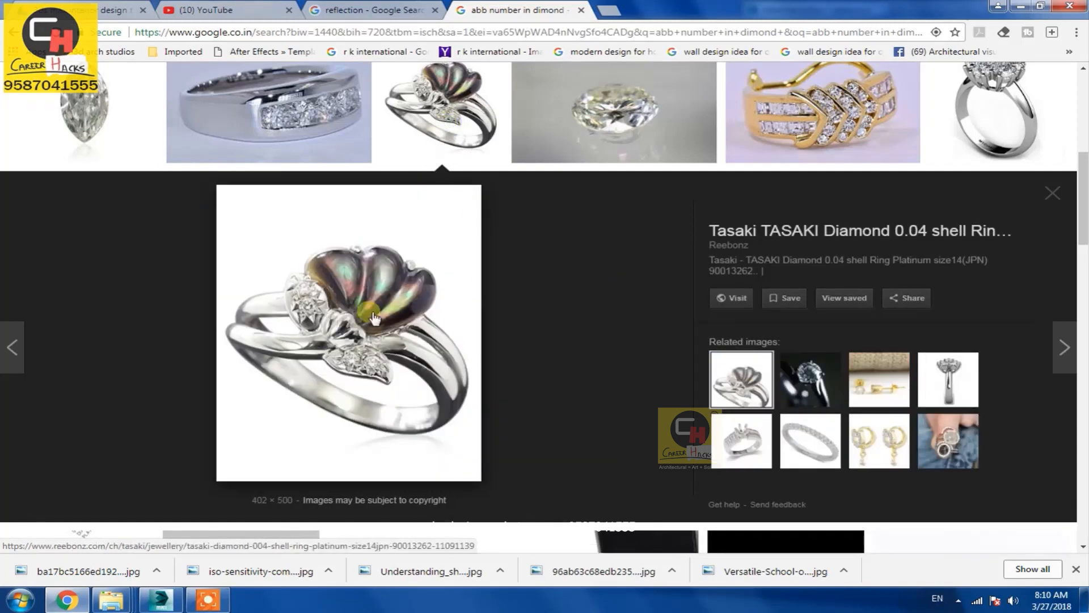
left_click(549, 151)
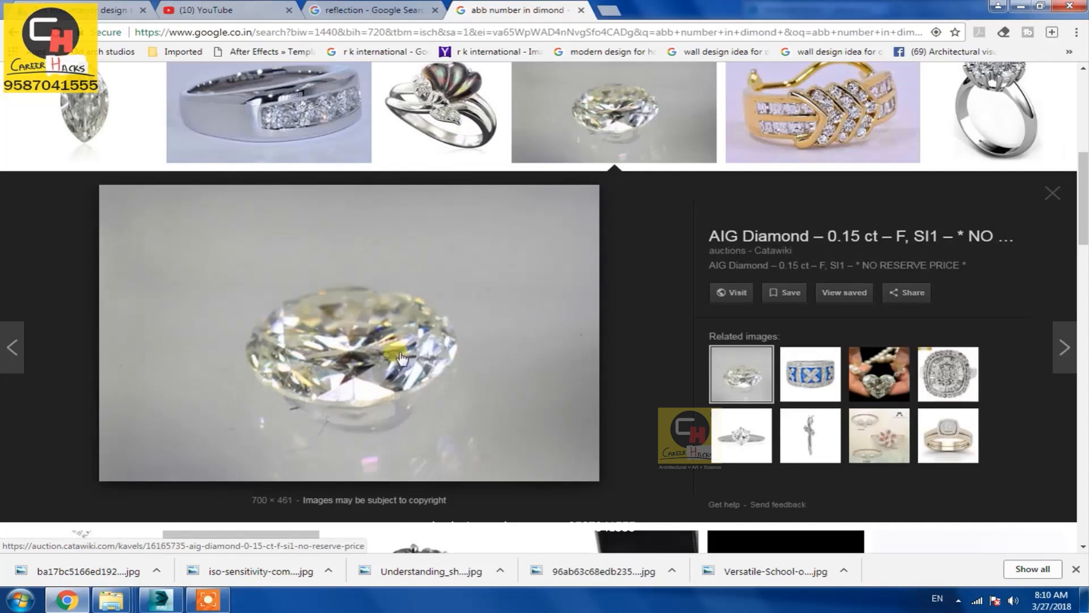
scroll(674, 392, "up", 2)
scroll(676, 405, "up", 5)
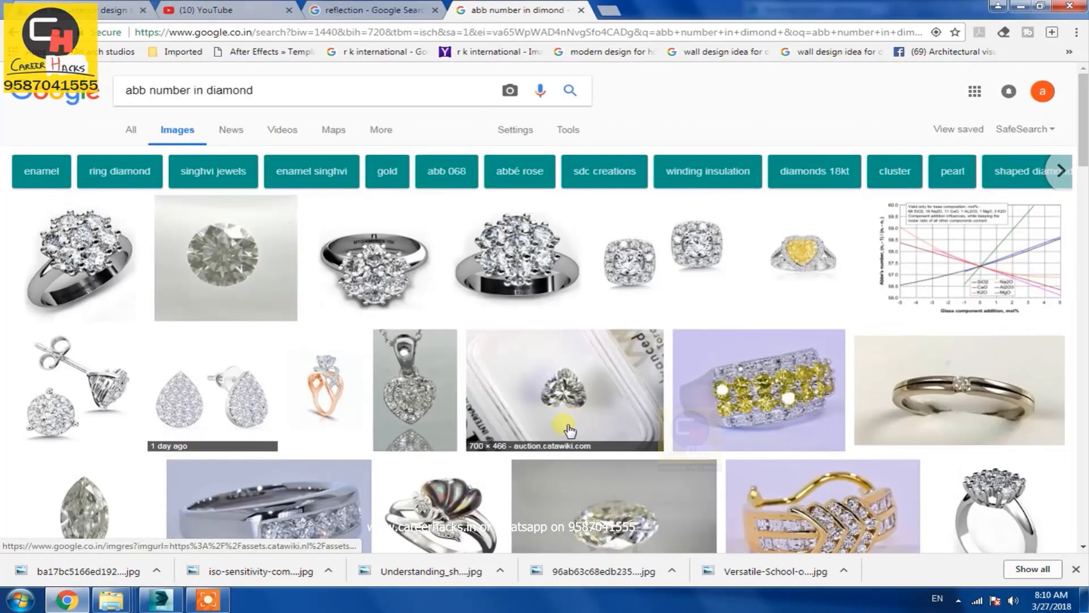
scroll(488, 448, "down", 8)
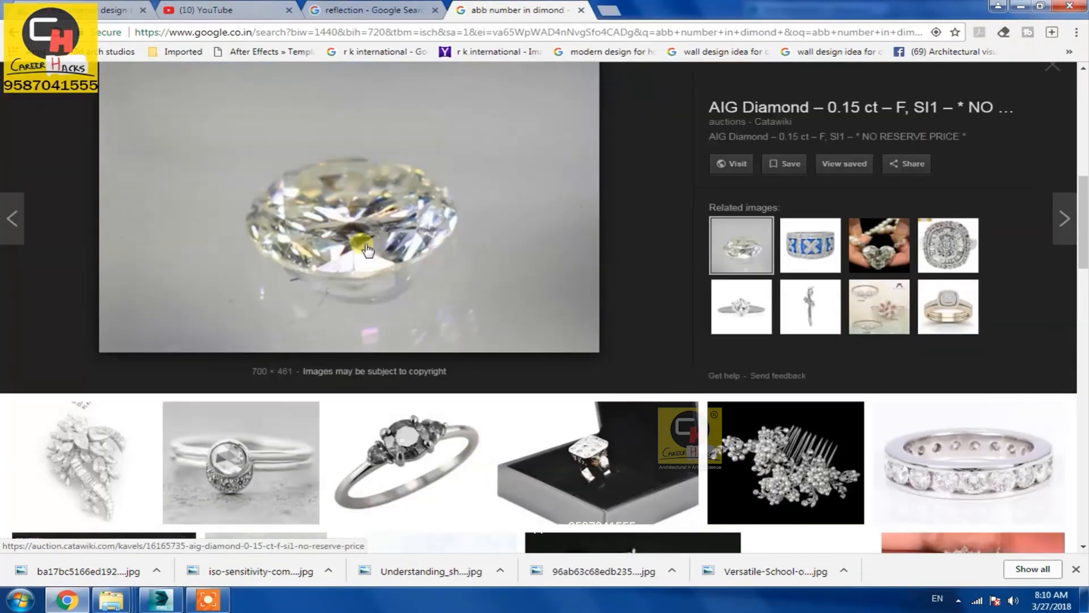
Return to the material editor and render the region again with the current settings
key("alt+Tab")
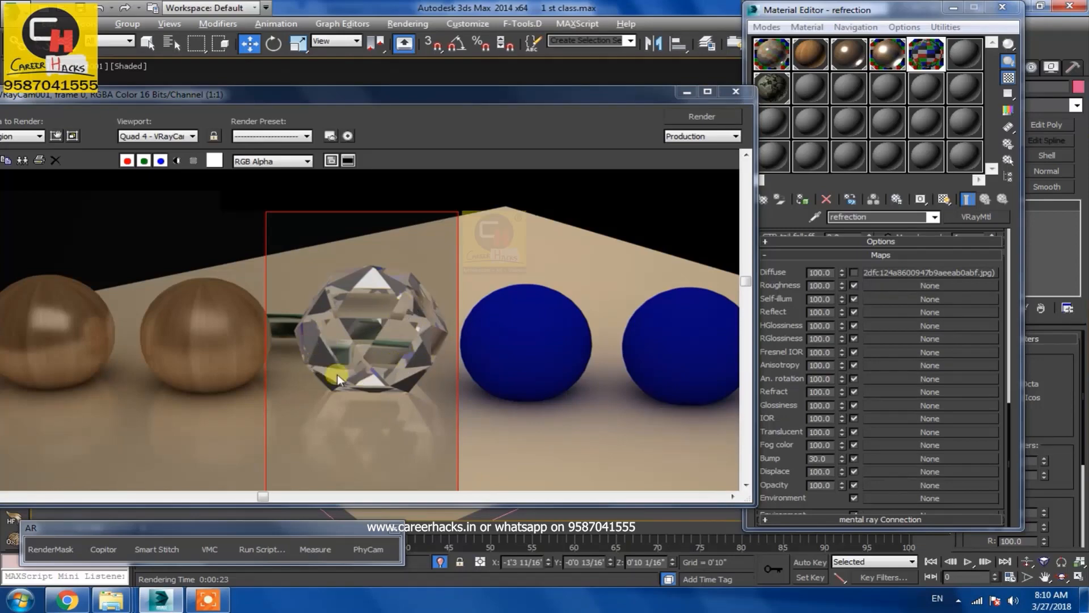
key("alt+Tab")
key("alt+Tab")
left_click_drag(797, 299, 808, 512)
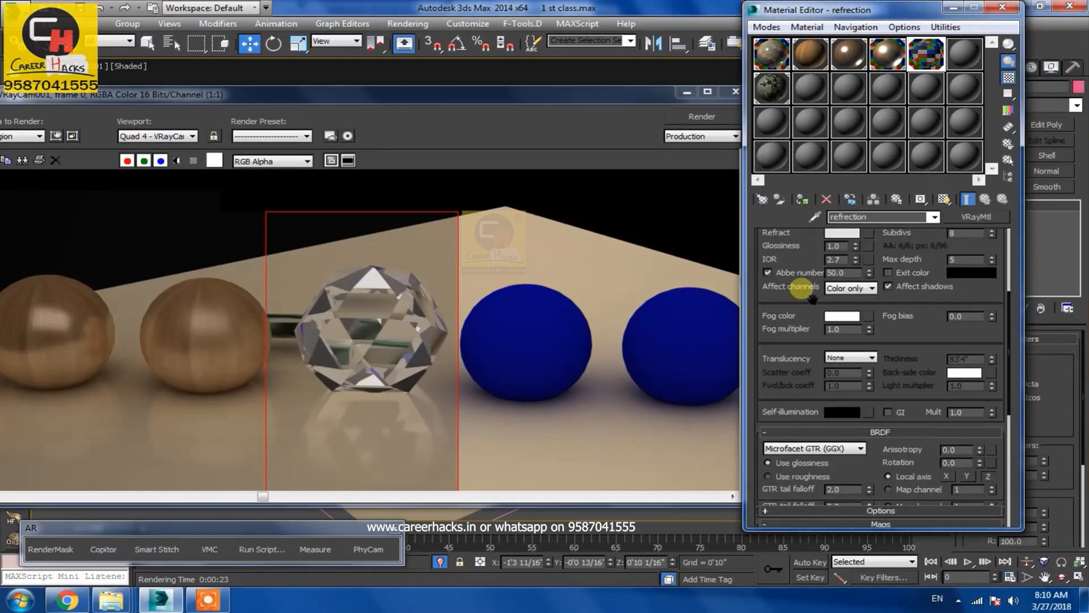
left_click_drag(802, 290, 797, 379)
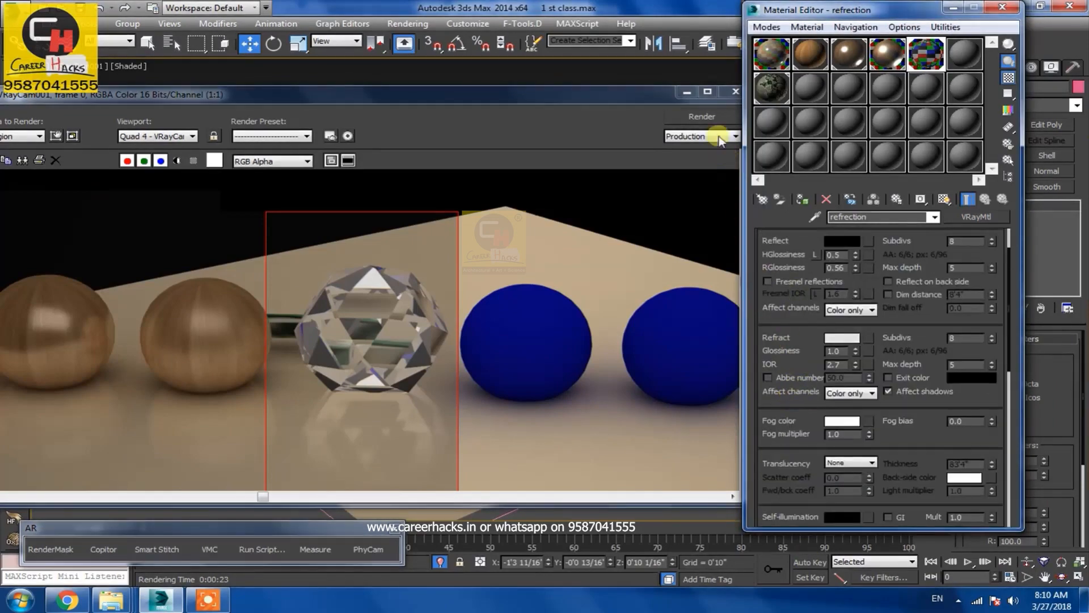
left_click(707, 116)
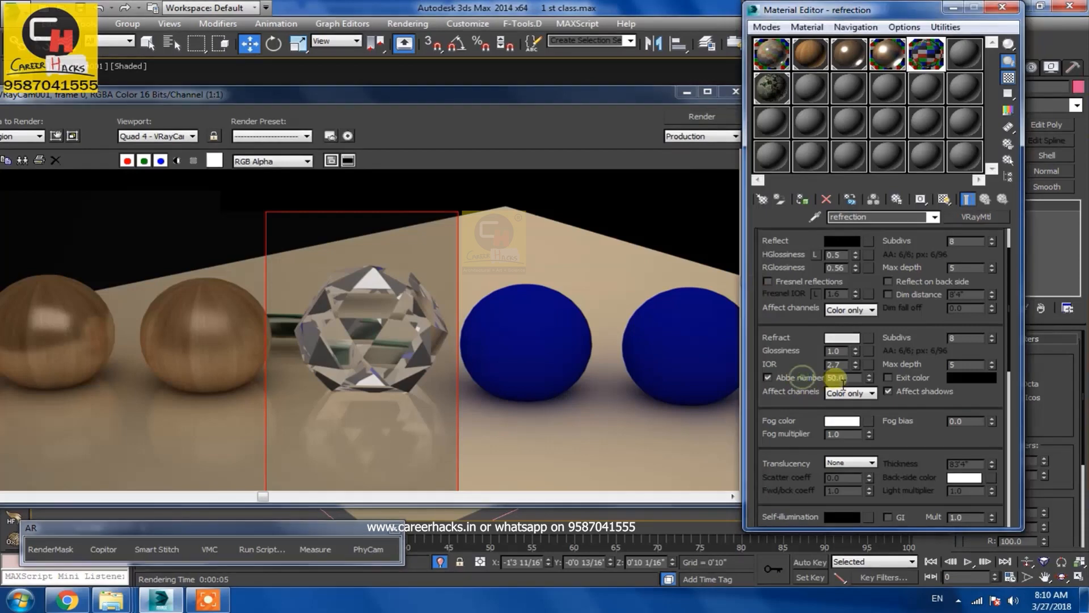
Set the Abbe number to 10 and render the region again
left_click(767, 377)
type("10")
key("Return")
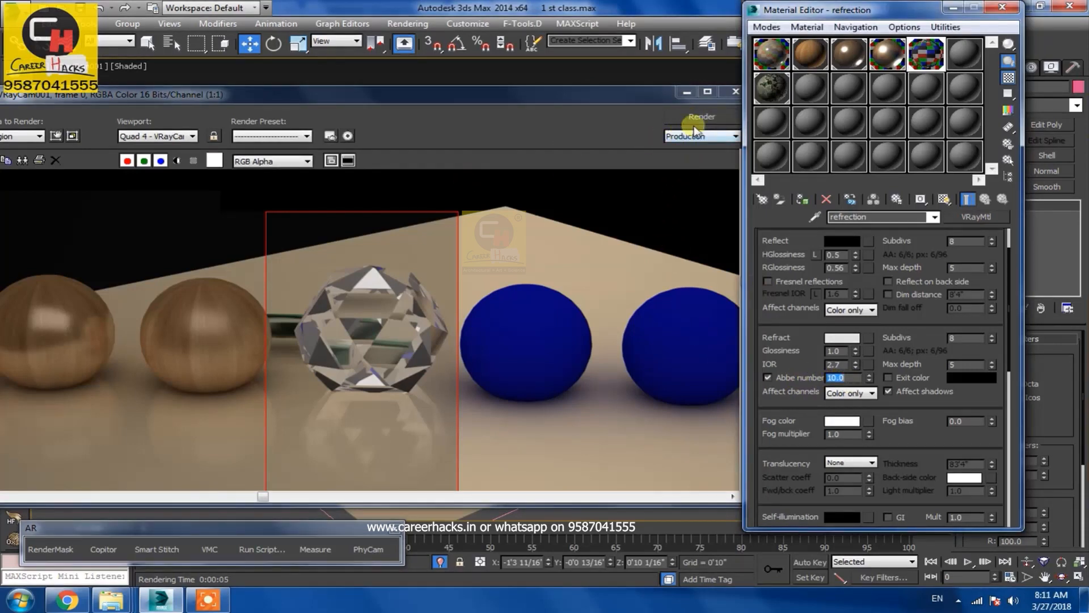
left_click(702, 116)
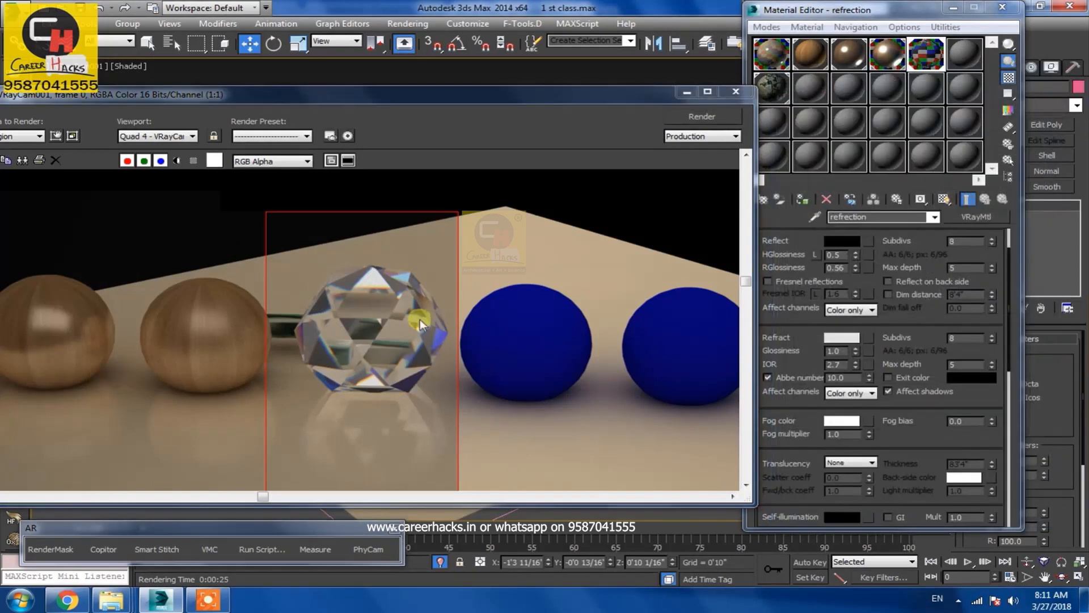
Clone the current render for comparison, set the Abbe number to 80, and re-render the region
left_click(22, 160)
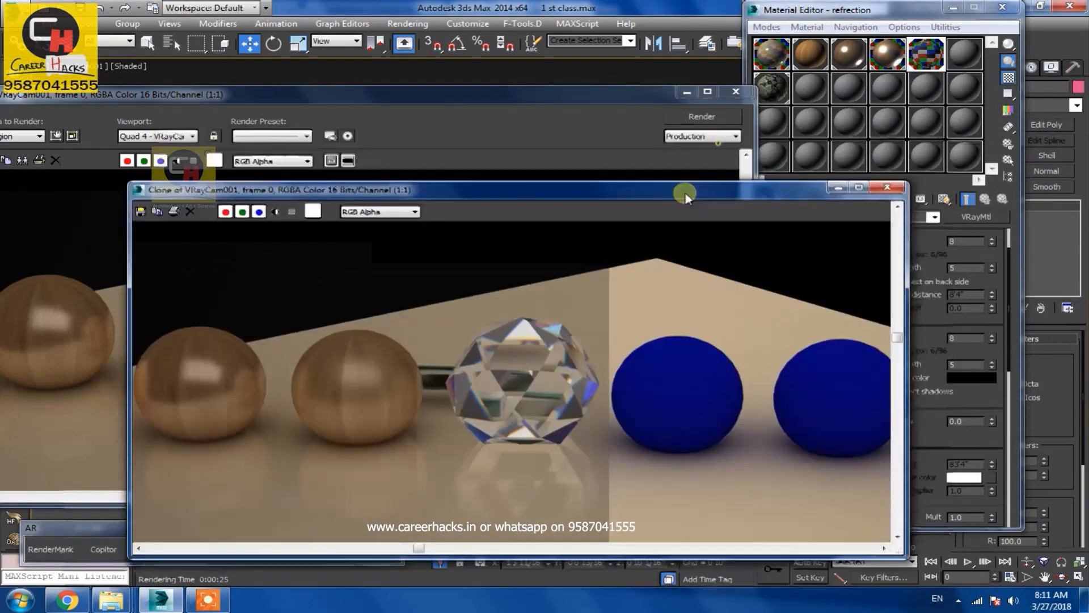
left_click_drag(685, 194, 540, 427)
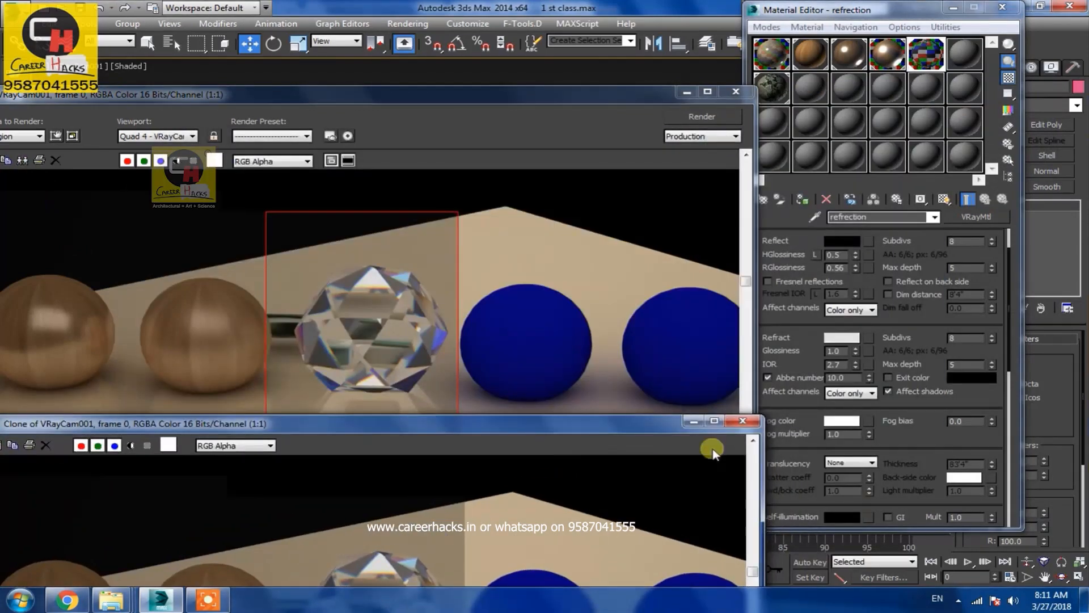
left_click_drag(852, 378, 737, 381)
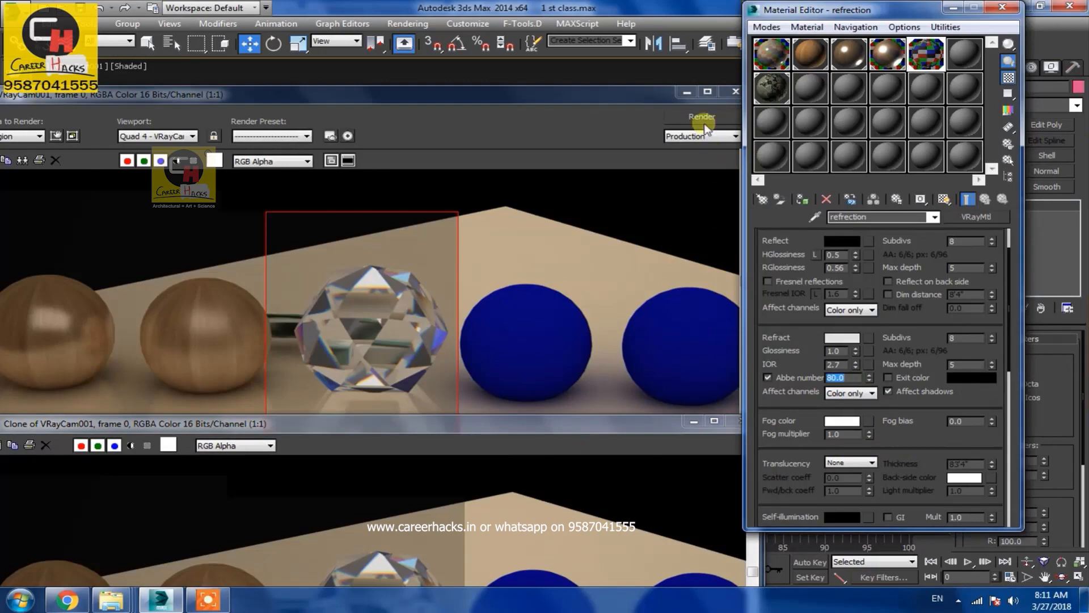
left_click(702, 116)
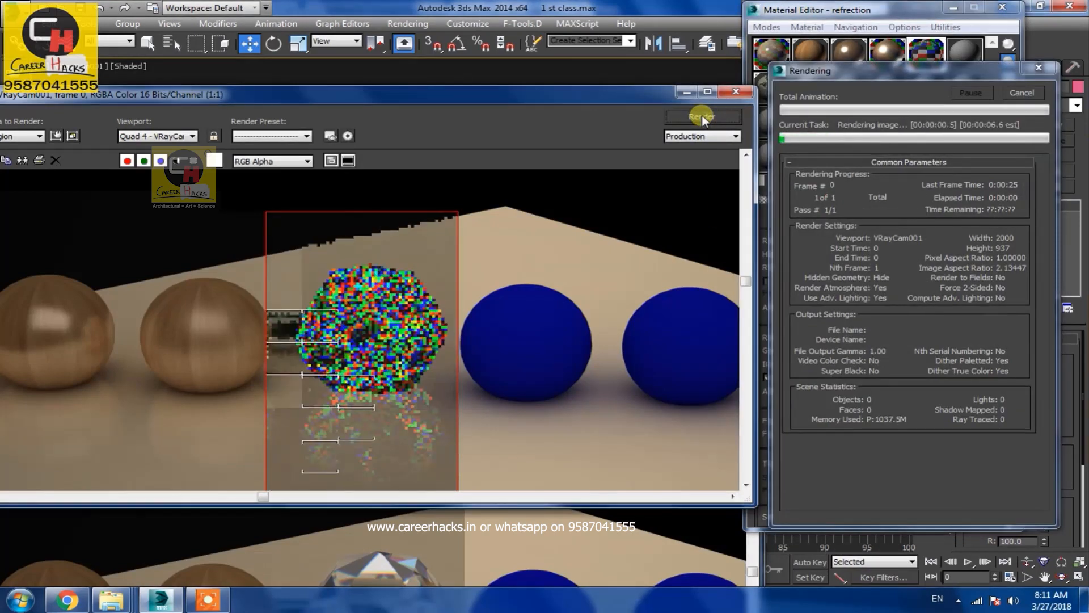
Arrange the render and cloned render windows to compare the two results
left_click(336, 427)
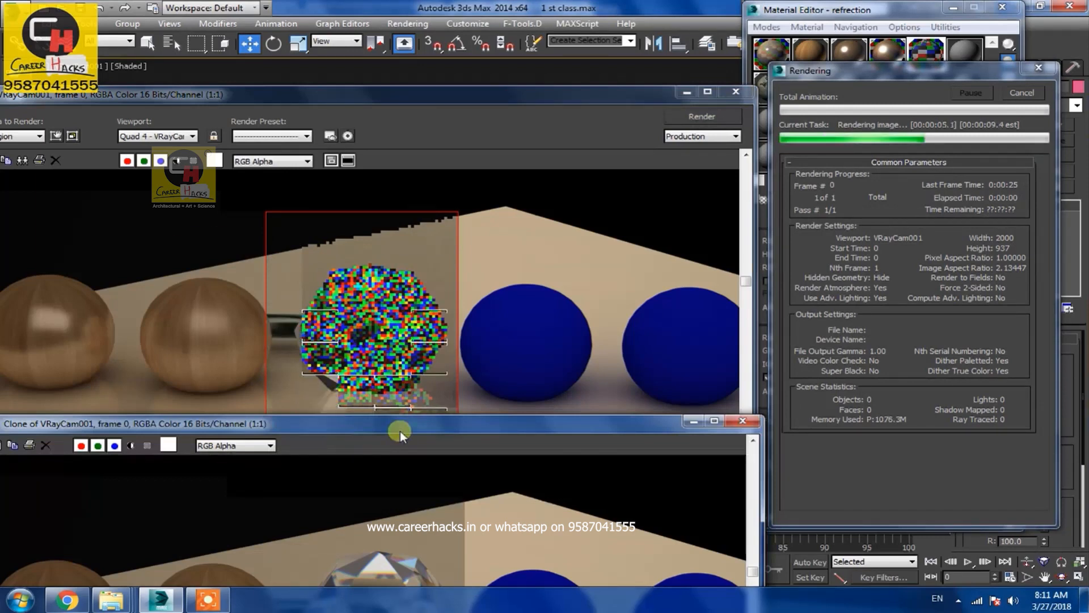
left_click_drag(325, 99, 363, 57)
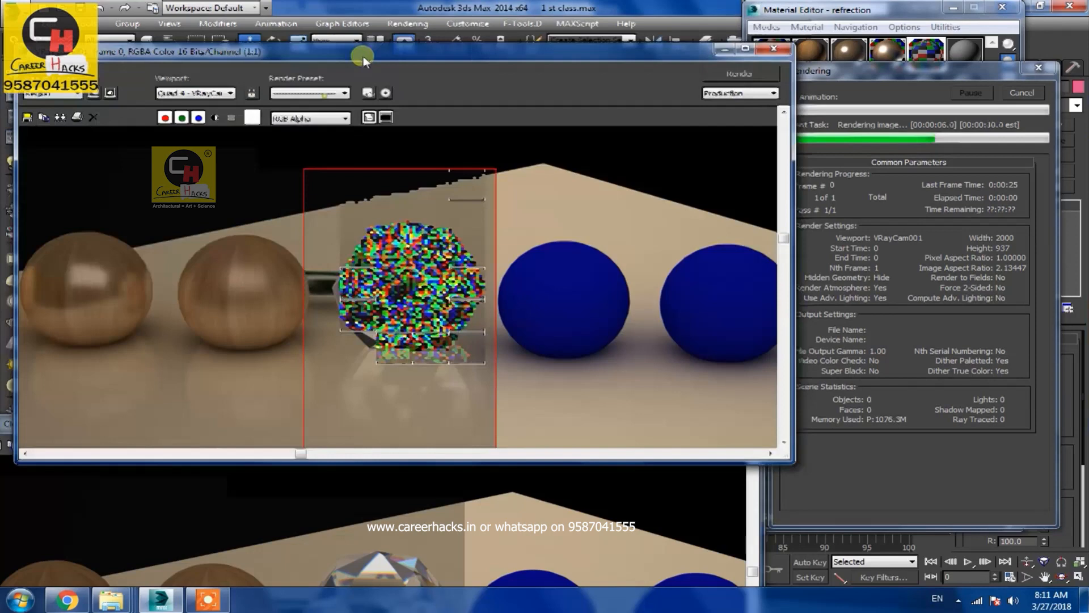
left_click_drag(363, 56, 377, 15)
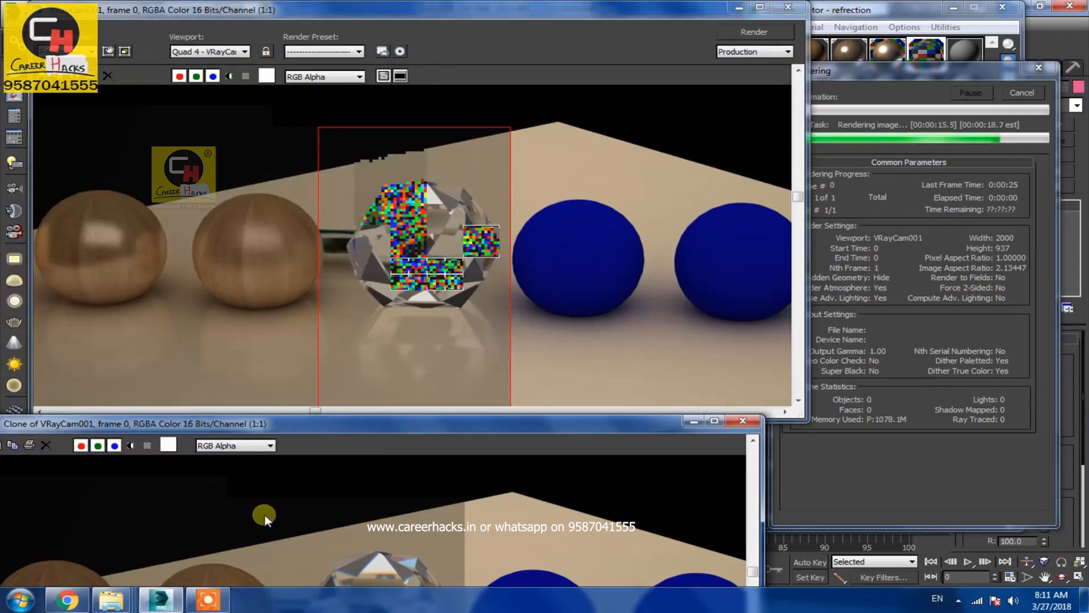
left_click(215, 601)
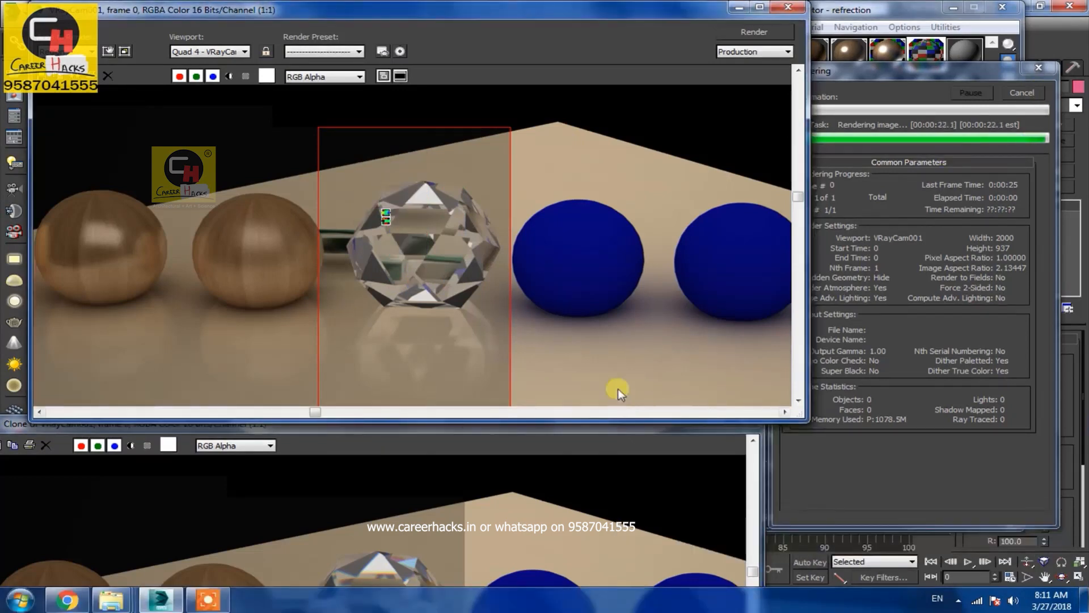
mouse_move(427, 427)
left_mouse_down()
mouse_move(499, 318)
mouse_move(476, 315)
left_mouse_up()
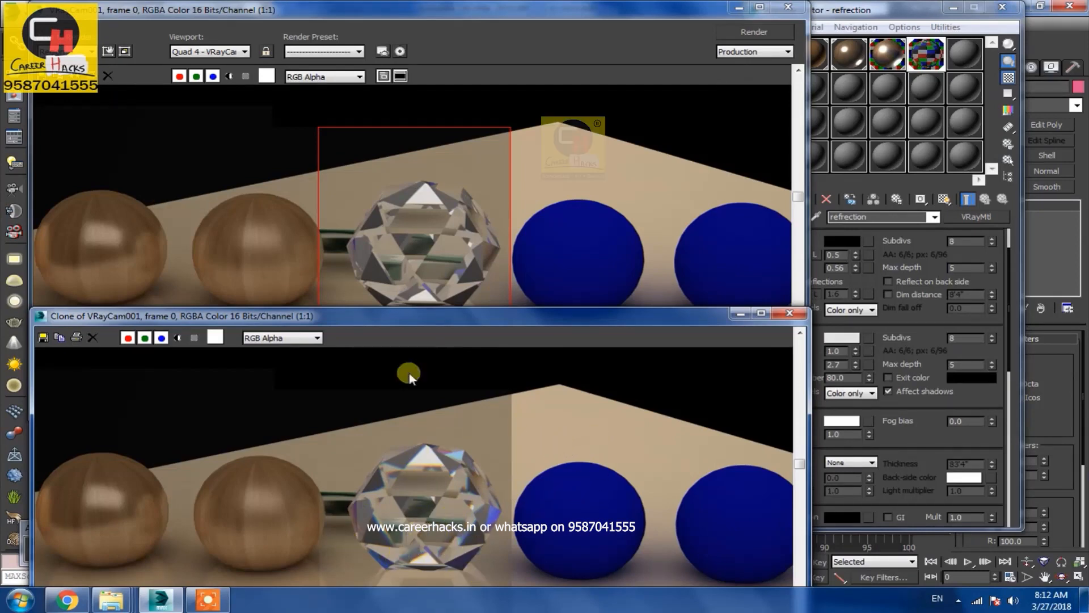
left_click(410, 279)
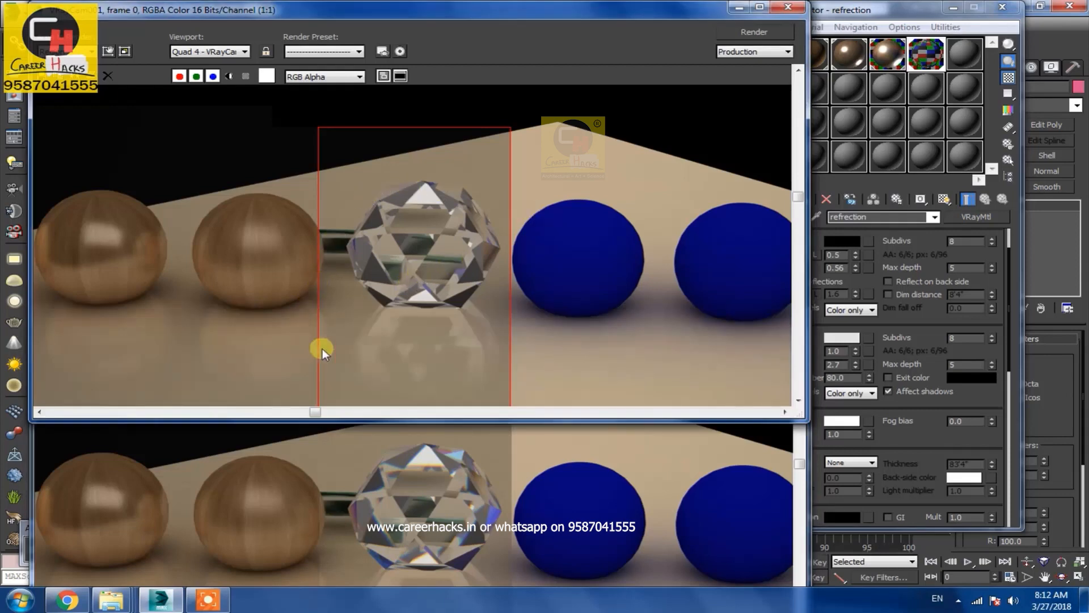
Switch between the region render and its clone to compare the two Abbe number results
left_click(438, 510)
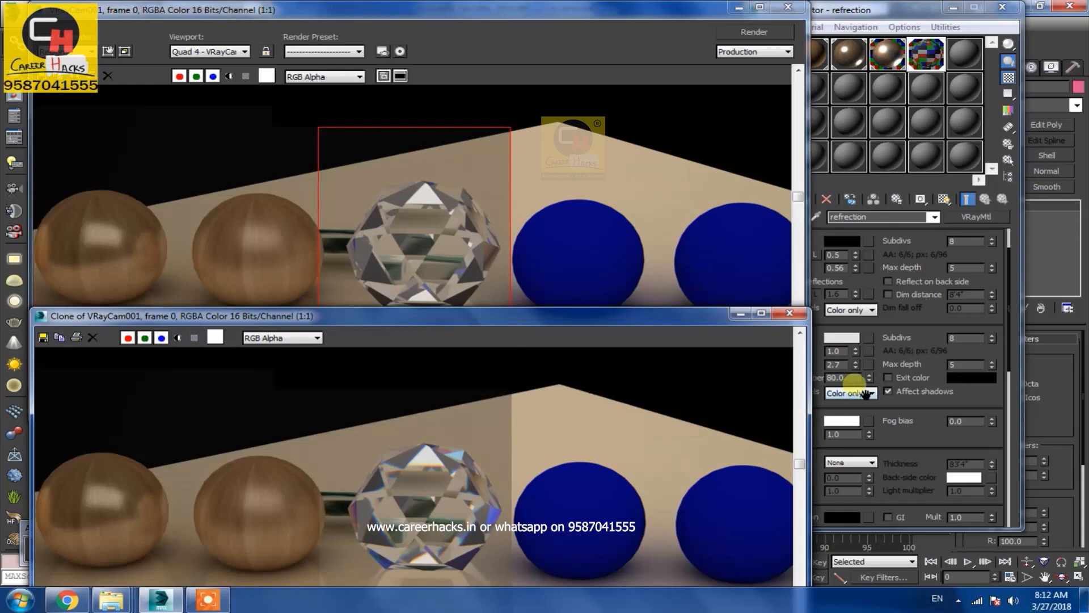
left_click(423, 245)
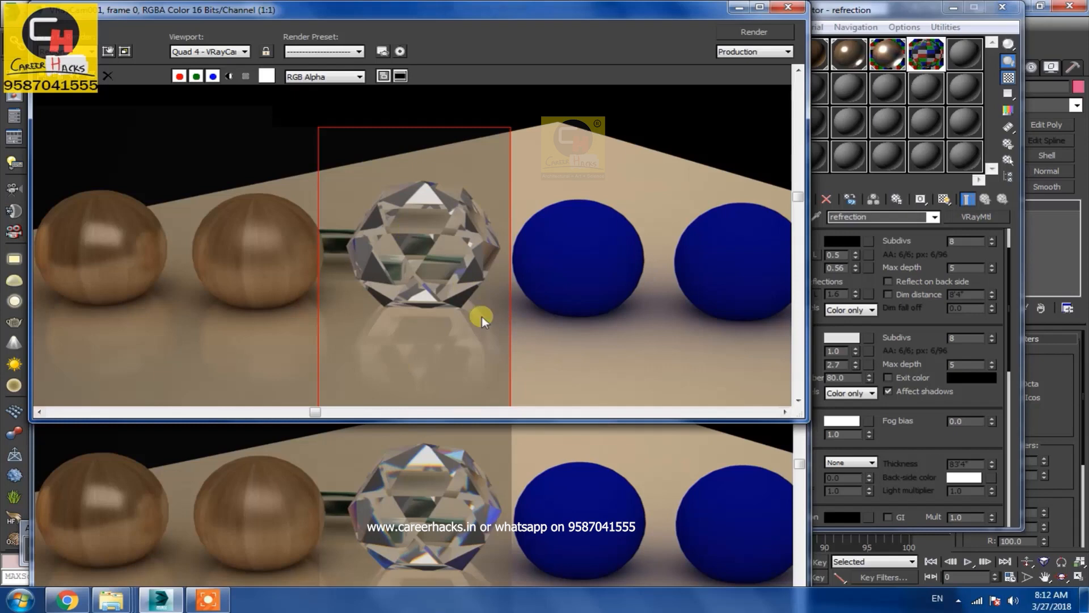
left_click(460, 454)
left_click(415, 245)
left_click(528, 448)
left_click(860, 379)
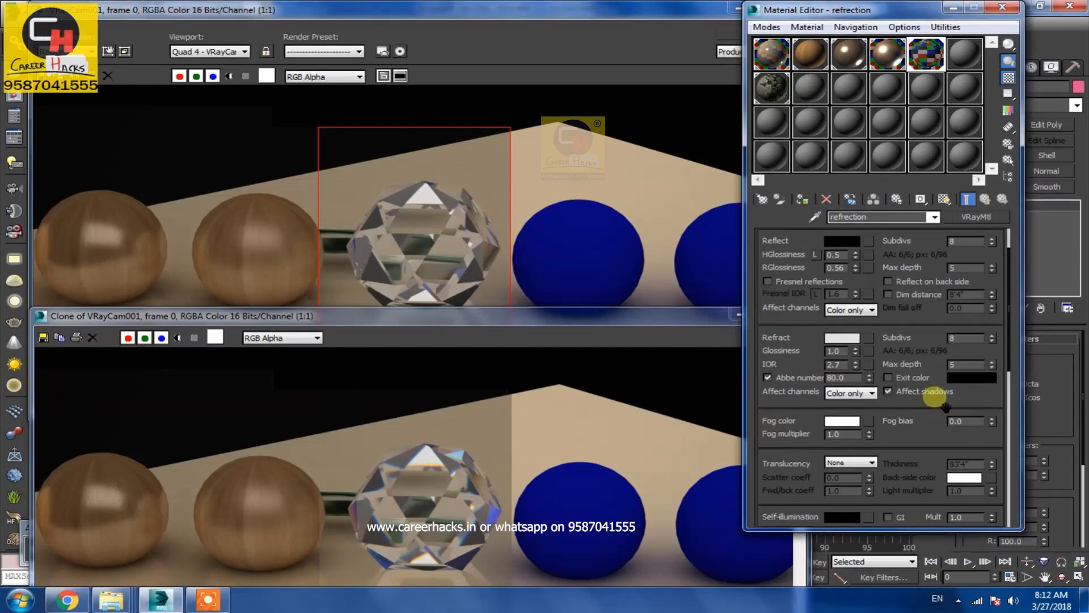
left_click(533, 499)
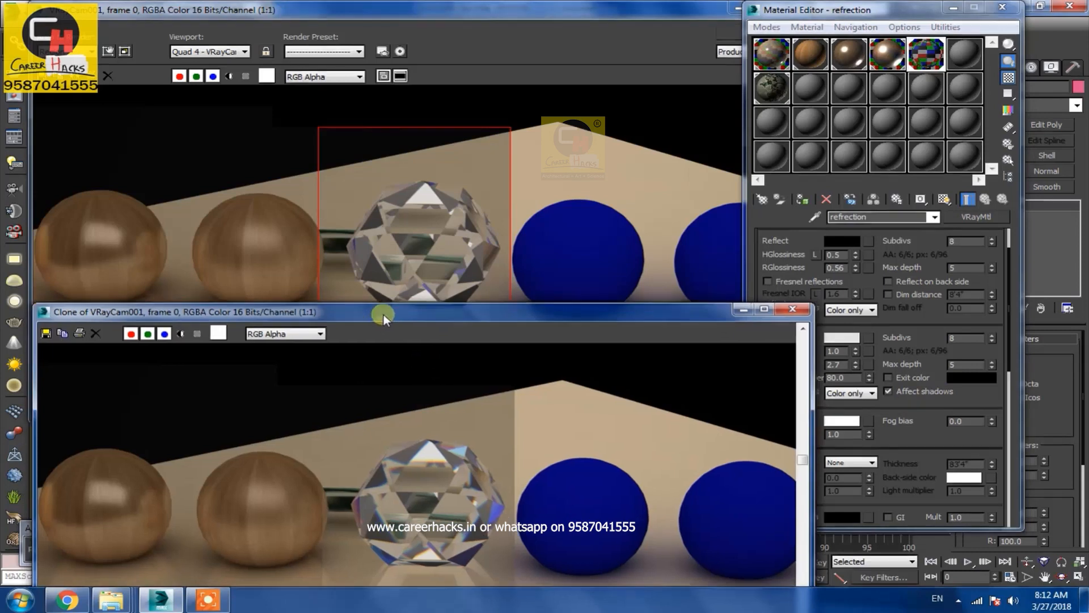
Move the cloned render up, zoom out to the full image, and minimize the render windows and material editor
left_click_drag(384, 314, 387, 118)
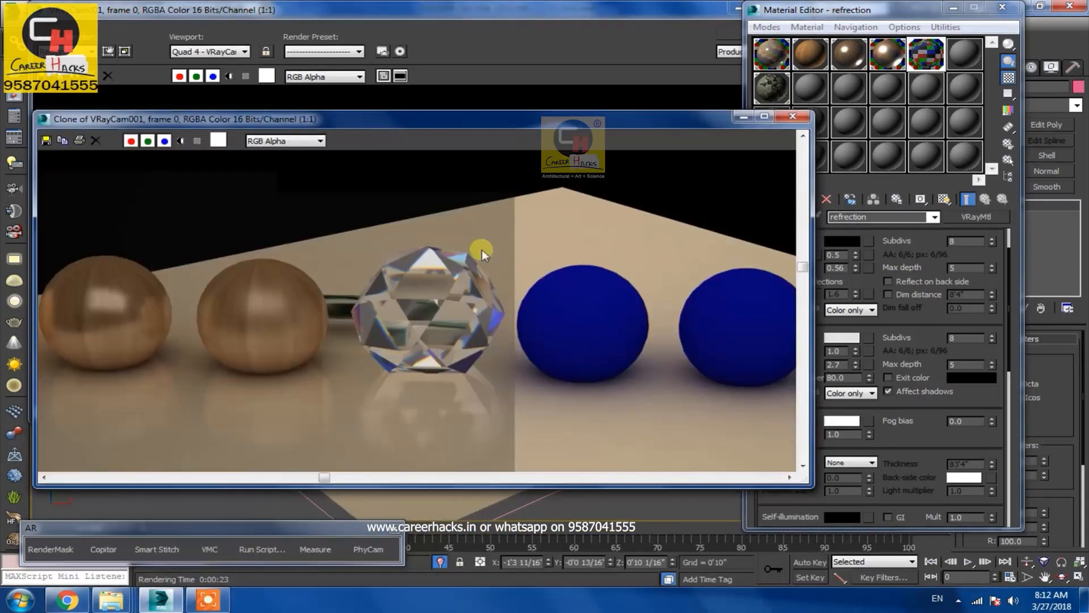
scroll(422, 397, "down", 1)
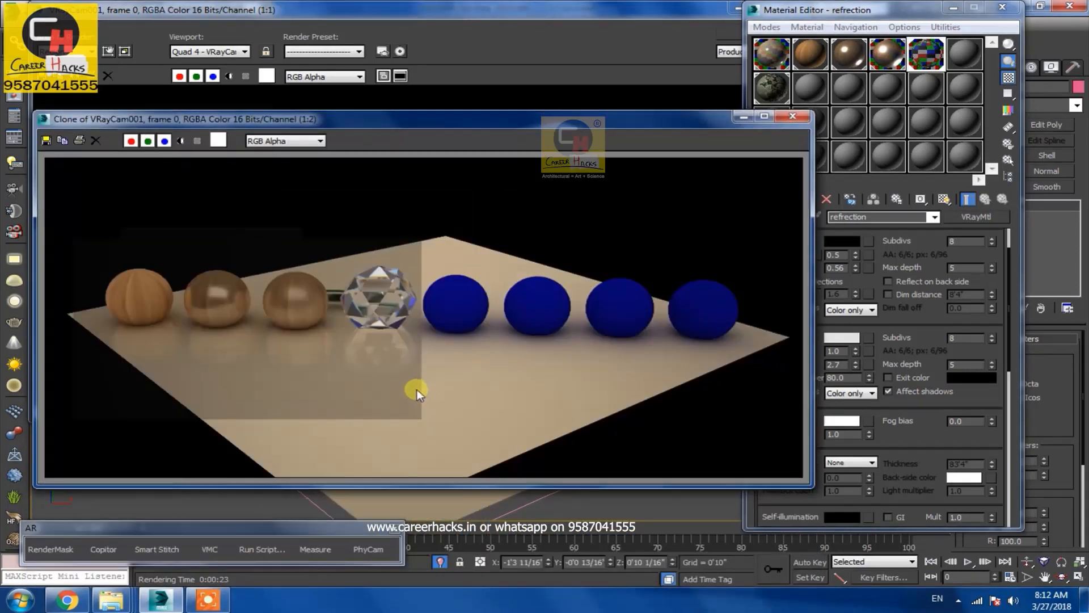
left_click(744, 119)
left_click(737, 9)
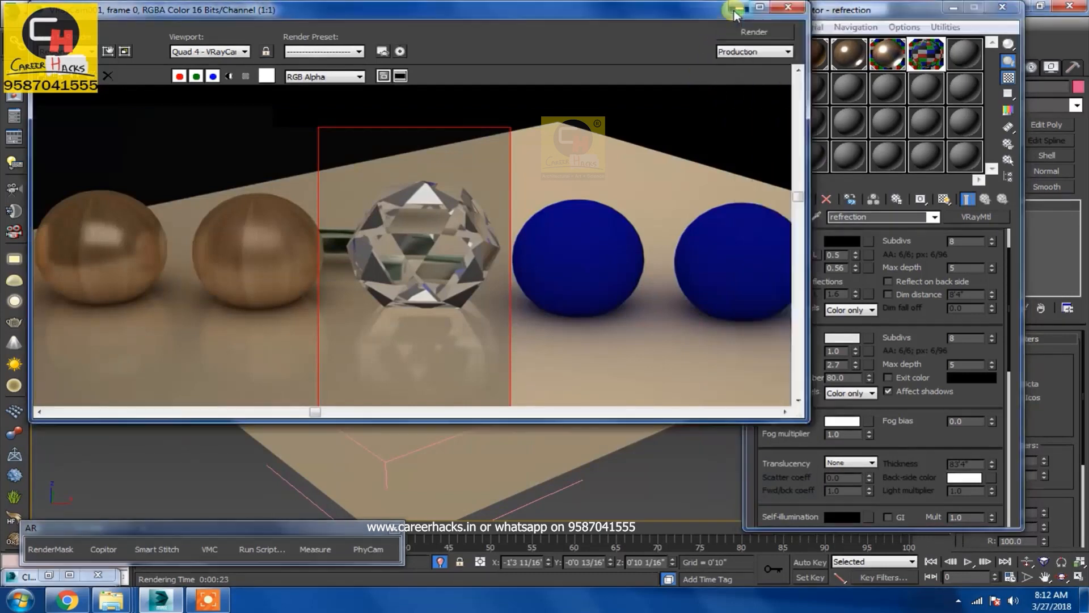
left_click(954, 7)
Create a VRayLight plane light next to the Hedra
left_click(962, 68)
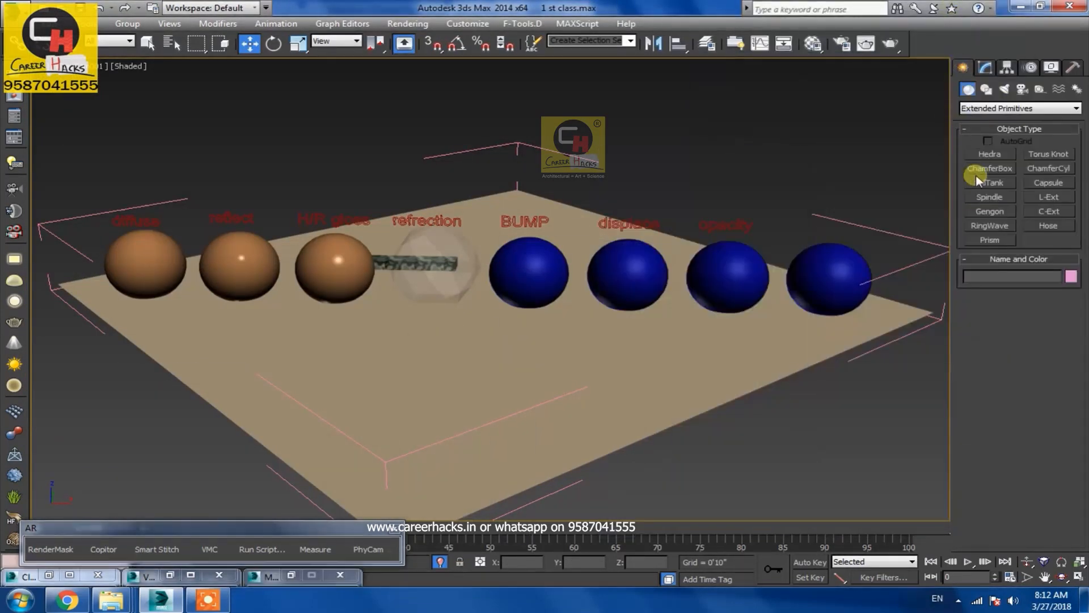
left_click(1003, 90)
left_click(994, 157)
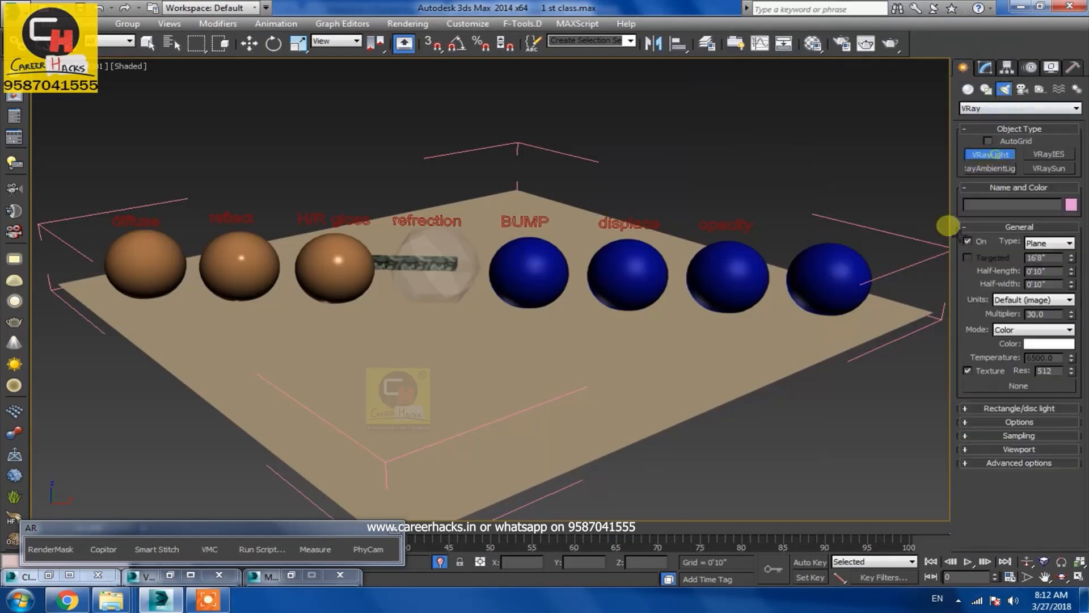
left_click_drag(485, 318, 528, 311)
Rotate the plane light and reduce its half-length and half-width in the modify settings
key("w")
key("e")
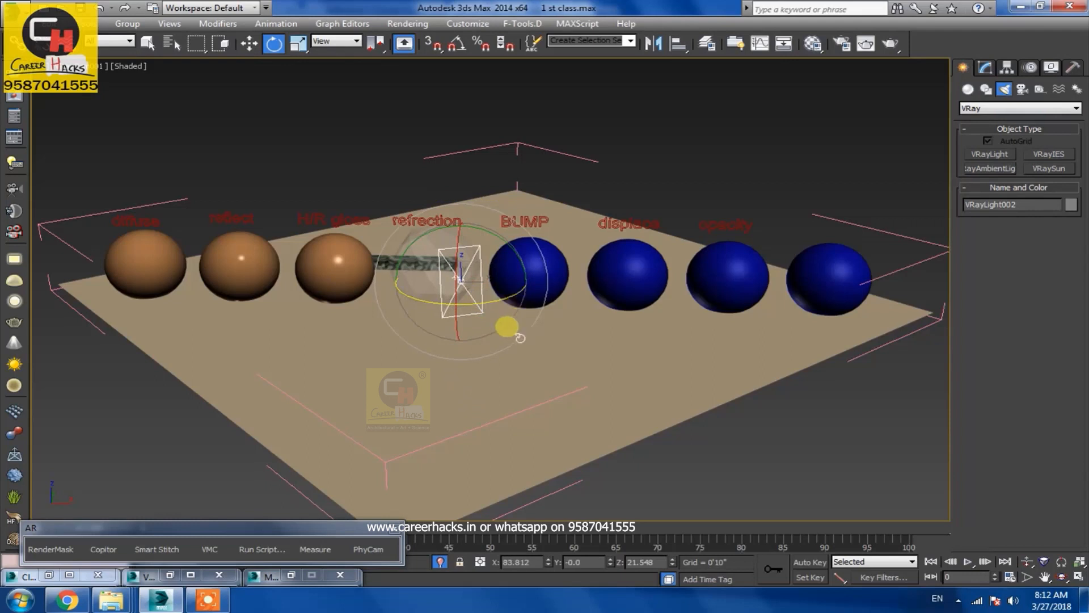
left_click(986, 67)
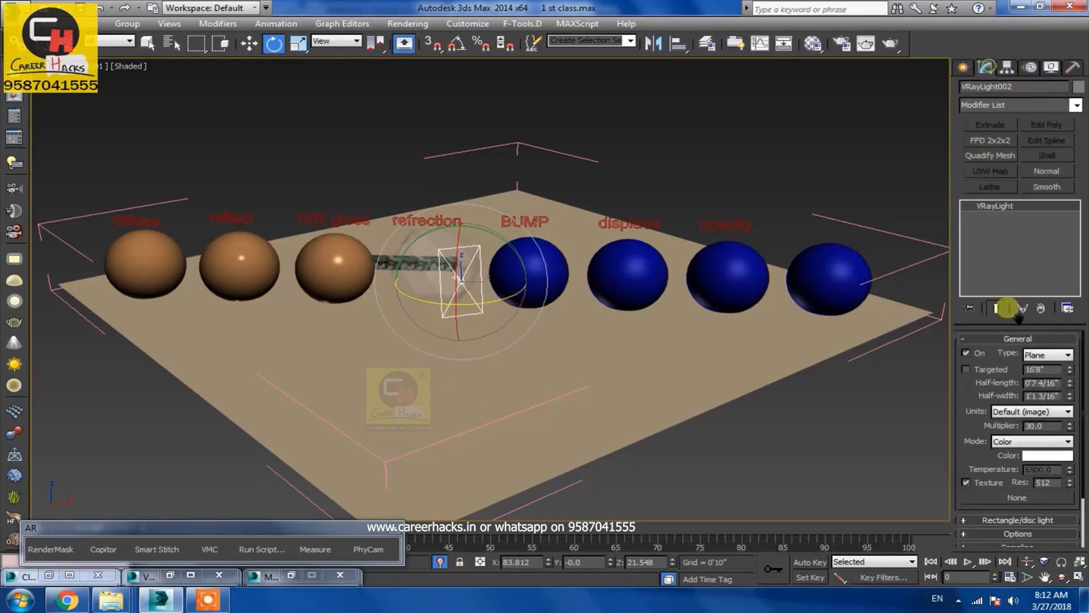
left_click_drag(1070, 396, 1068, 435)
left_click_drag(1070, 369, 1066, 384)
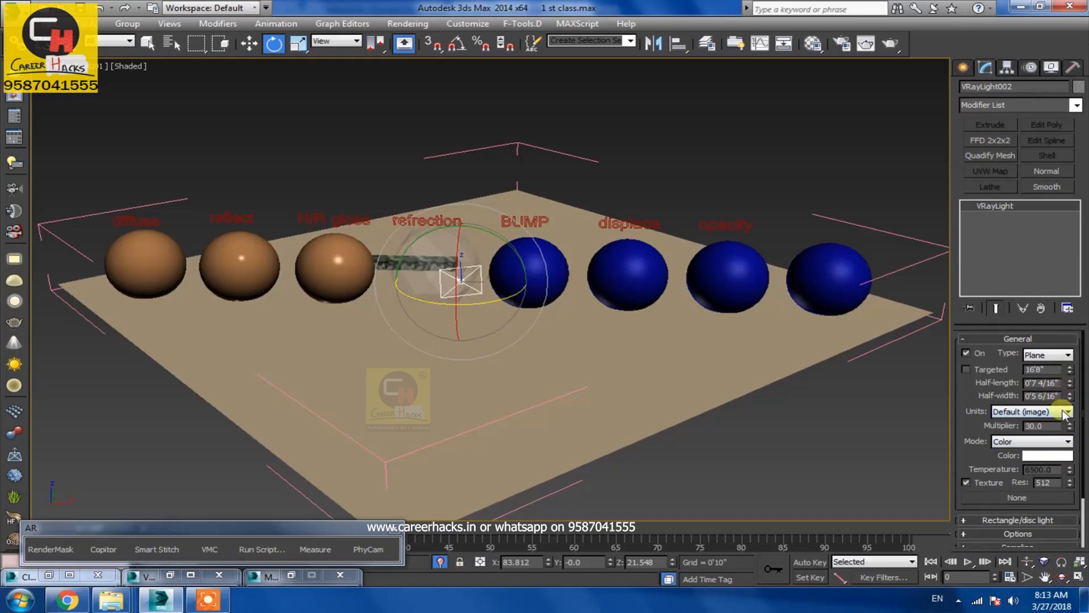
left_click_drag(1070, 384, 1069, 404)
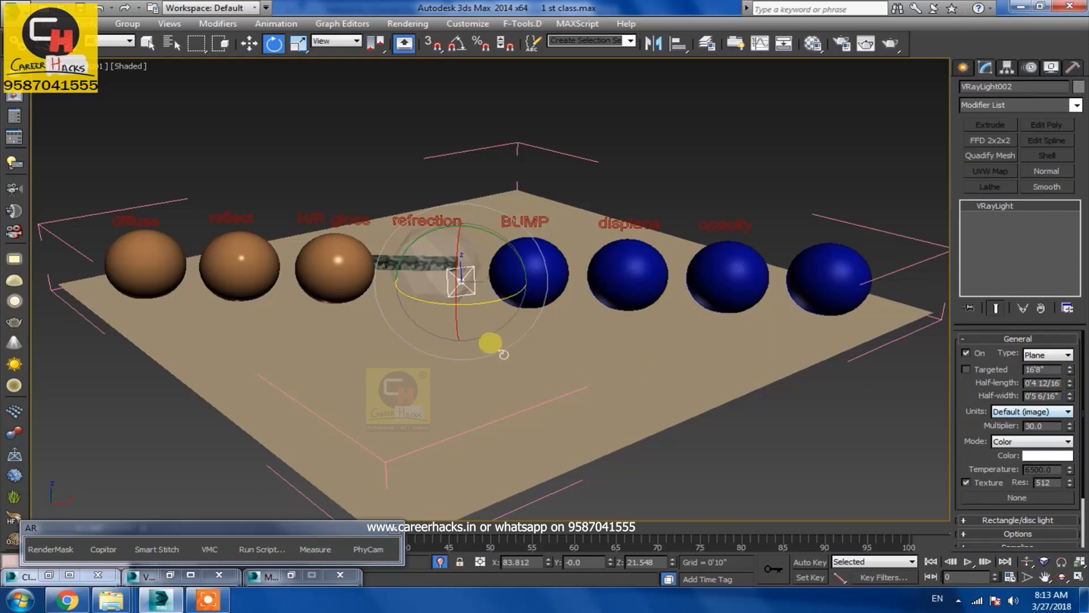
Rotate the light again and move it up above the Hedra
left_click_drag(496, 291, 493, 262)
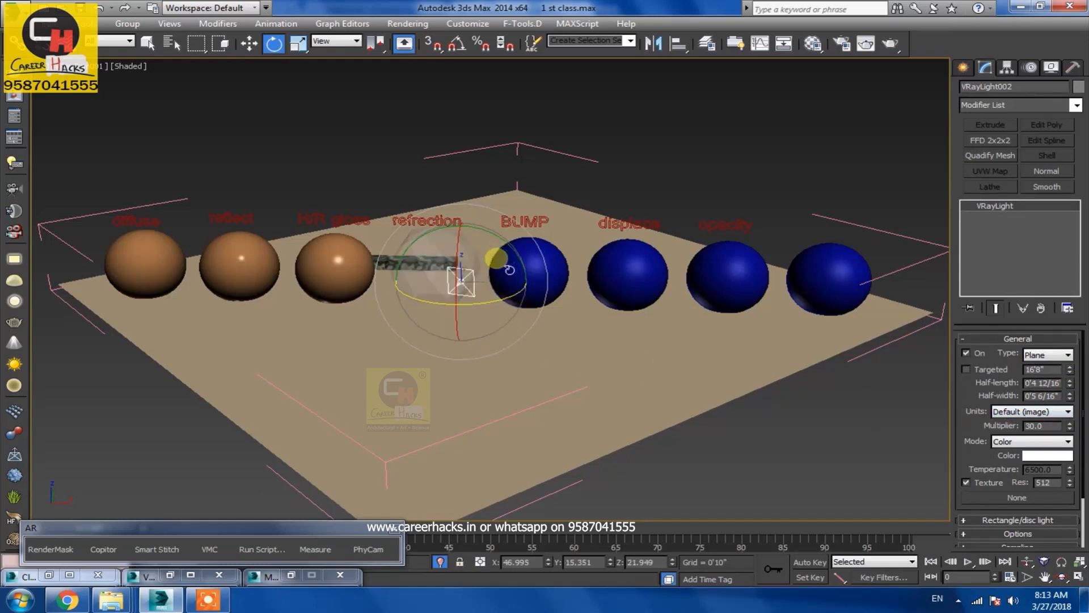
key("w")
left_click_drag(472, 243, 466, 191)
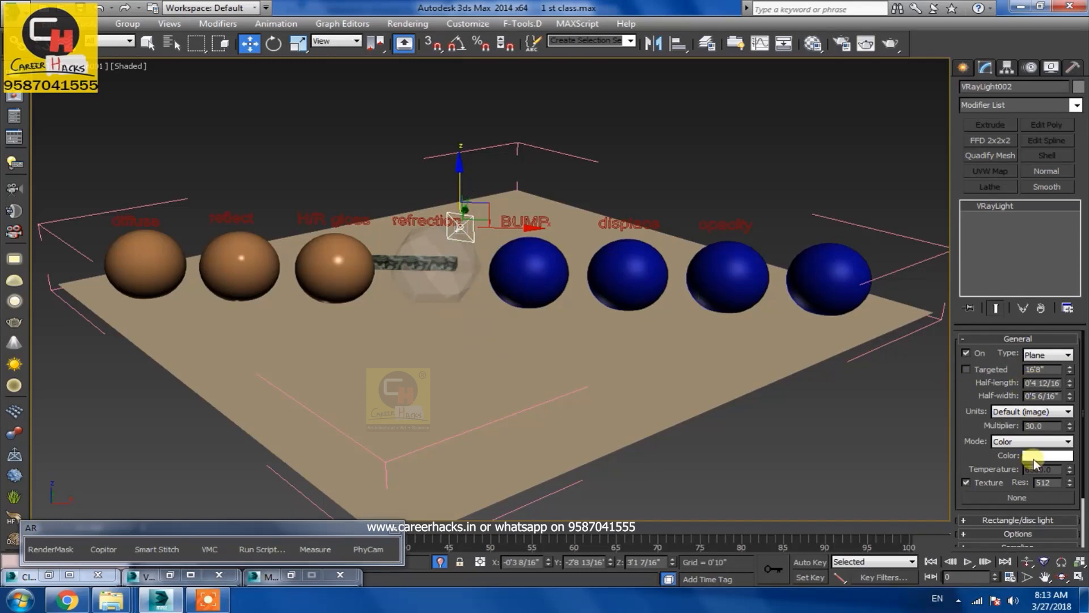
Set the light's multiplier to 80
left_click_drag(1051, 427, 897, 428)
type("80")
key("Return")
left_click(886, 45)
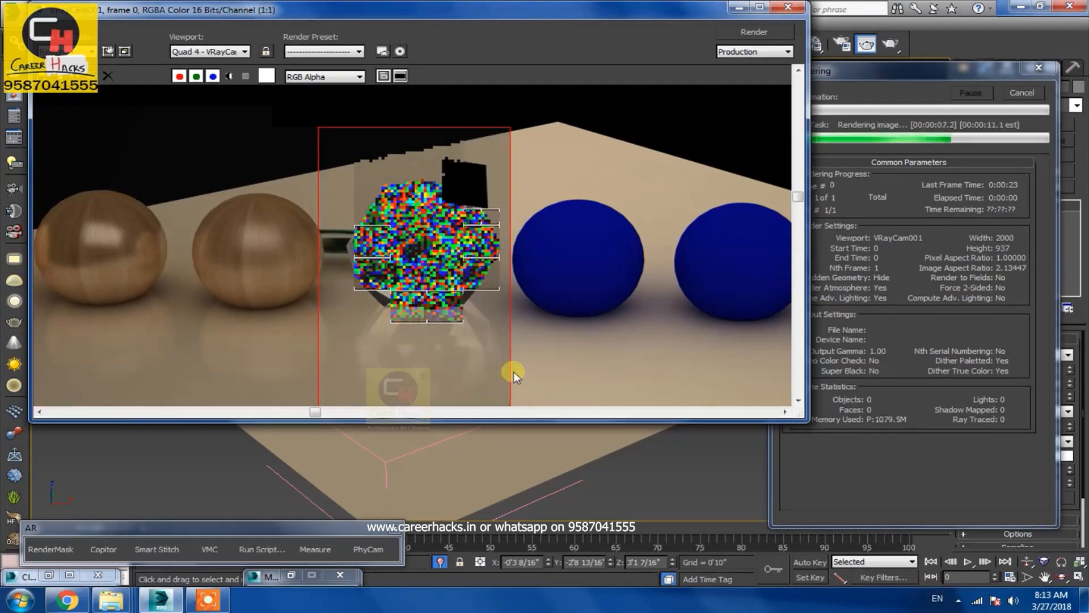
key("Escape")
left_click(788, 7)
left_click(446, 280)
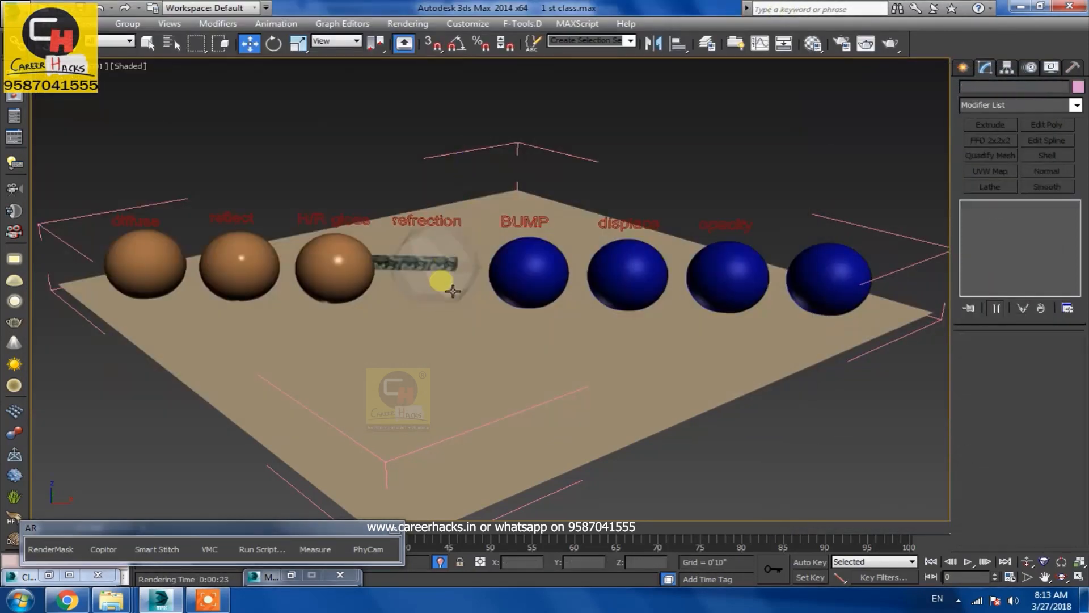
Create a box about 2'10" wide and 3'10" tall in front of the spheres
right_click(777, 433)
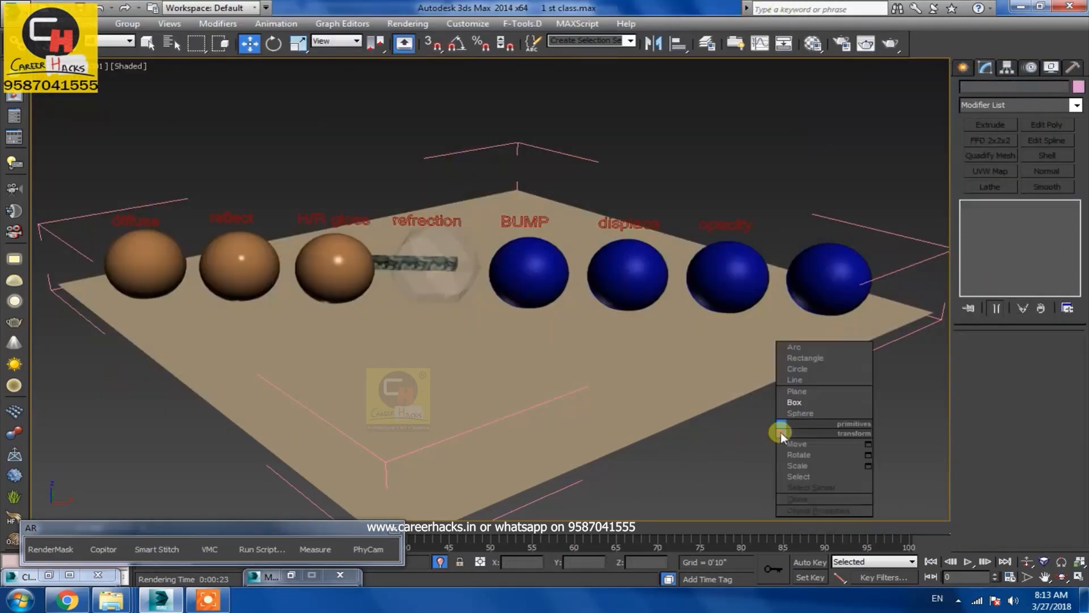
left_click(817, 404)
left_click_drag(630, 348, 542, 361)
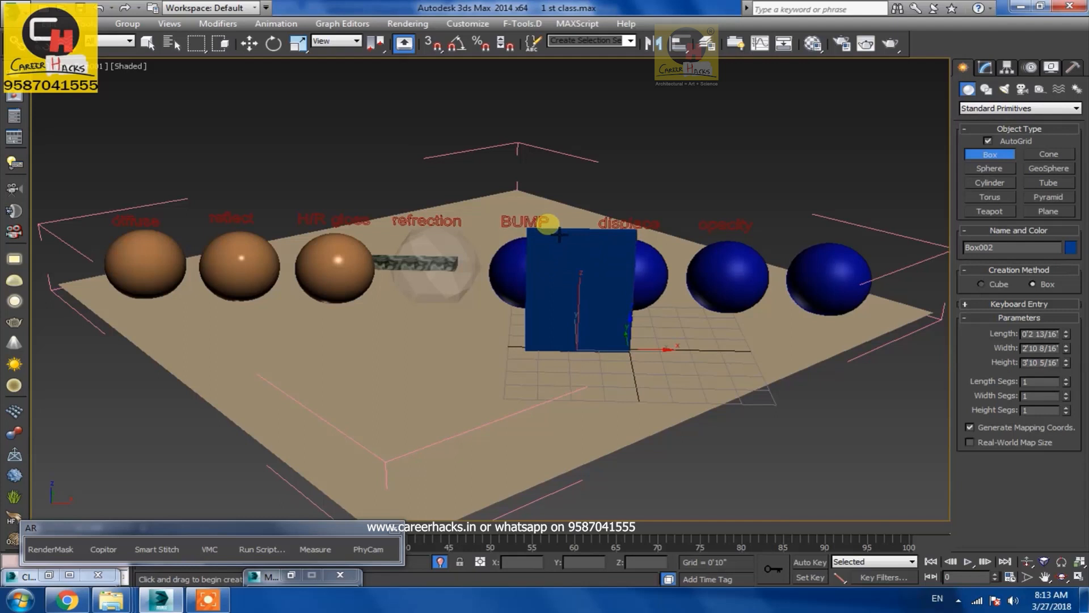
left_click(558, 235)
Rotate the box into a thin upright panel and move it towards the front of the plane
key("e")
left_click_drag(544, 369, 617, 384)
key("w")
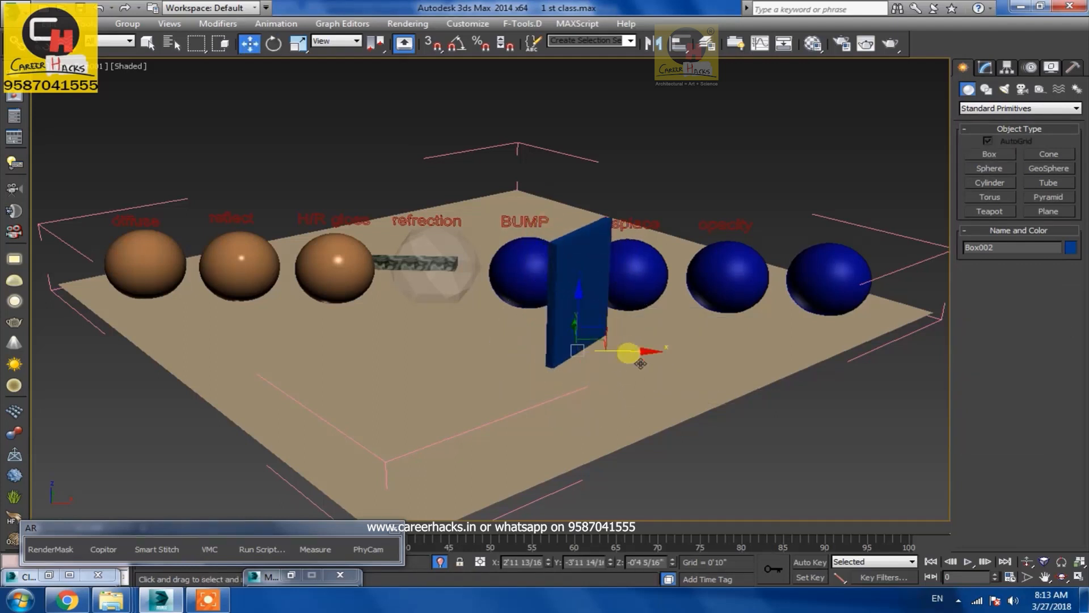
left_click_drag(631, 353, 556, 361)
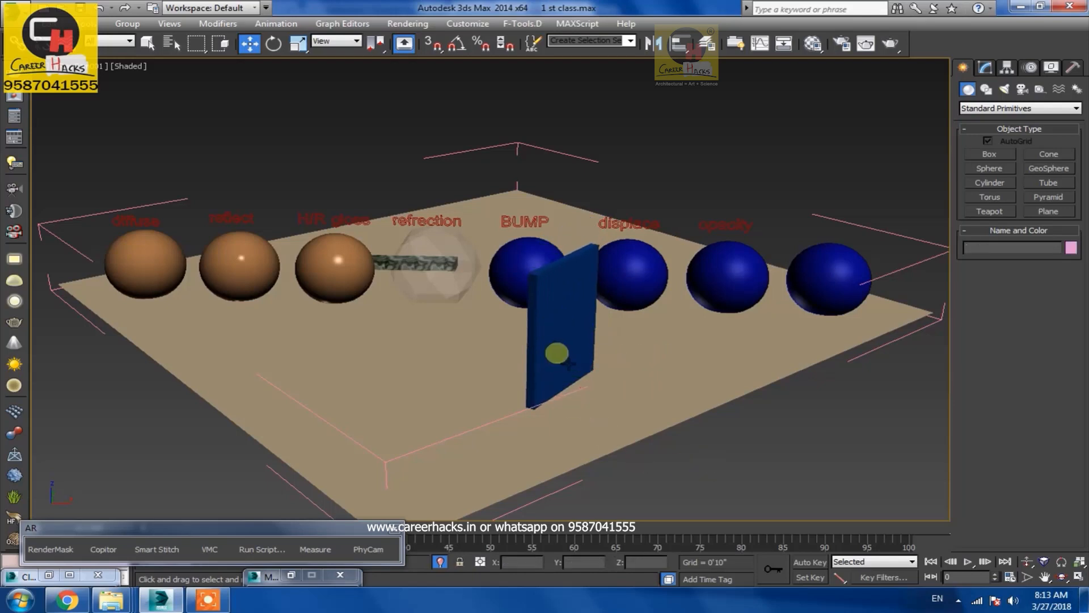
Convert a new material slot to a VRayMtl
key("m")
left_click(810, 88)
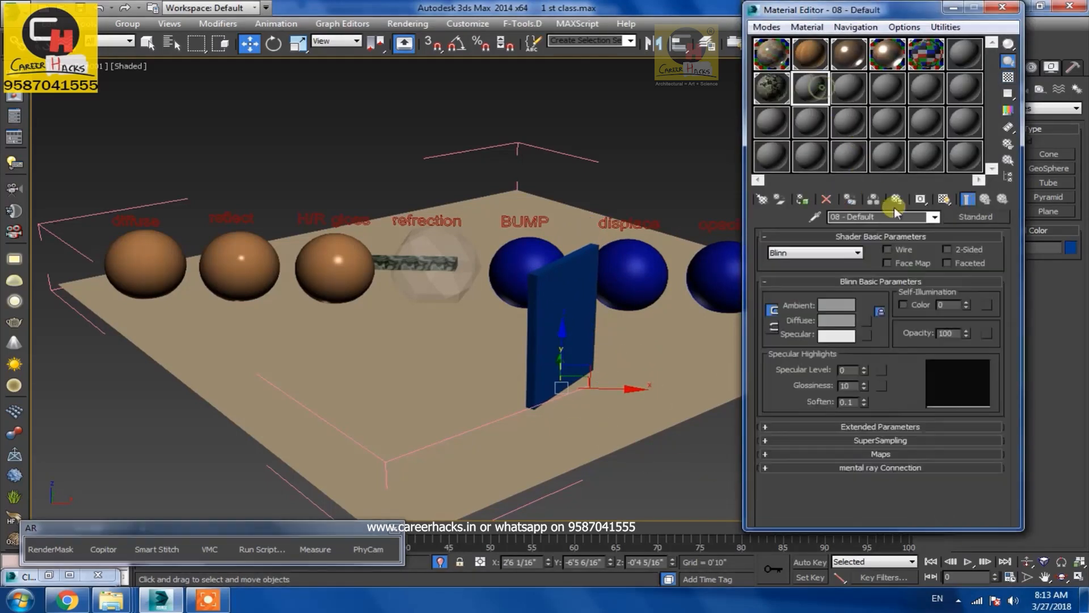
left_click(975, 216)
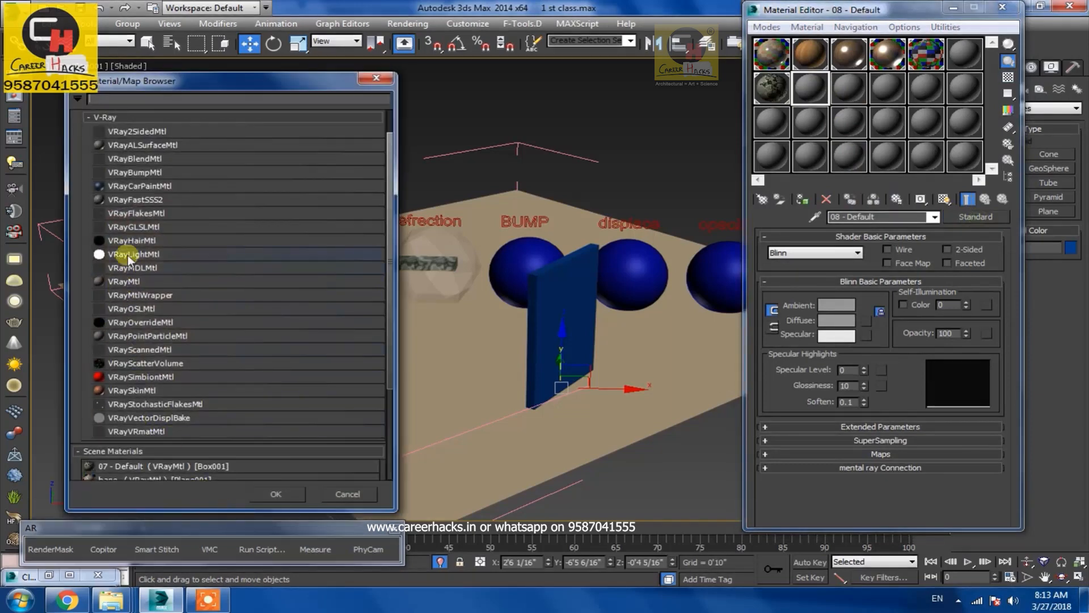
double_click(128, 282)
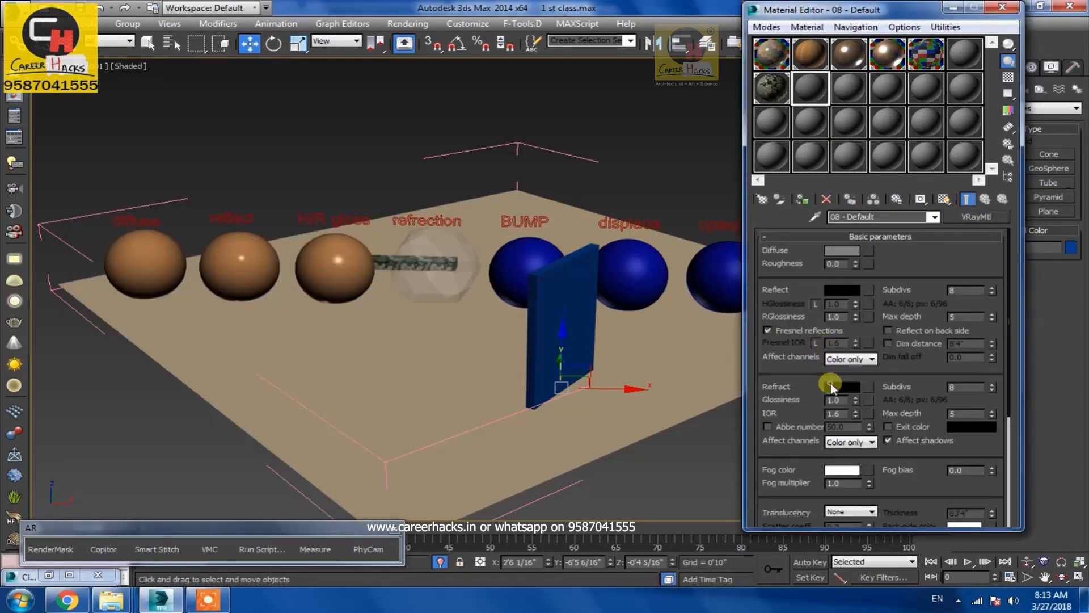
Set the material's refraction colour to white, assign it to the box, and close the material editor
left_click(831, 386)
left_click_drag(445, 182, 444, 190)
left_click(549, 200)
left_click(802, 199)
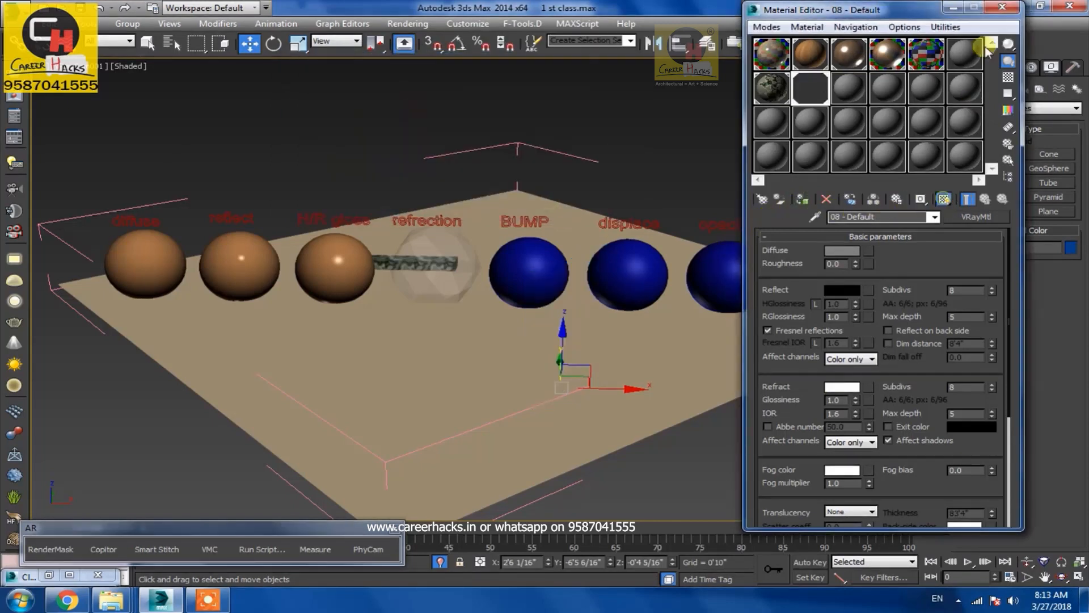
left_click(1003, 7)
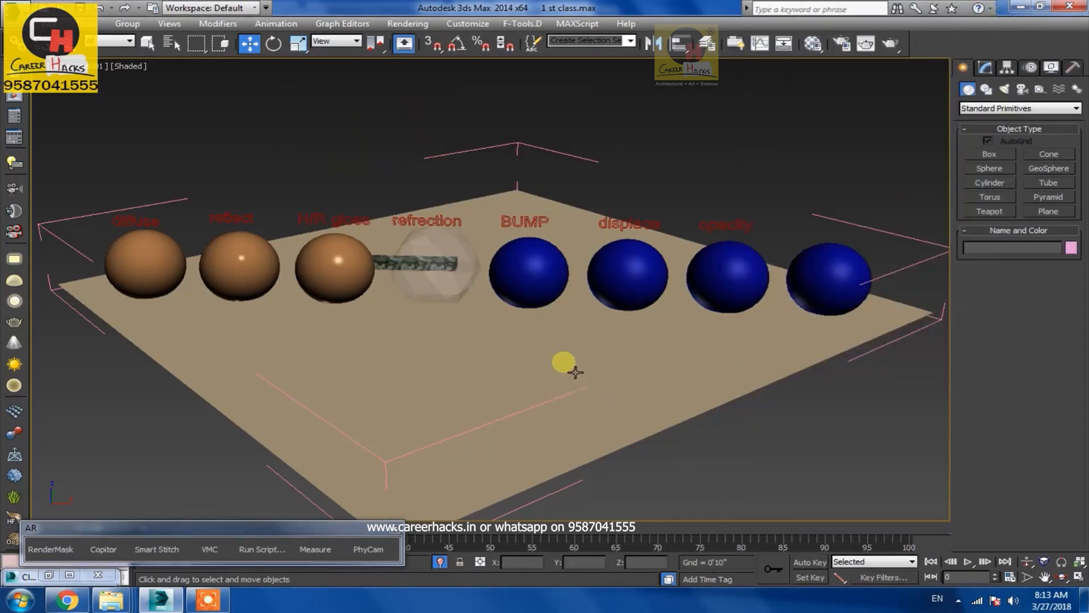
Try to rotate the glass box and undo the rotation
left_click(602, 389)
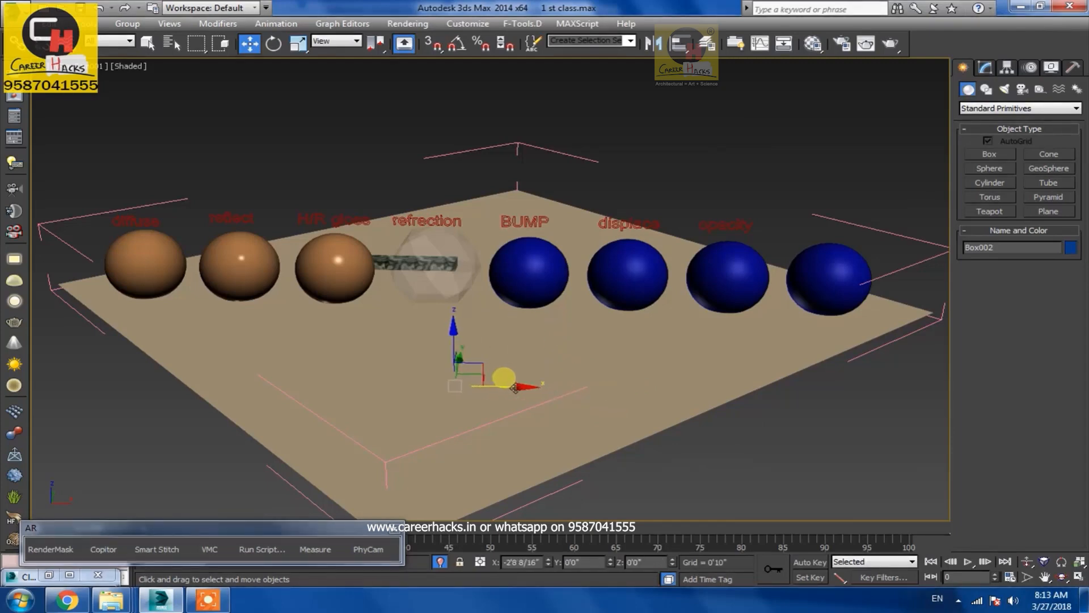
key("e")
left_click_drag(490, 408, 452, 418)
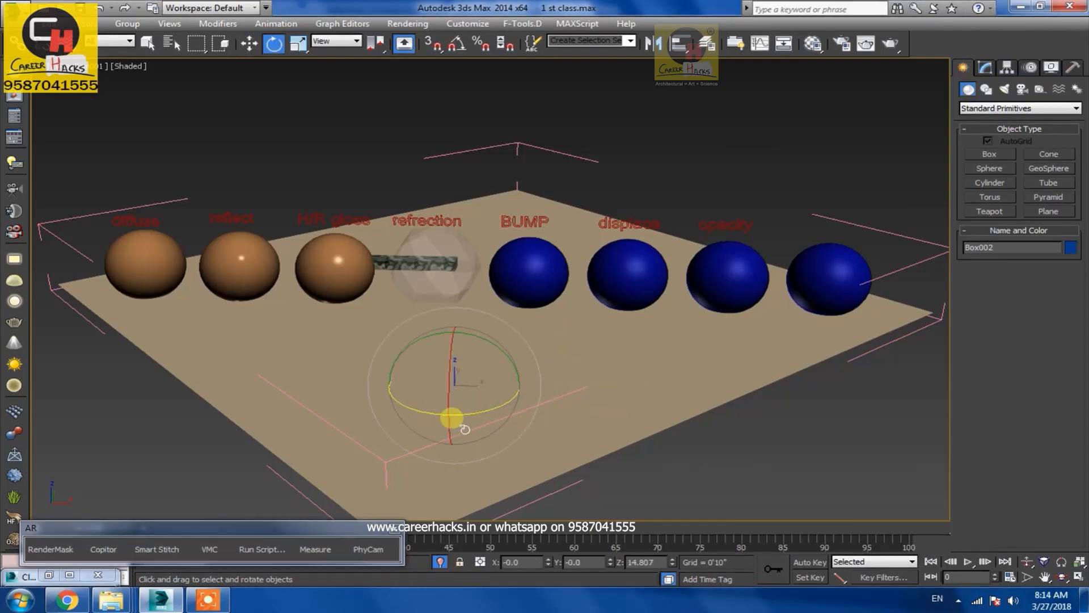
key("ctrl+z")
key("ctrl+z")
Open the render window, switch the render area to View, and render the scene
key("shift+q")
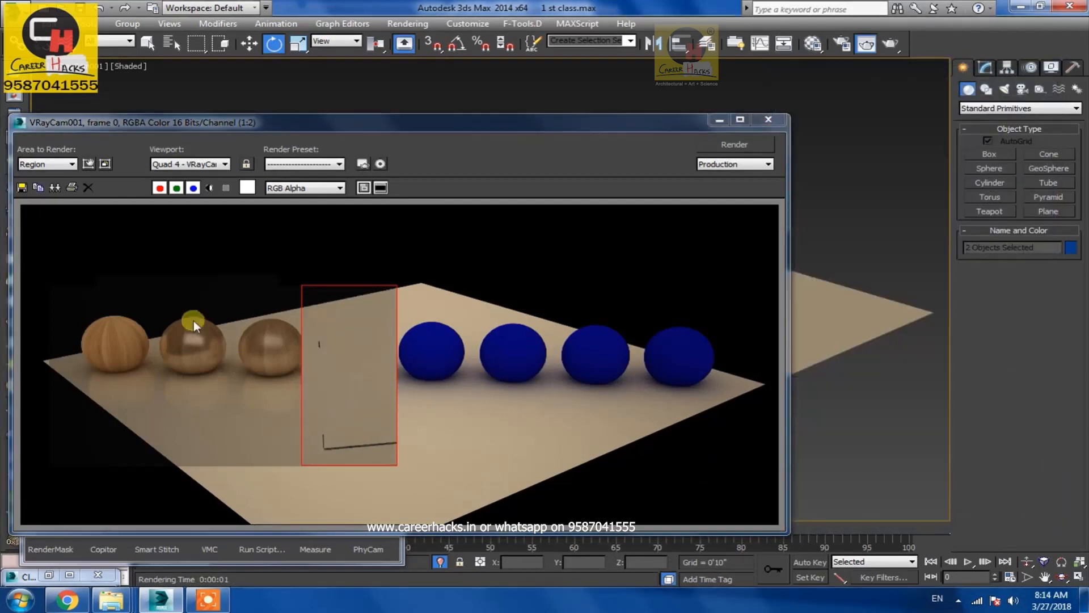
left_click(37, 165)
left_click(41, 176)
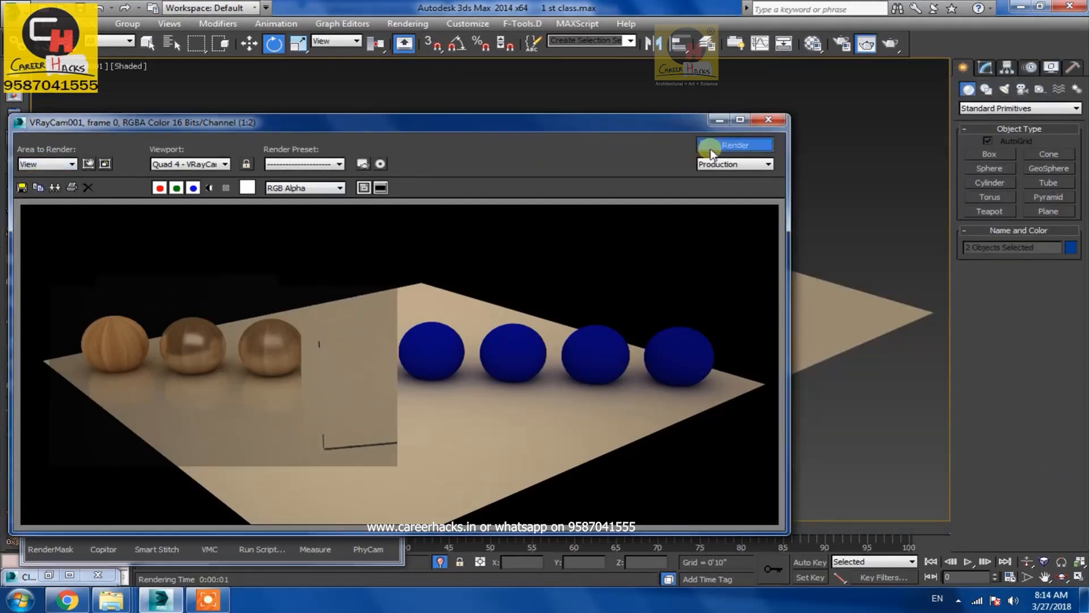
left_click(735, 144)
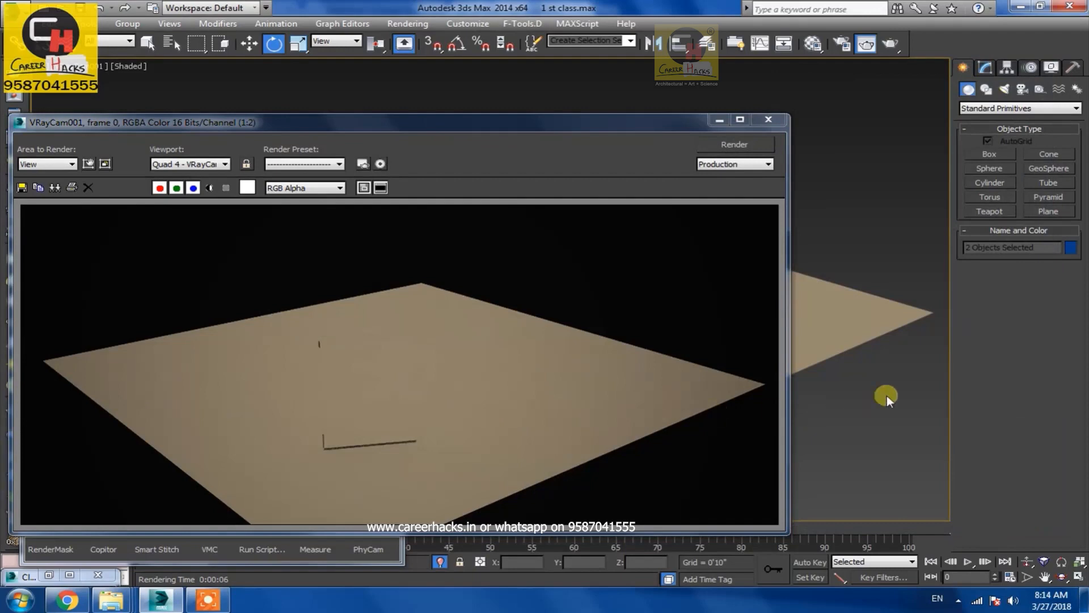
Lower the box material's refraction colour to a light grey of about 216
key("m")
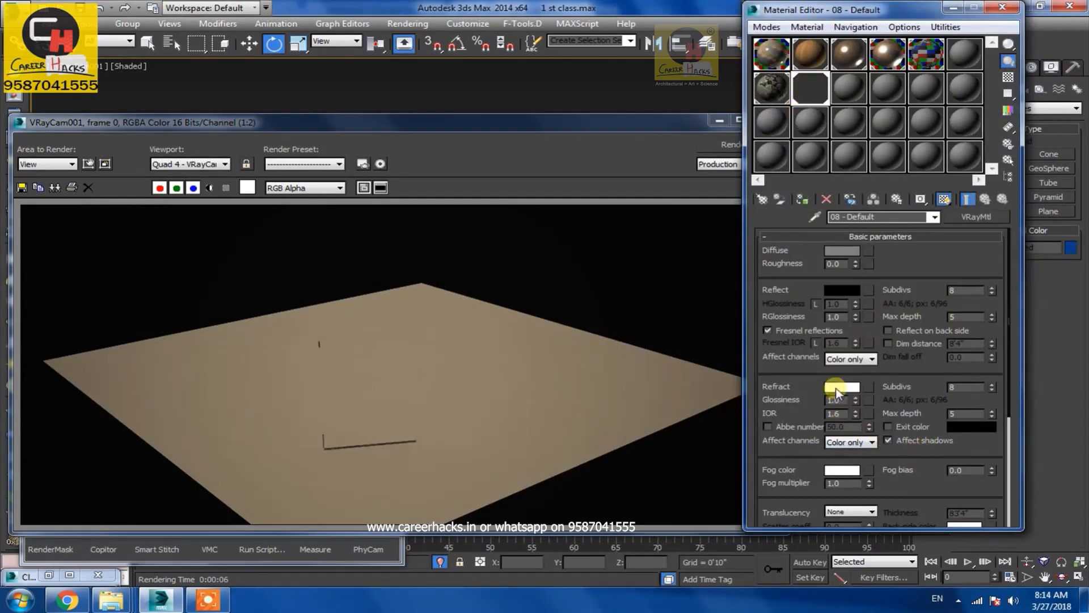
left_click(837, 387)
left_click_drag(431, 175, 462, 182)
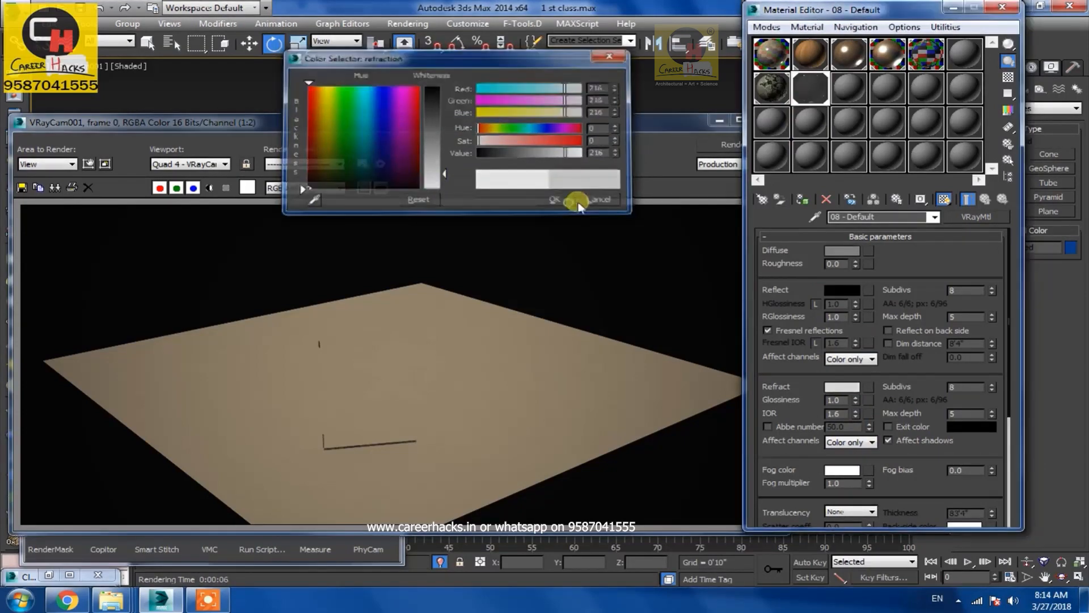
left_click(577, 201)
Render the full view again and close the render window
left_click(734, 144)
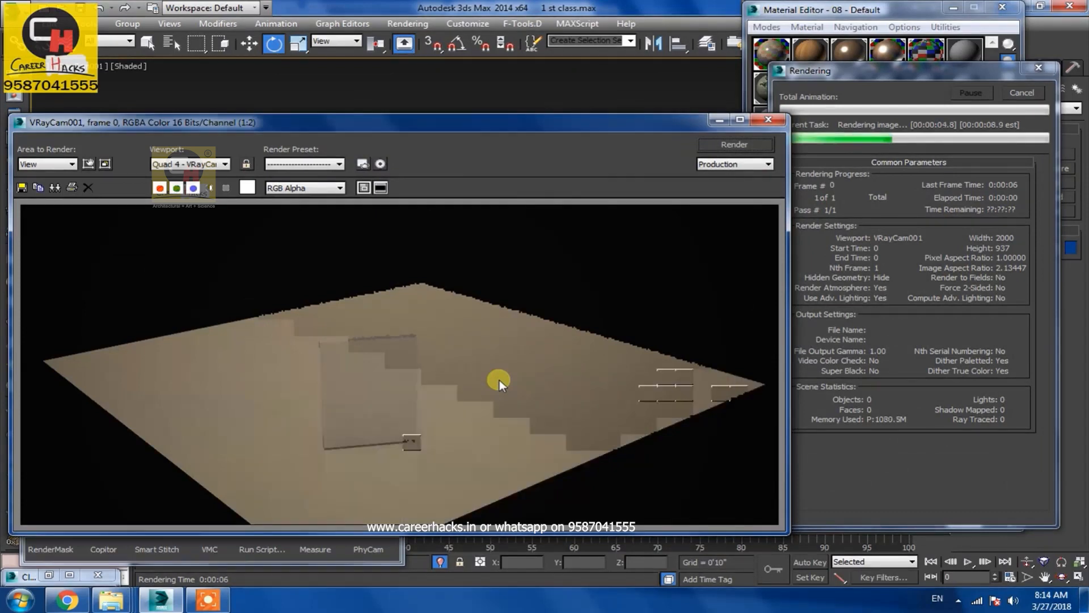
left_click(768, 119)
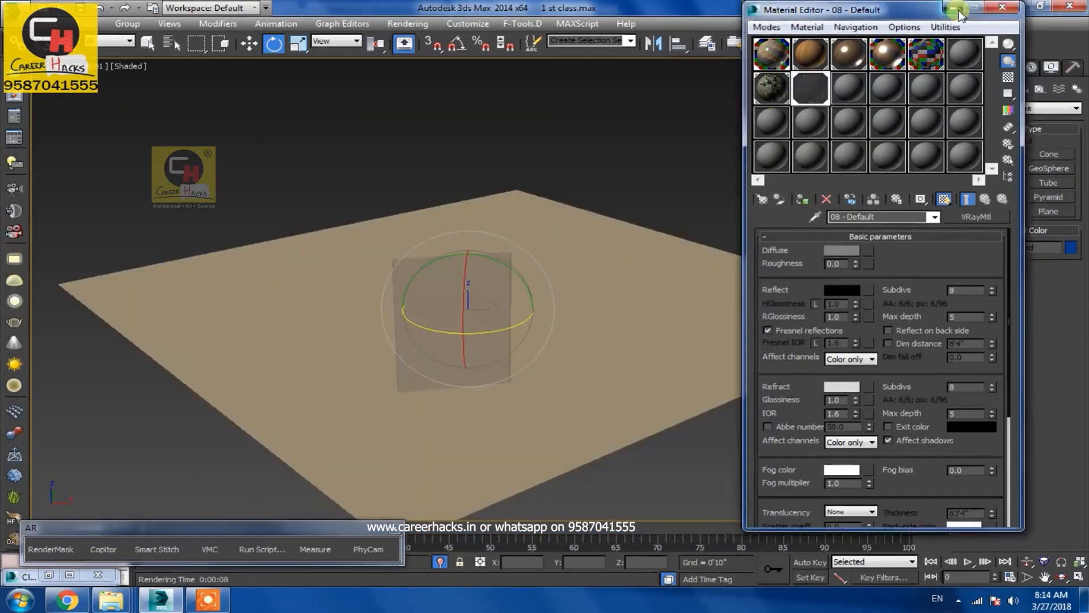
Create a standard Target Direct light aimed from the floor's far corner toward the glass panel
left_click(955, 10)
key("ctrl+r")
left_click_drag(596, 340, 643, 360)
middle_click_drag(643, 360, 556, 312)
right_click(556, 311)
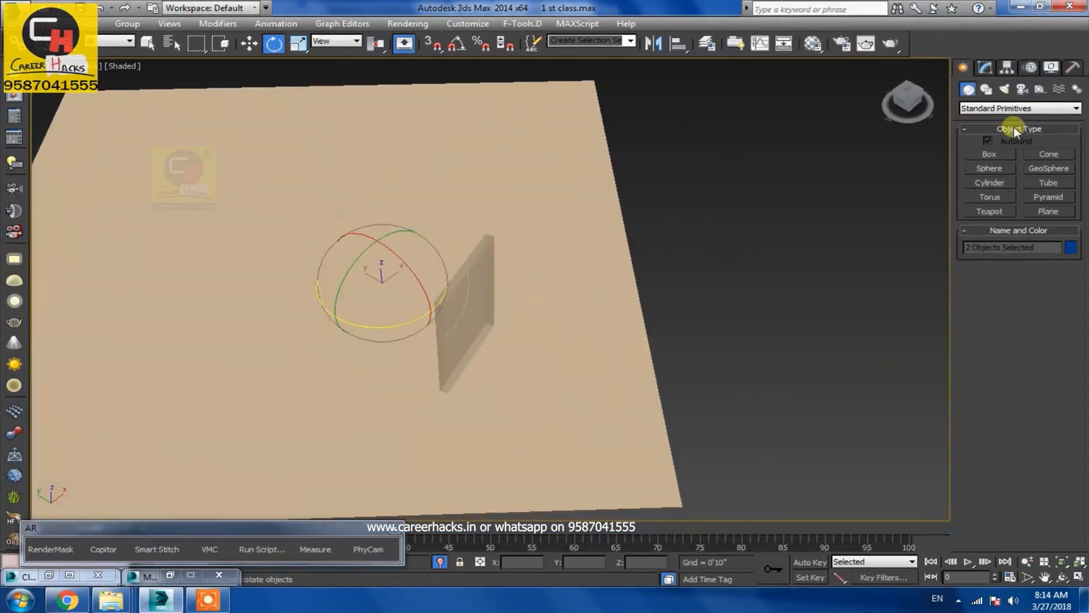
left_click(1003, 93)
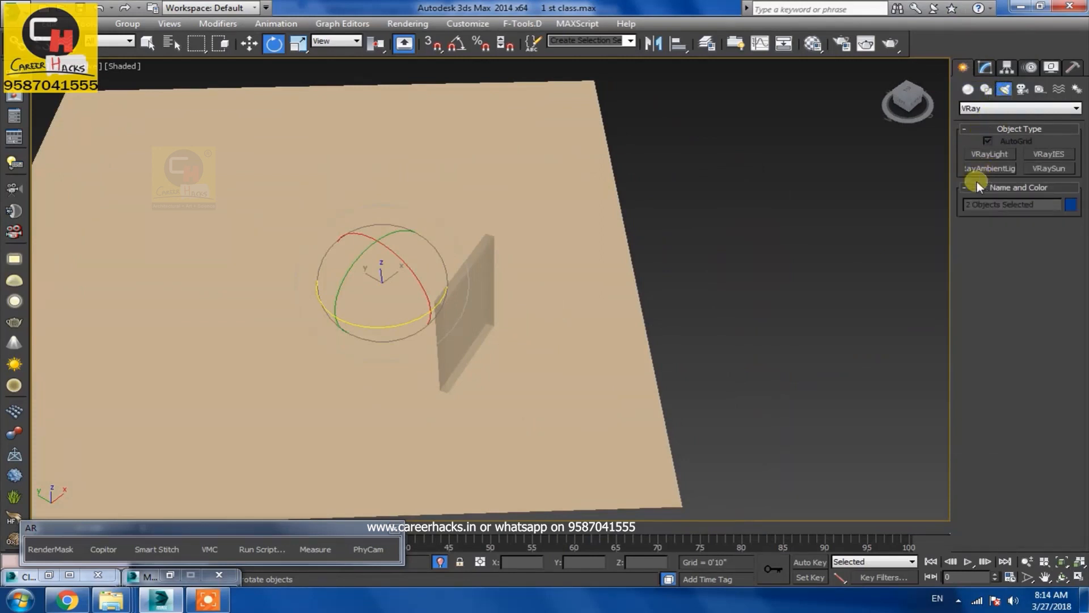
left_click(990, 108)
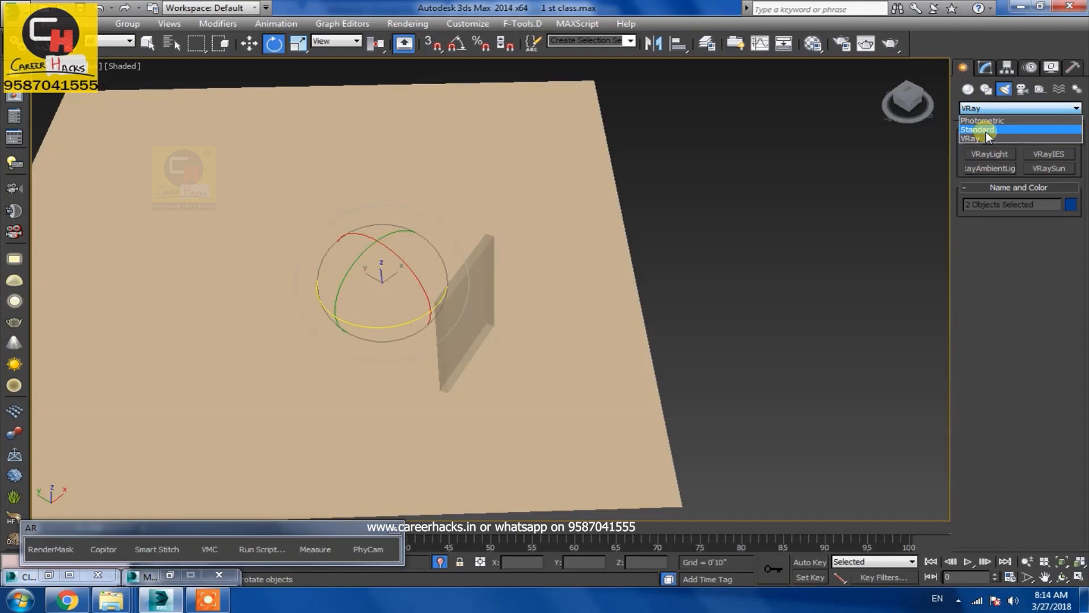
left_click(989, 131)
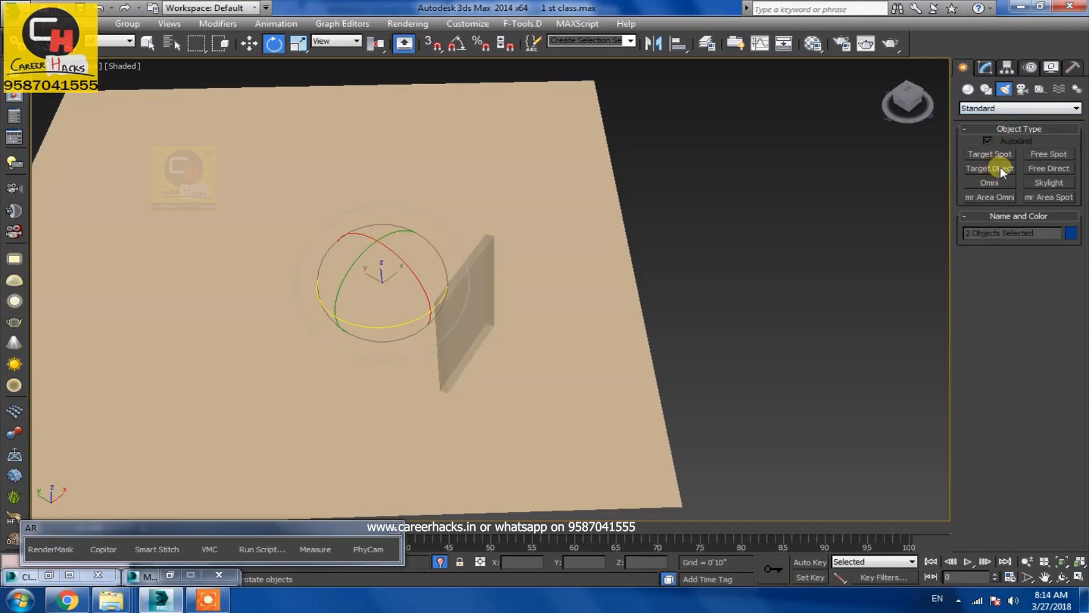
left_click(1000, 166)
left_click_drag(651, 424, 431, 335)
right_click(431, 335)
Move the directional light and its target up above the glass panel
key("w")
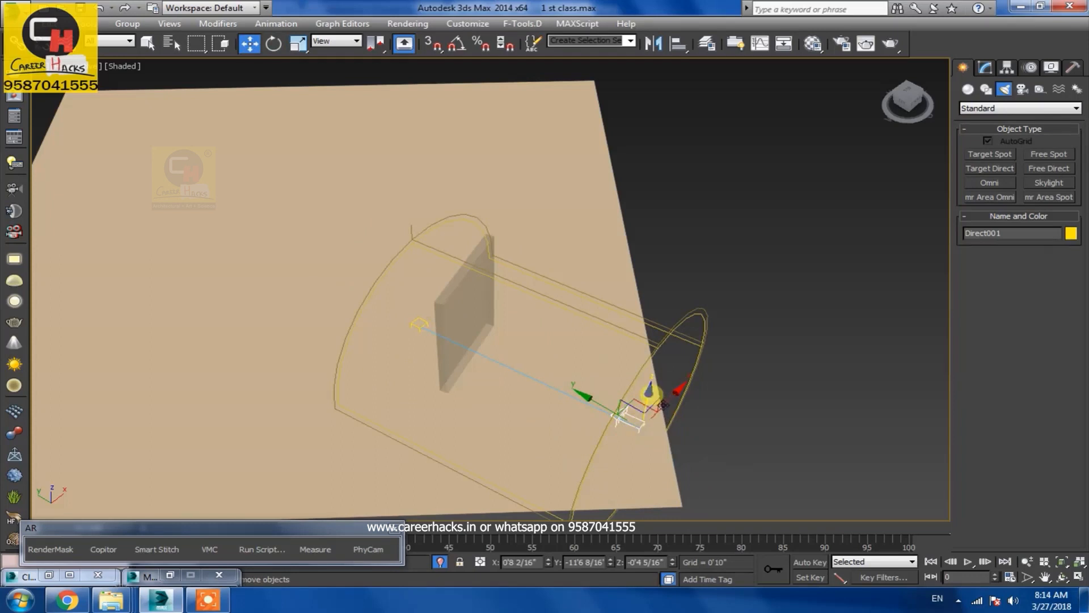
left_click_drag(651, 392, 652, 253)
middle_click_drag(652, 357, 529, 314, "alt")
left_click_drag(491, 223, 497, 216)
Switch the directional light's shadow type to VRayShadow
left_click(985, 68)
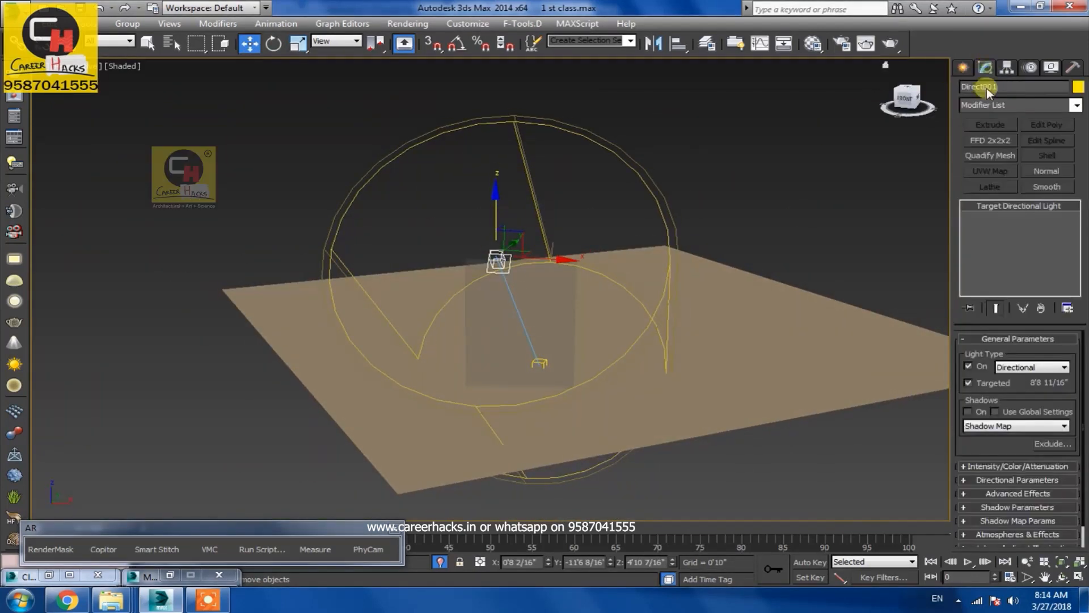
left_click(978, 425)
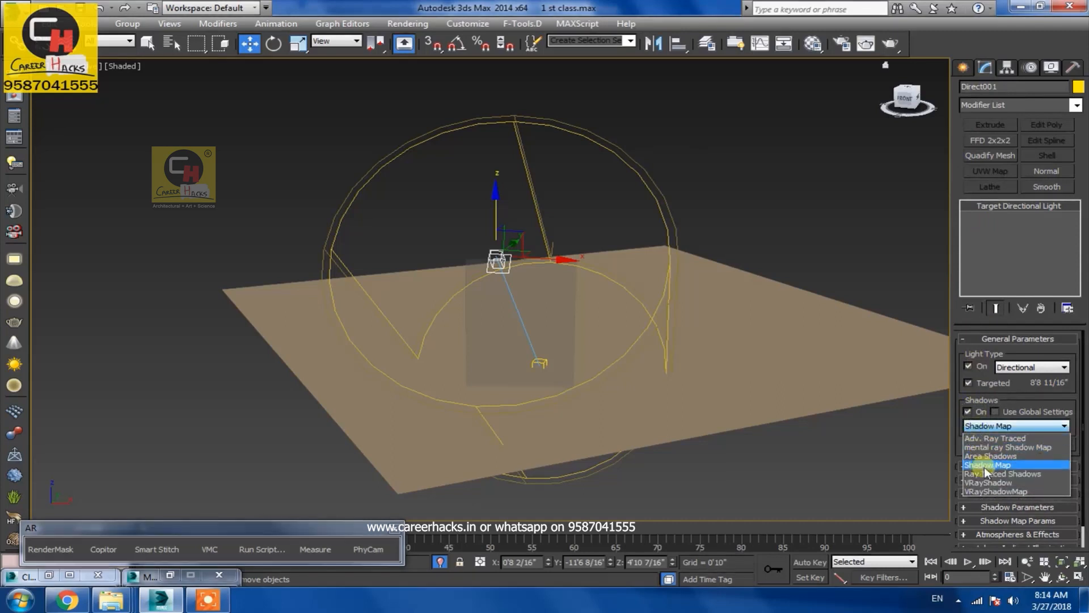
left_click(993, 481)
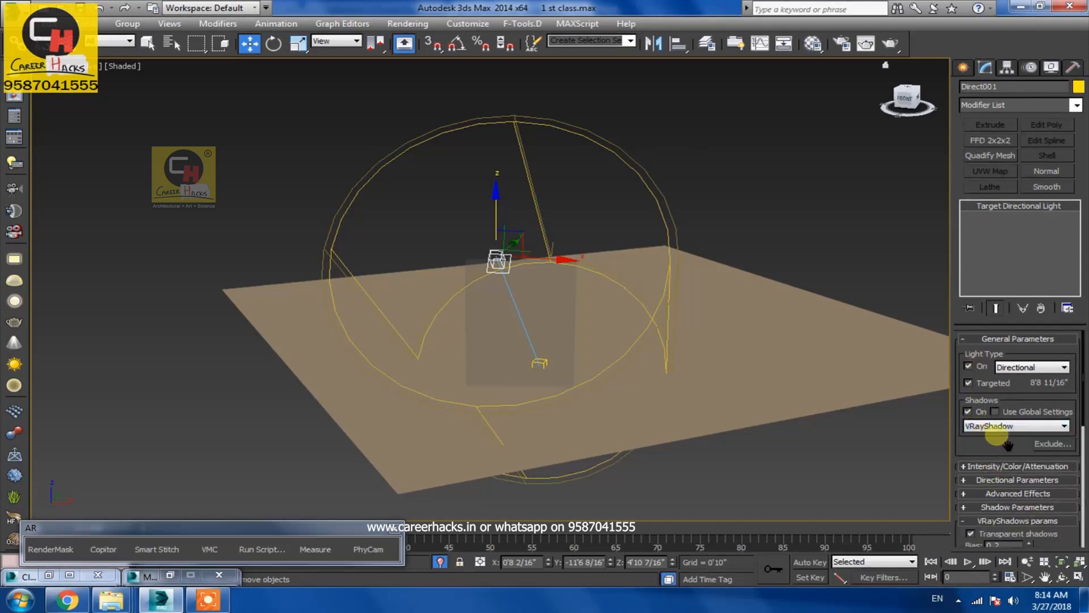
Set the light's intensity multiplier to 30 and render the camera view
left_click(1007, 463)
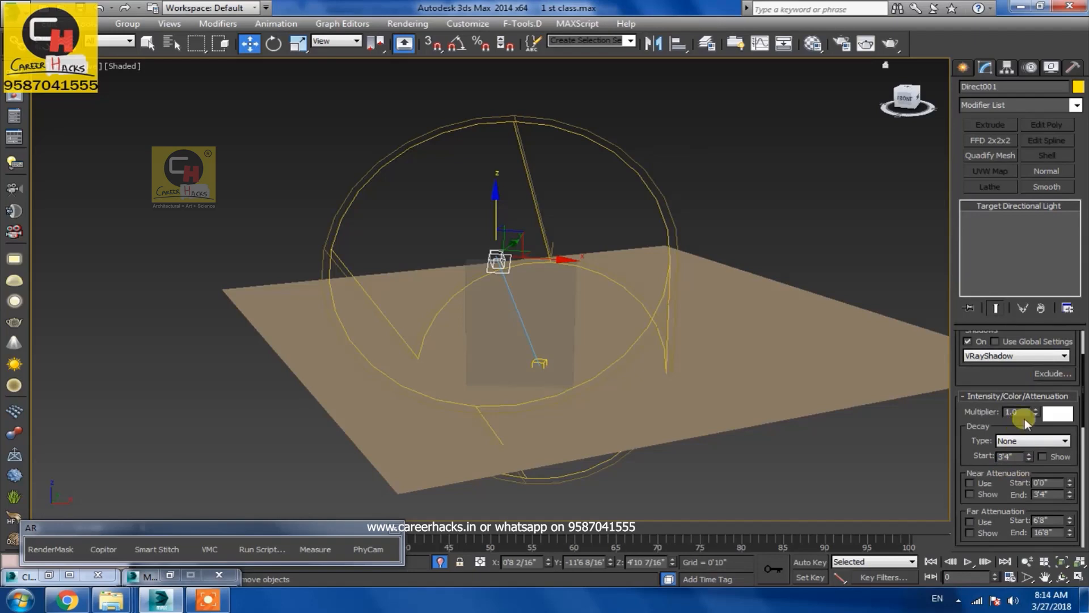
key("Return")
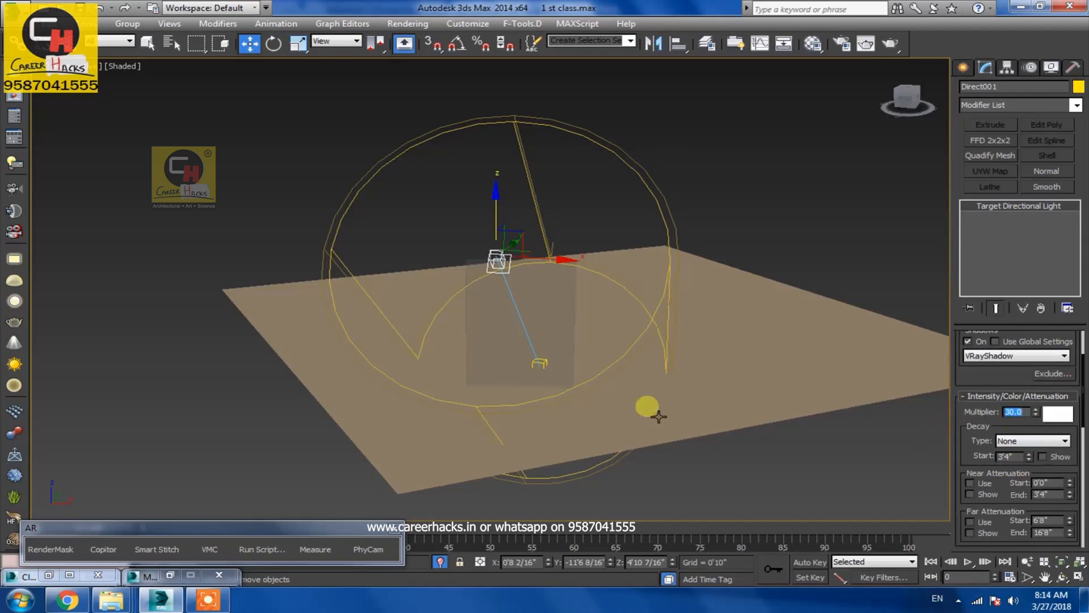
key("c")
key("shift+q")
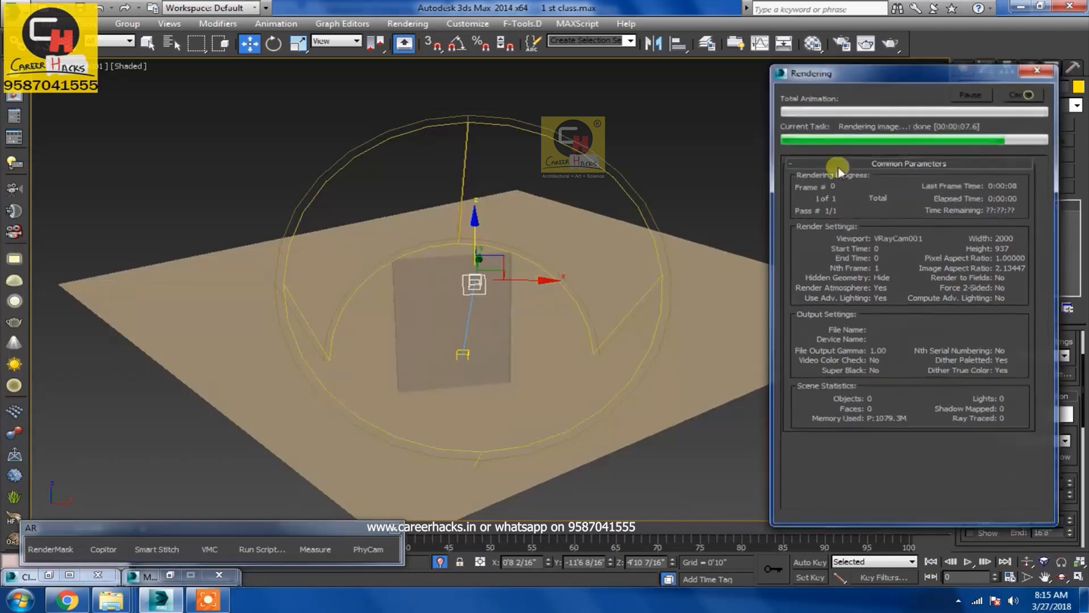
Rotate the glass panel about 63° around its vertical axis
left_click_drag(514, 294, 725, 259)
left_click_drag(656, 262, 627, 219)
left_click(452, 284)
key("r")
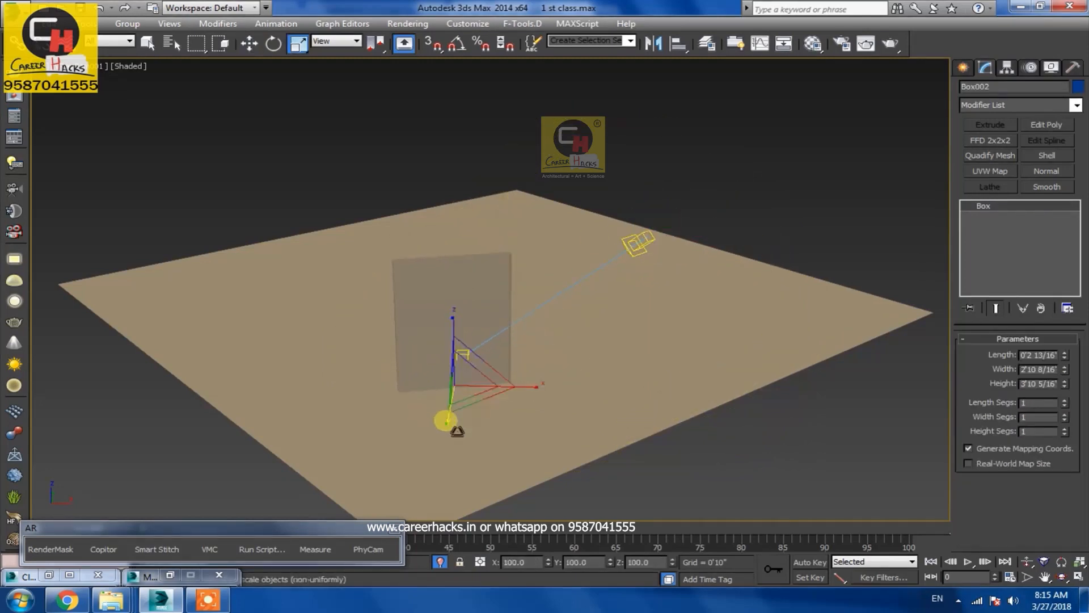
key("e")
left_click_drag(451, 417, 559, 385)
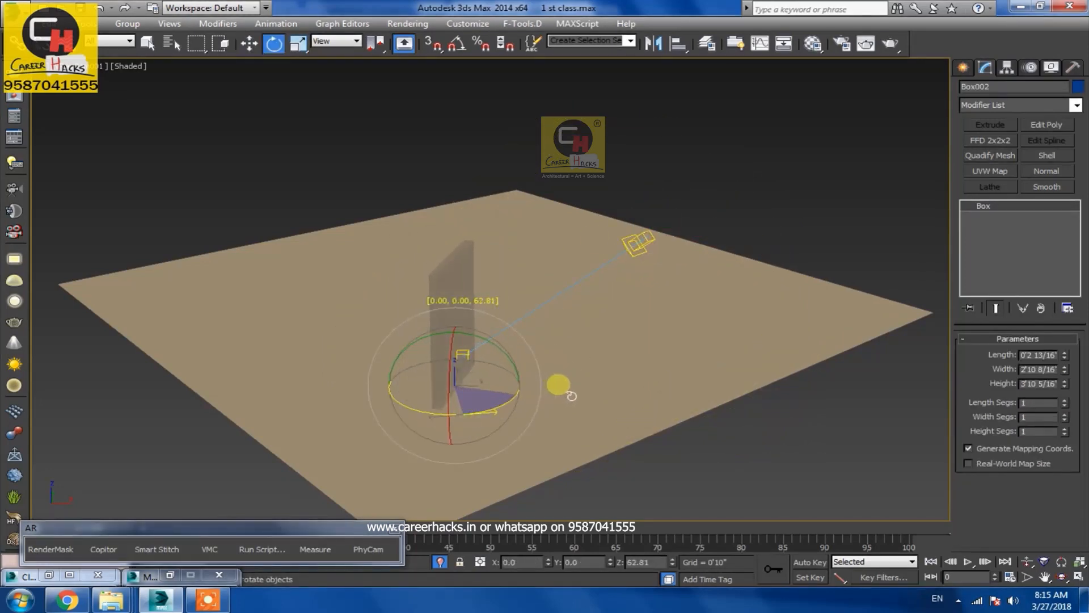
Set the viewport to look through the selected directional light
left_click(646, 244)
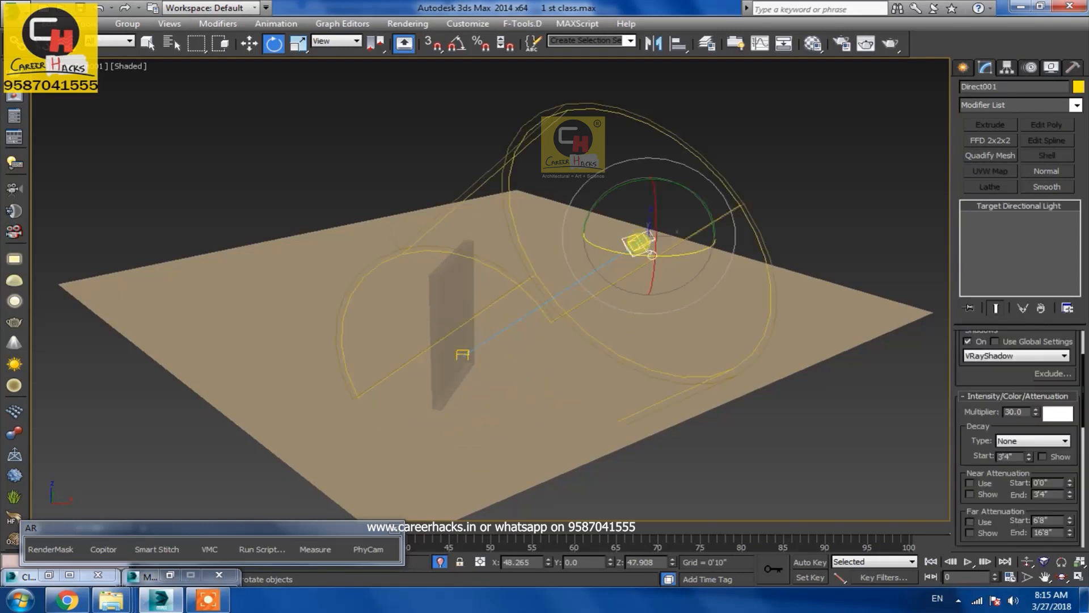
right_click(634, 240)
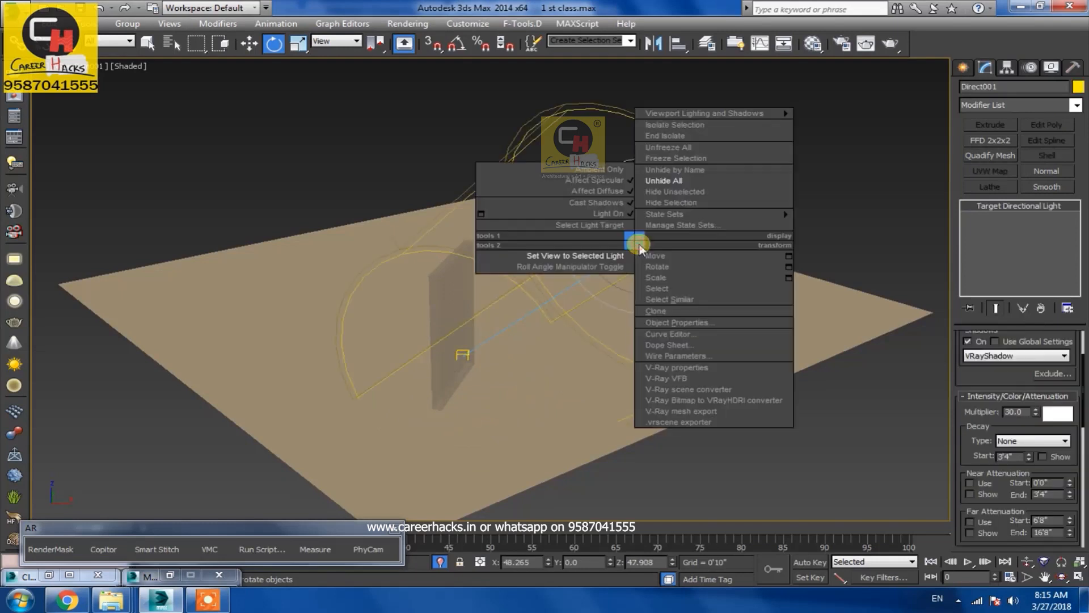
left_click(606, 258)
middle_click_drag(543, 347, 494, 323, "alt")
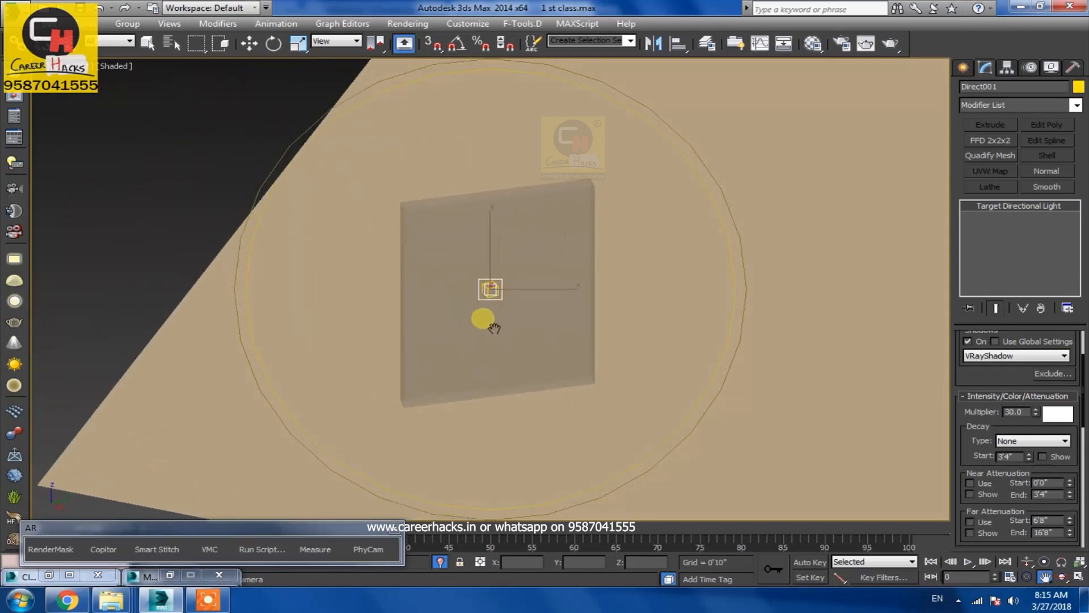
Render the camera view with the new light and rotated panel
key("e")
key("c")
key("shift+q")
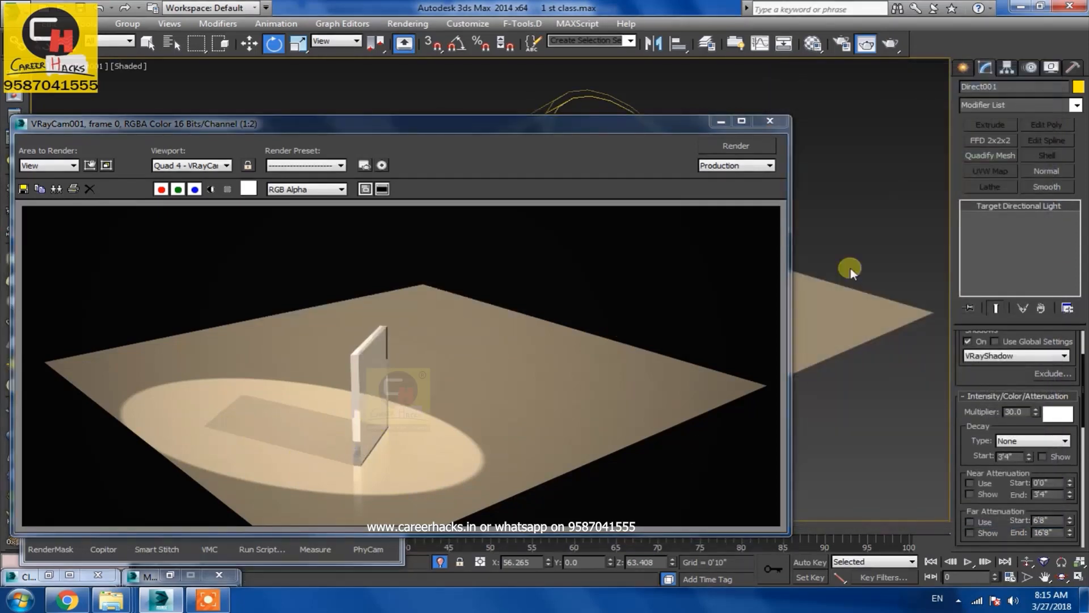
Reduce the light's hotspot and falloff to about 2'3" and 2'5", then render the camera view
right_click(820, 158)
left_click(818, 177)
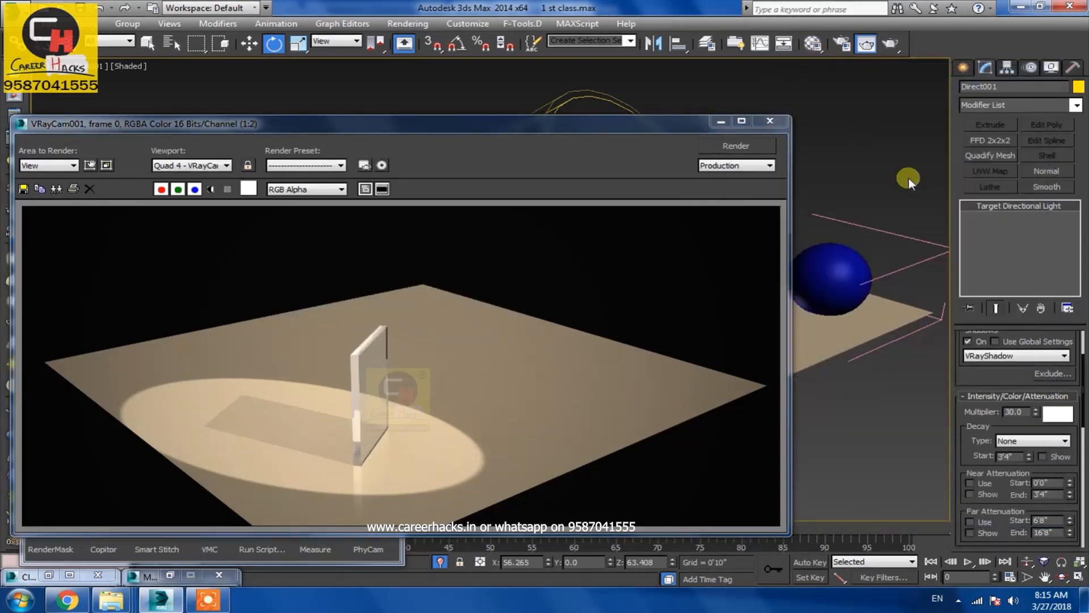
left_click(718, 128)
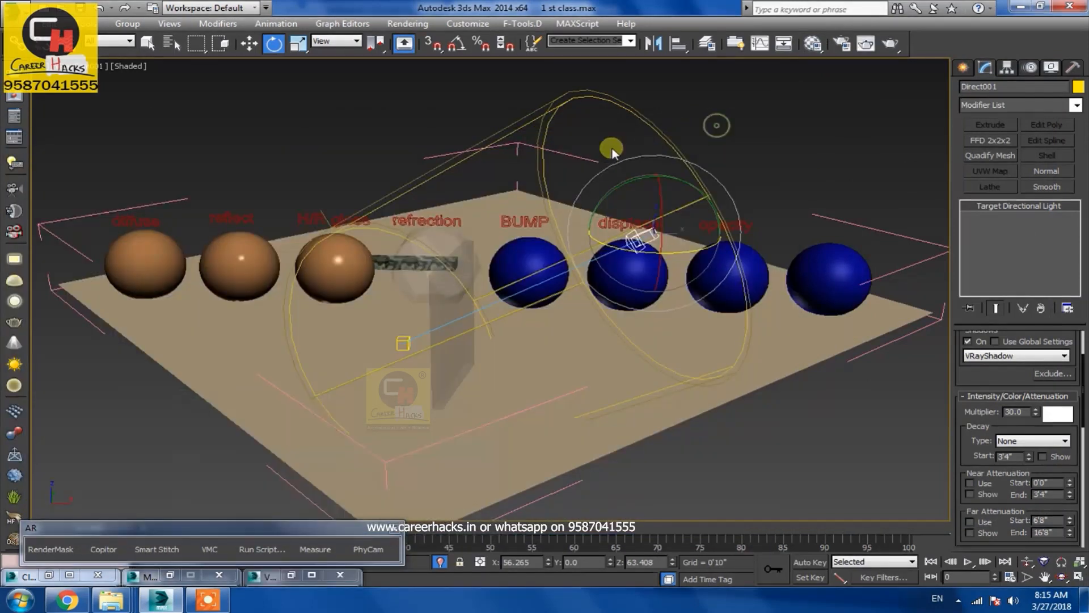
left_click_drag(974, 435, 979, 343)
left_click(1012, 464)
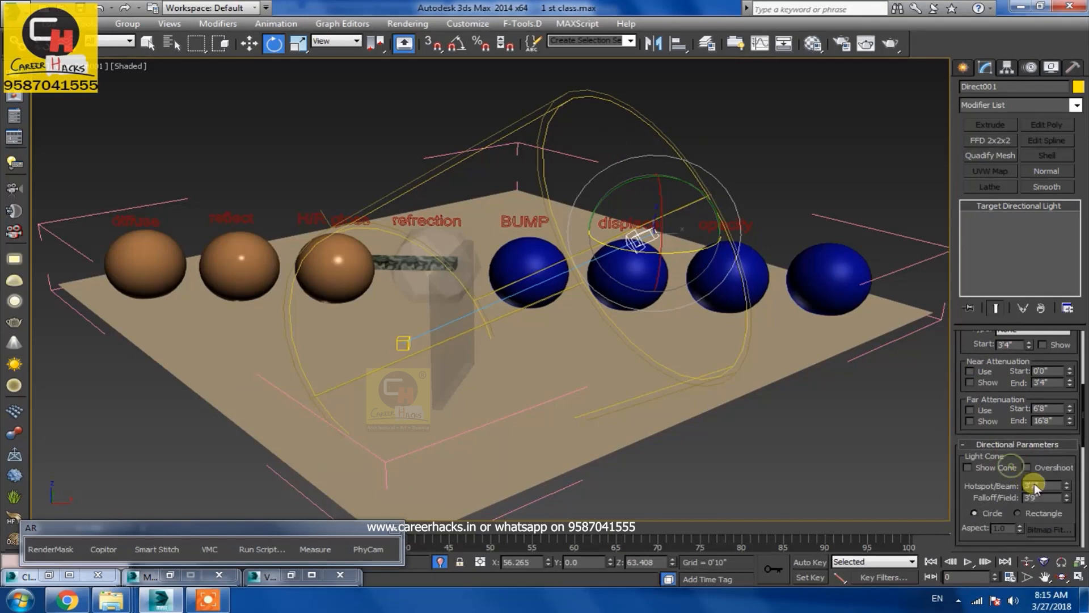
left_click_drag(1066, 486, 1069, 508)
left_click(866, 43)
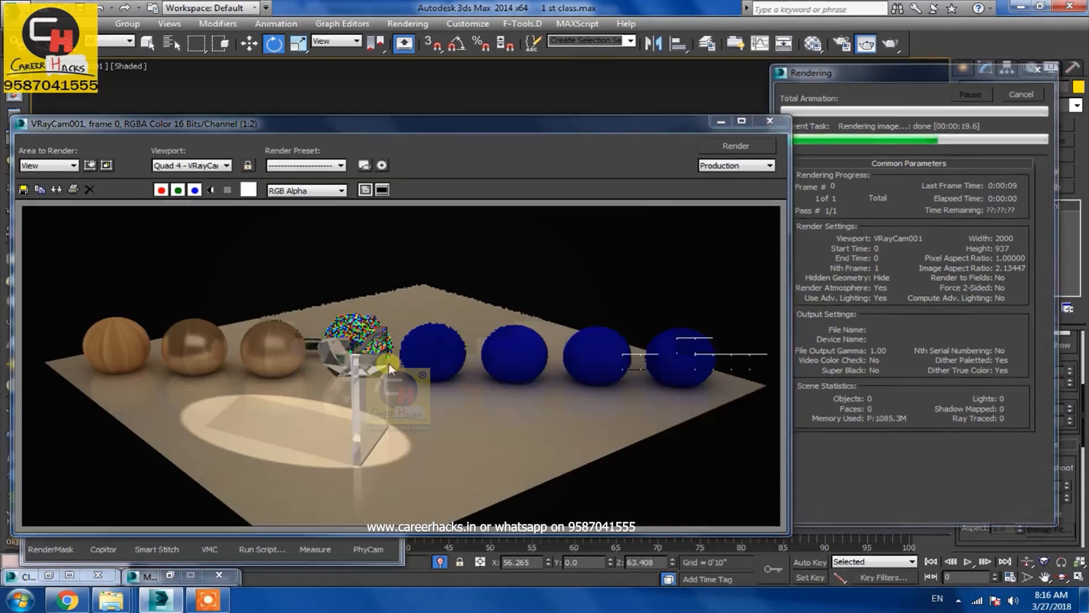
left_click(770, 121)
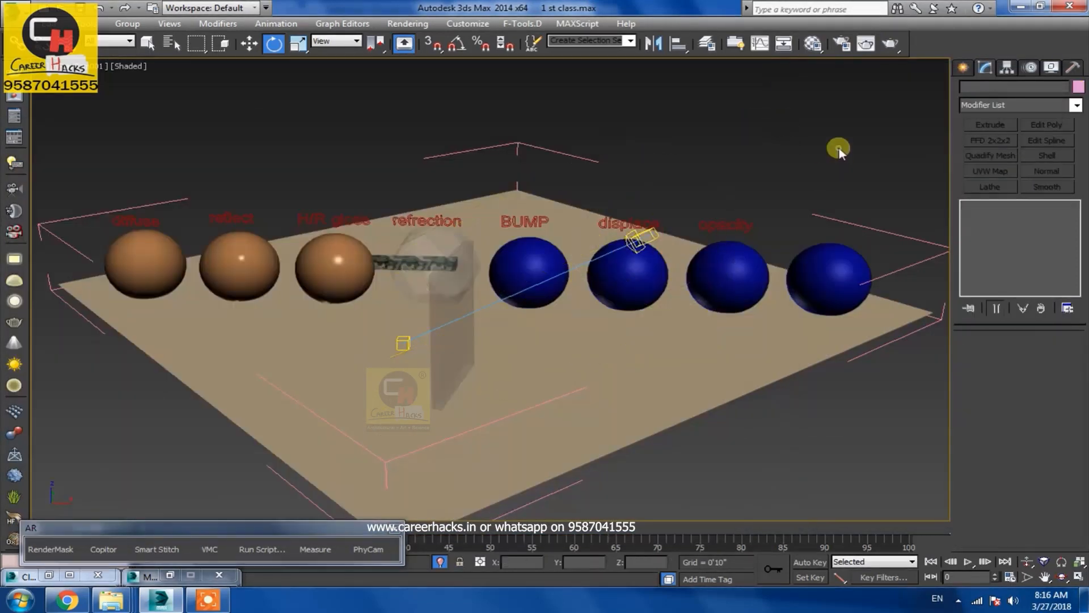
Turn off Affect shadows in the glass panel's VRay material refraction settings
left_click(812, 44)
left_click(448, 324)
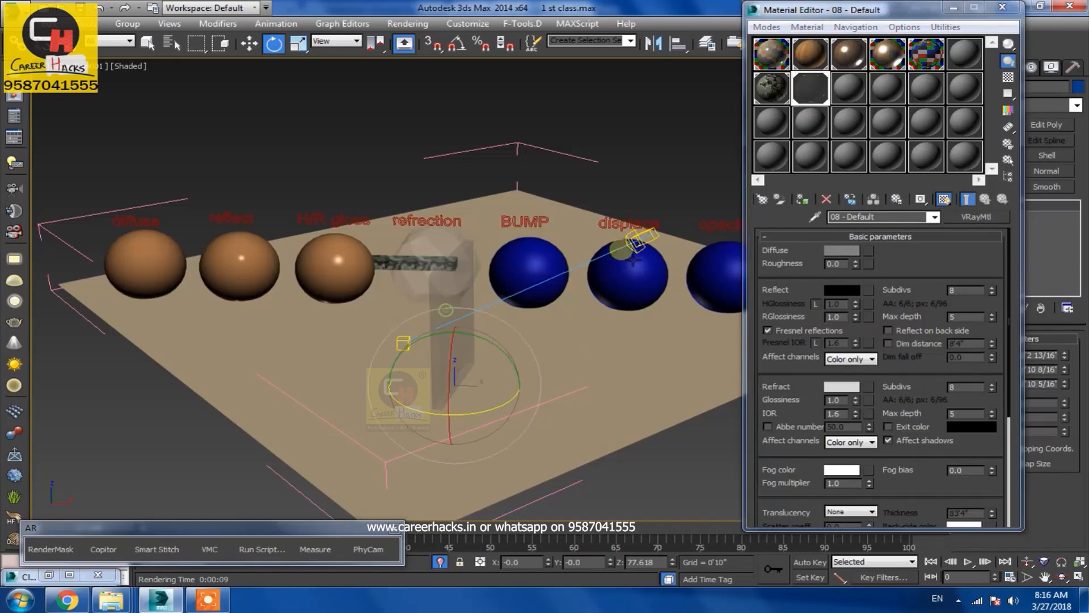
left_click(812, 84)
left_click(906, 442)
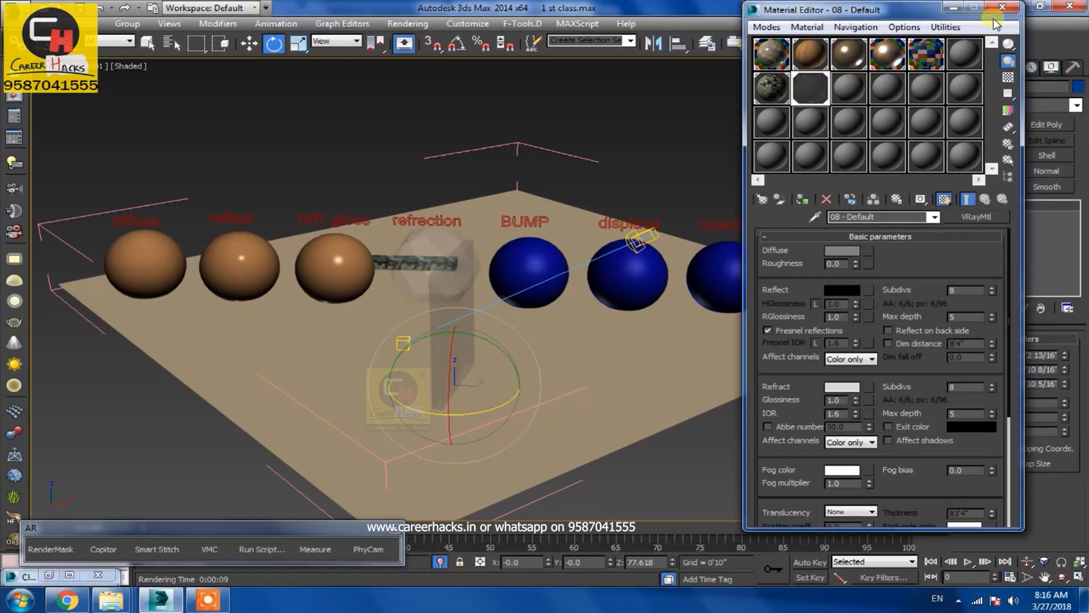
left_click(1002, 7)
Render a region around the glass panel's shadow on the floor
left_click(867, 44)
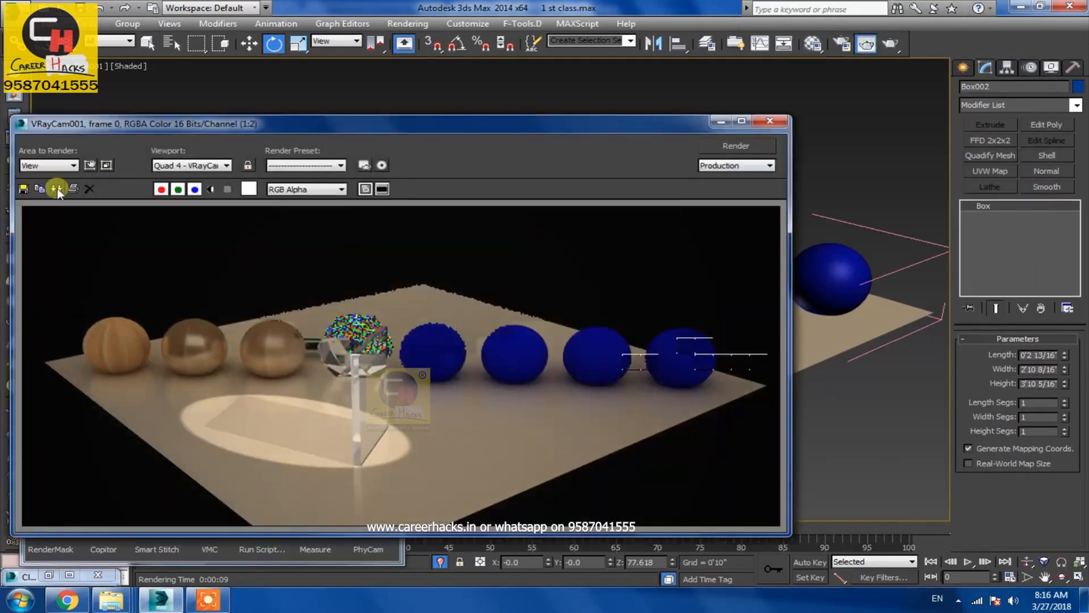
left_click(49, 165)
left_click(49, 196)
left_click_drag(363, 378, 269, 393)
left_click_drag(297, 317, 404, 383)
left_click(729, 147)
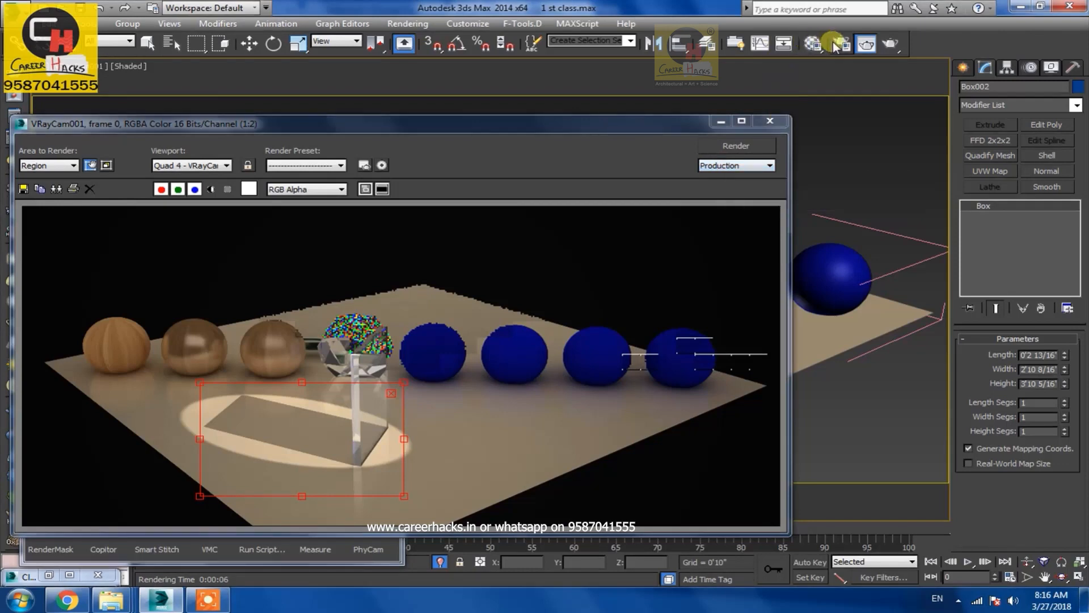
Narrow the render region to the panel's shadow and render it again
left_click(813, 44)
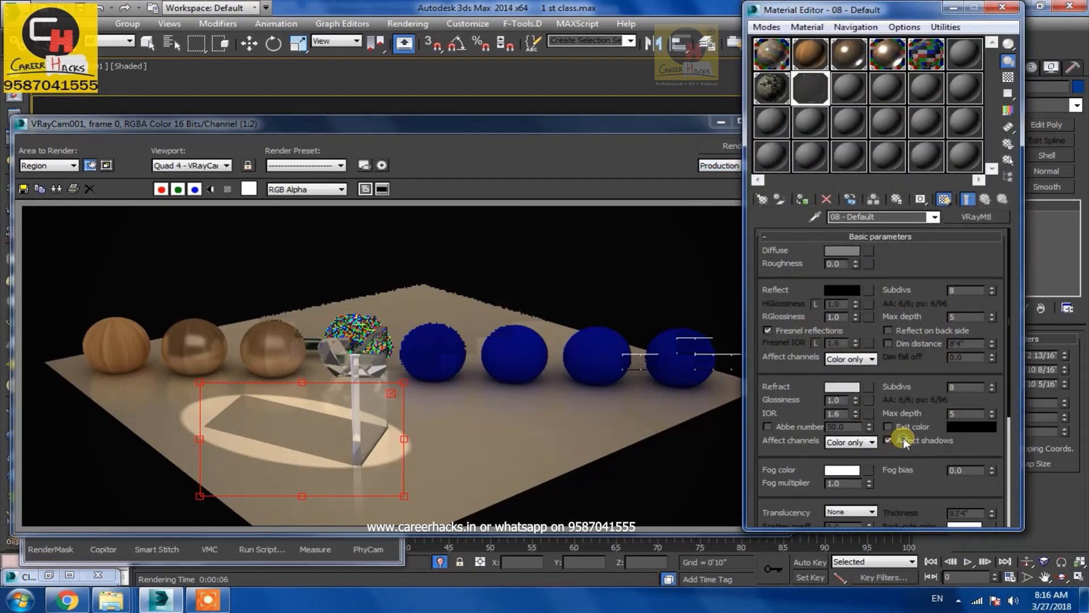
left_click_drag(404, 439, 283, 440)
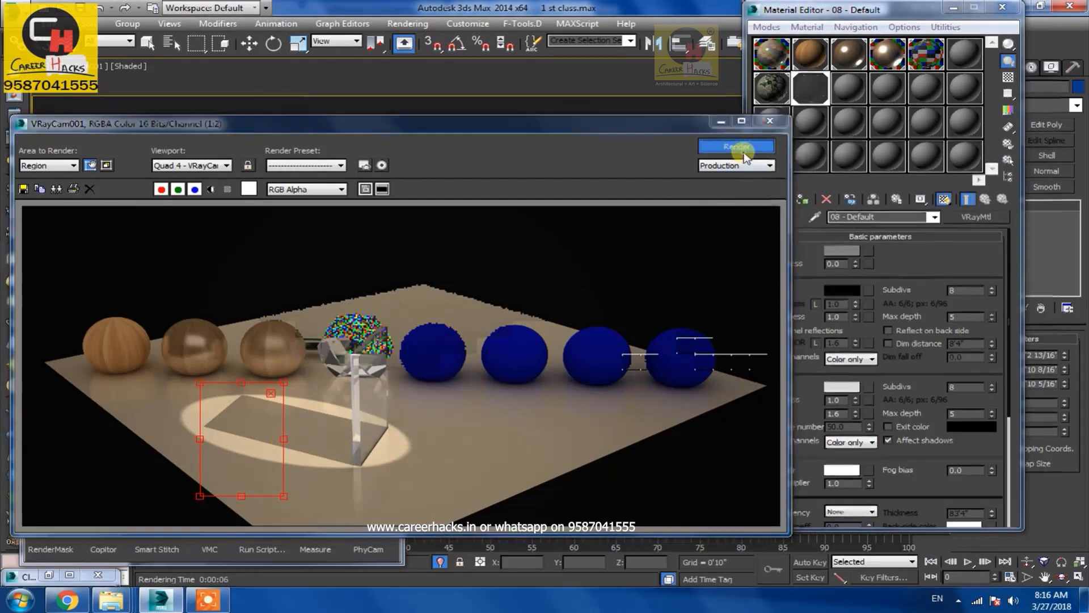
left_click(744, 152)
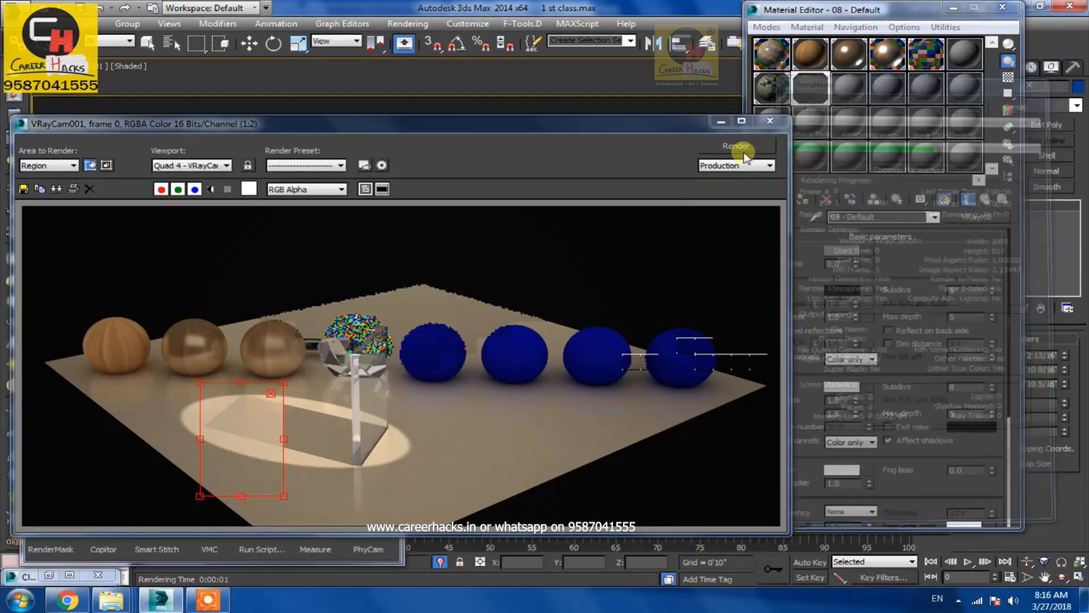
Switch the render area back to View and close the material editor and render window
left_click(73, 165)
left_click(62, 175)
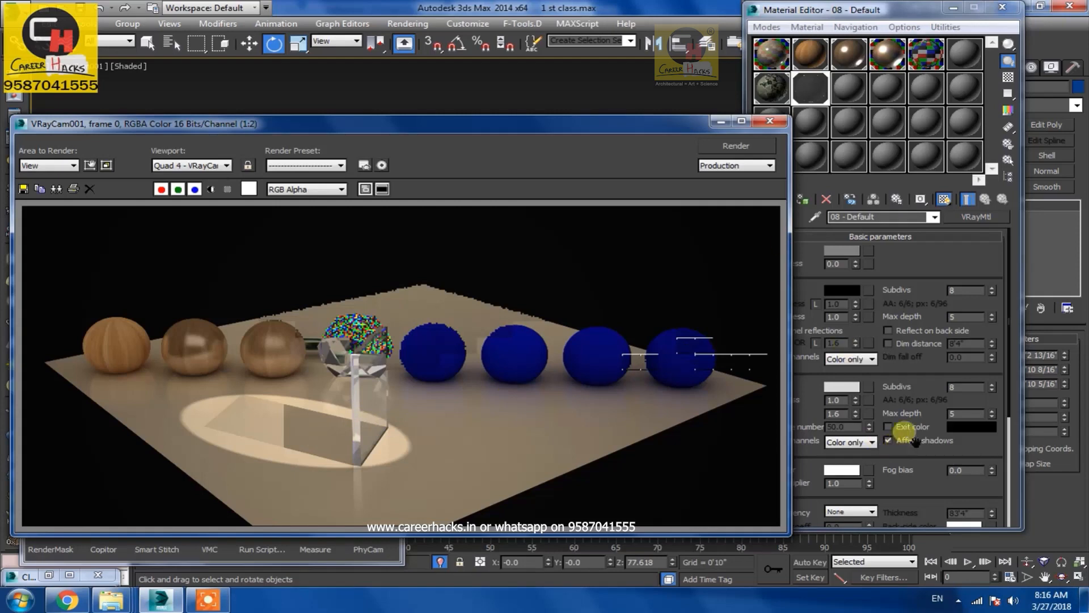
left_click(1002, 7)
left_click(769, 121)
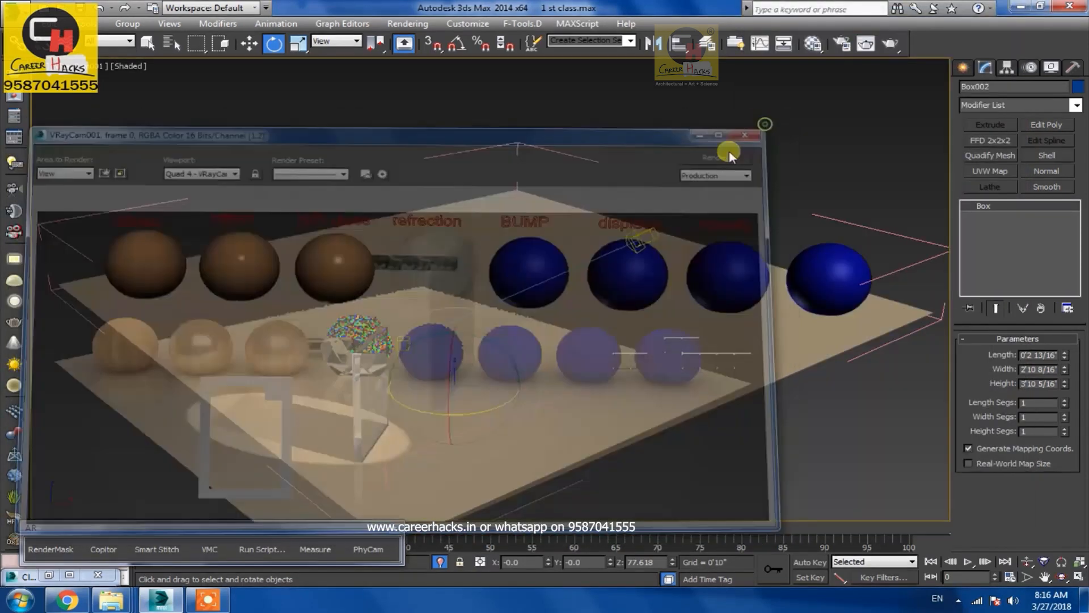
Select the directional light with its target and move it toward the HR gloss sphere
left_click(652, 252)
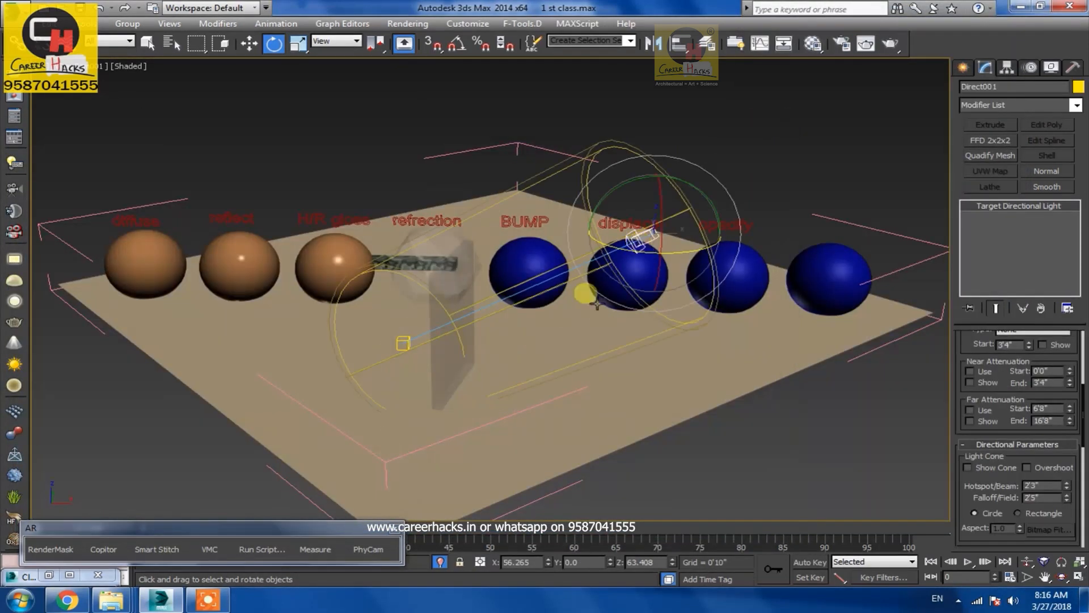
left_click(457, 299)
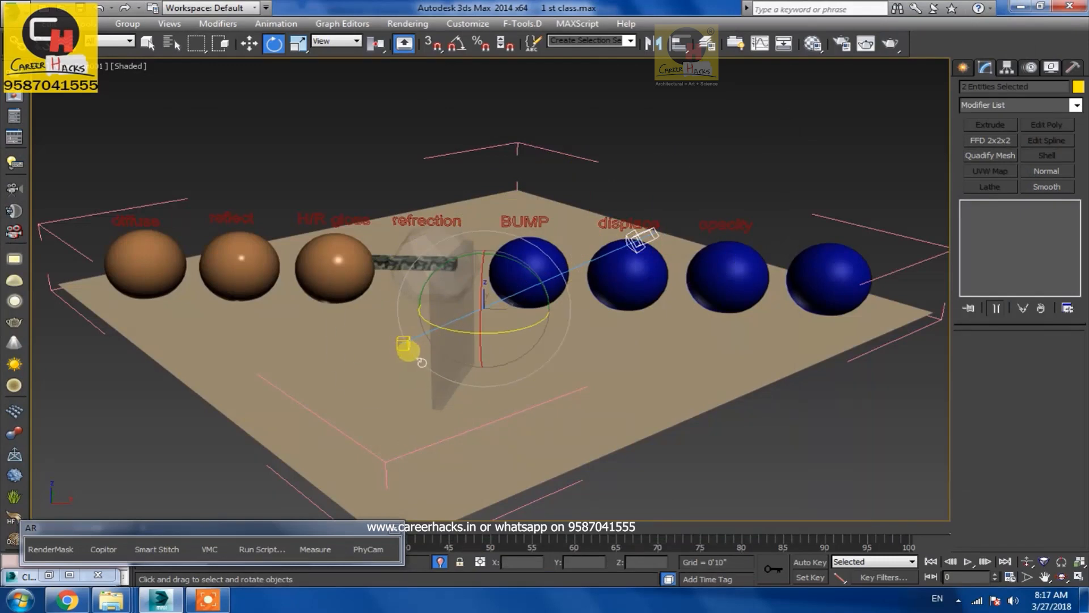
key("F3")
key("w")
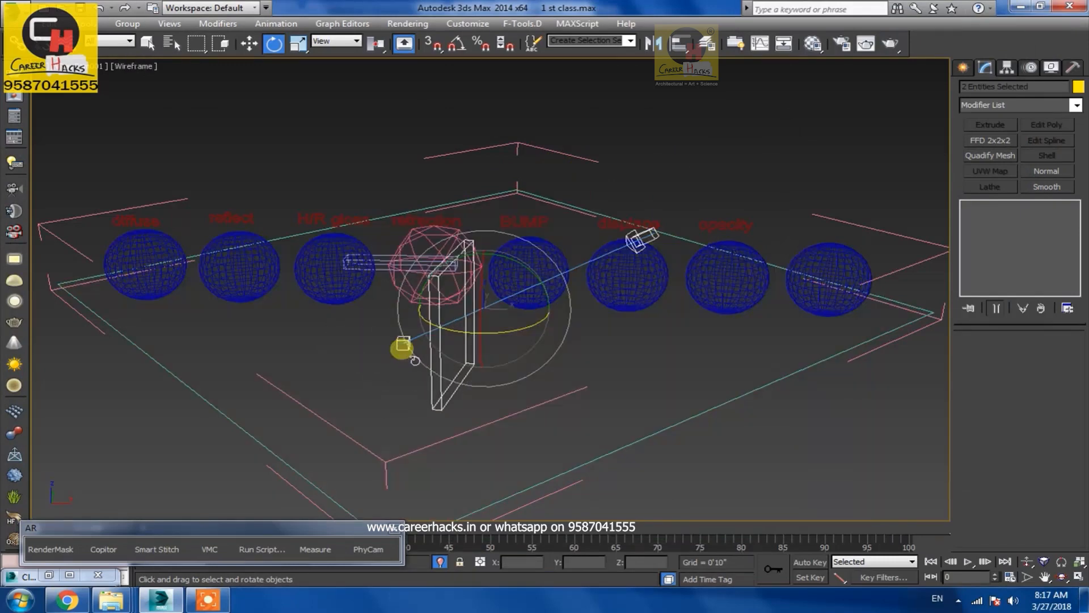
key("F3")
left_click_drag(553, 315, 403, 328)
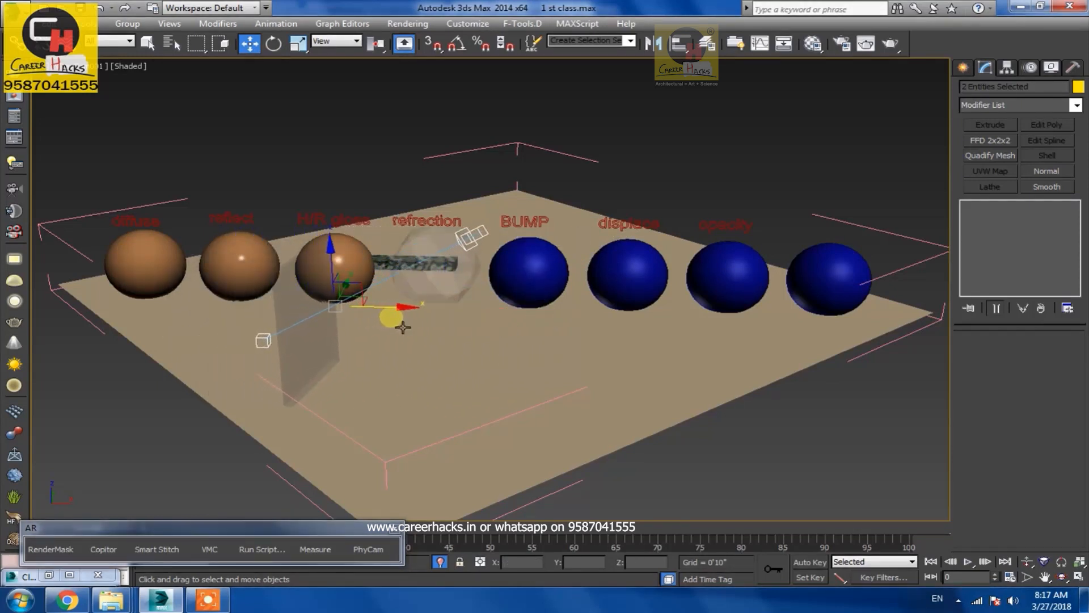
key("r")
left_click_drag(344, 308, 339, 333)
key("w")
left_click_drag(331, 274, 335, 285)
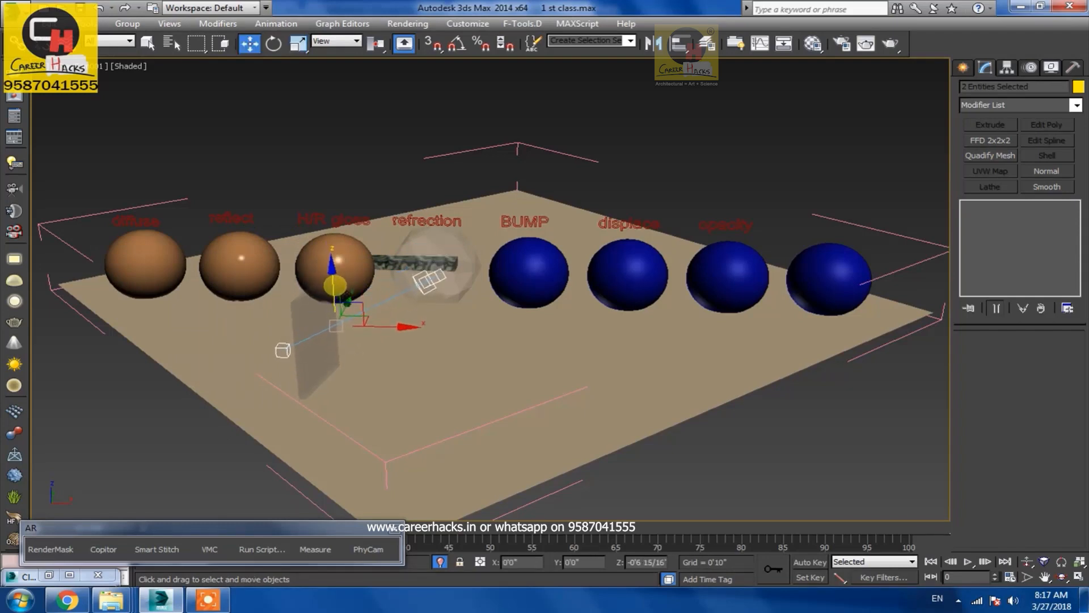
left_click(770, 478)
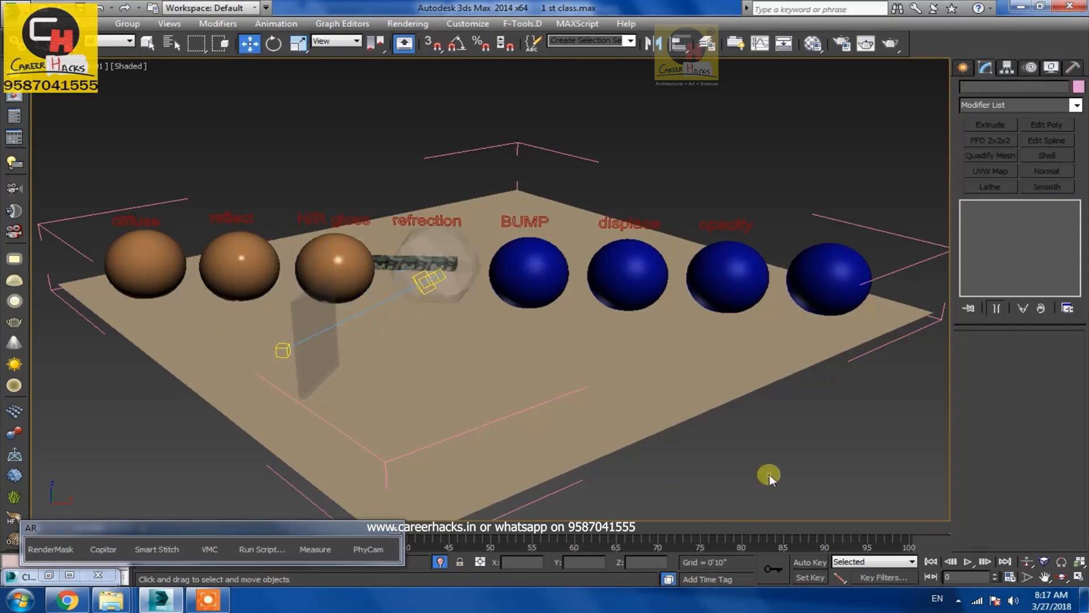
Render the camera view
left_click(868, 44)
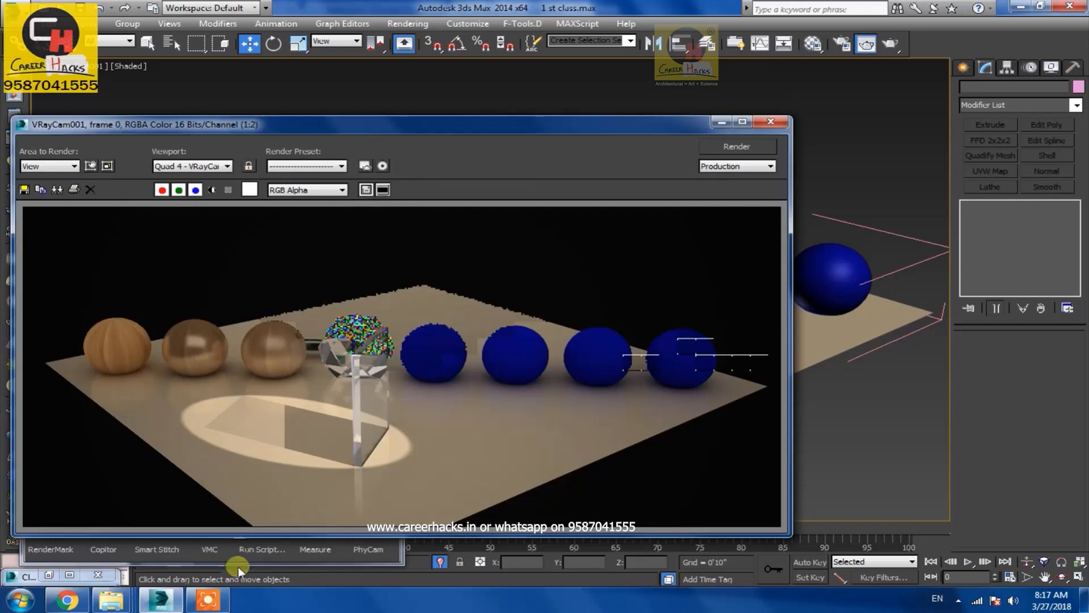
left_click(218, 602)
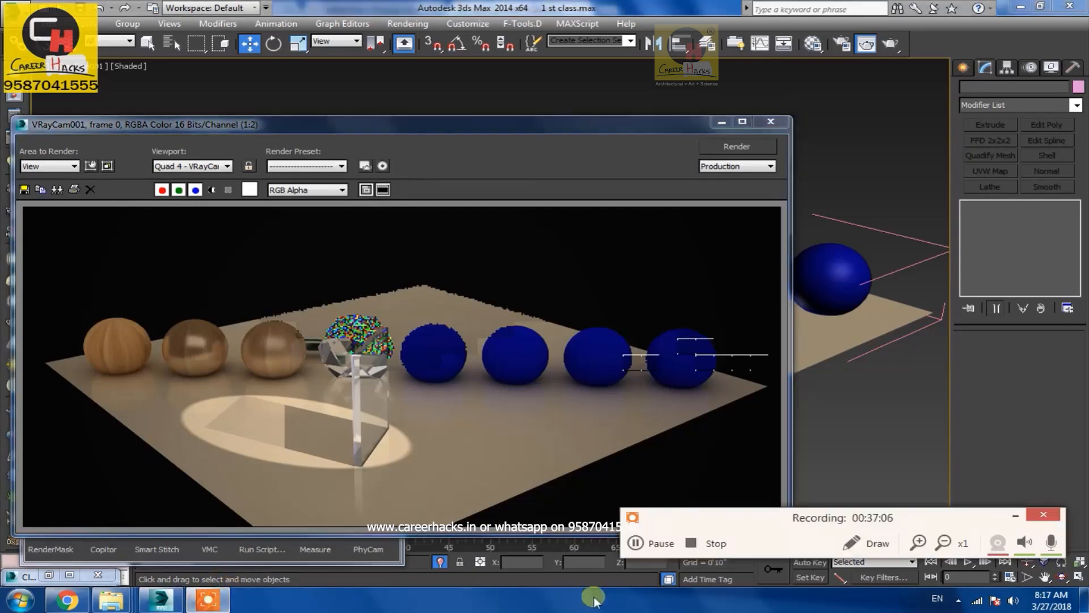